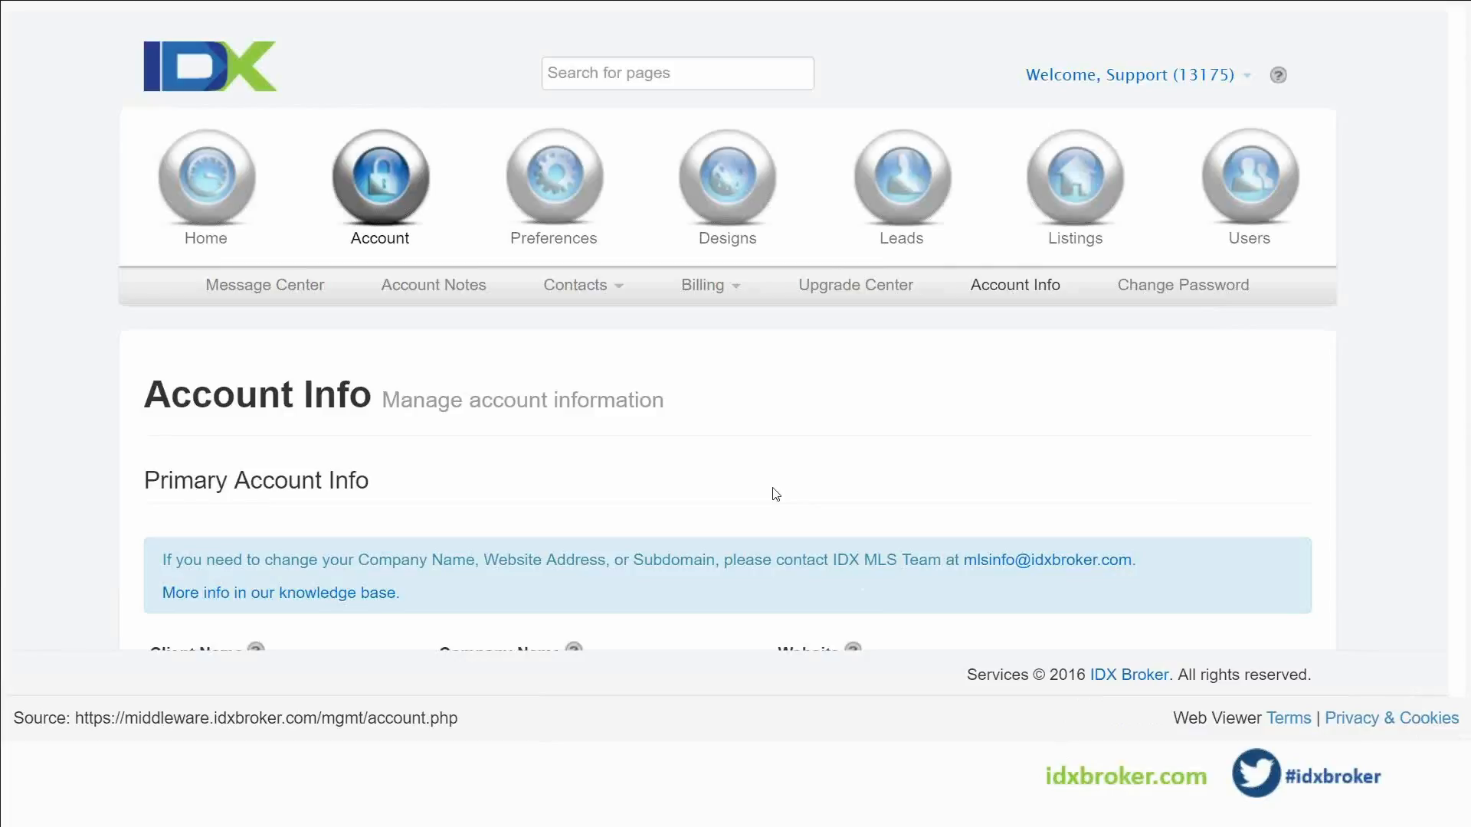
Scroll the Account Info page and open the Designs section
scroll(775, 494, "down", 2)
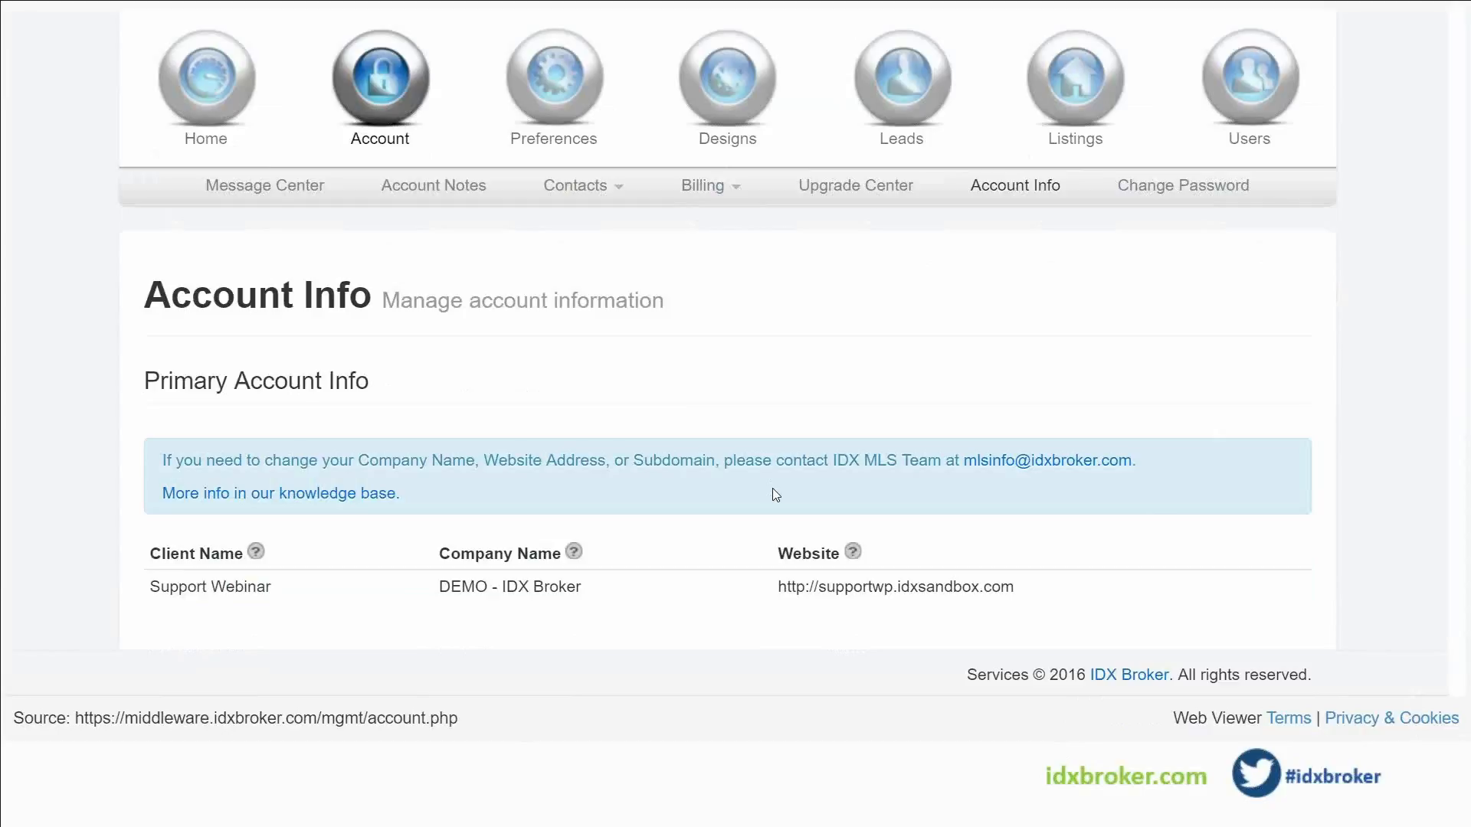
left_click(739, 100)
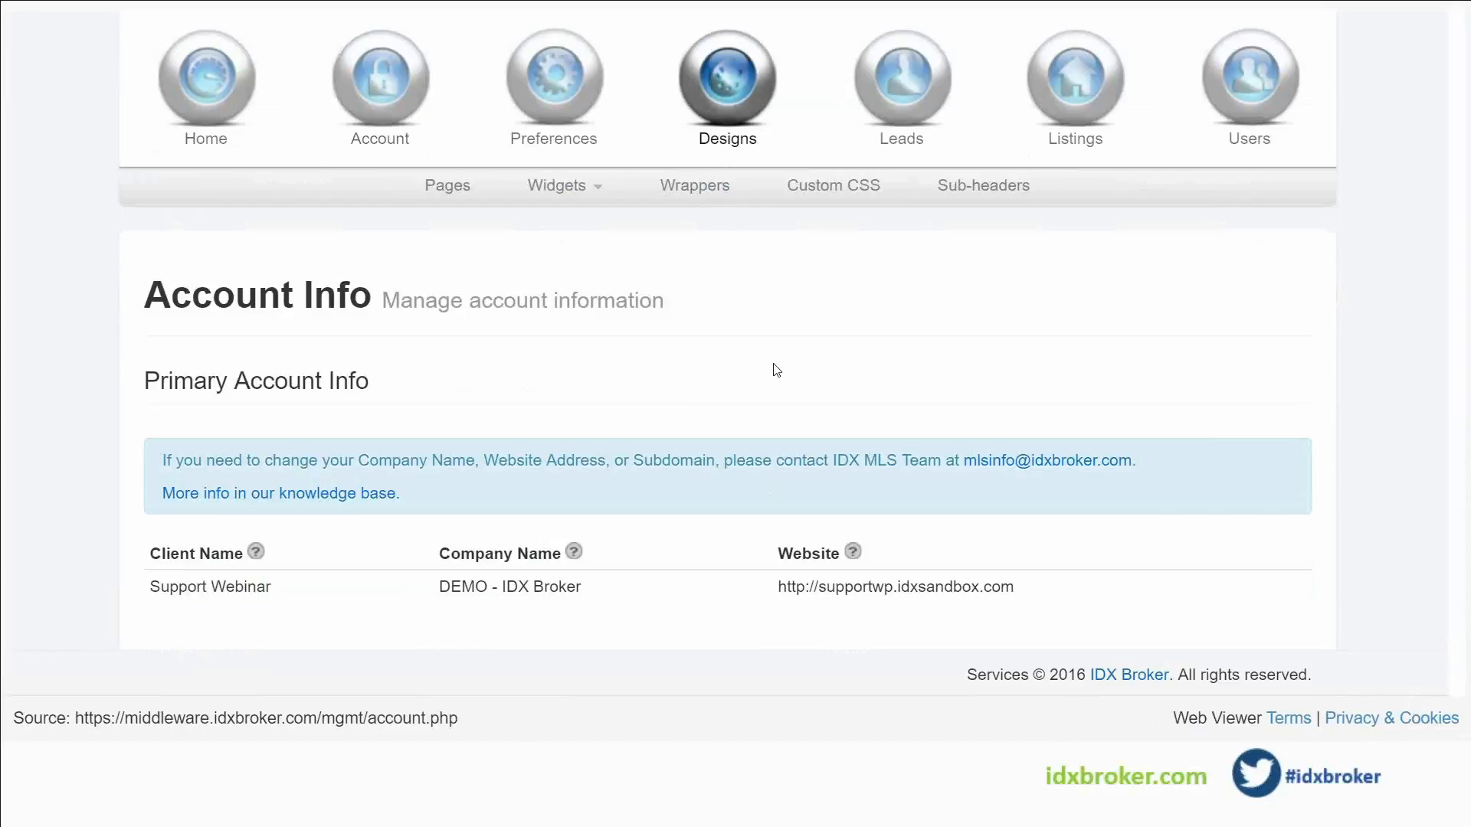
From Designs > Pages, start a new search page and browse its templates, Basic through Standard
left_click(450, 197)
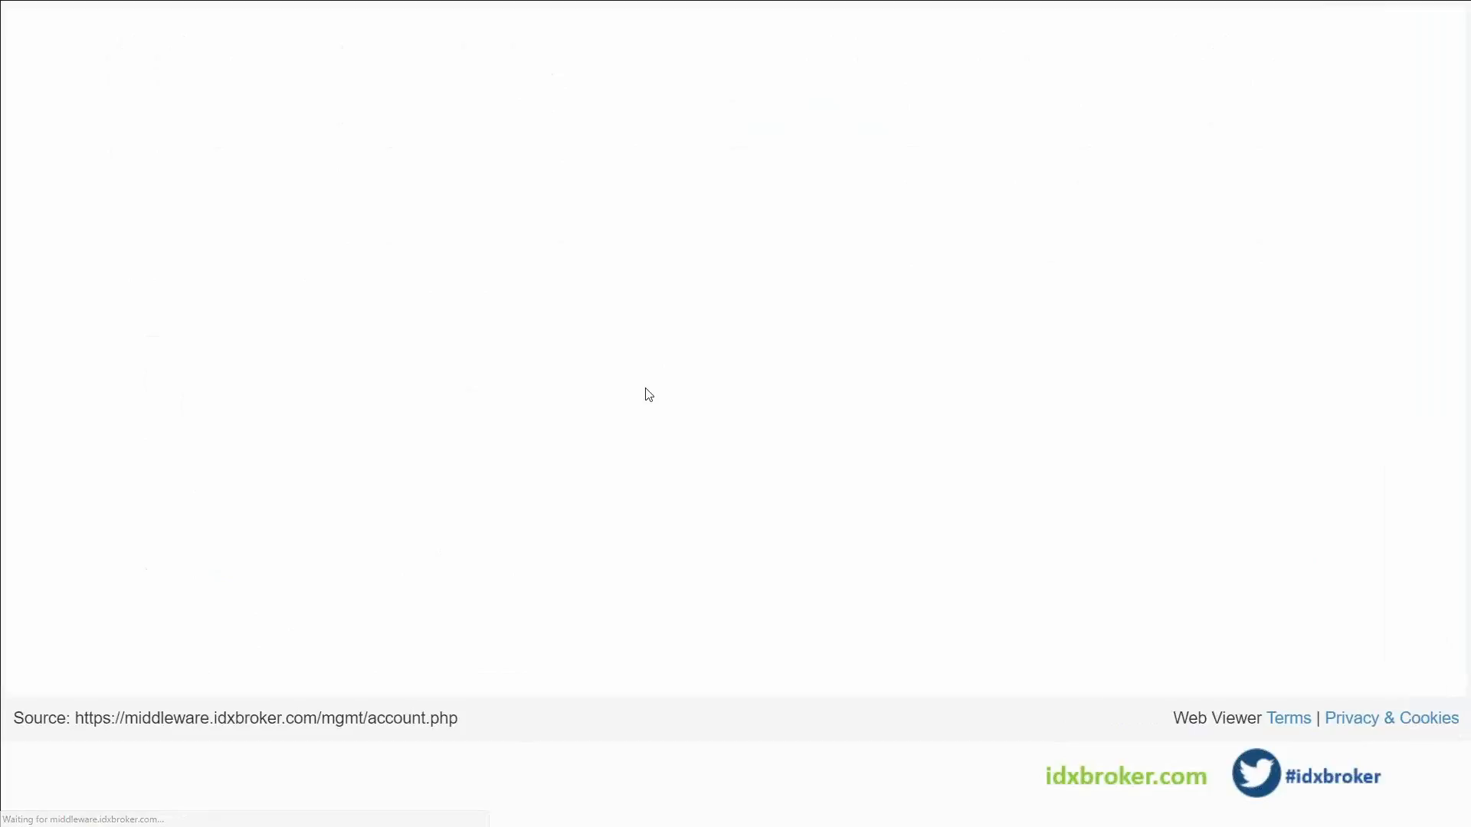
scroll(567, 349, "down", 1)
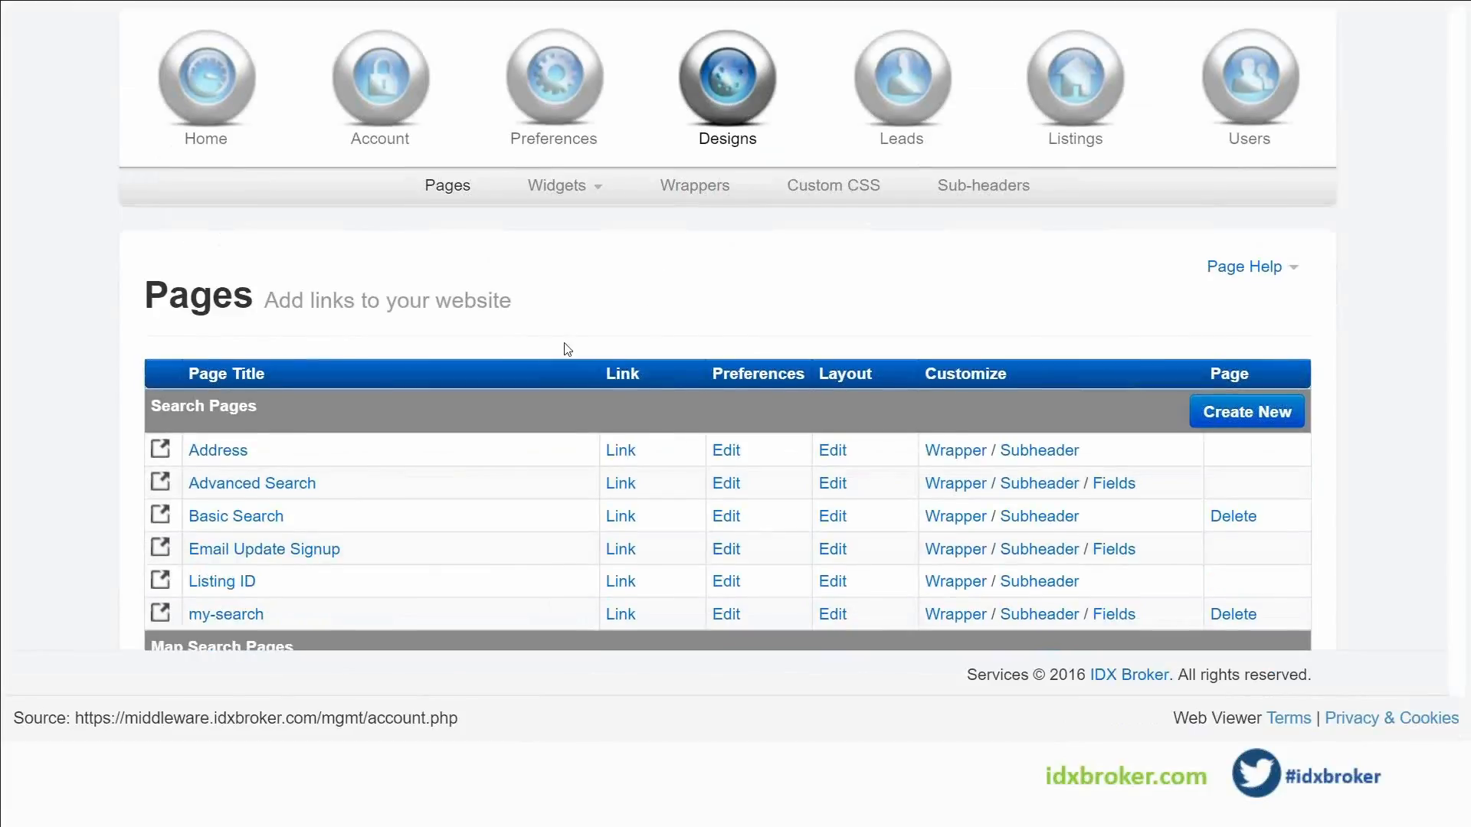
scroll(566, 349, "down", 1)
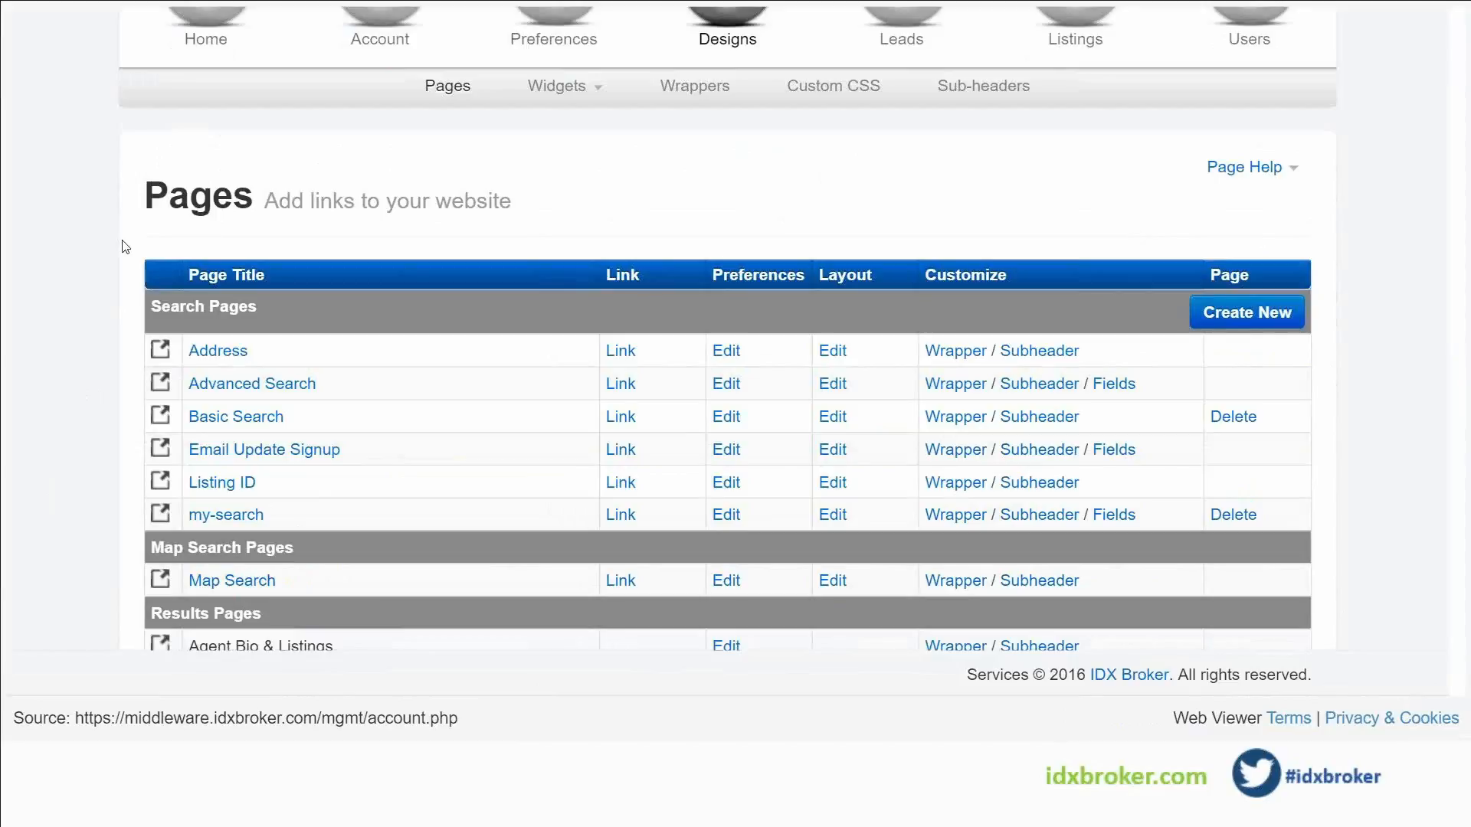
scroll(330, 243, "down", 1)
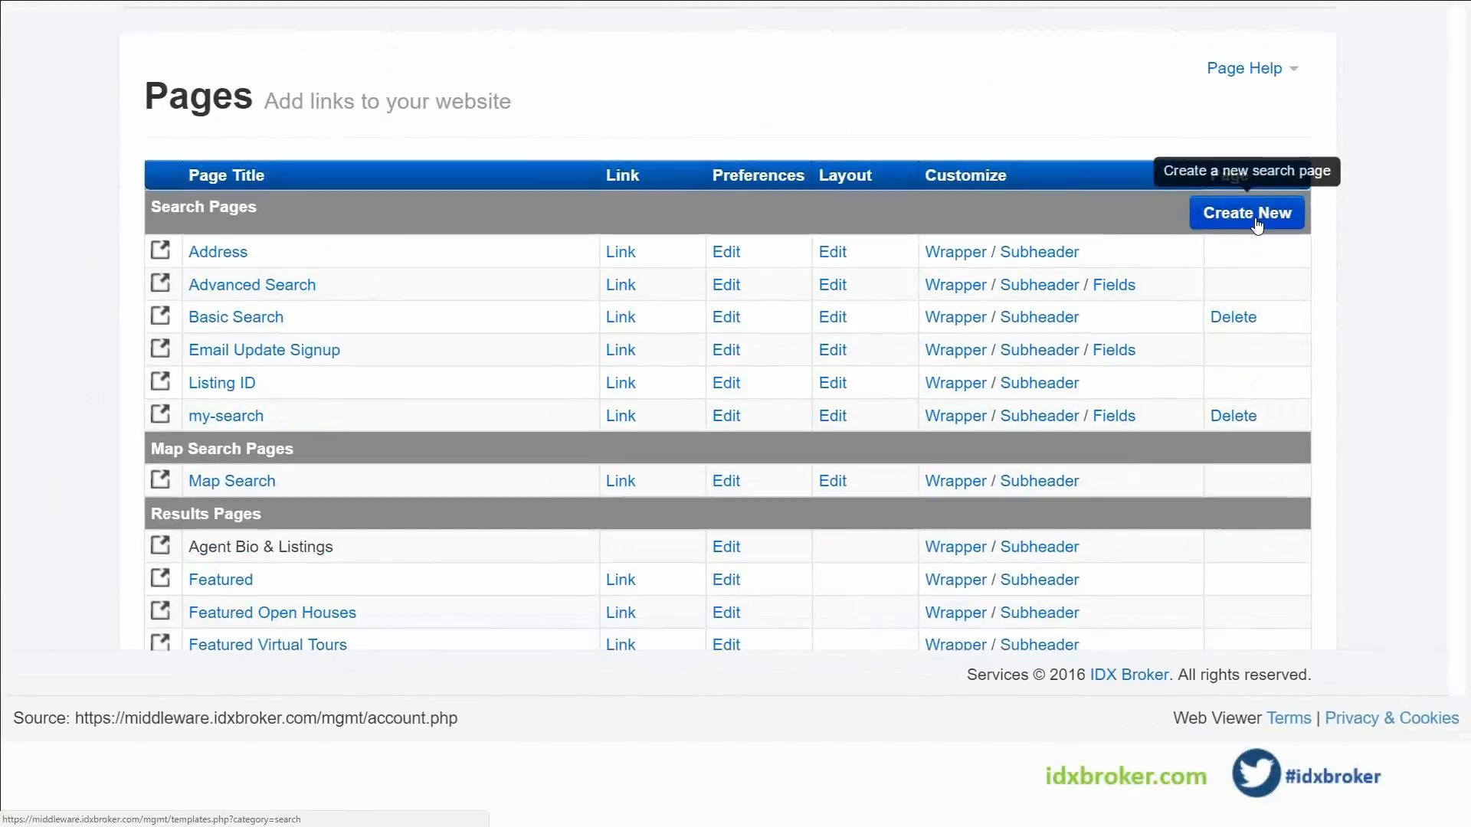
left_click(1256, 217)
scroll(1409, 394, "down", 3)
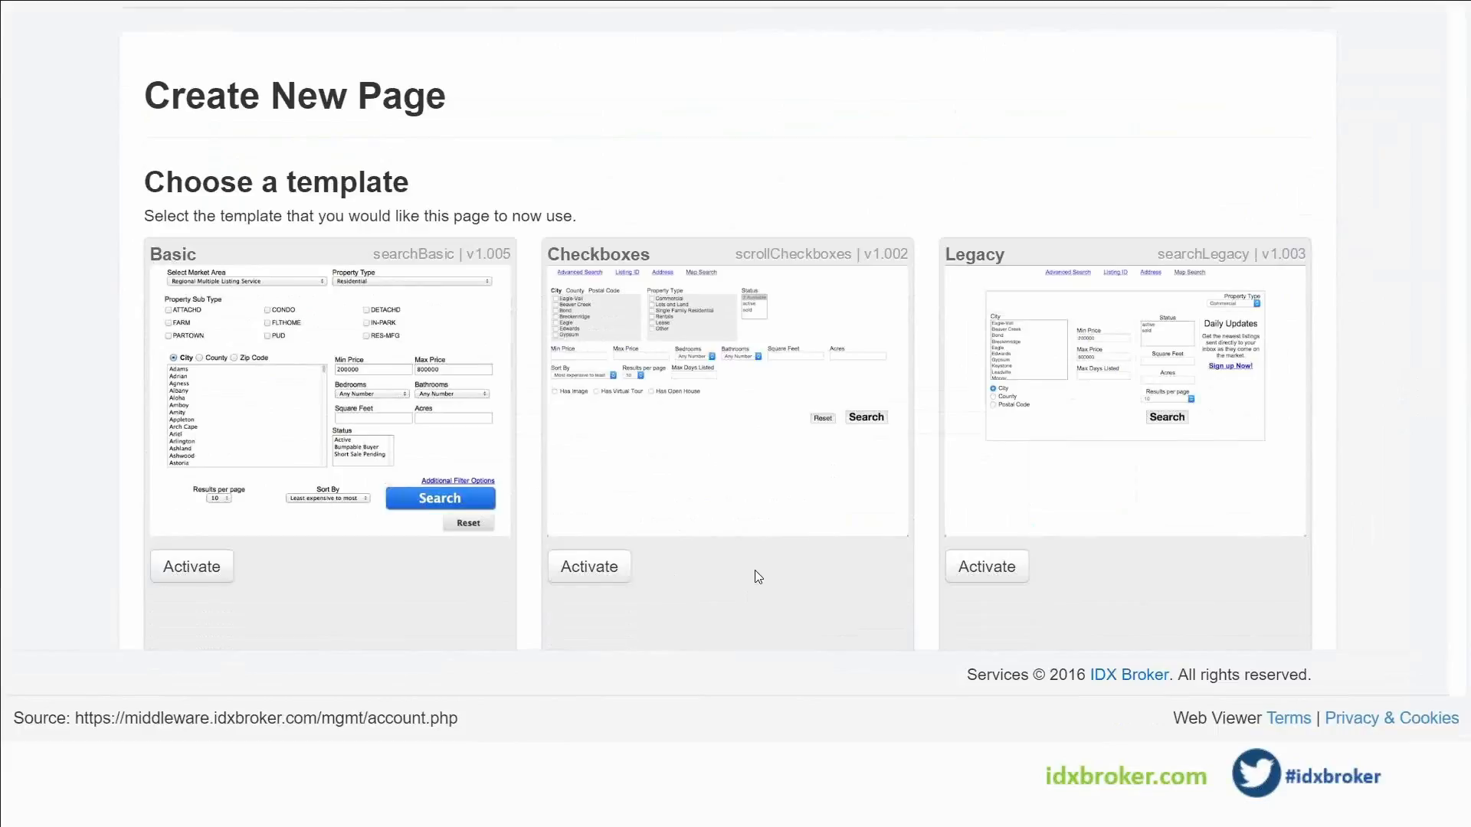
scroll(756, 577, "down", 5)
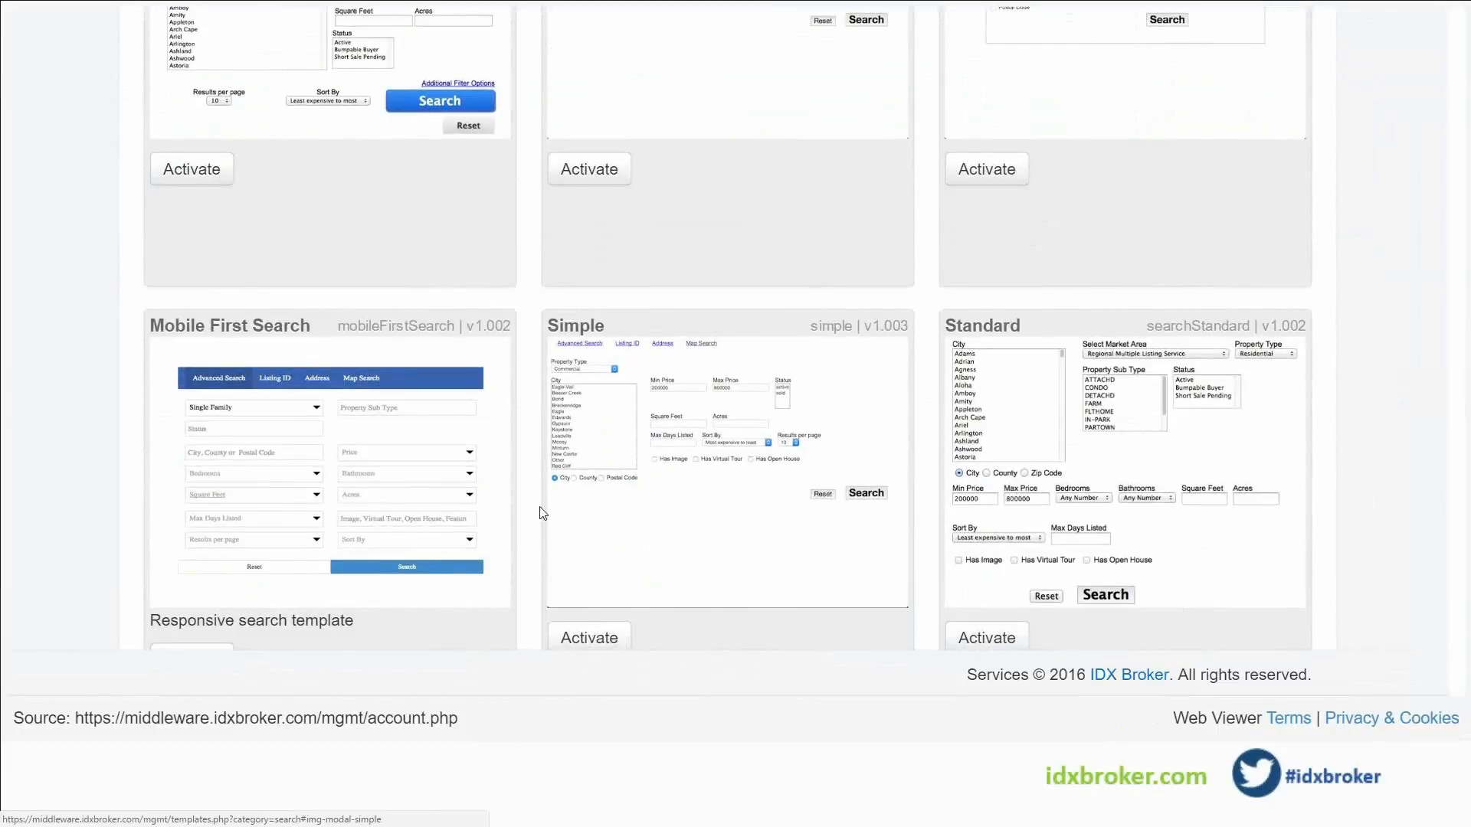
scroll(299, 566, "down", 1)
Create a Mobile First Search page named 'foreclosure'
left_click(196, 565)
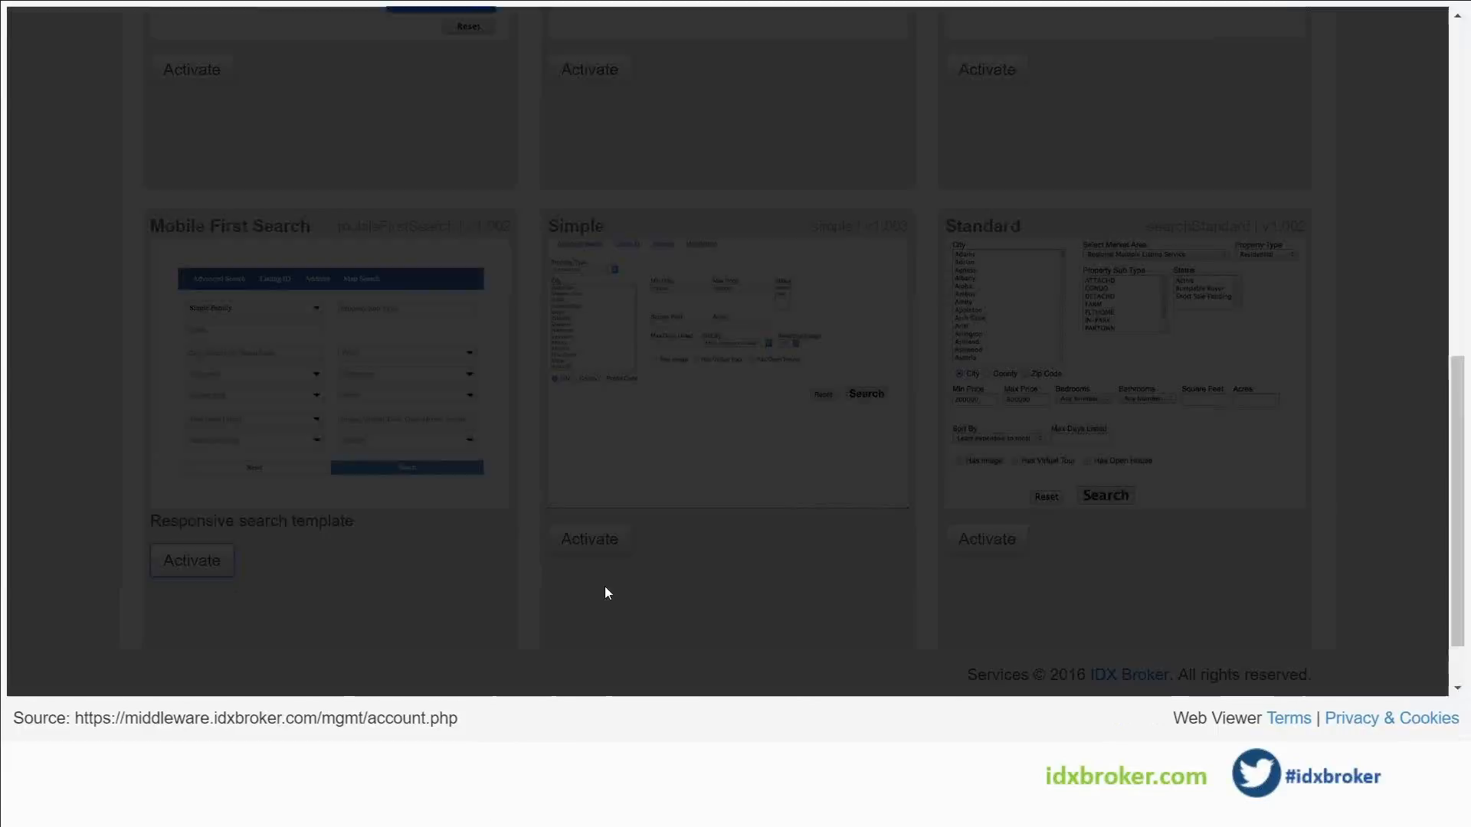
type("foreclosure")
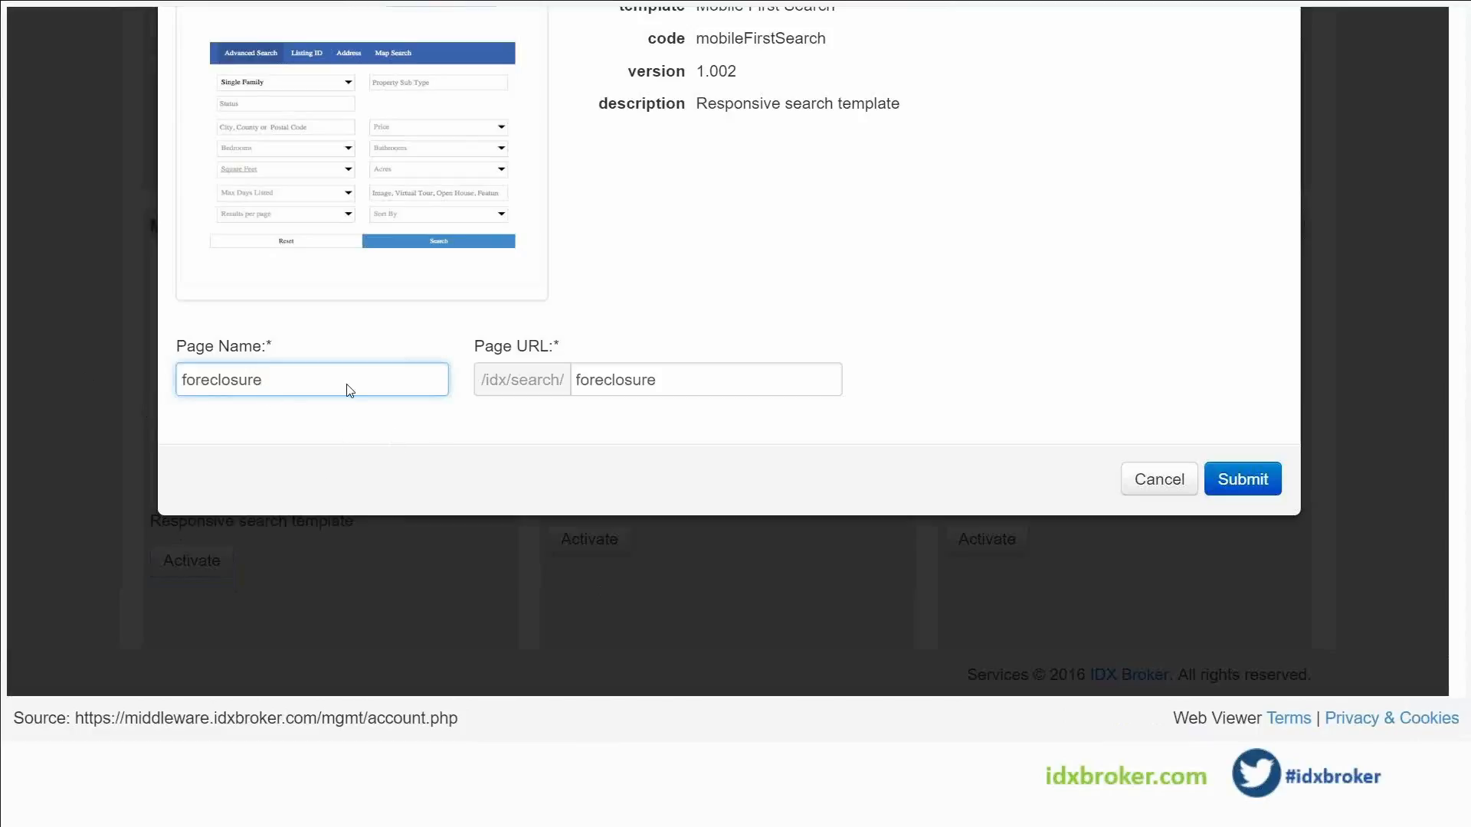
left_click(1246, 481)
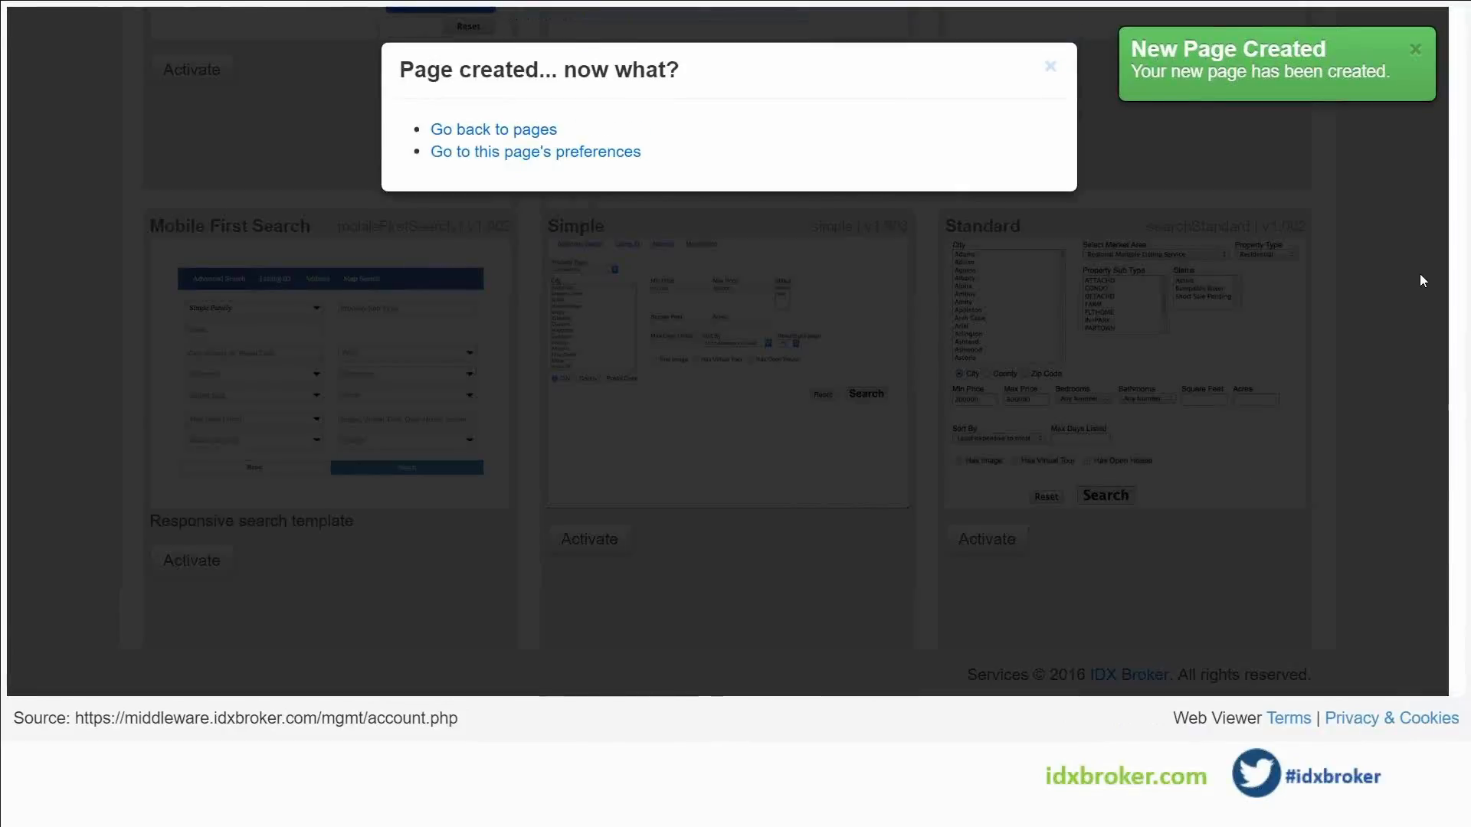
left_click(580, 153)
Enter 'Foreclosure Properties' as the foreclosure page's title
scroll(863, 384, "down", 4)
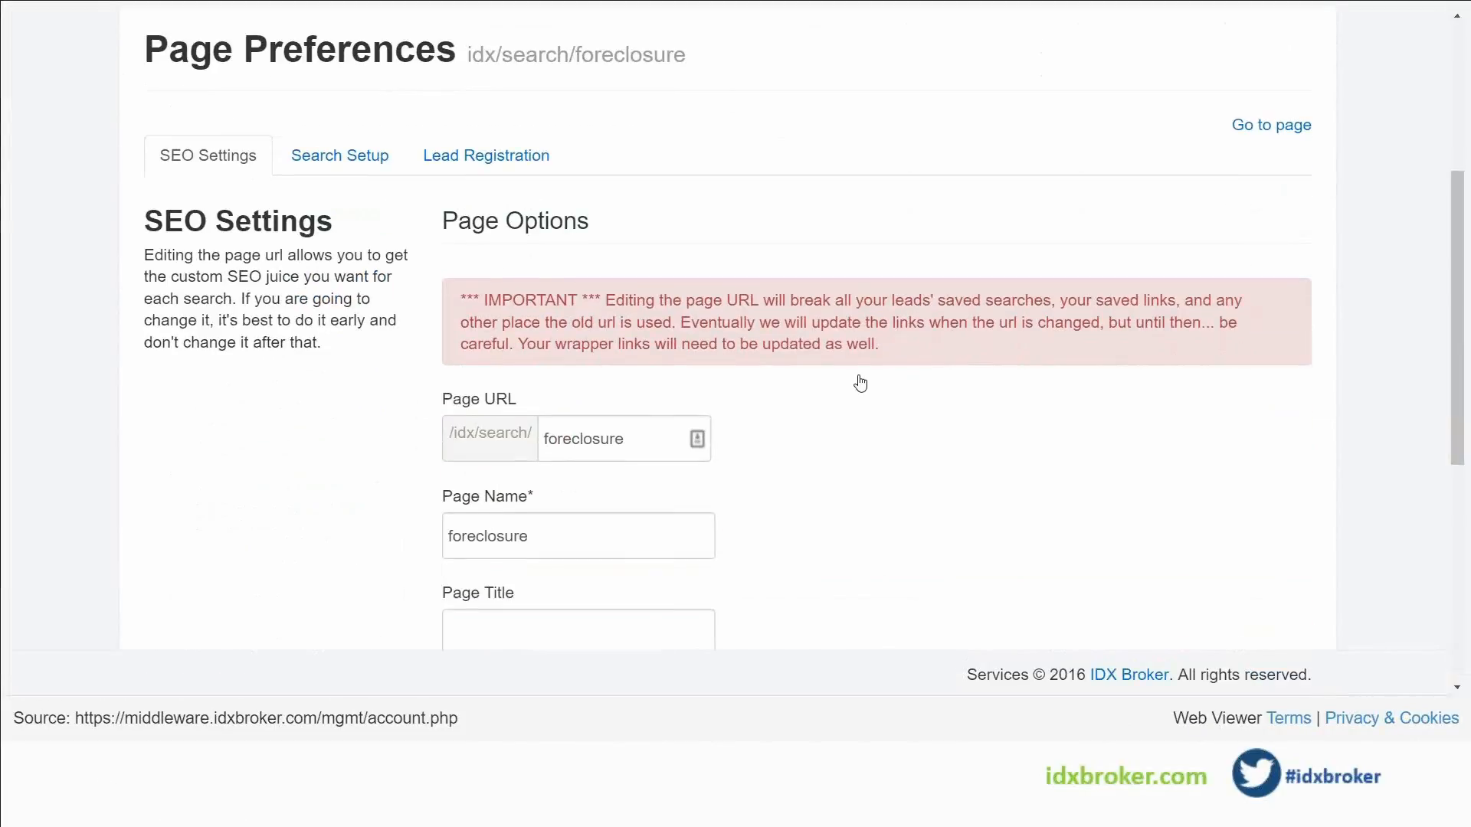
scroll(860, 382, "down", 3)
left_click(478, 383)
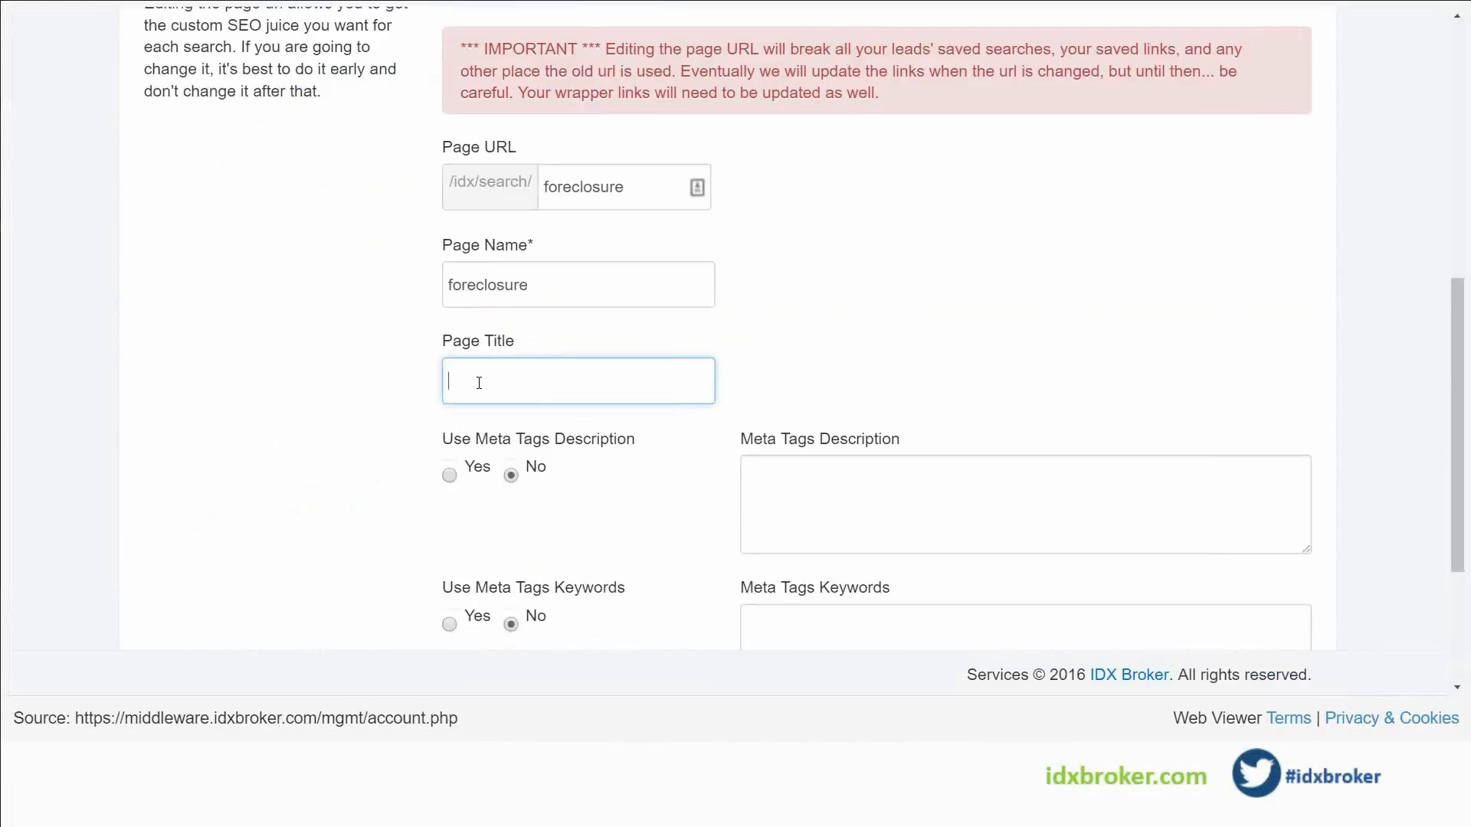
type("Forec")
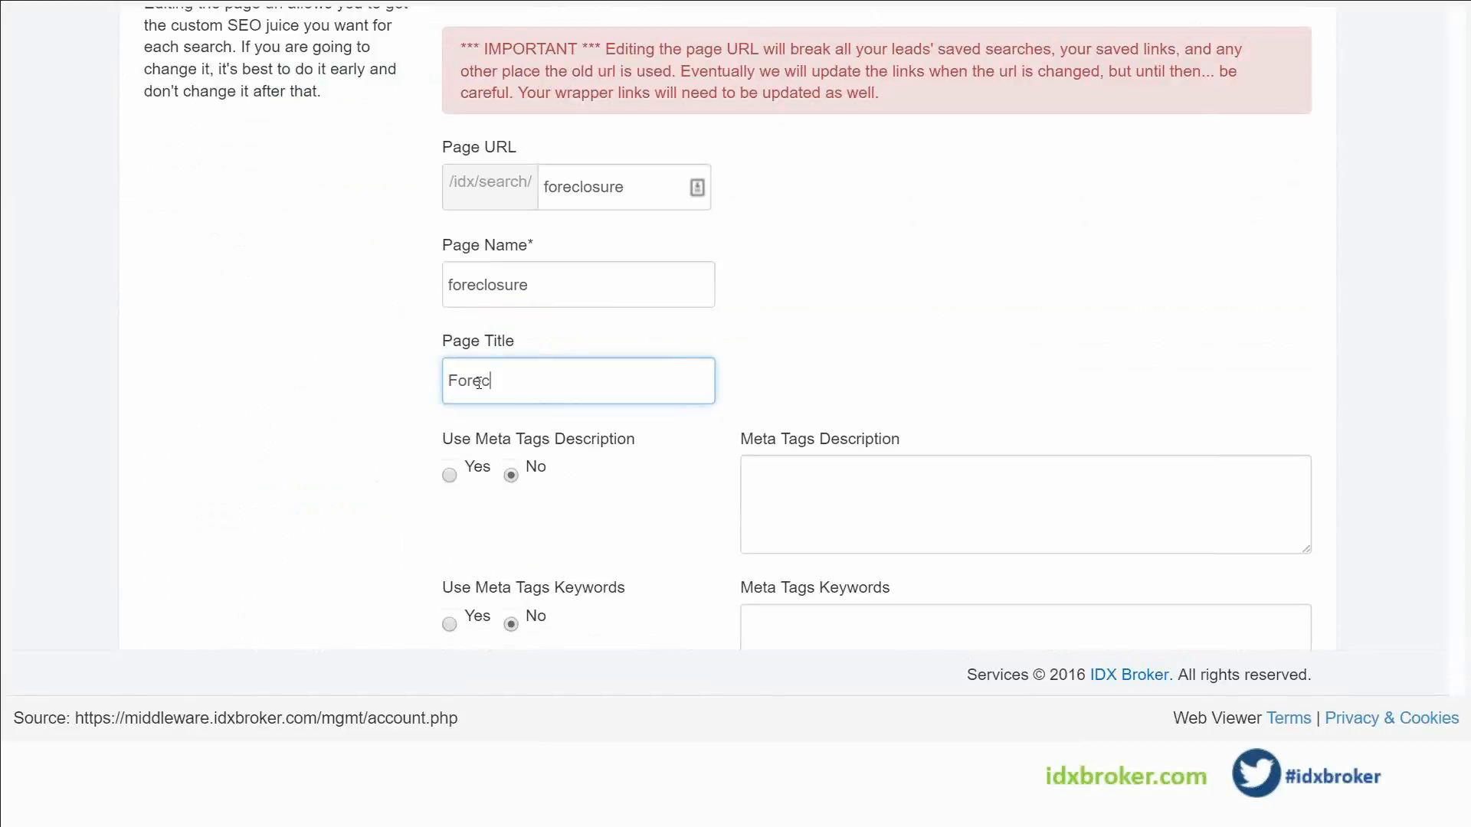
type("losure P")
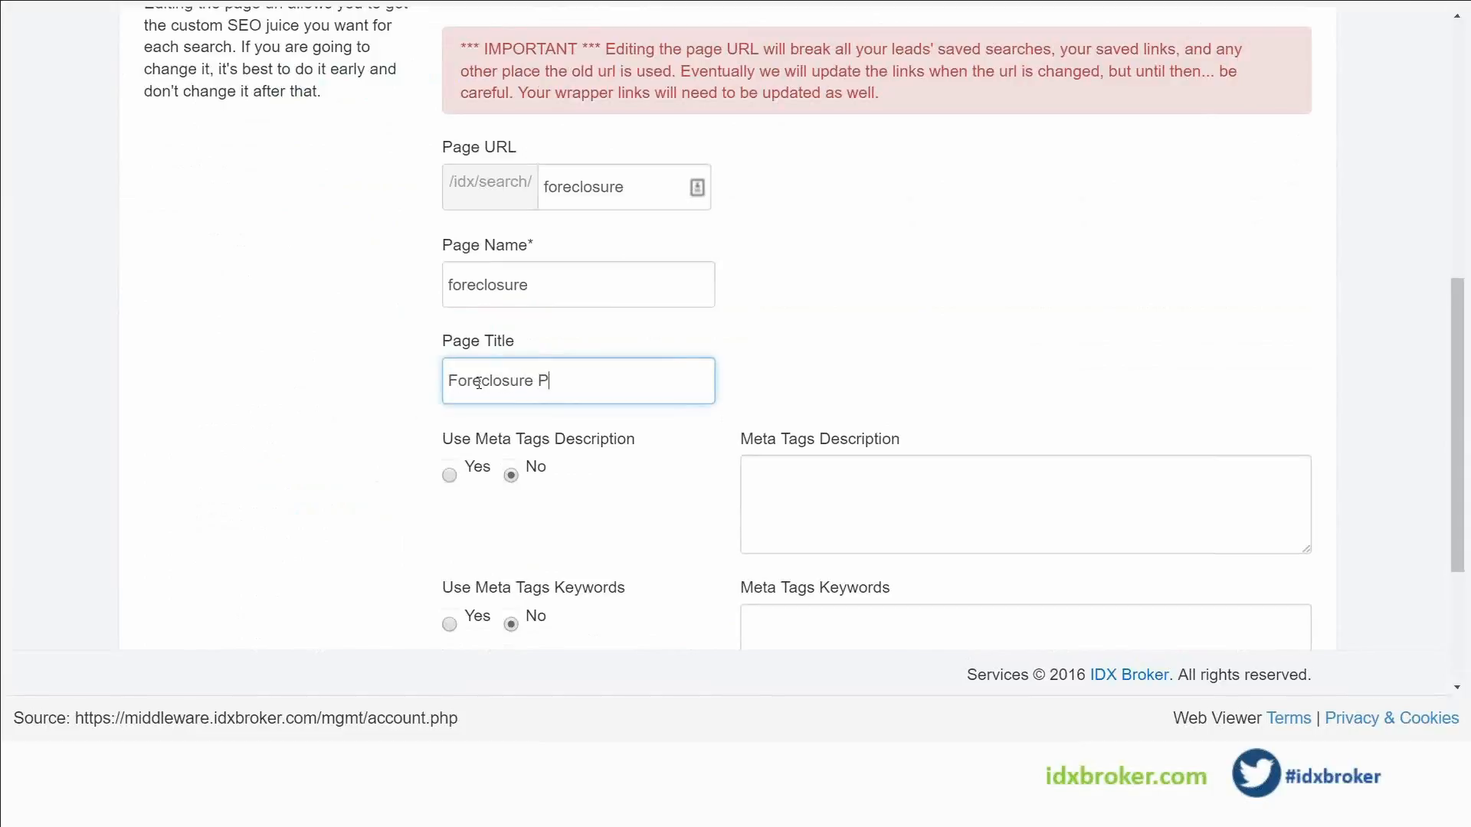
type("roperties")
Save the page settings with Advanced Fields On, then open its Advanced Fields screen
scroll(991, 463, "down", 3)
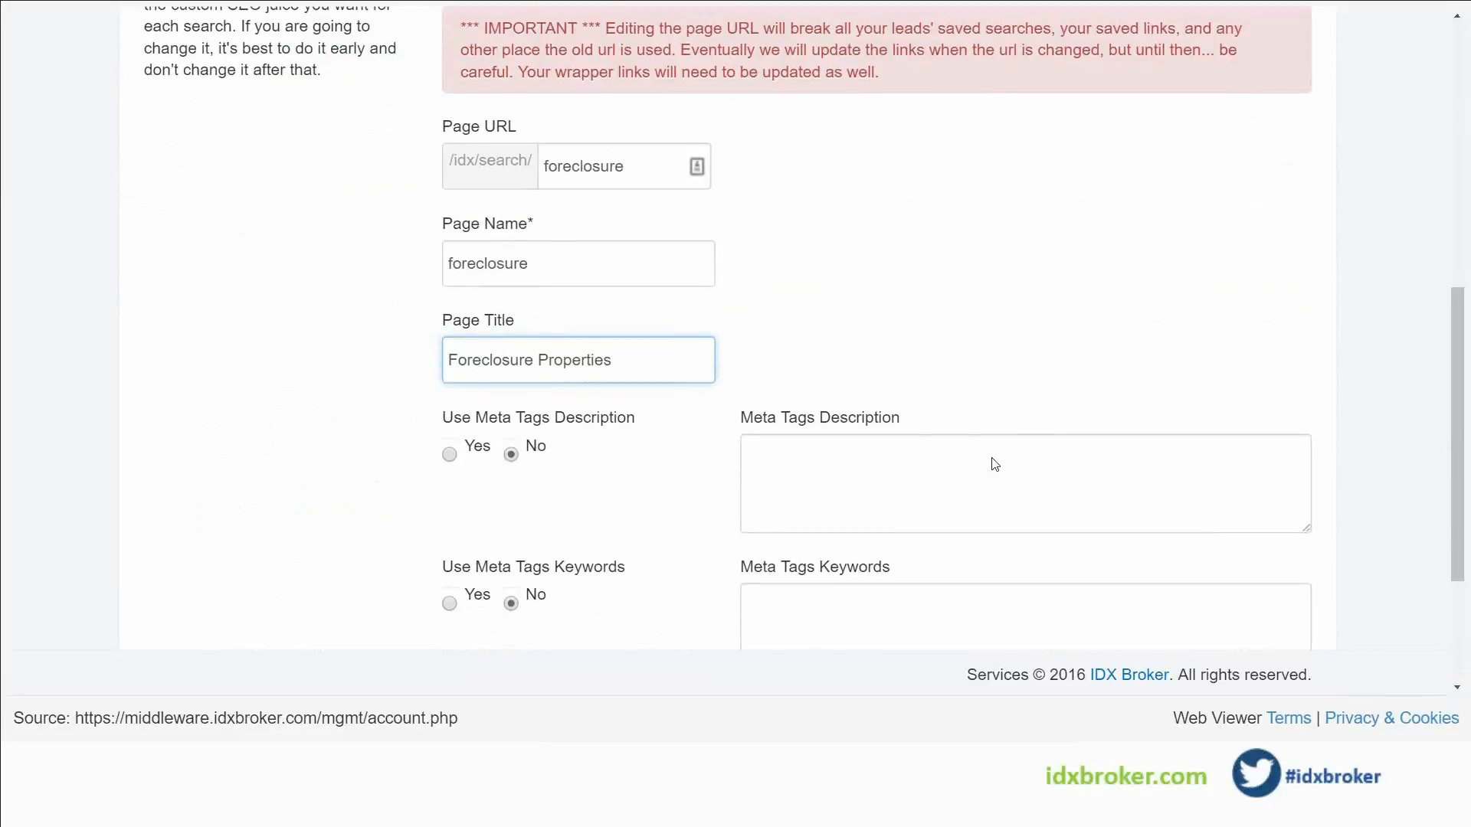
scroll(776, 367, "up", 3)
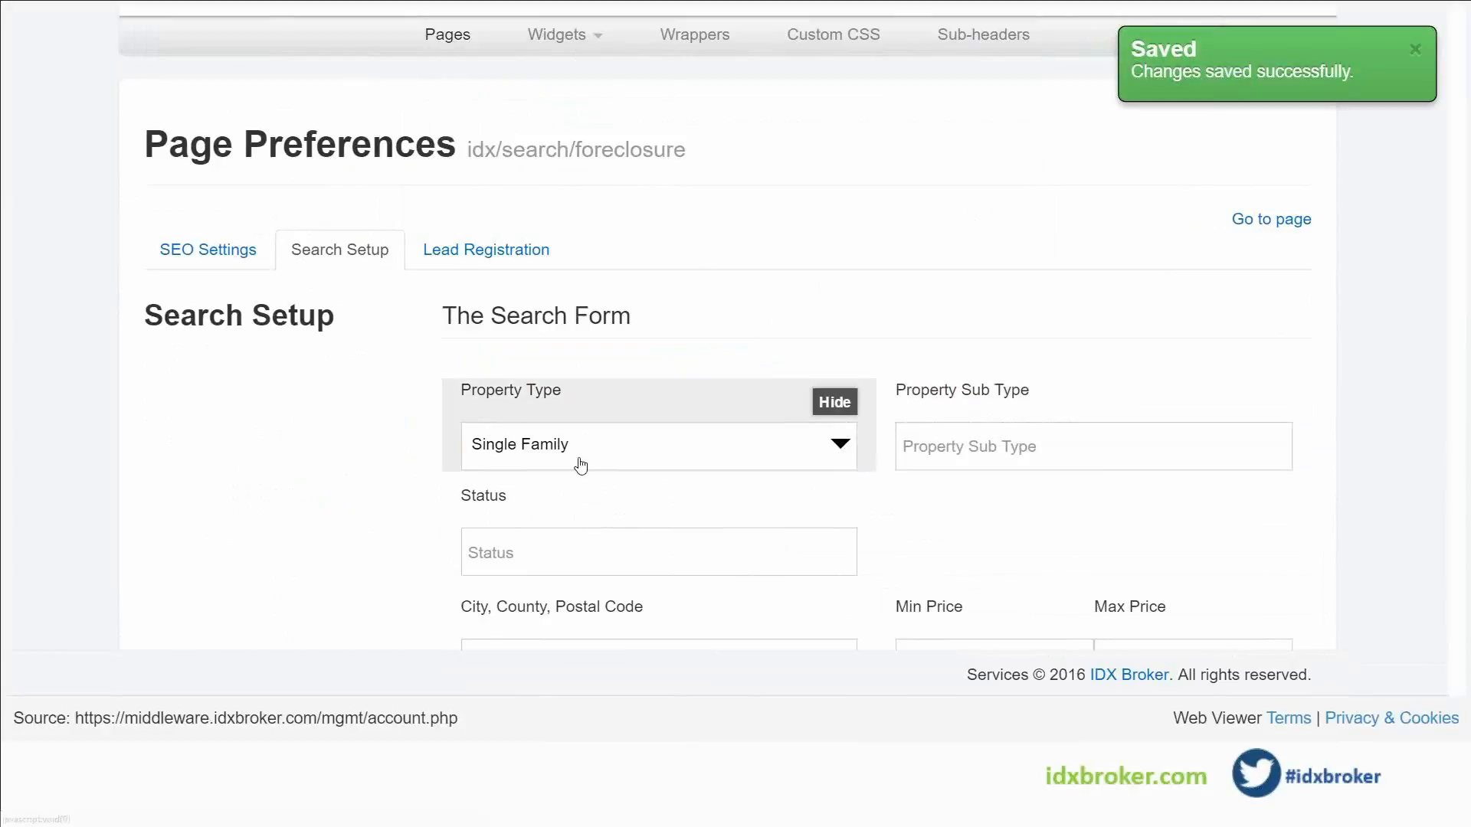
scroll(347, 350, "down", 1)
scroll(346, 350, "down", 1)
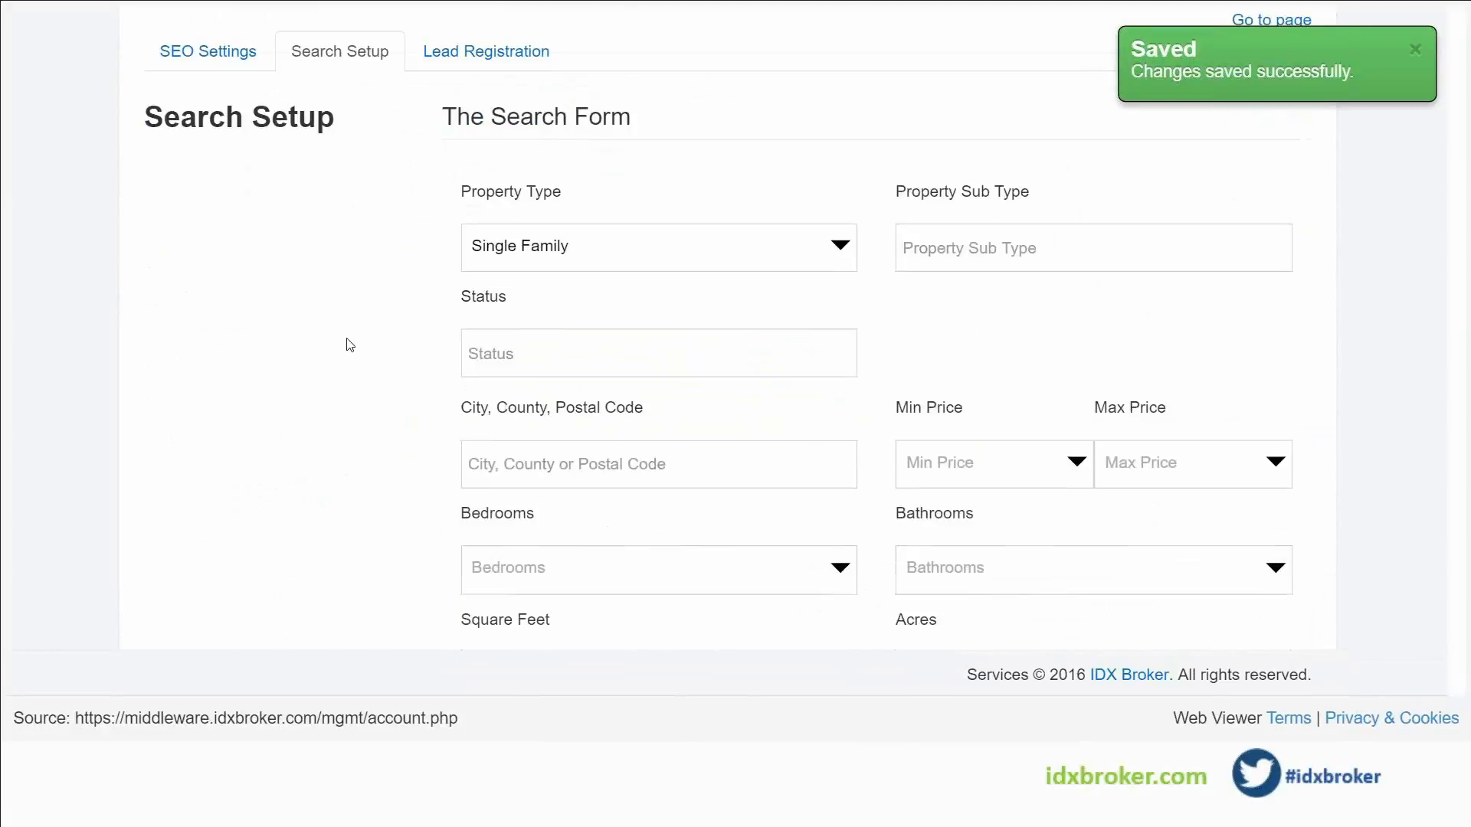
scroll(390, 398, "down", 2)
scroll(387, 337, "down", 2)
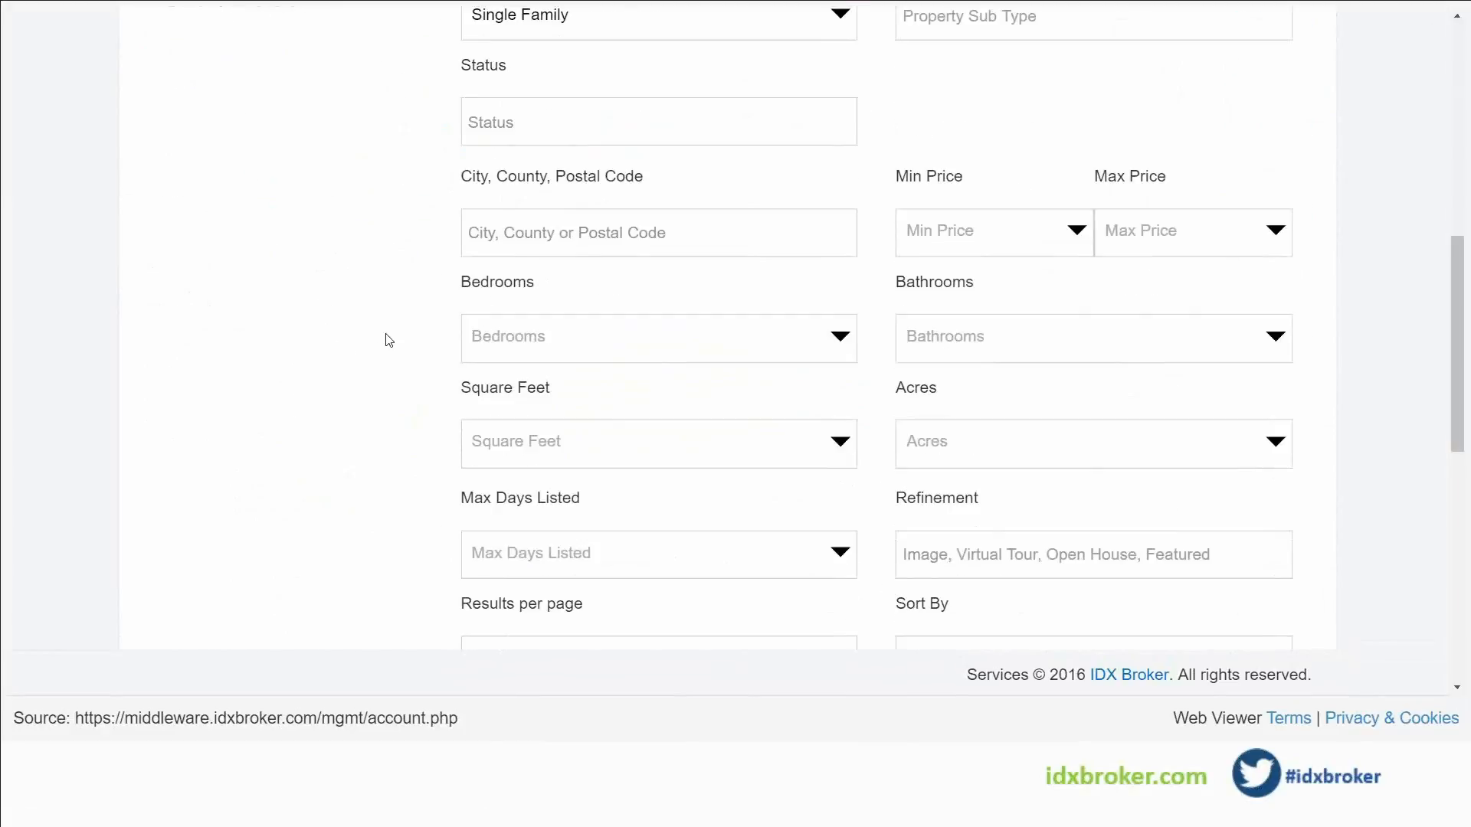
scroll(1234, 585, "down", 5)
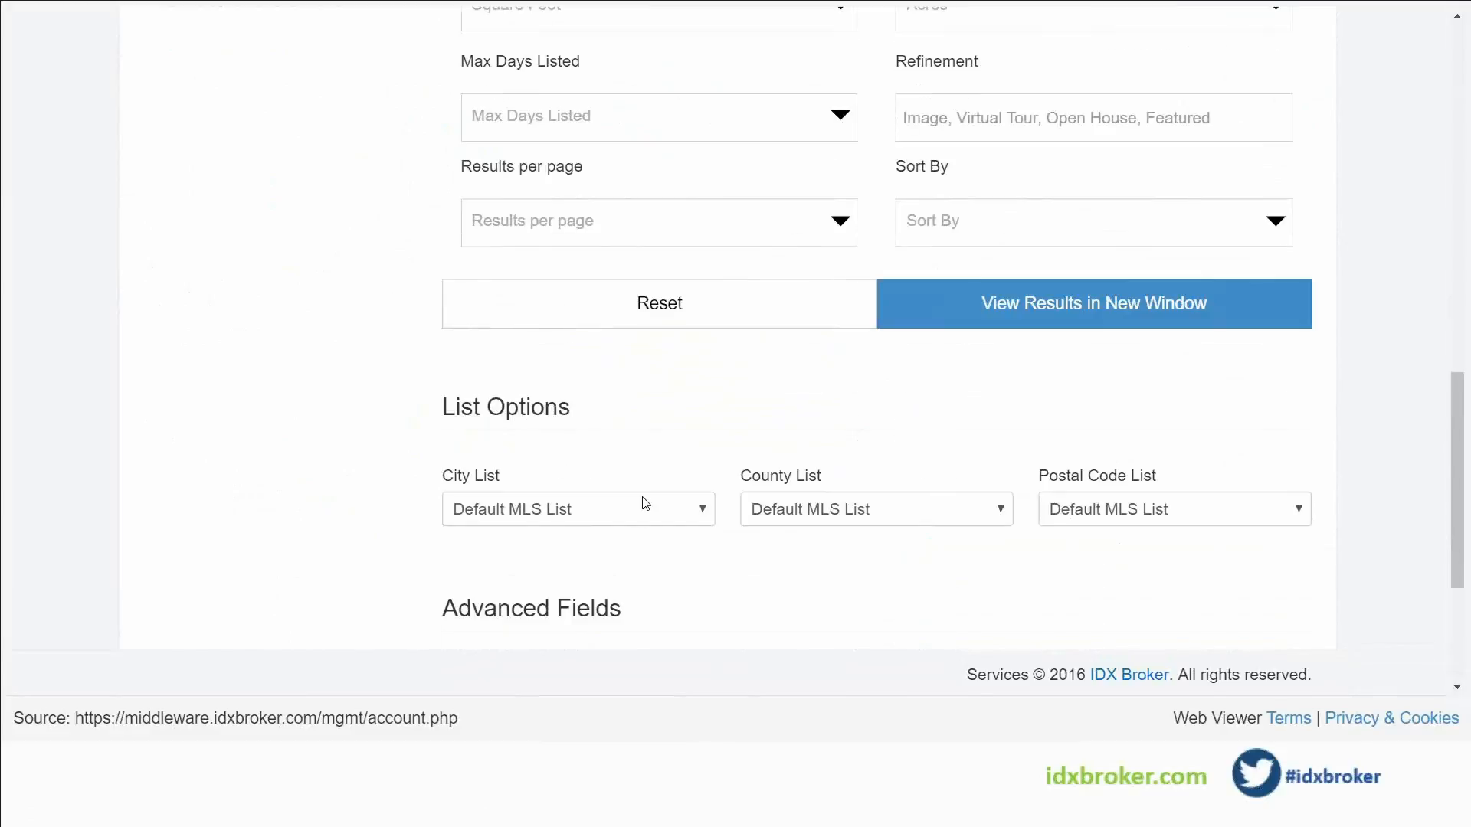
left_click(545, 624)
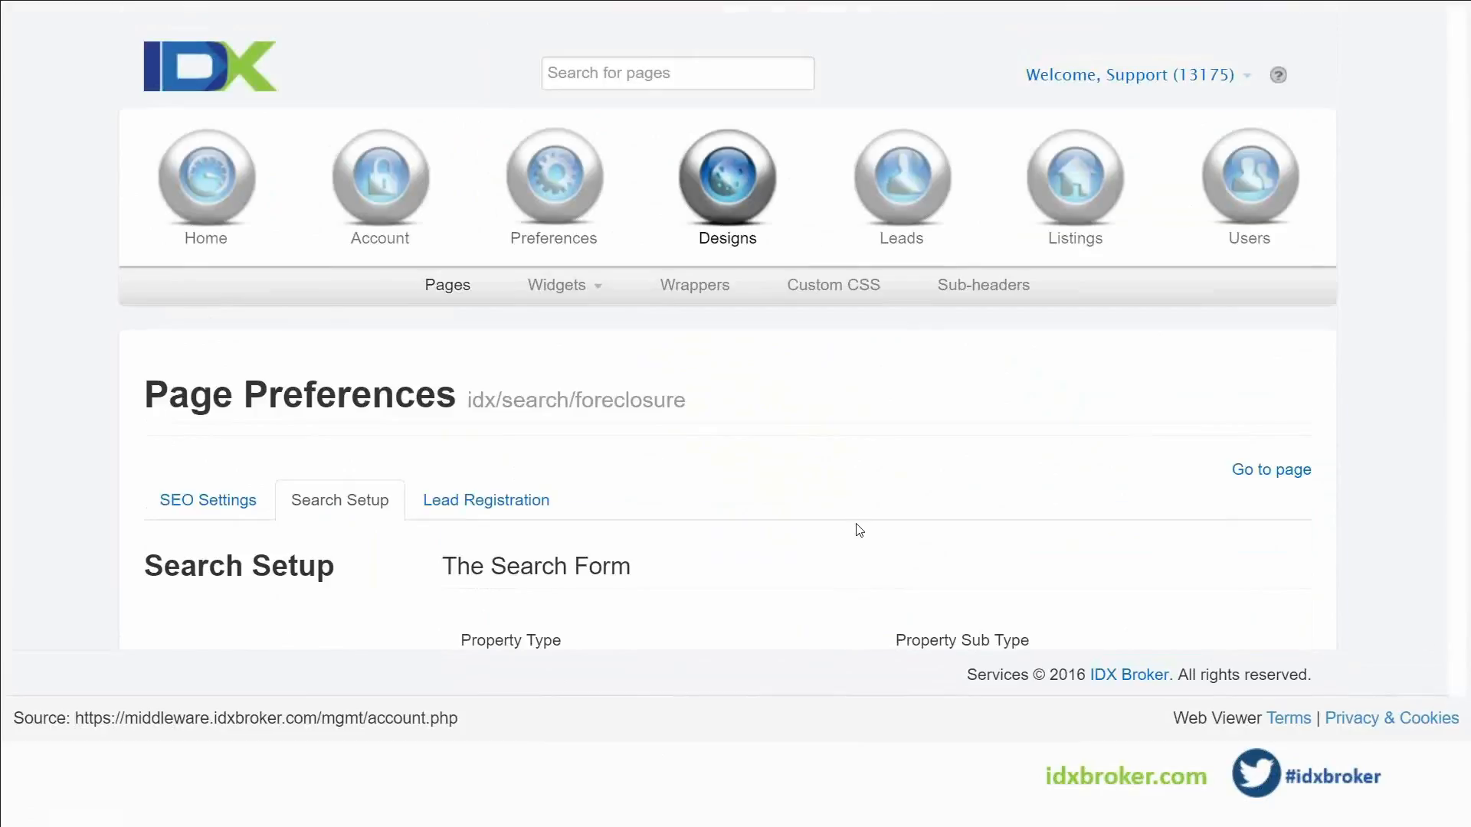
left_click(468, 288)
scroll(599, 429, "down", 3)
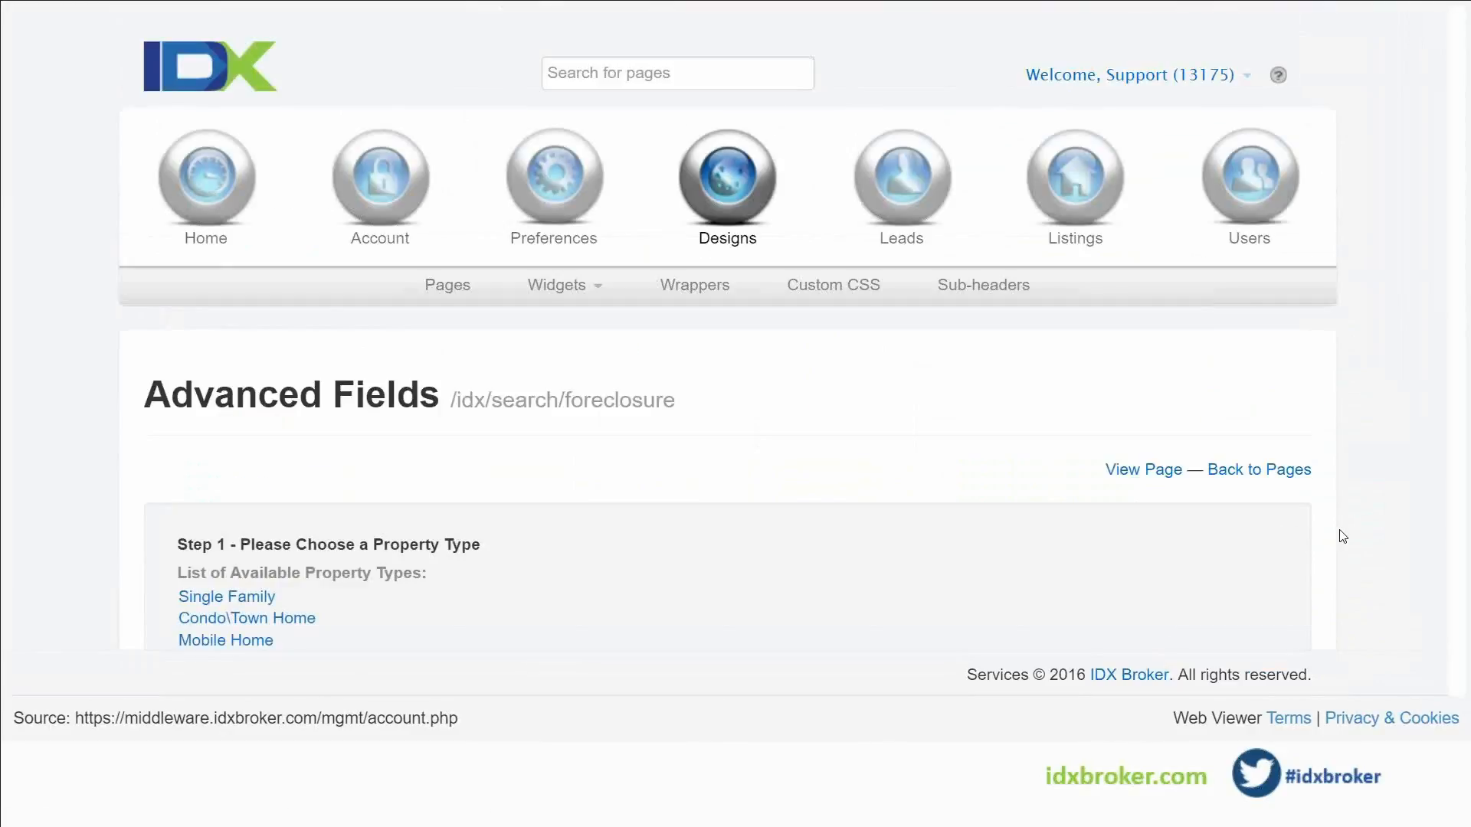
For Single Family, lock the Financial field to Forclosure and hide its values
scroll(1342, 536, "down", 1)
scroll(1342, 536, "down", 2)
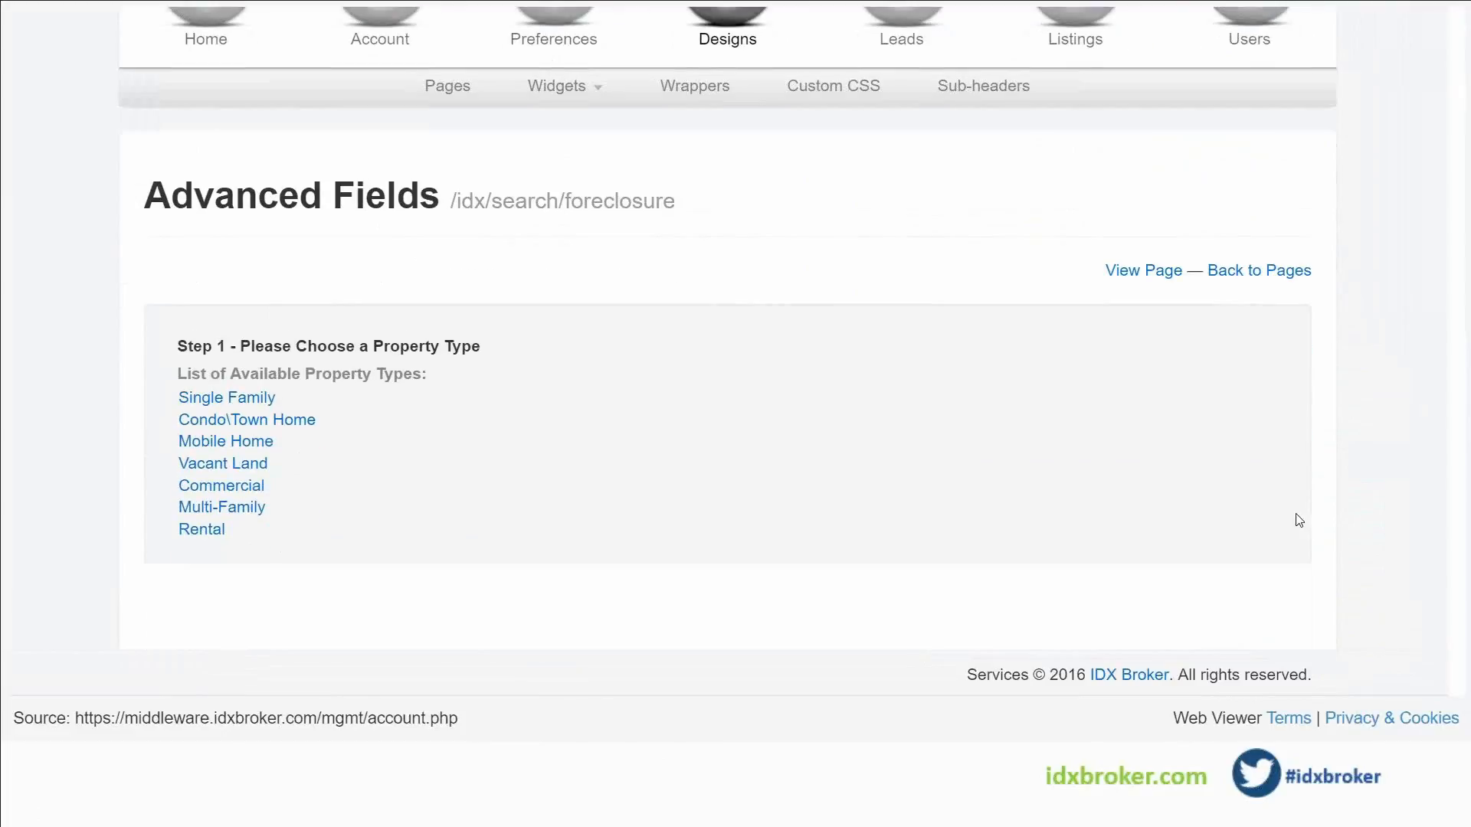
left_click(230, 398)
left_click(629, 390)
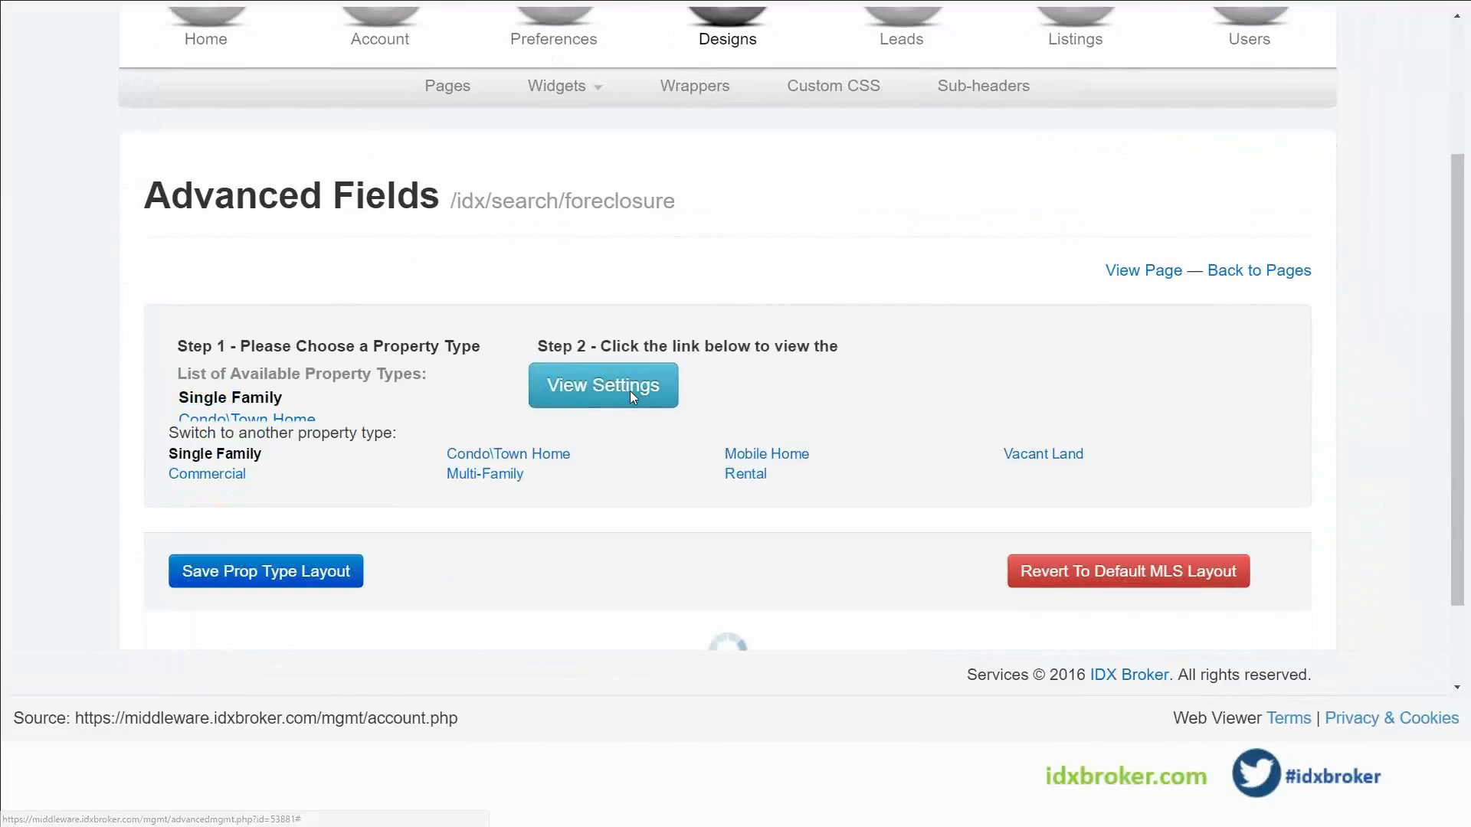
scroll(869, 499, "down", 7)
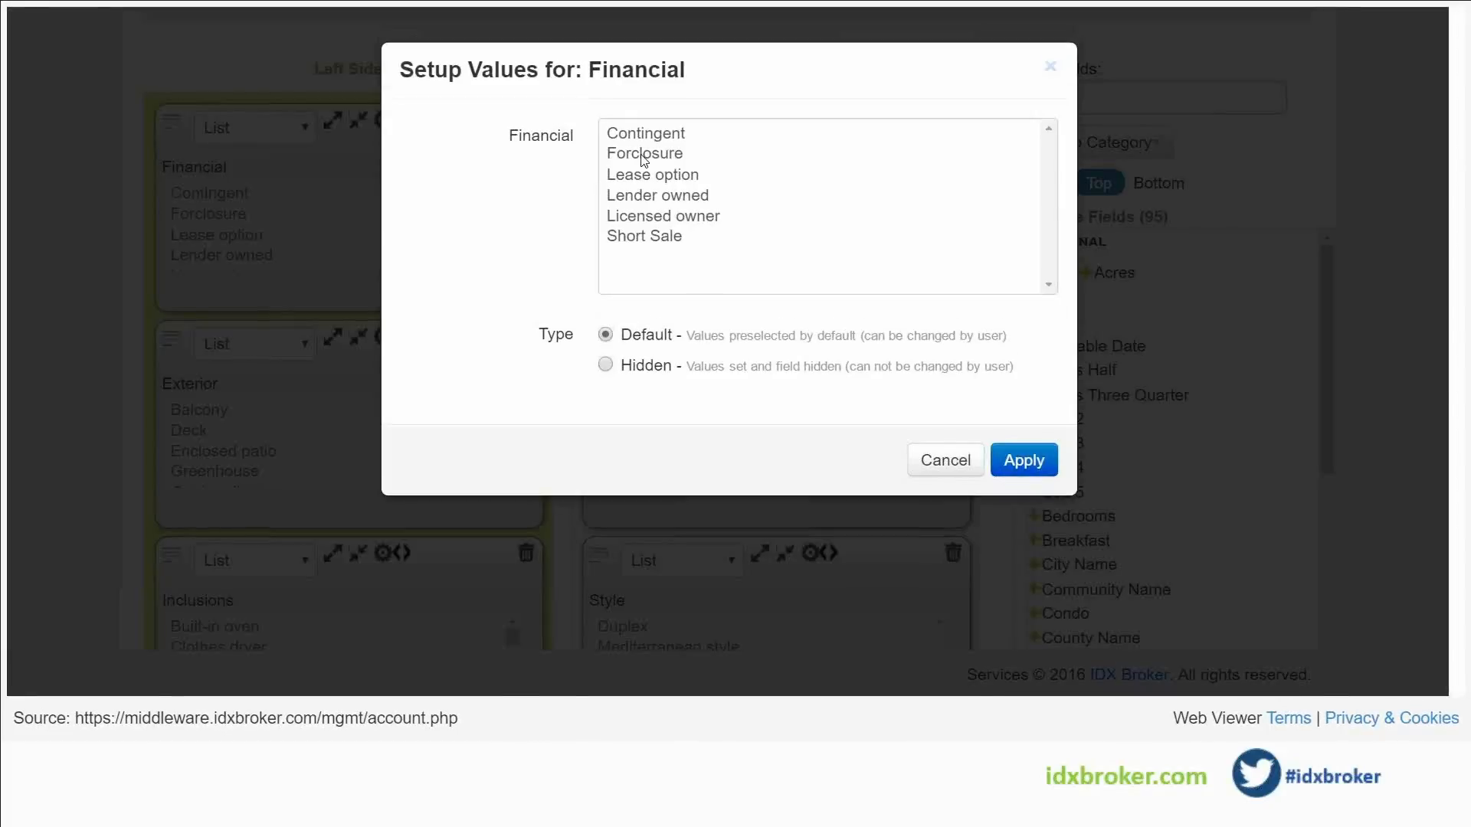
left_click(643, 158)
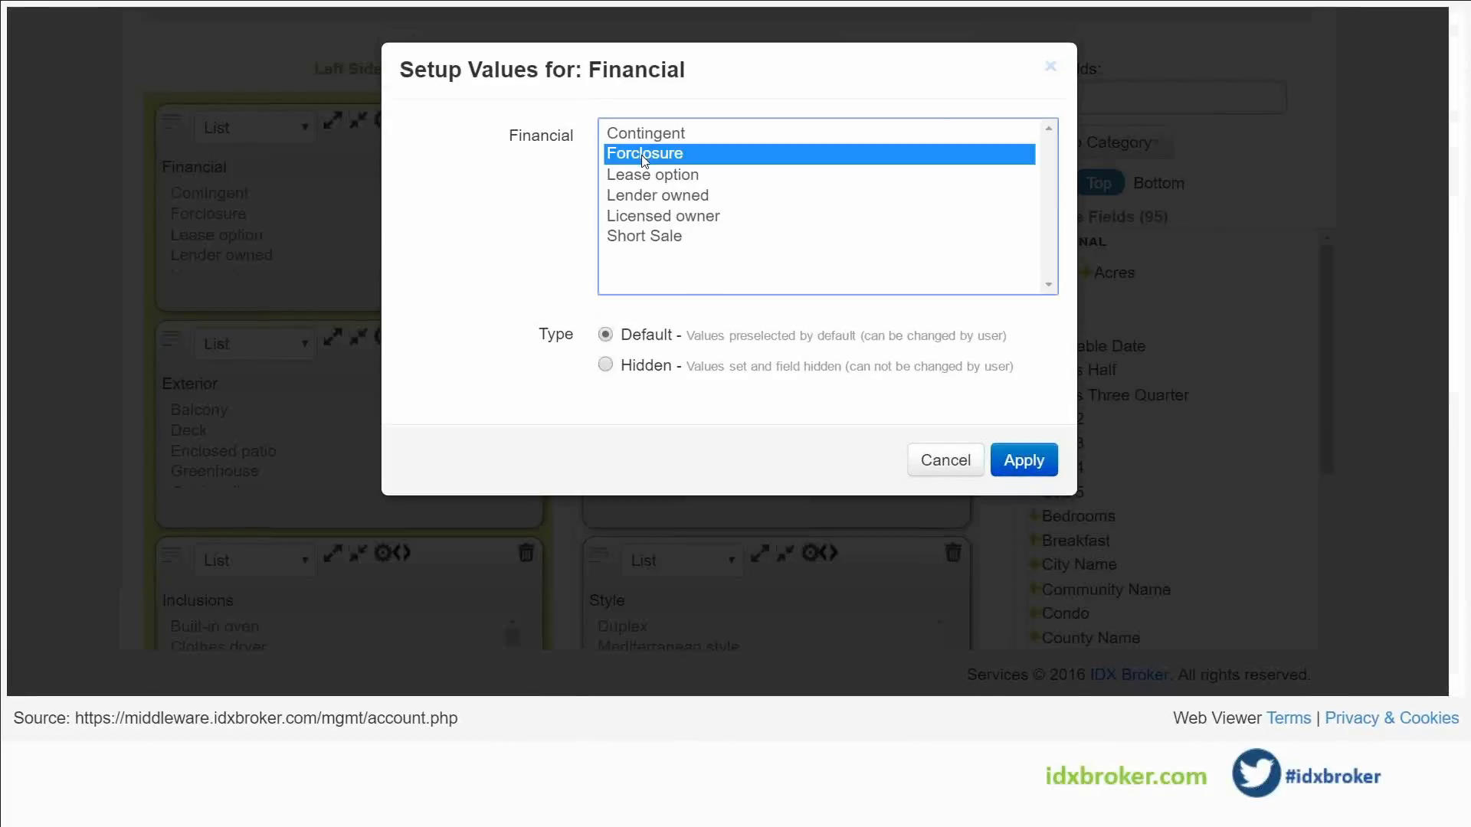
left_click(606, 366)
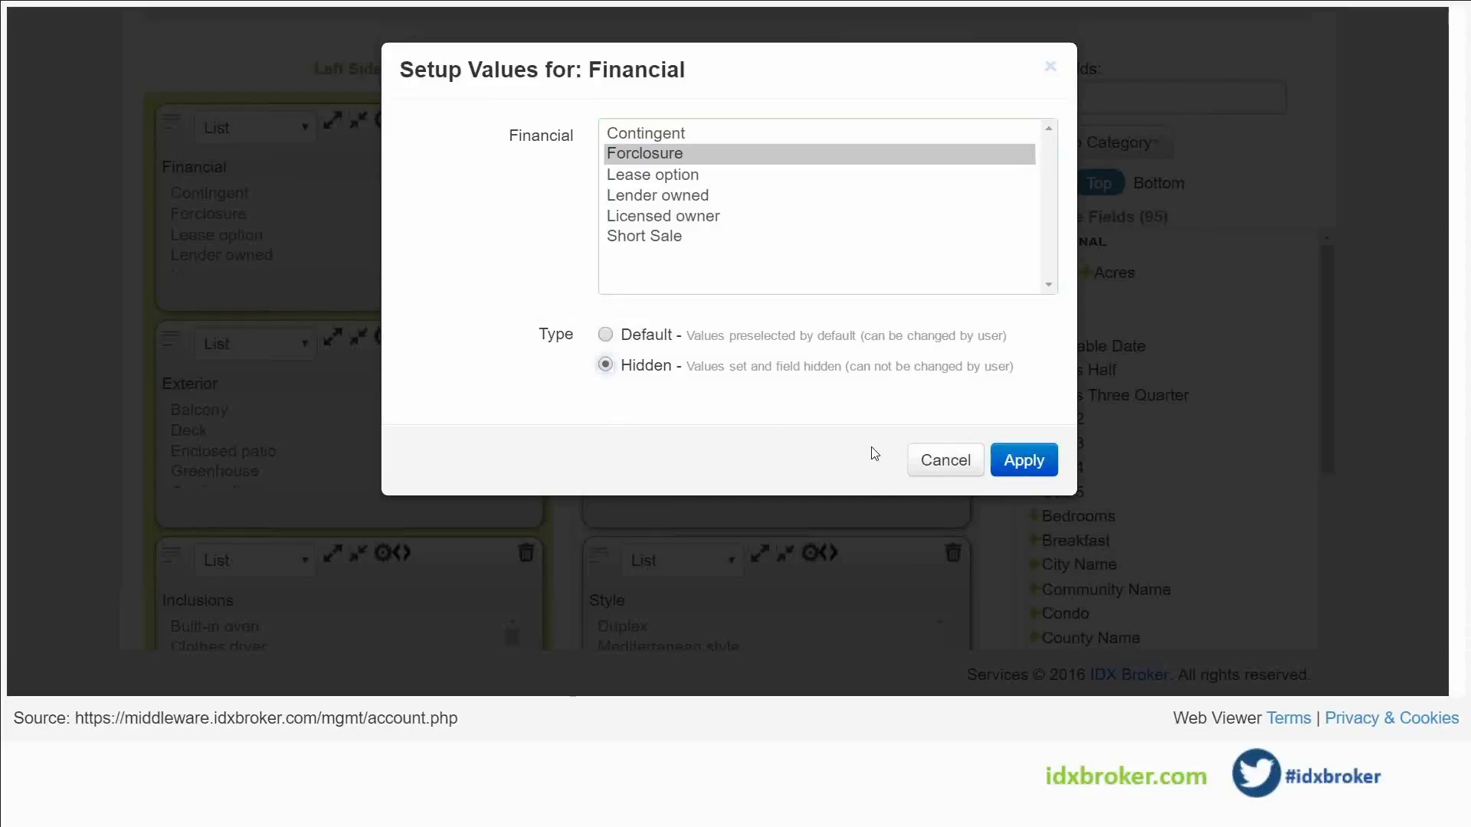
left_click(1024, 459)
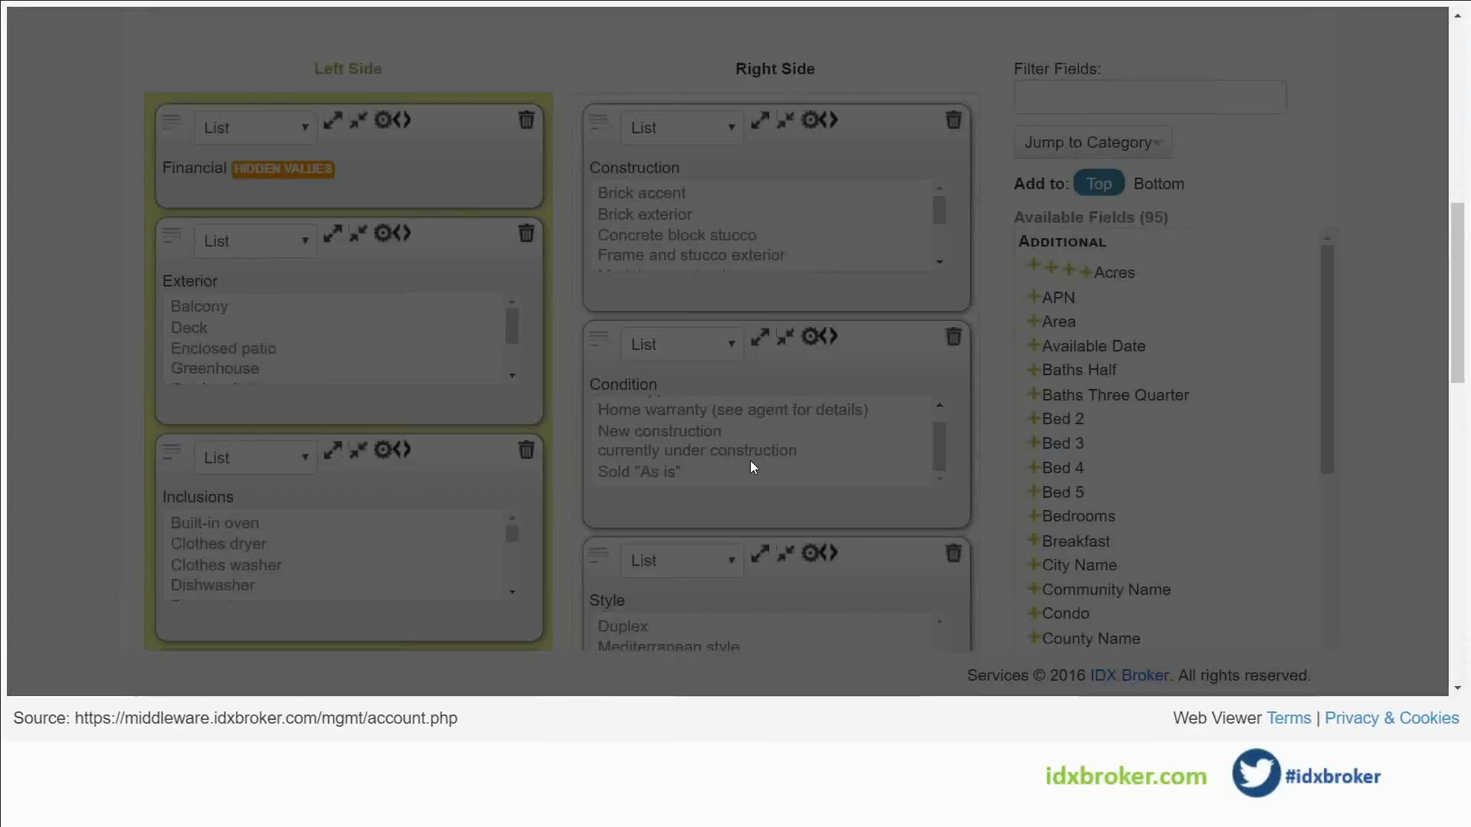
Remove the General field and save the Single Family property type layout
scroll(589, 386, "down", 5)
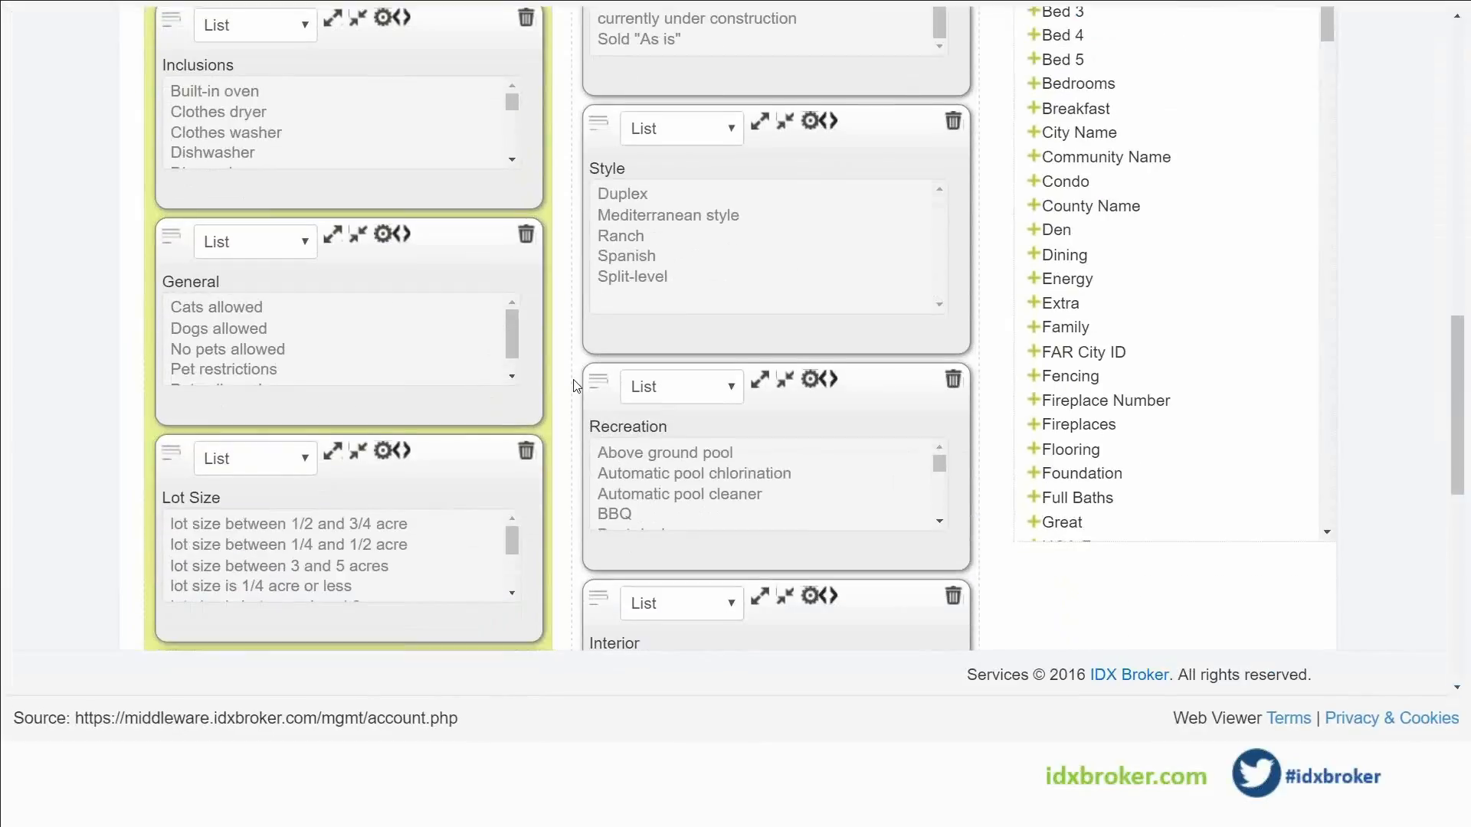
scroll(576, 385, "down", 1)
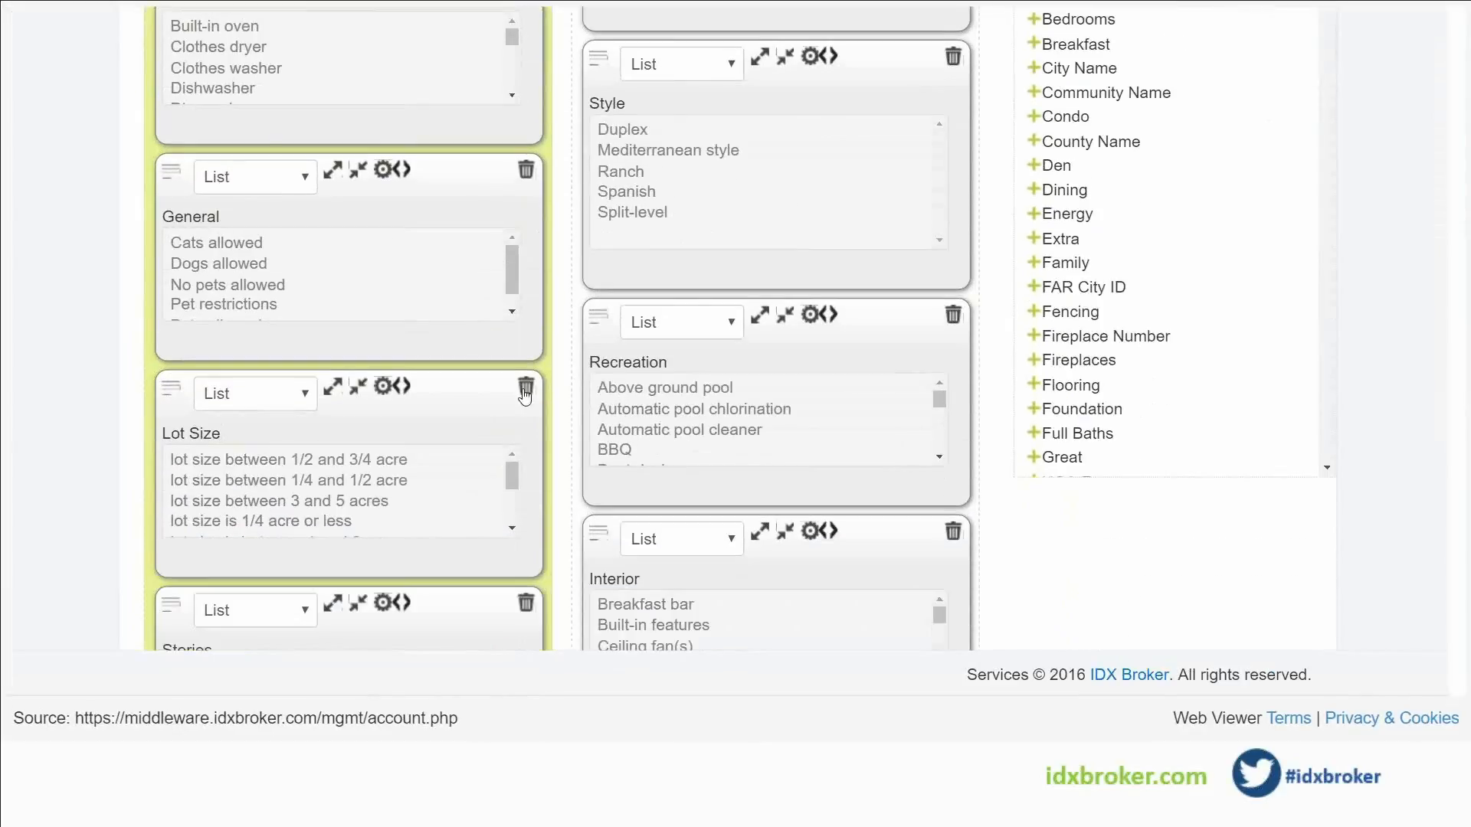
left_click(525, 170)
scroll(542, 264, "down", 5)
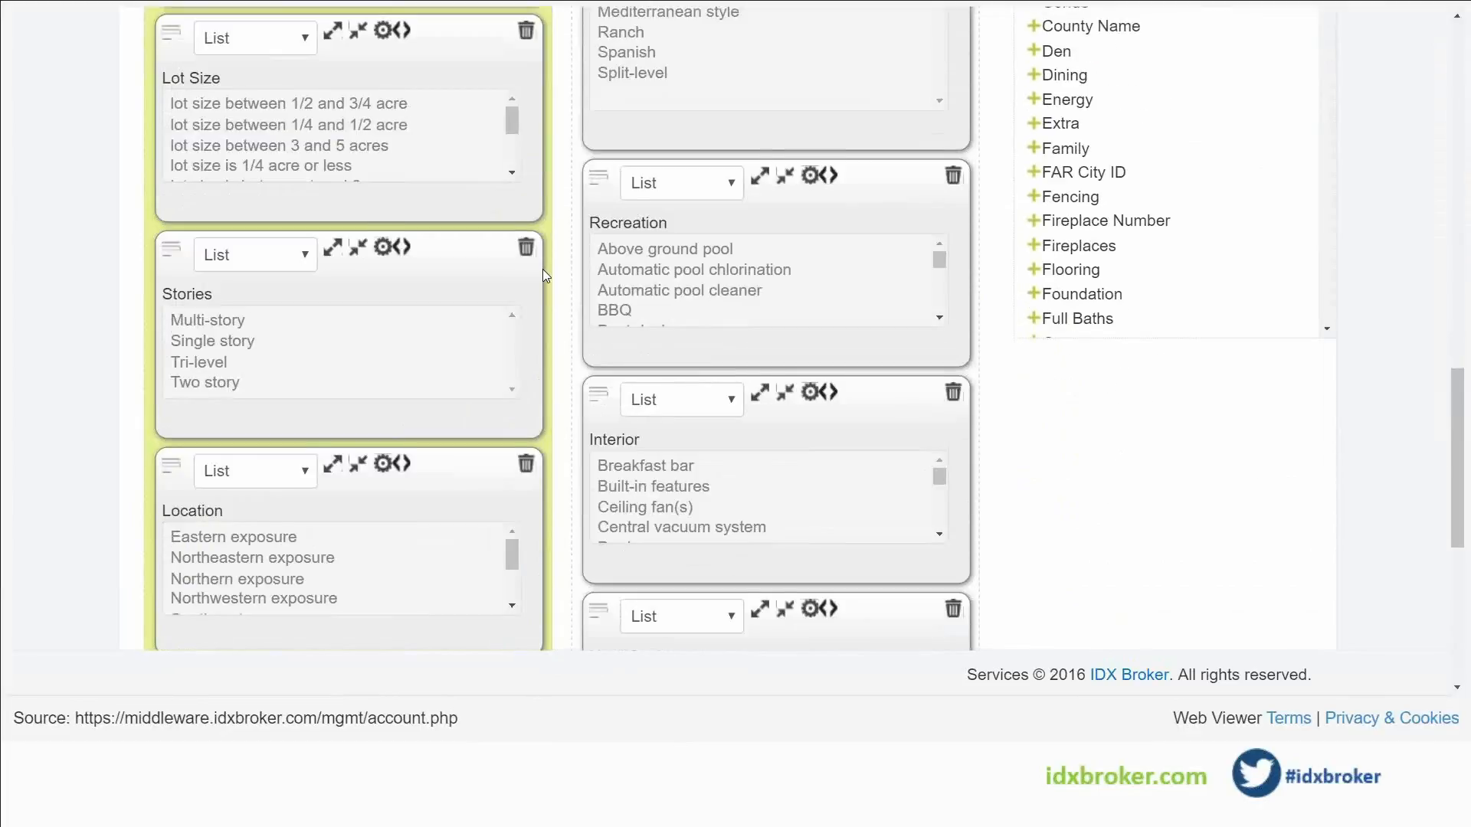
scroll(924, 486, "down", 3)
scroll(922, 489, "up", 11)
left_click(307, 433)
scroll(630, 430, "up", 2)
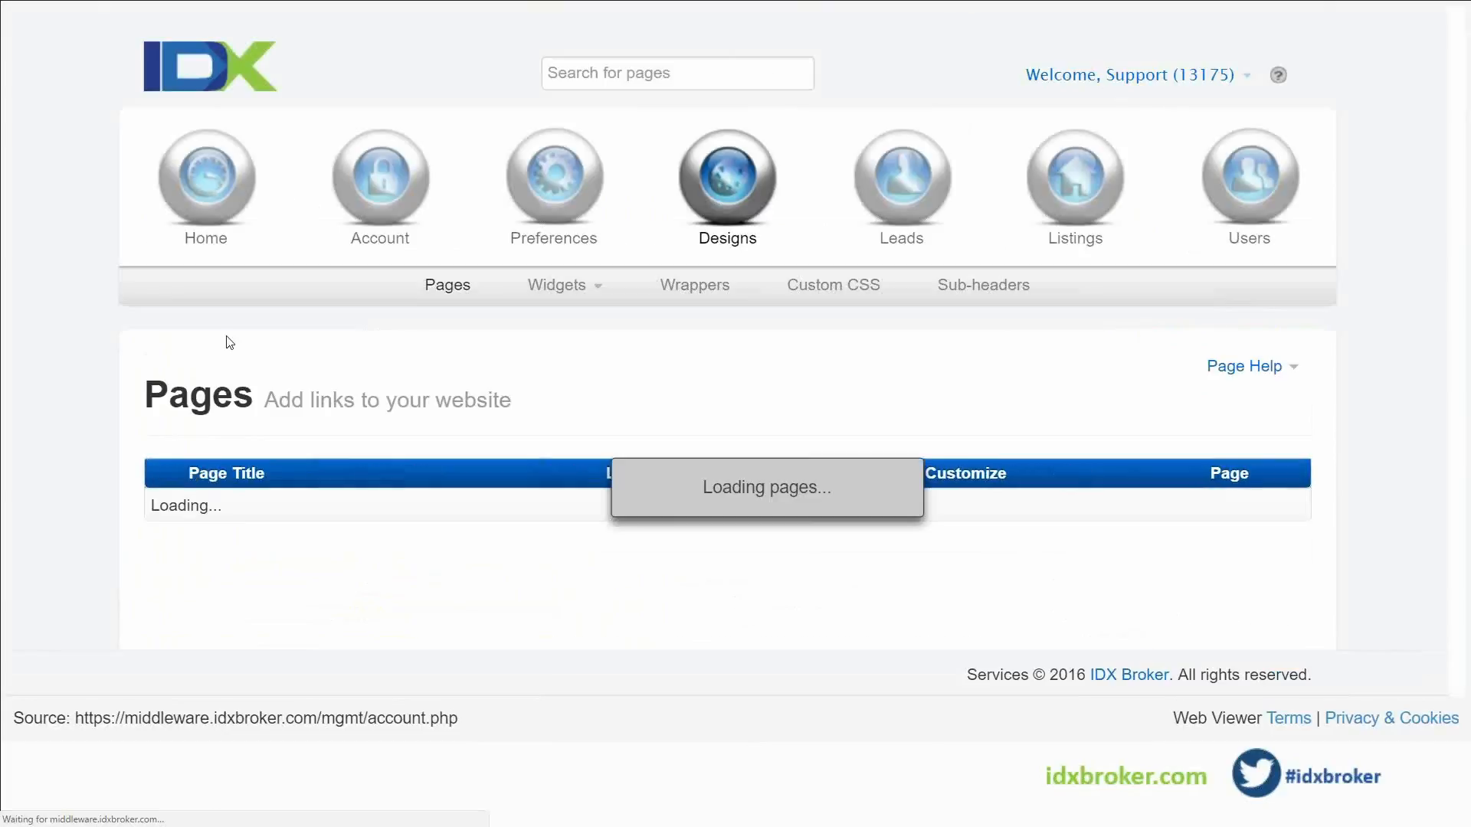
Scroll down the Pages list to the foreclosure page's link
scroll(249, 347, "down", 1)
scroll(249, 346, "down", 2)
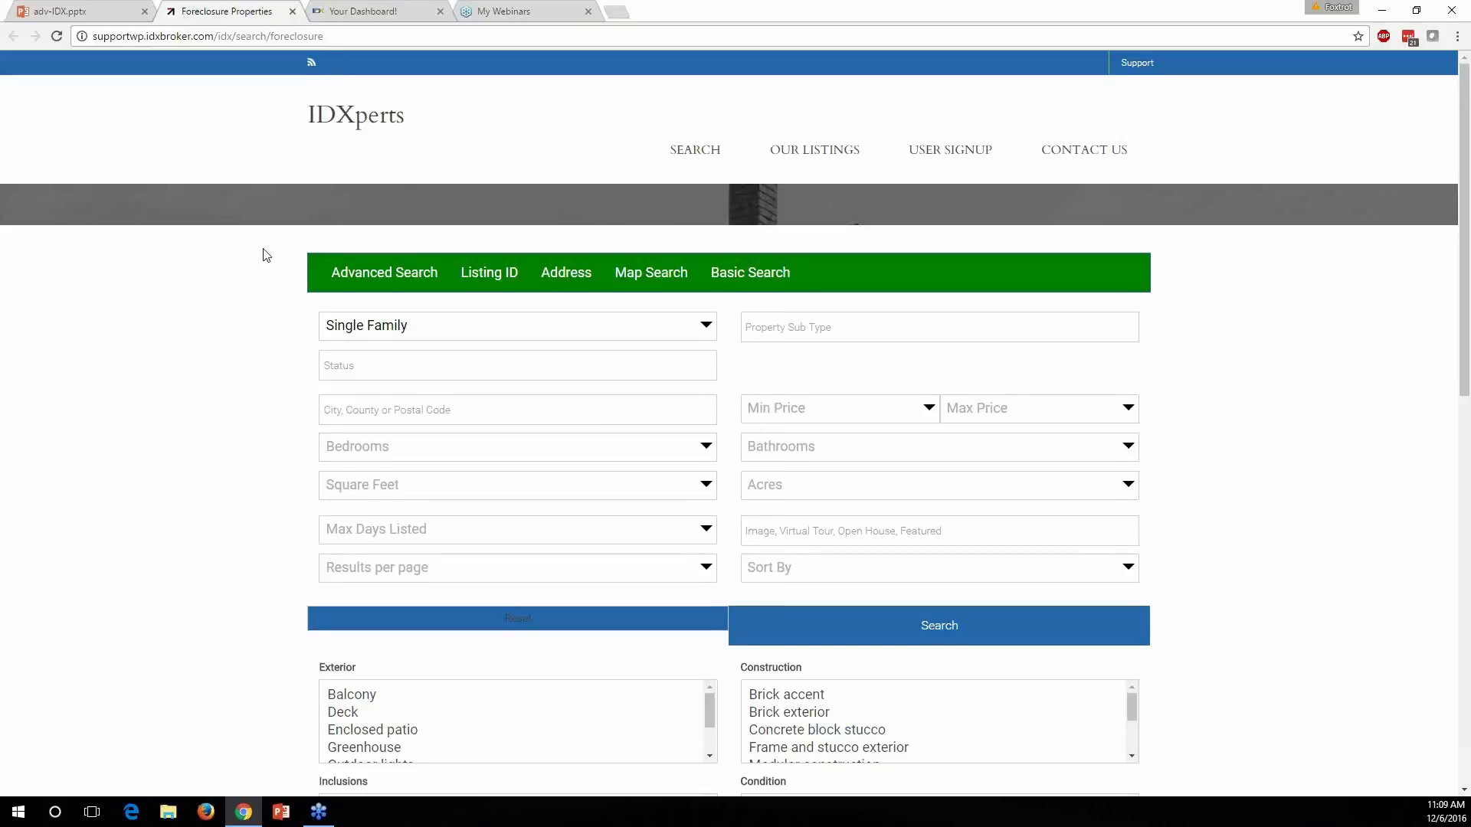
Search the foreclosure page for Single story homes
scroll(265, 255, "down", 4)
scroll(403, 545, "down", 3)
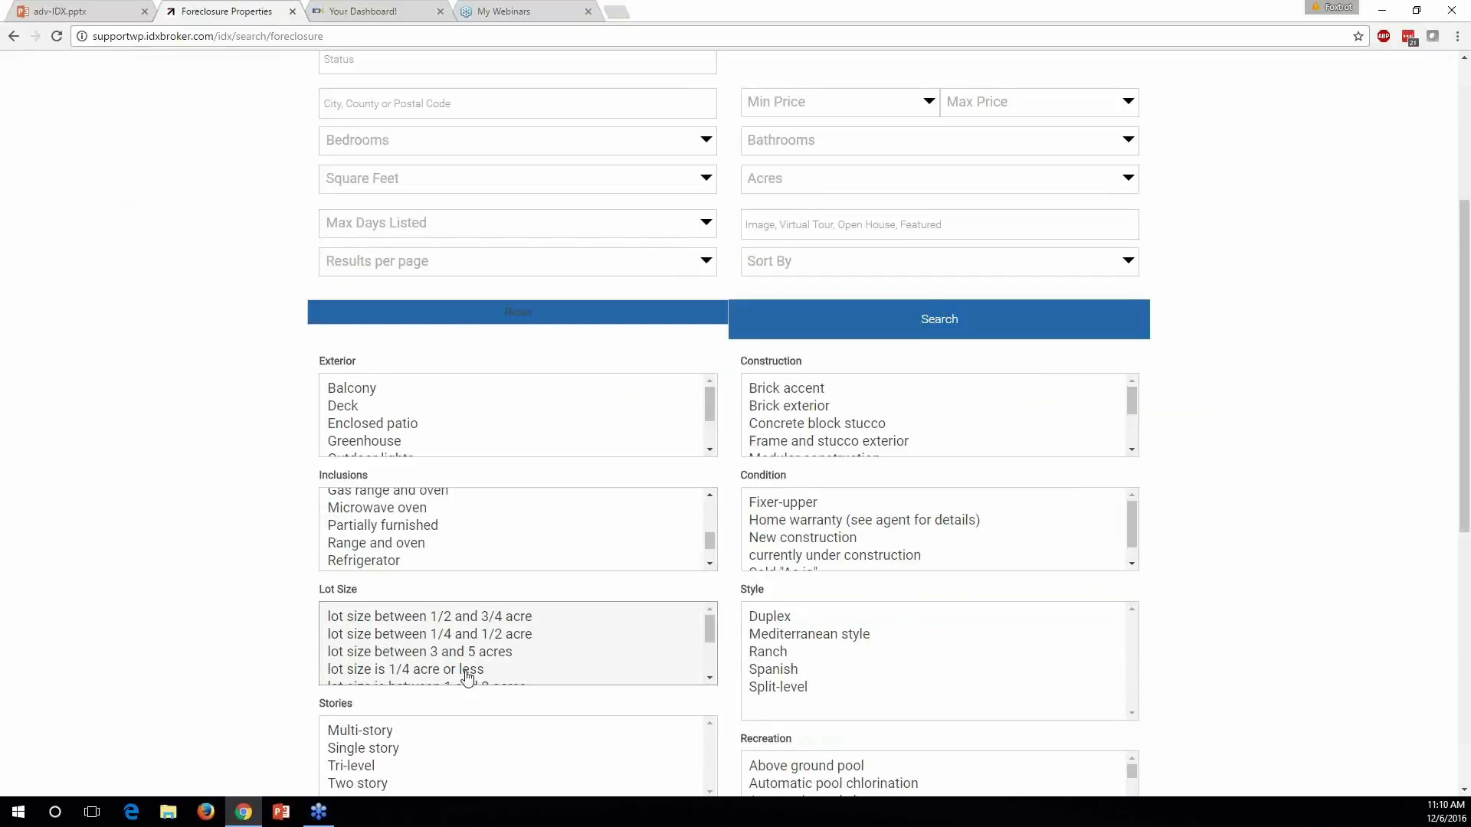
left_click(405, 748)
left_click(867, 321)
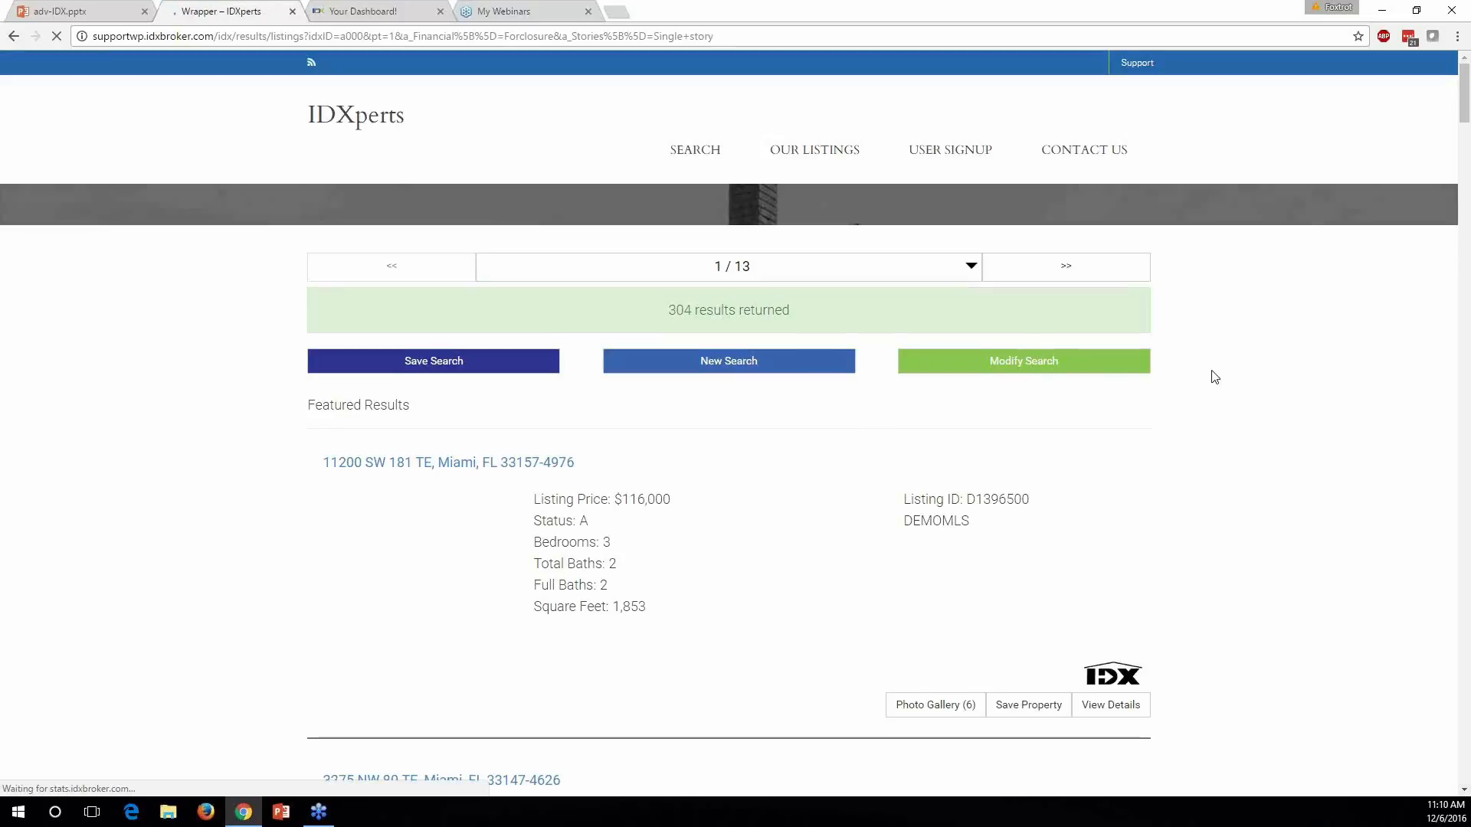
Browse the 304 results, then start a New Search
scroll(1218, 379, "down", 1)
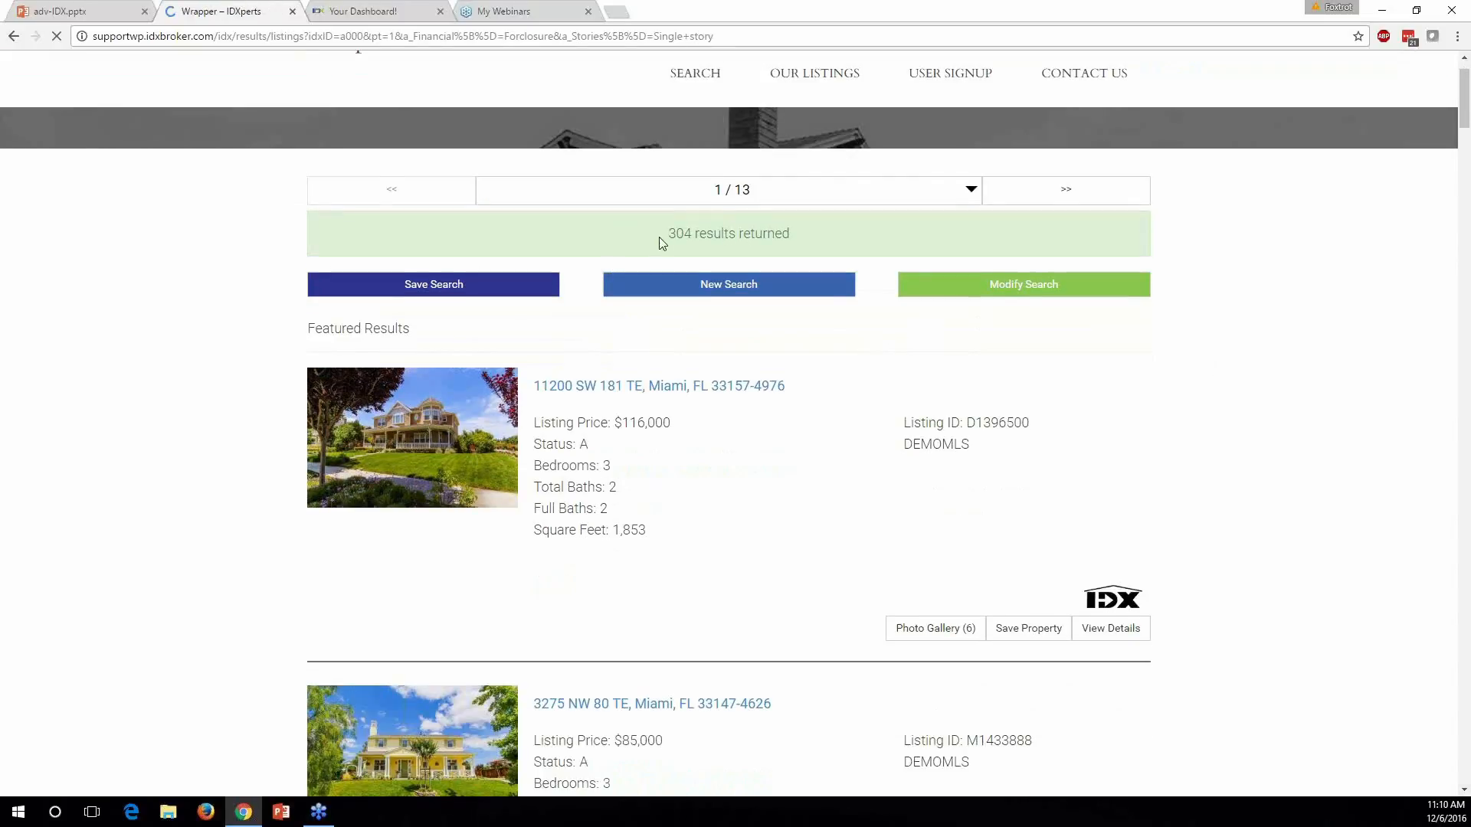
scroll(831, 411, "down", 1)
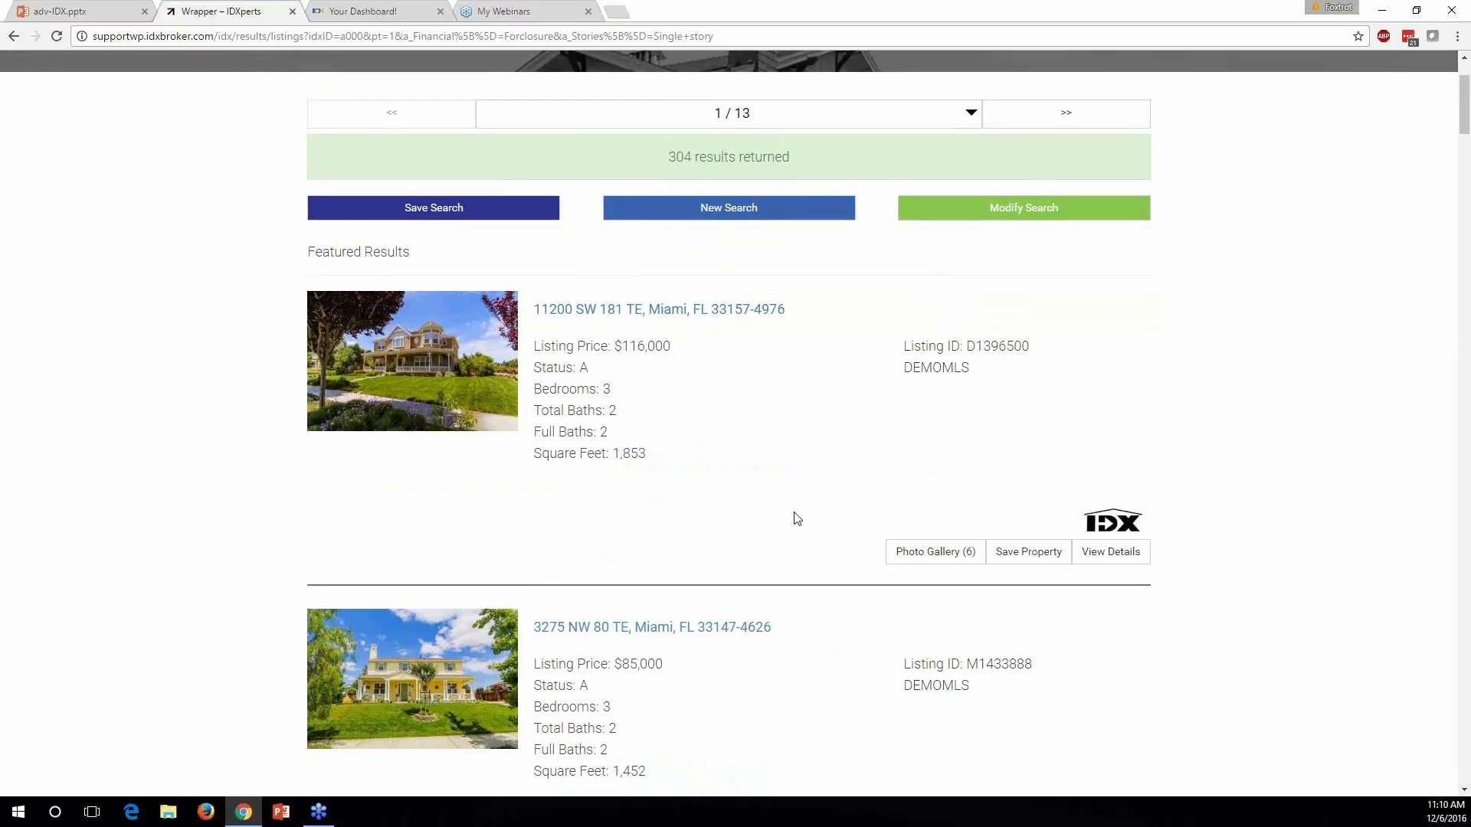
scroll(789, 515, "down", 1)
scroll(431, 272, "down", 4)
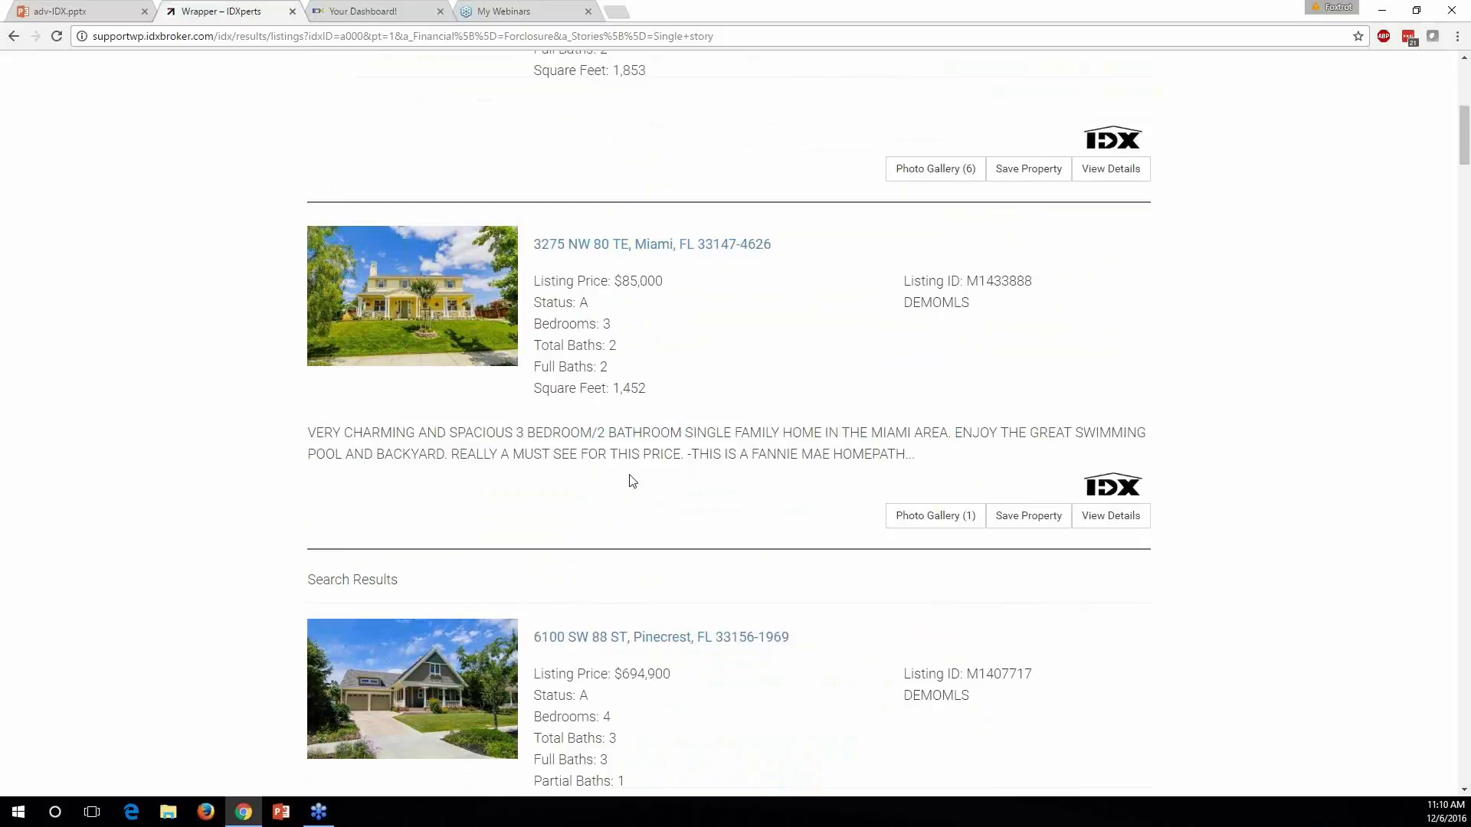
scroll(666, 492, "down", 11)
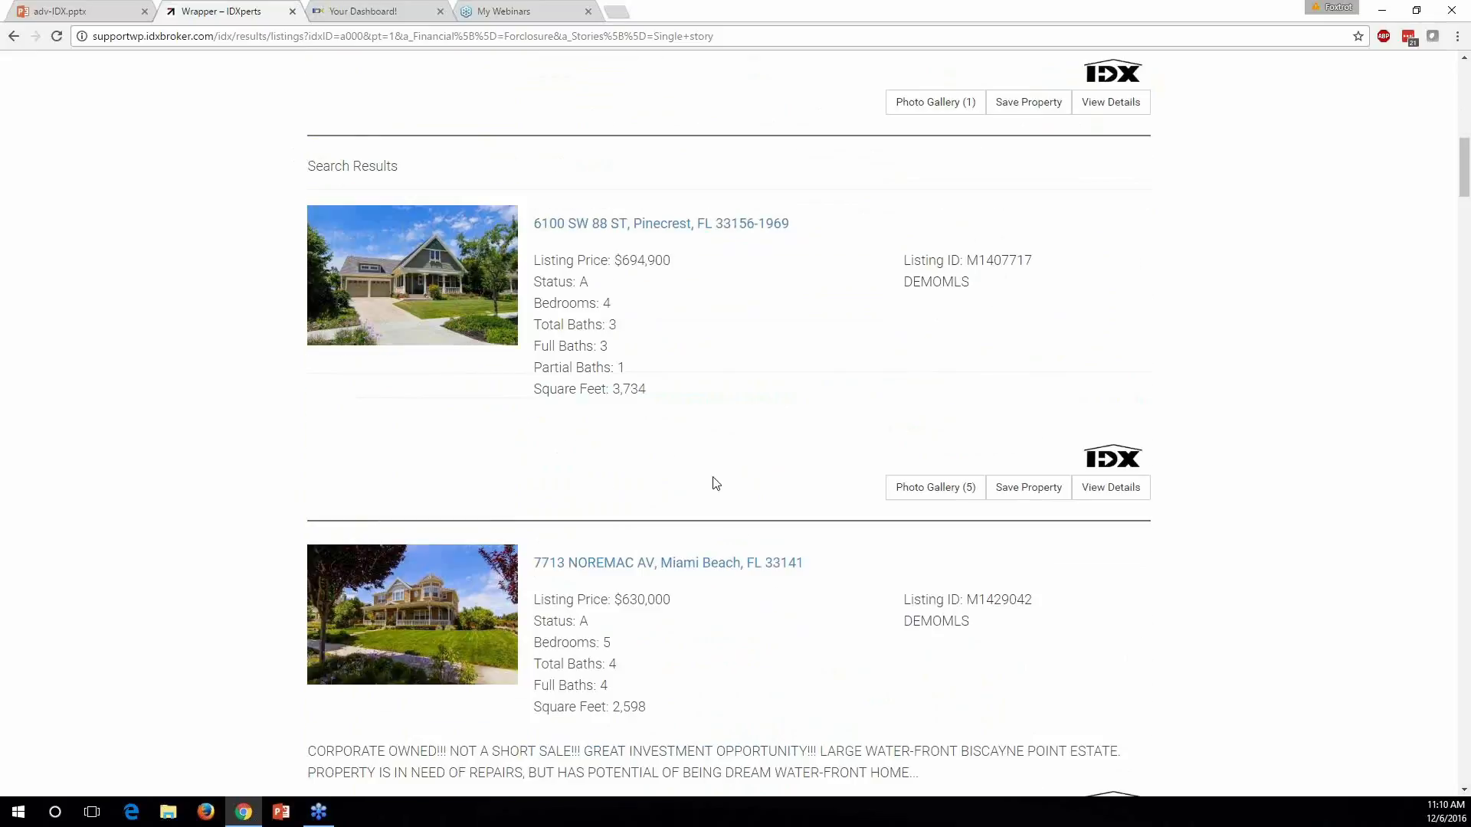
scroll(711, 488, "down", 11)
scroll(705, 496, "up", 20)
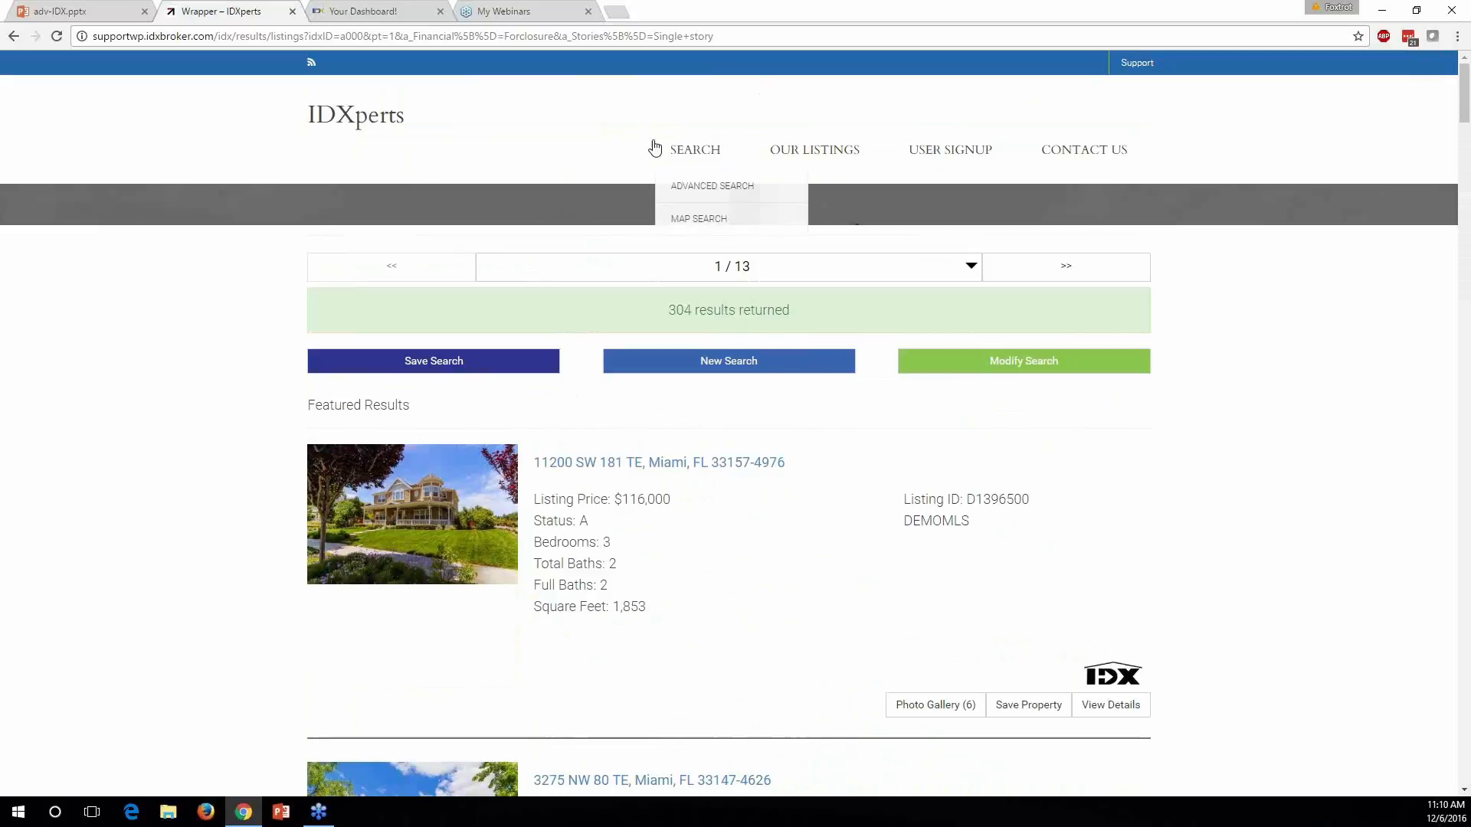
left_click(781, 368)
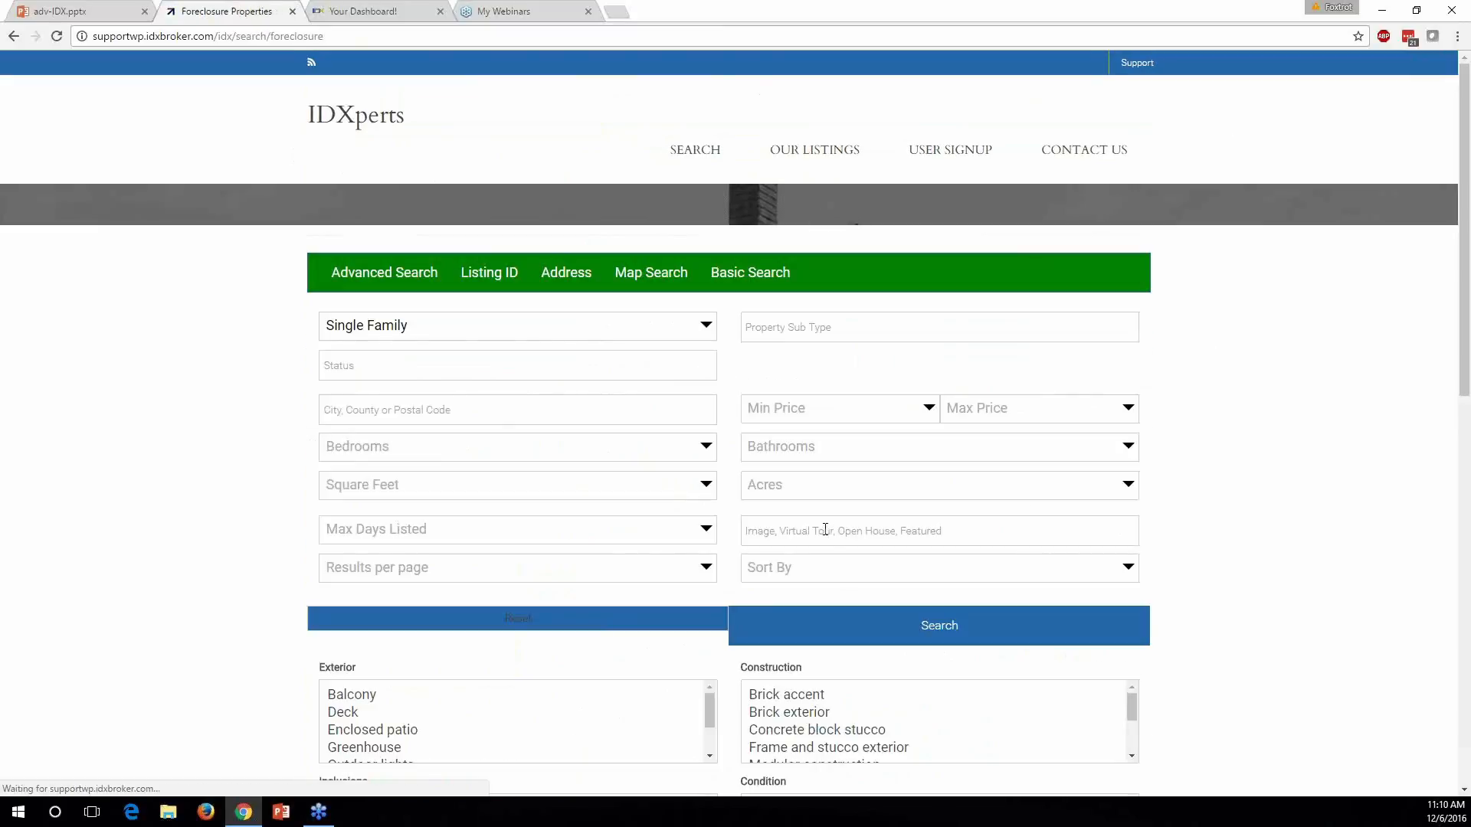
Scroll through the Exterior, Construction, Interior and Heat/Cool field lists, then back to the top
scroll(440, 499, "down", 4)
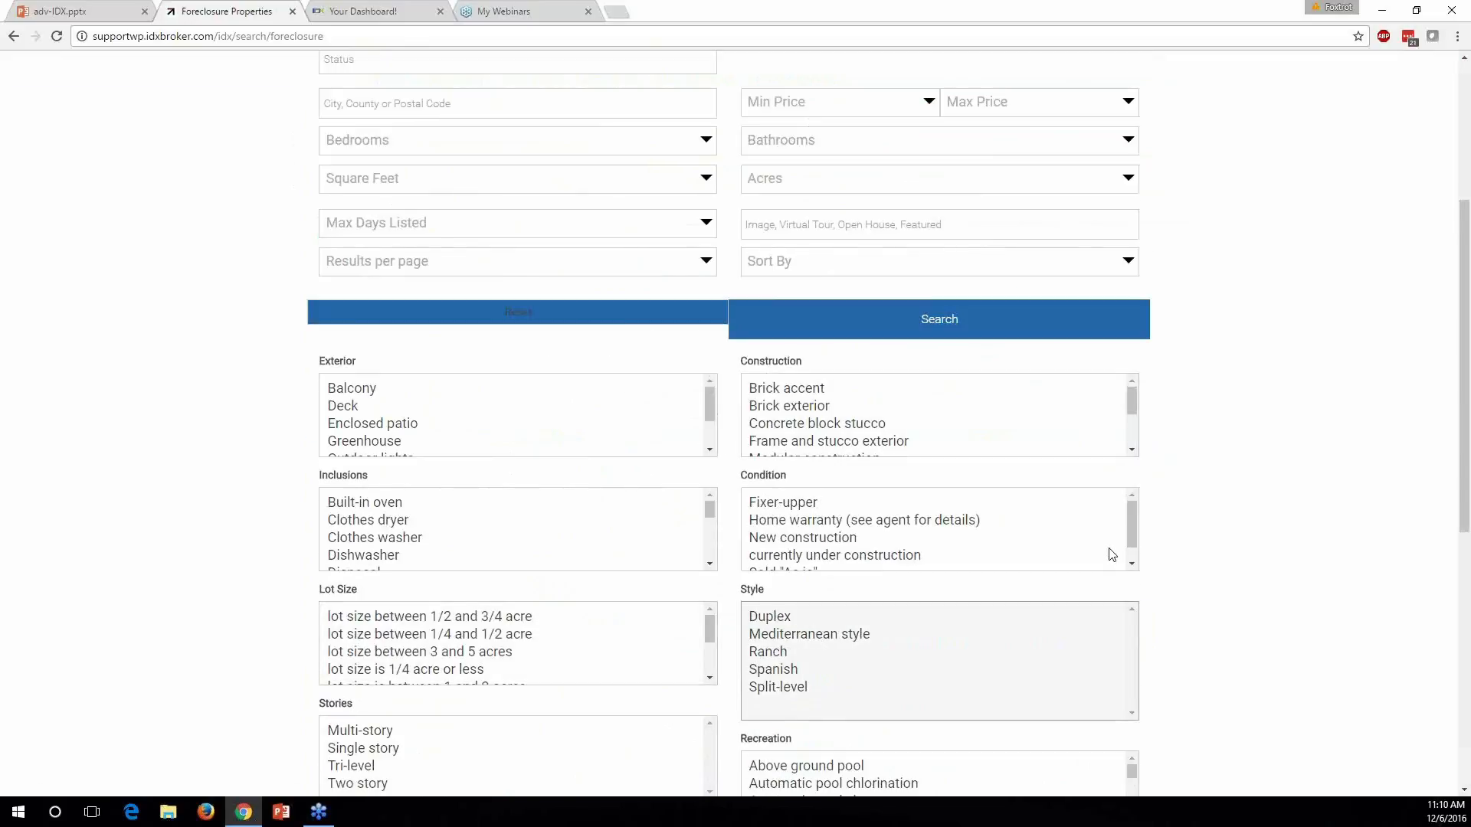
scroll(881, 686, "down", 1)
scroll(881, 686, "down", 2)
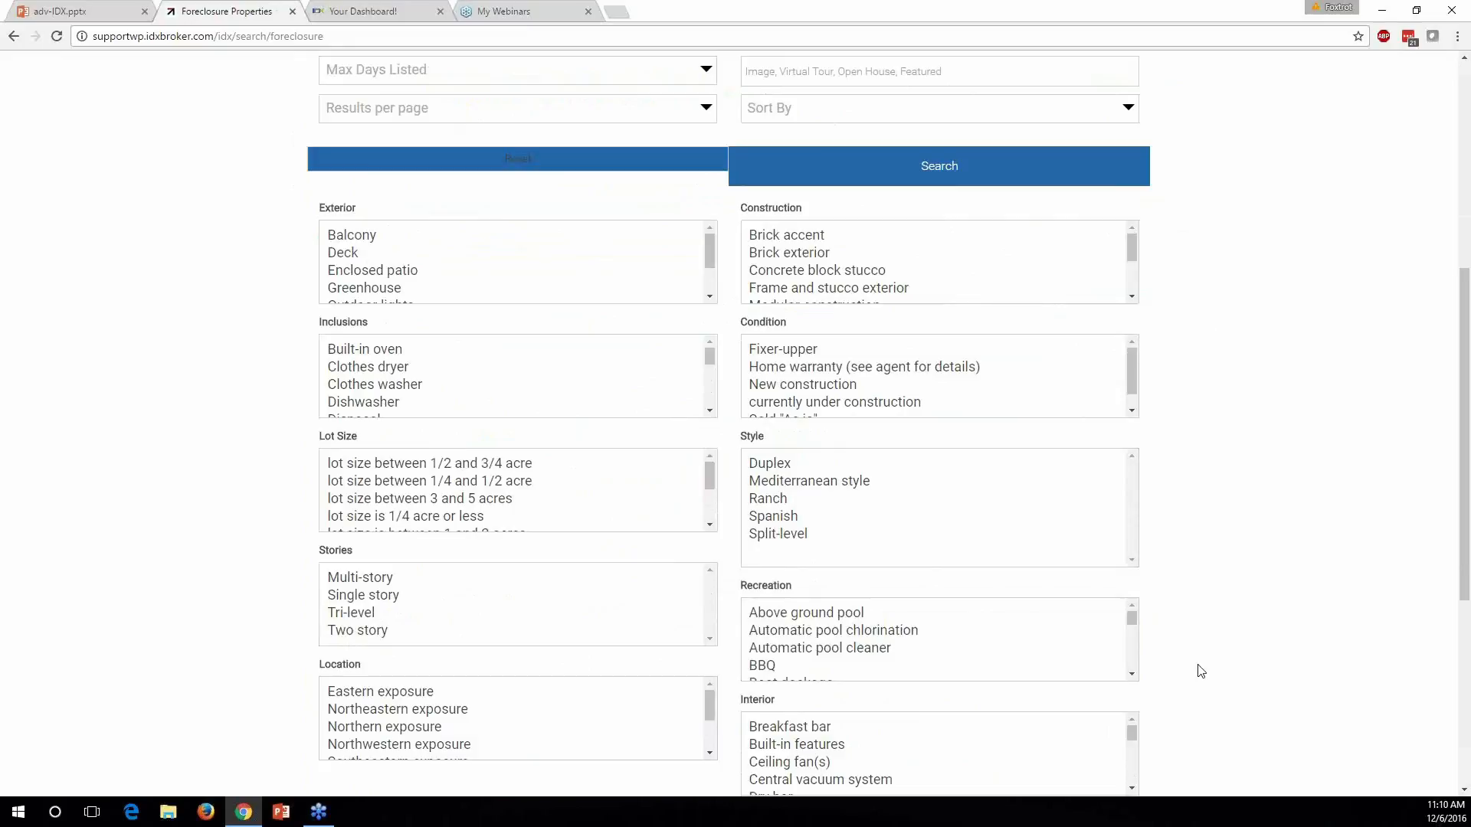
scroll(1198, 666, "down", 2)
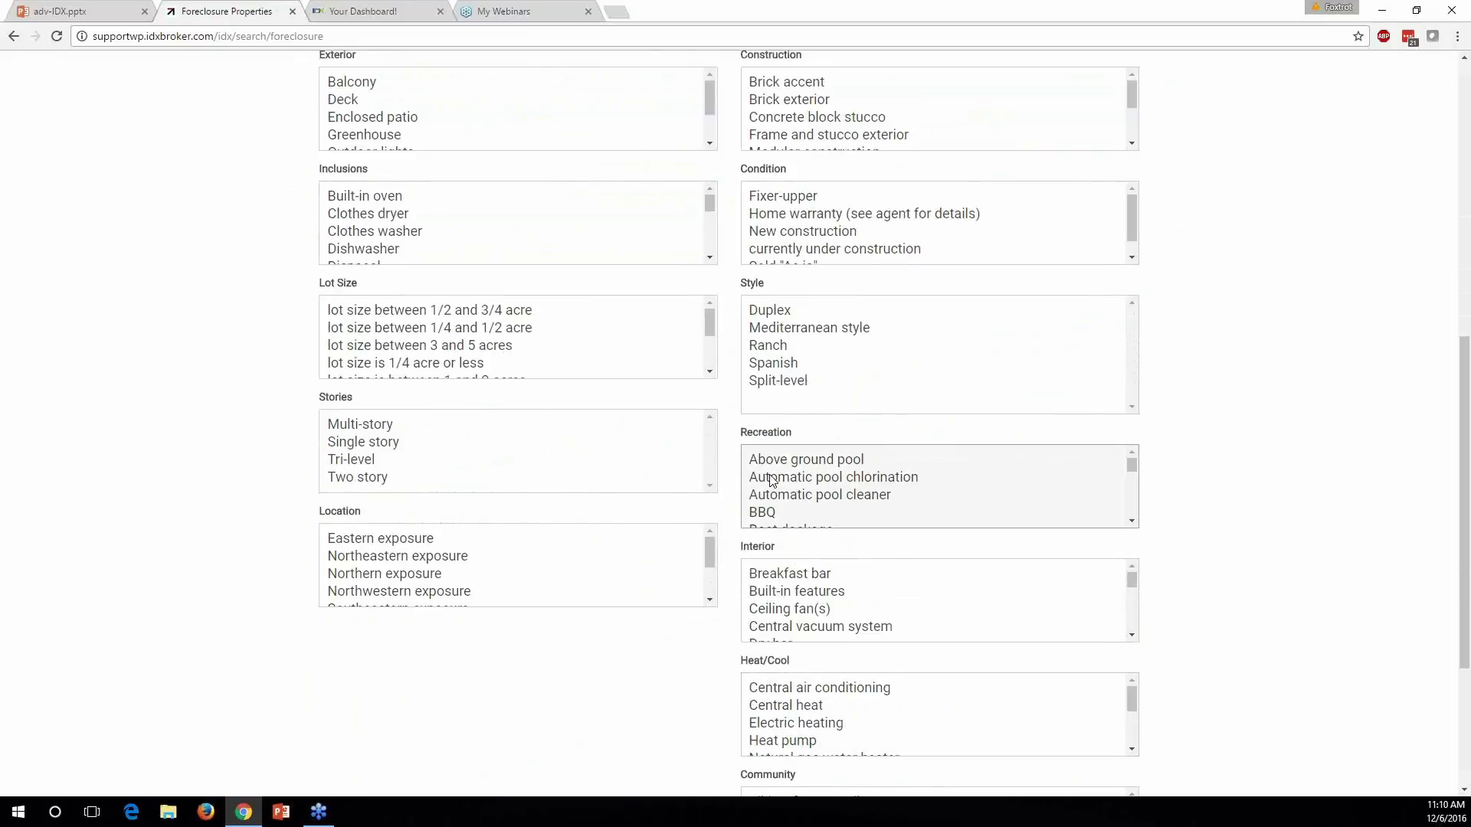
scroll(1118, 582, "down", 5)
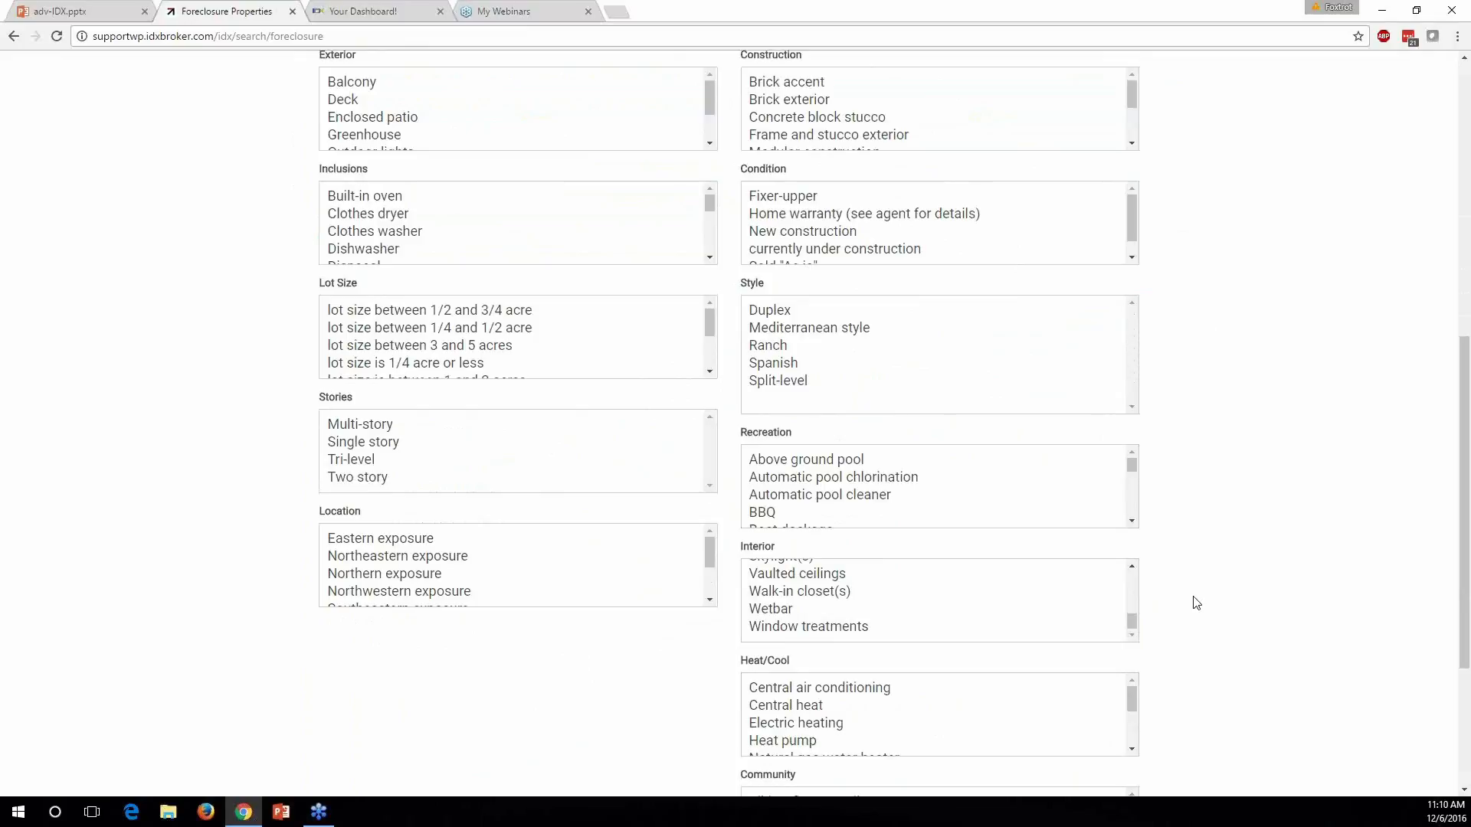
scroll(1187, 602, "up", 10)
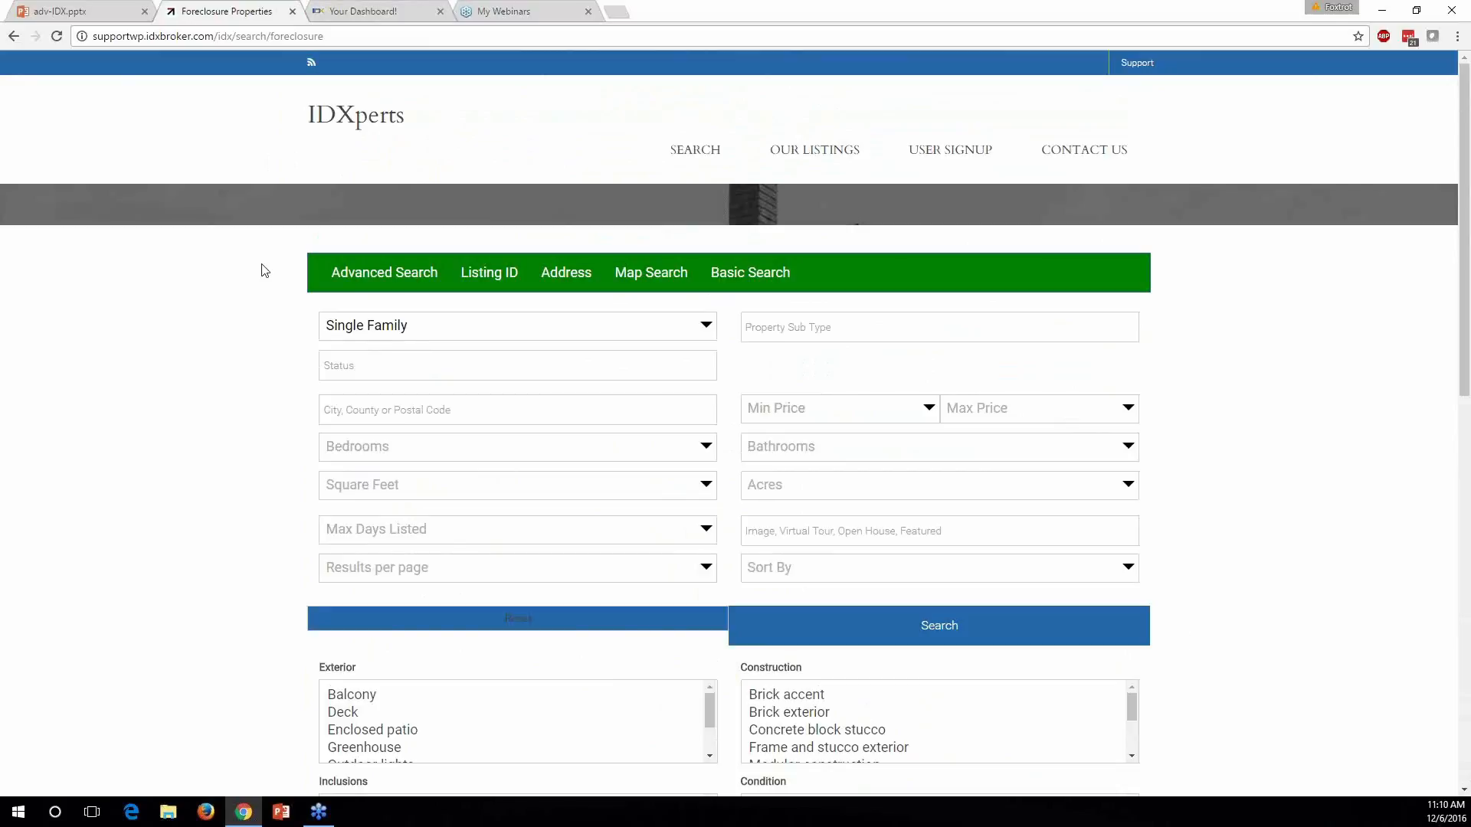
Back on the IDX dashboard, start a new widget under Designs > Widgets
left_click(371, 13)
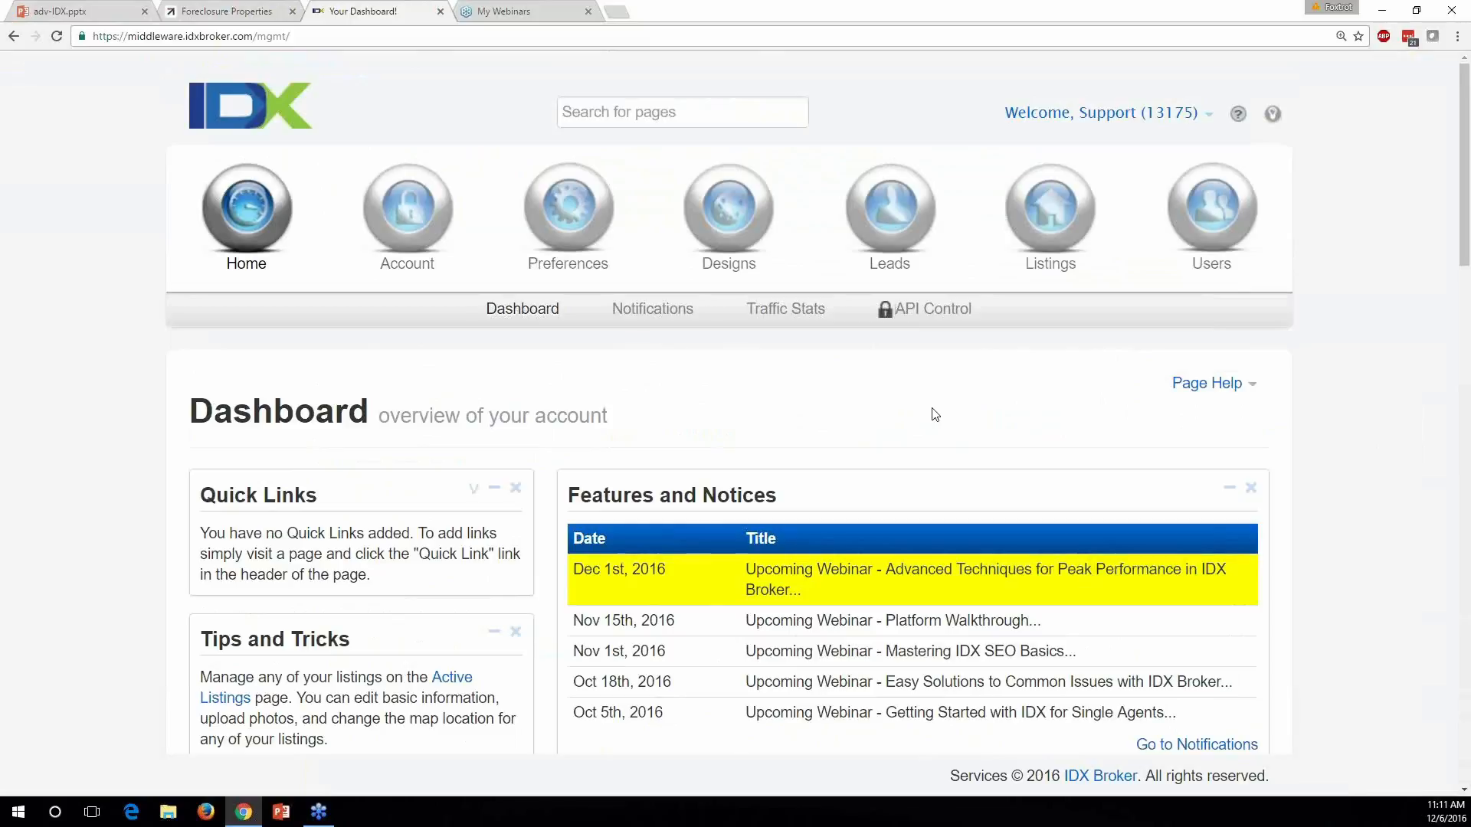
mouse_move(722, 226)
left_click(595, 322)
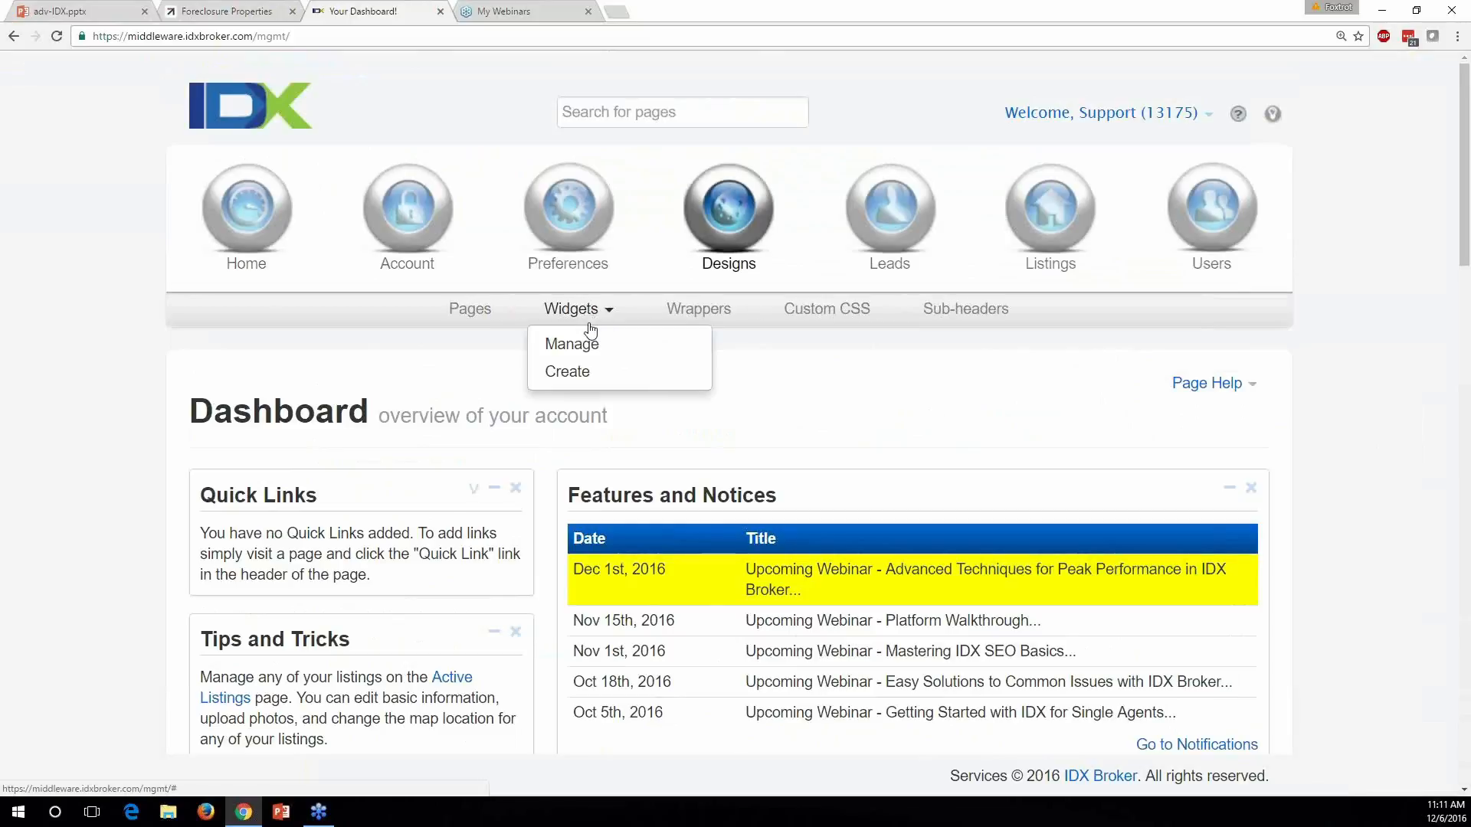
left_click(586, 377)
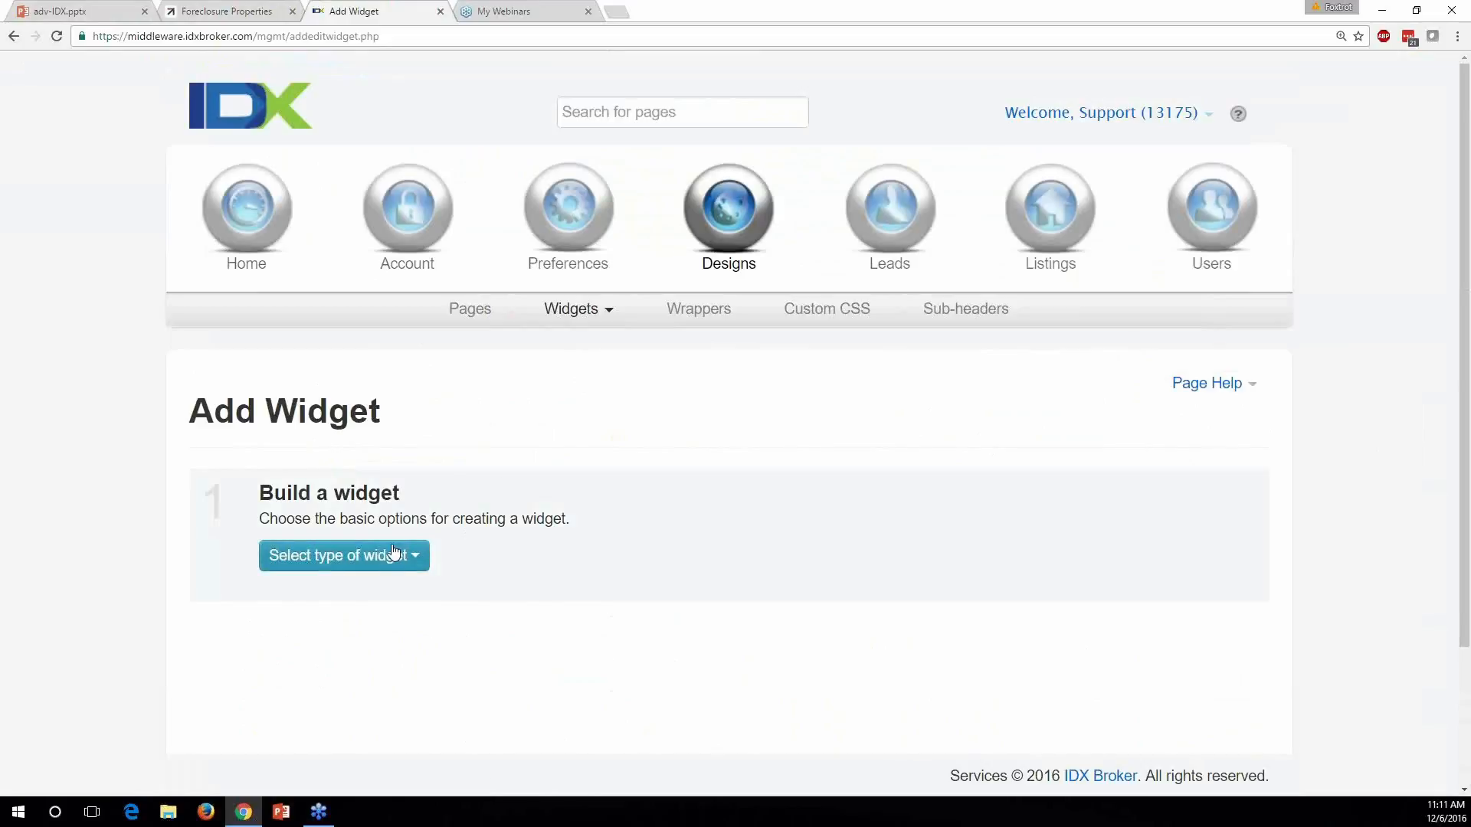
Make it a Showcase widget featuring a Custom Search from the Advanced Search page
left_click(406, 562)
scroll(492, 544, "down", 2)
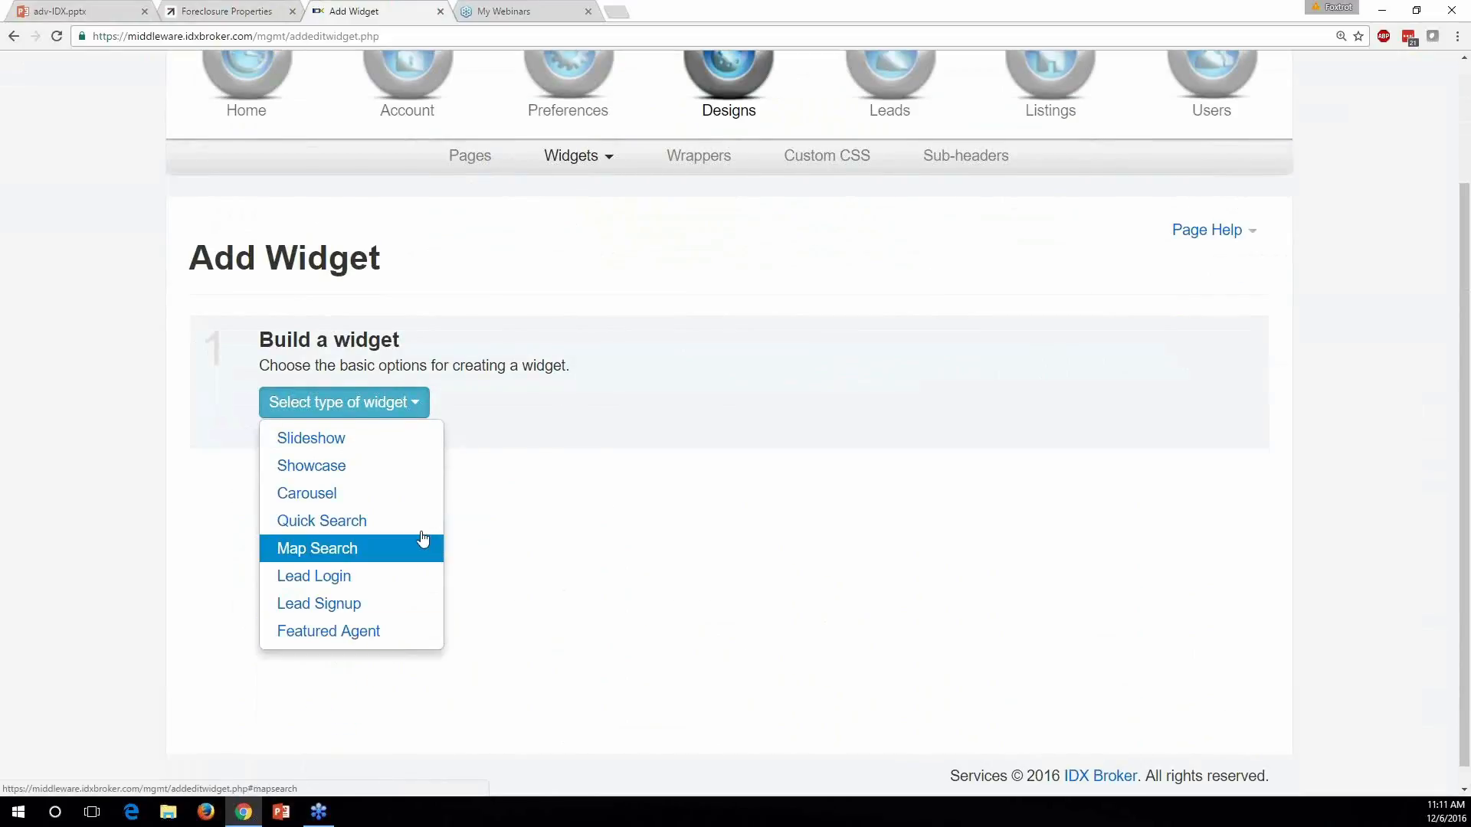
left_click(337, 466)
left_click(617, 417)
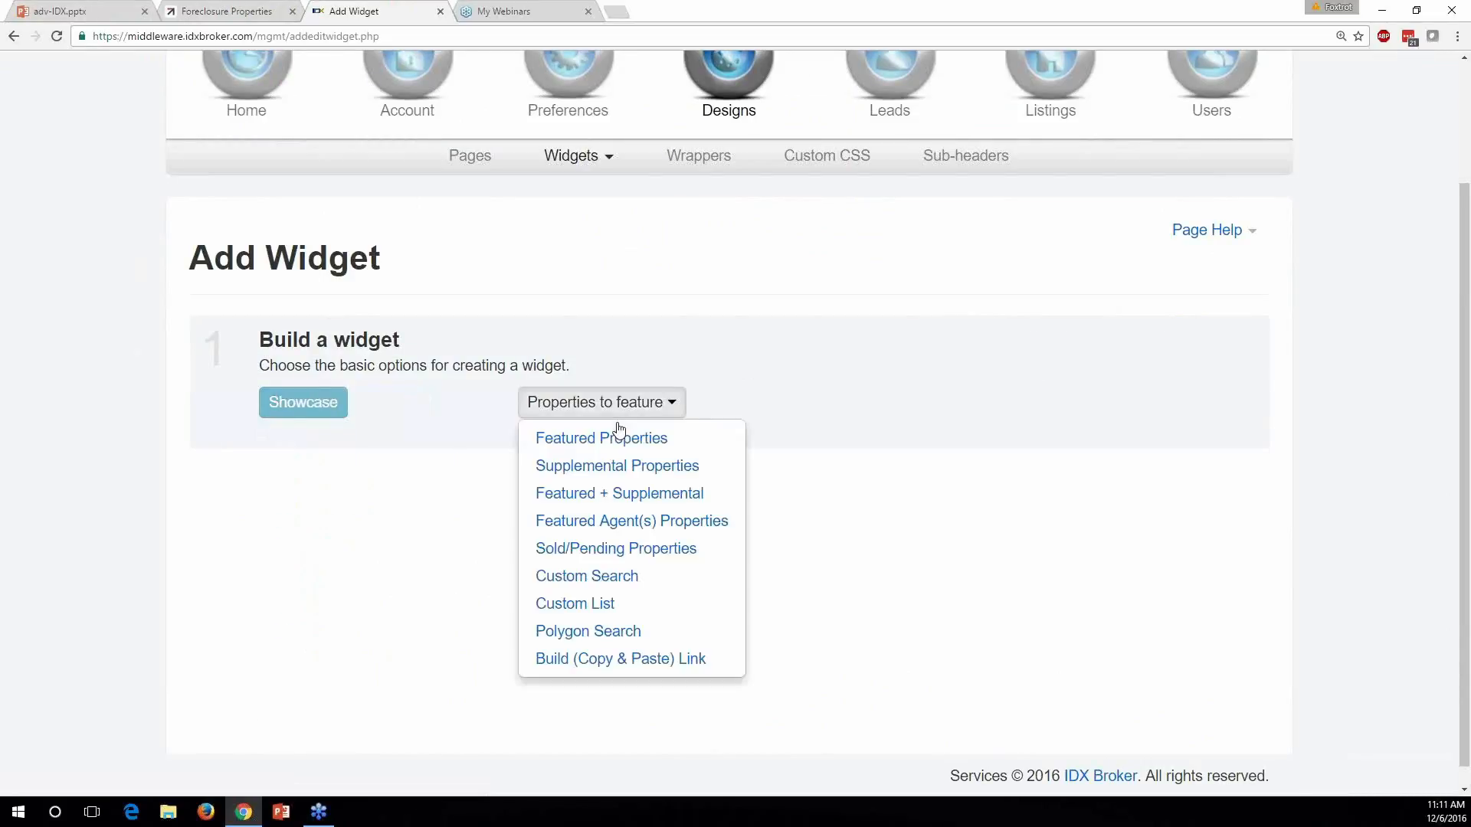
left_click(614, 586)
left_click(1007, 399)
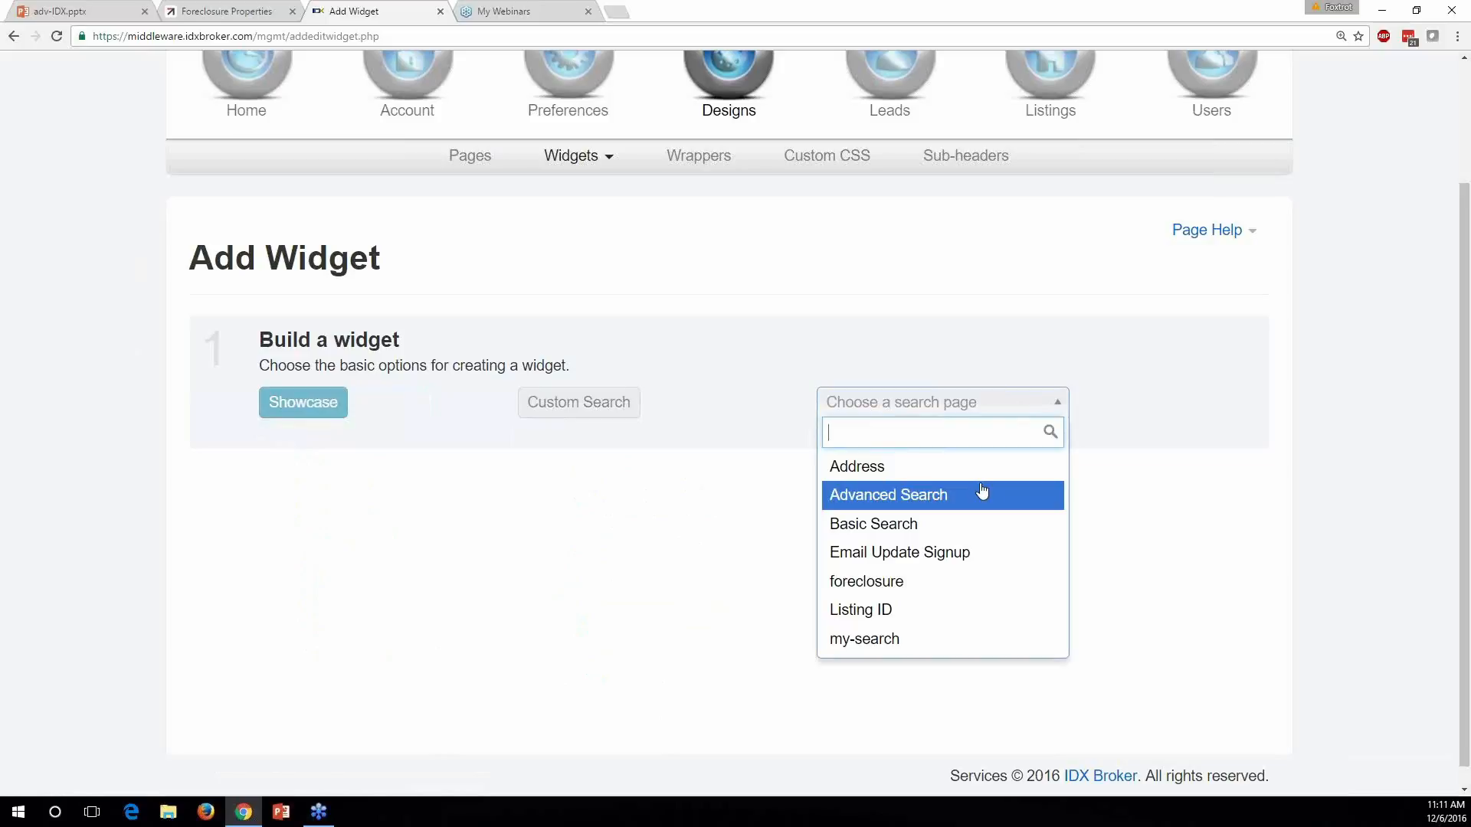
left_click(906, 496)
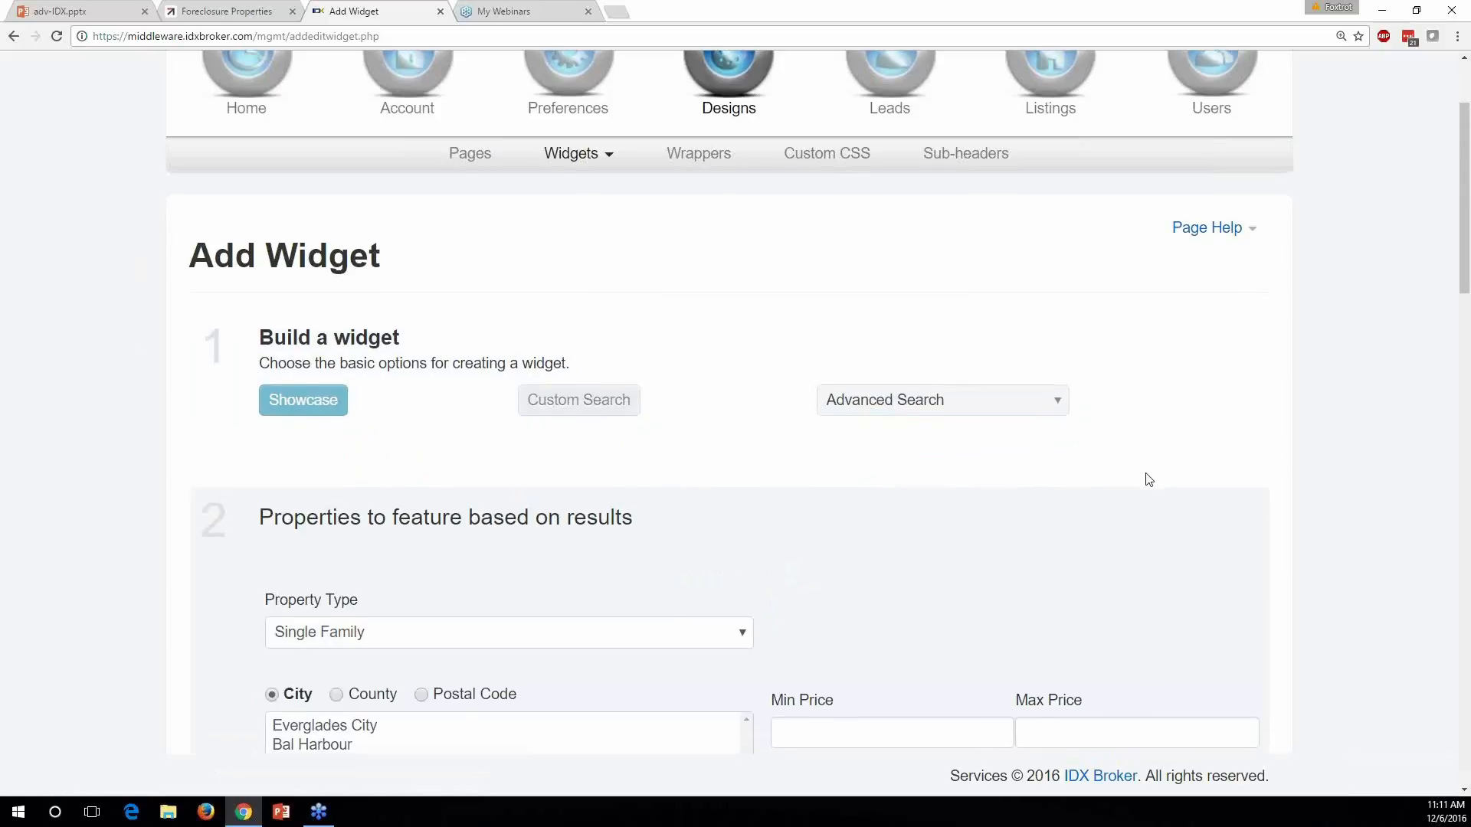
Select the 1/4–1/2 acre and 3–5 acre ranges in the Lot Size list
scroll(1164, 479, "down", 4)
scroll(1182, 478, "down", 9)
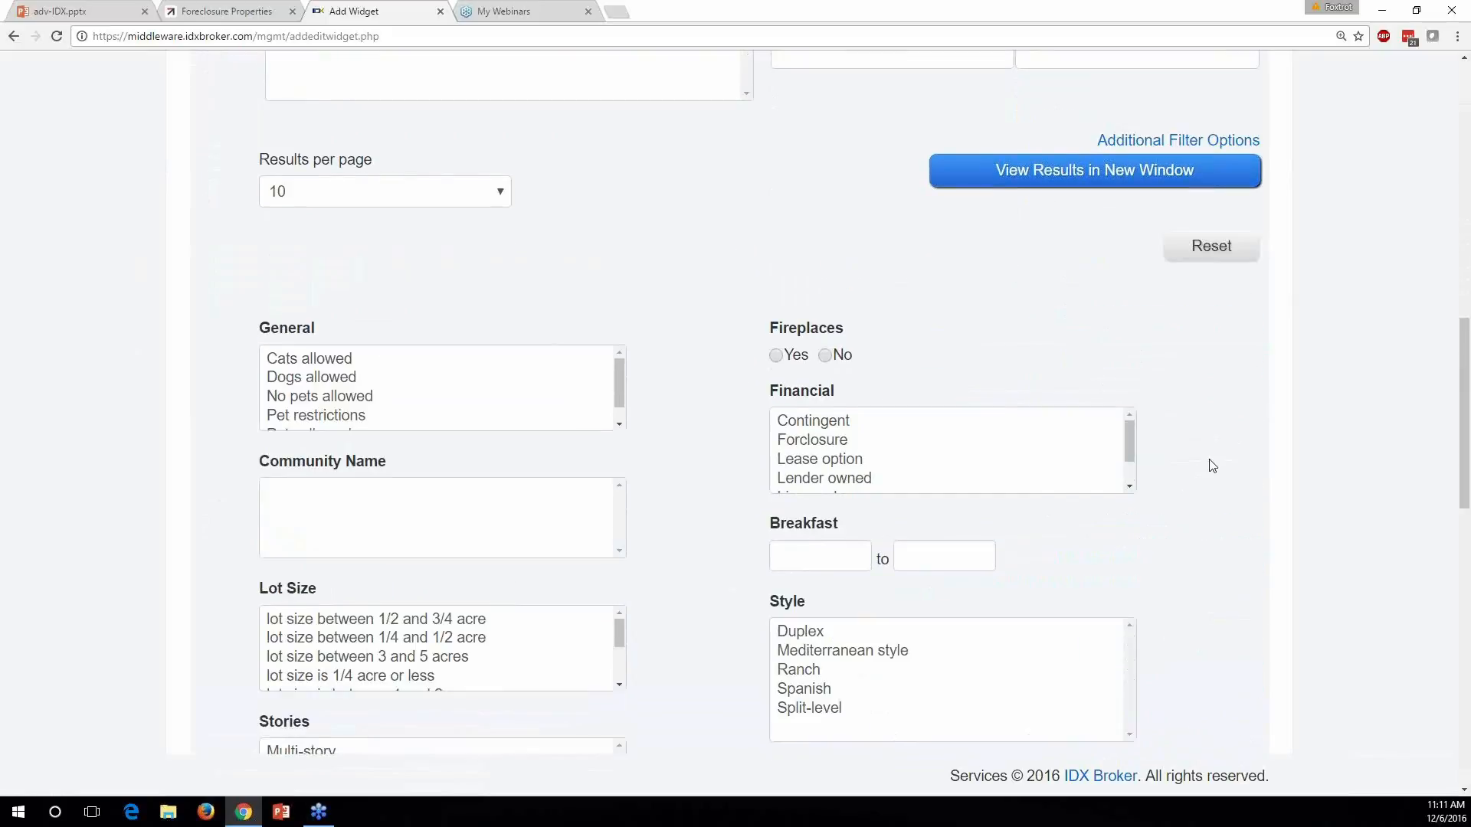
scroll(1212, 465, "down", 1)
scroll(1210, 464, "down", 3)
scroll(1209, 463, "up", 4)
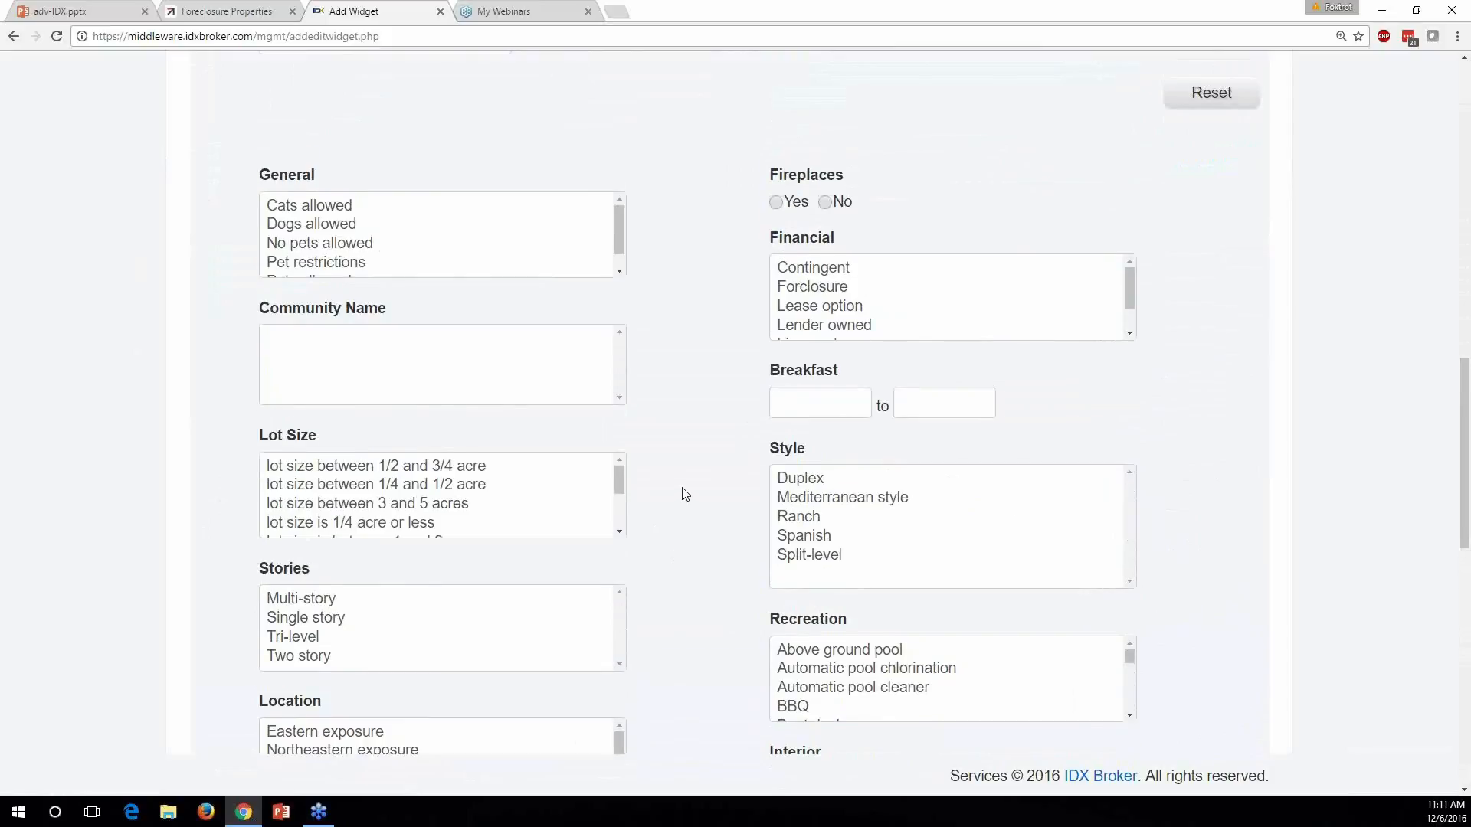
left_click(448, 494)
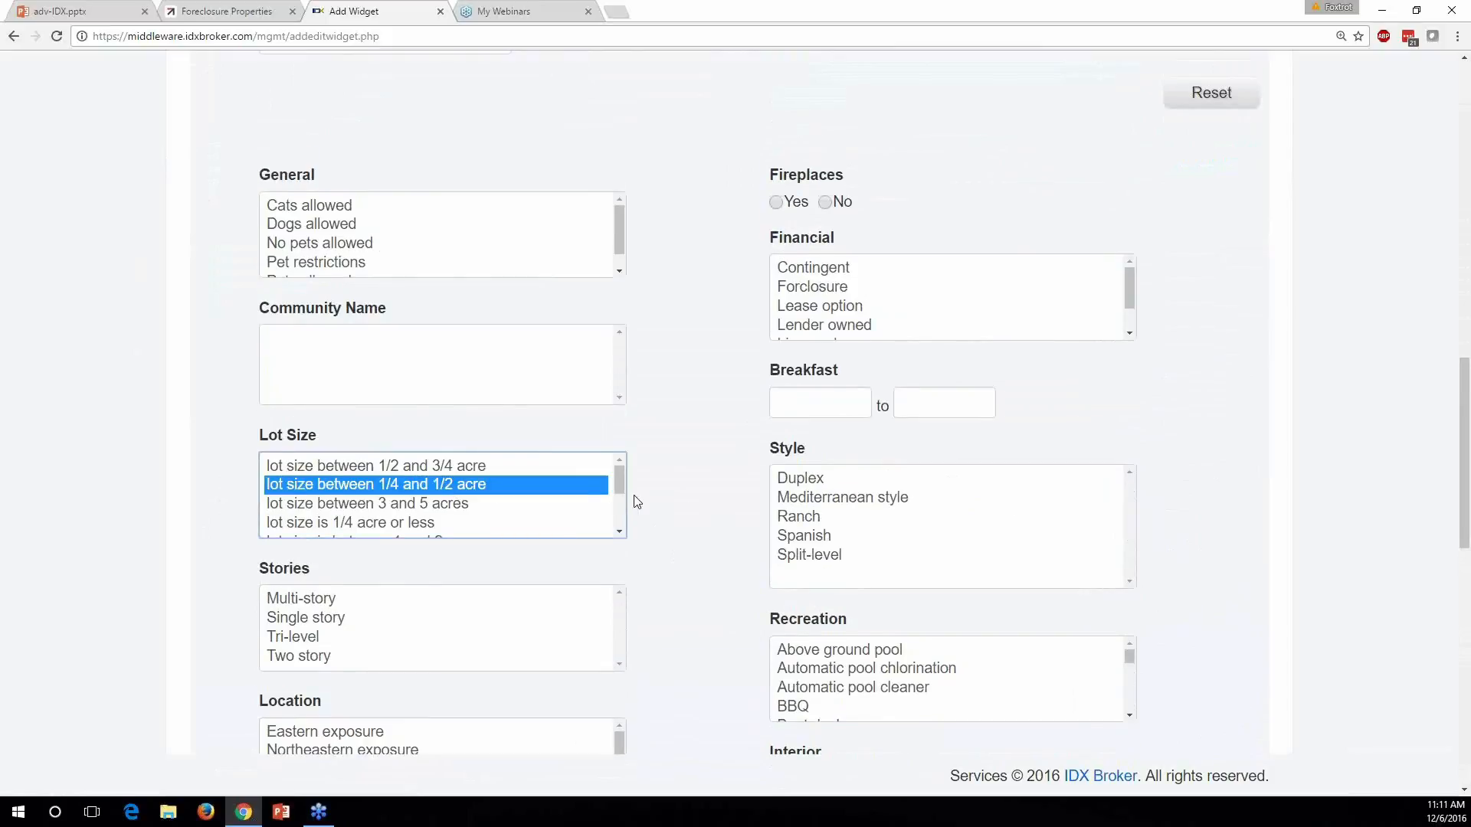
left_click(505, 506, "ctrl")
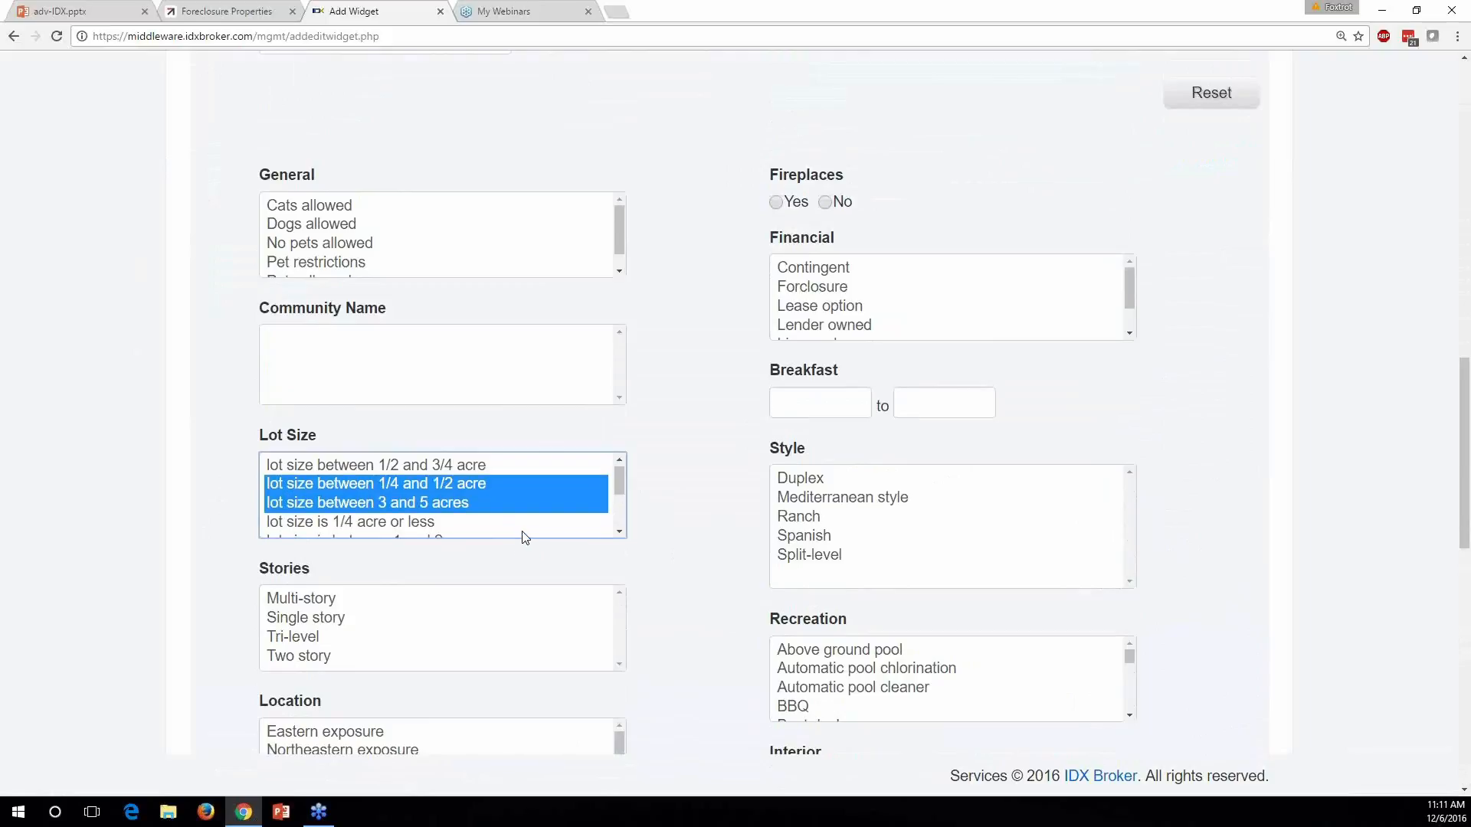
scroll(523, 534, "down", 2)
left_click(469, 521)
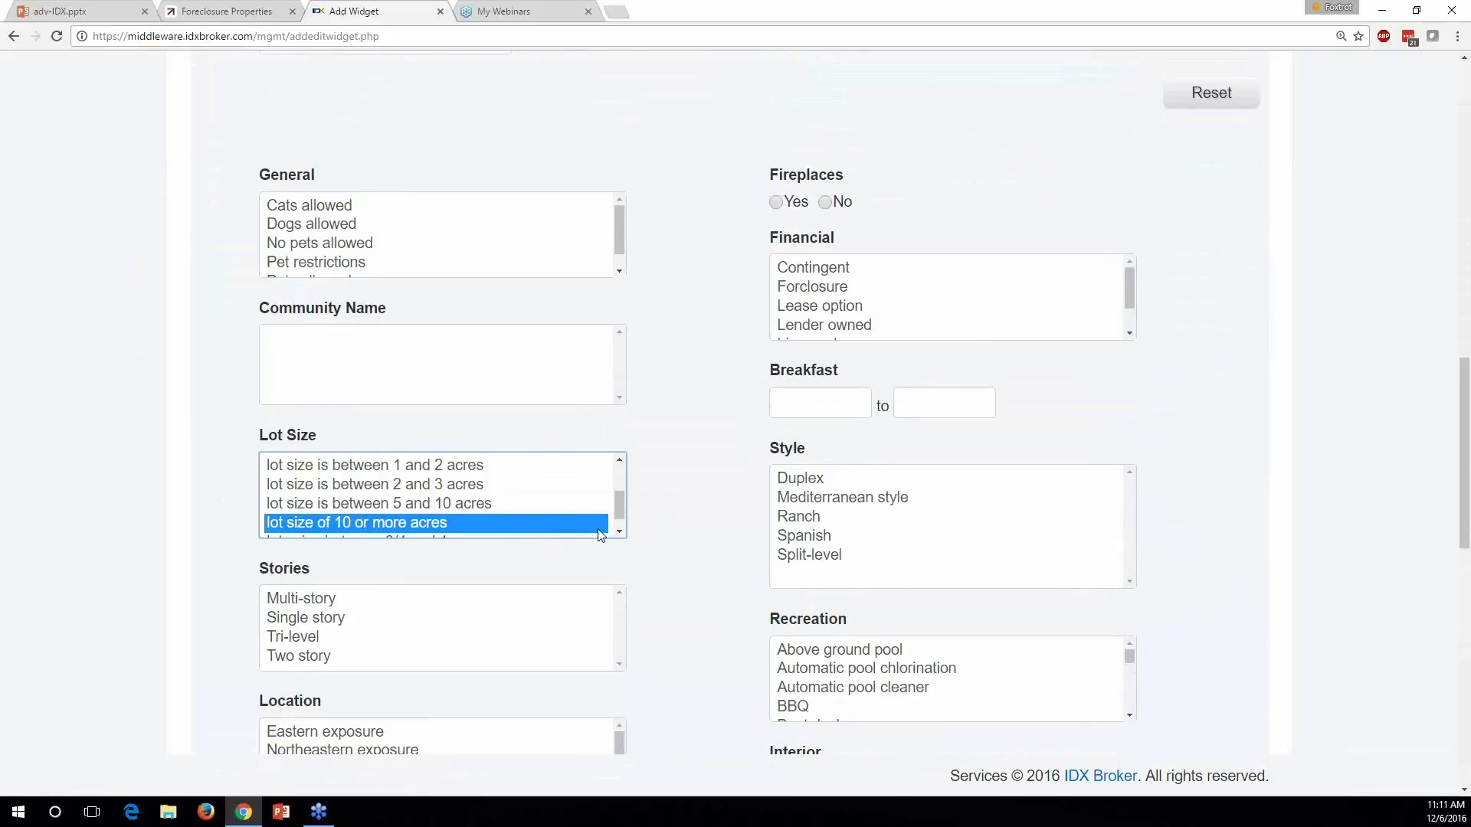
Scroll down to the widget's Widget Options form
scroll(601, 534, "up", 2)
scroll(641, 518, "down", 5)
scroll(647, 457, "down", 6)
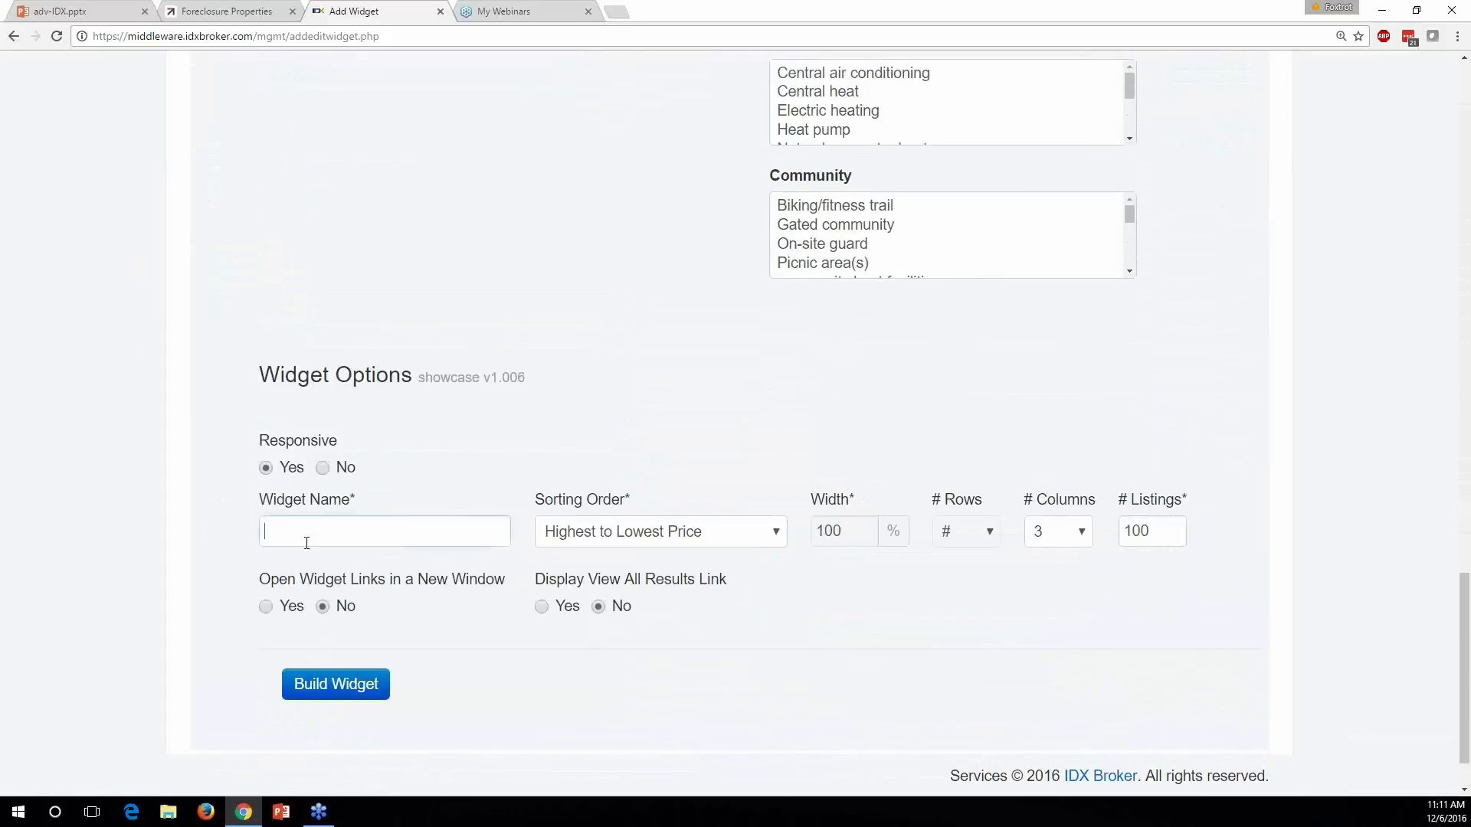
scroll(584, 400, "up", 7)
scroll(711, 419, "up", 1)
scroll(493, 305, "up", 4)
scroll(650, 440, "down", 8)
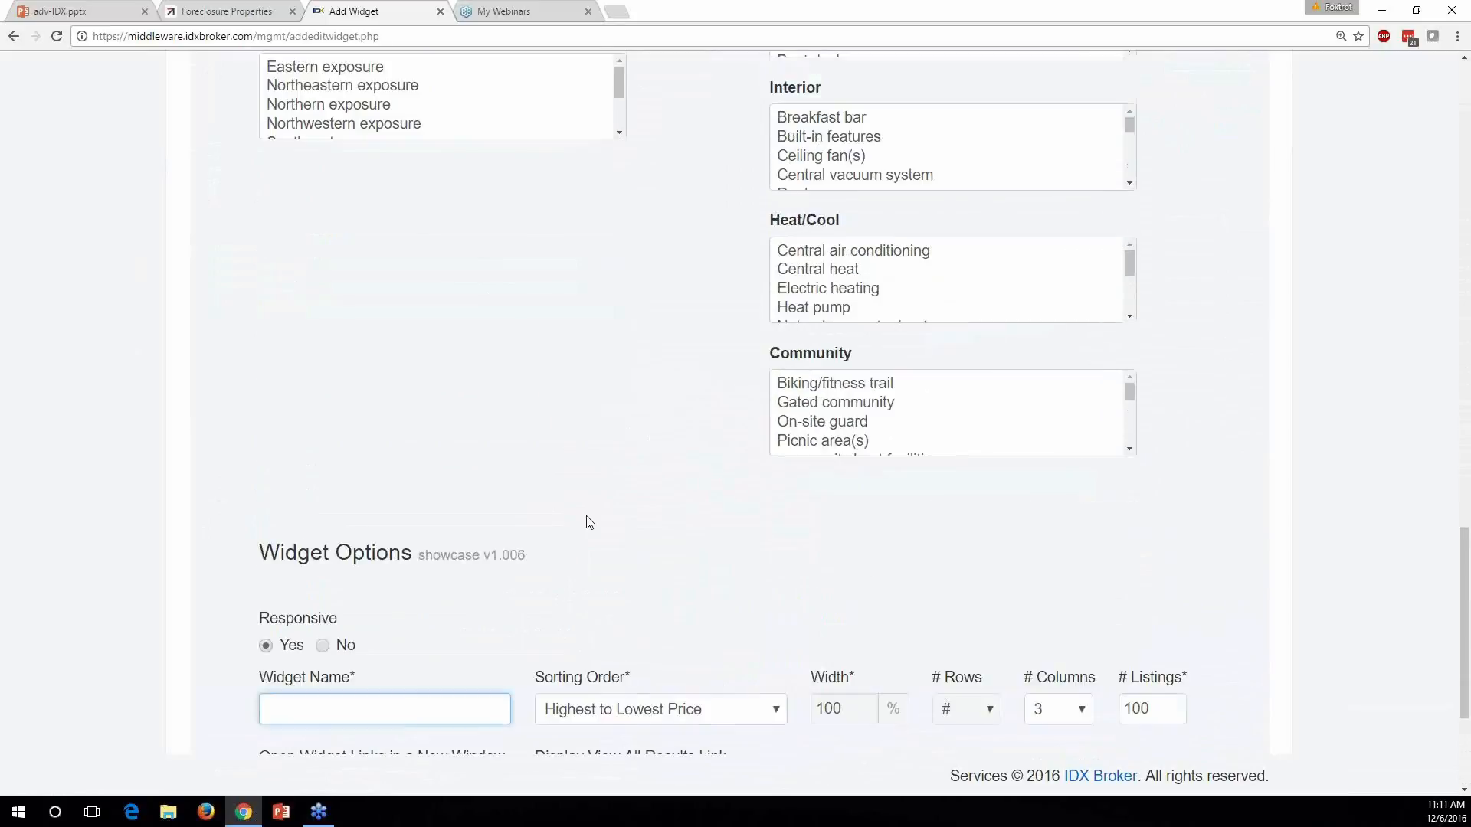
scroll(589, 522, "down", 3)
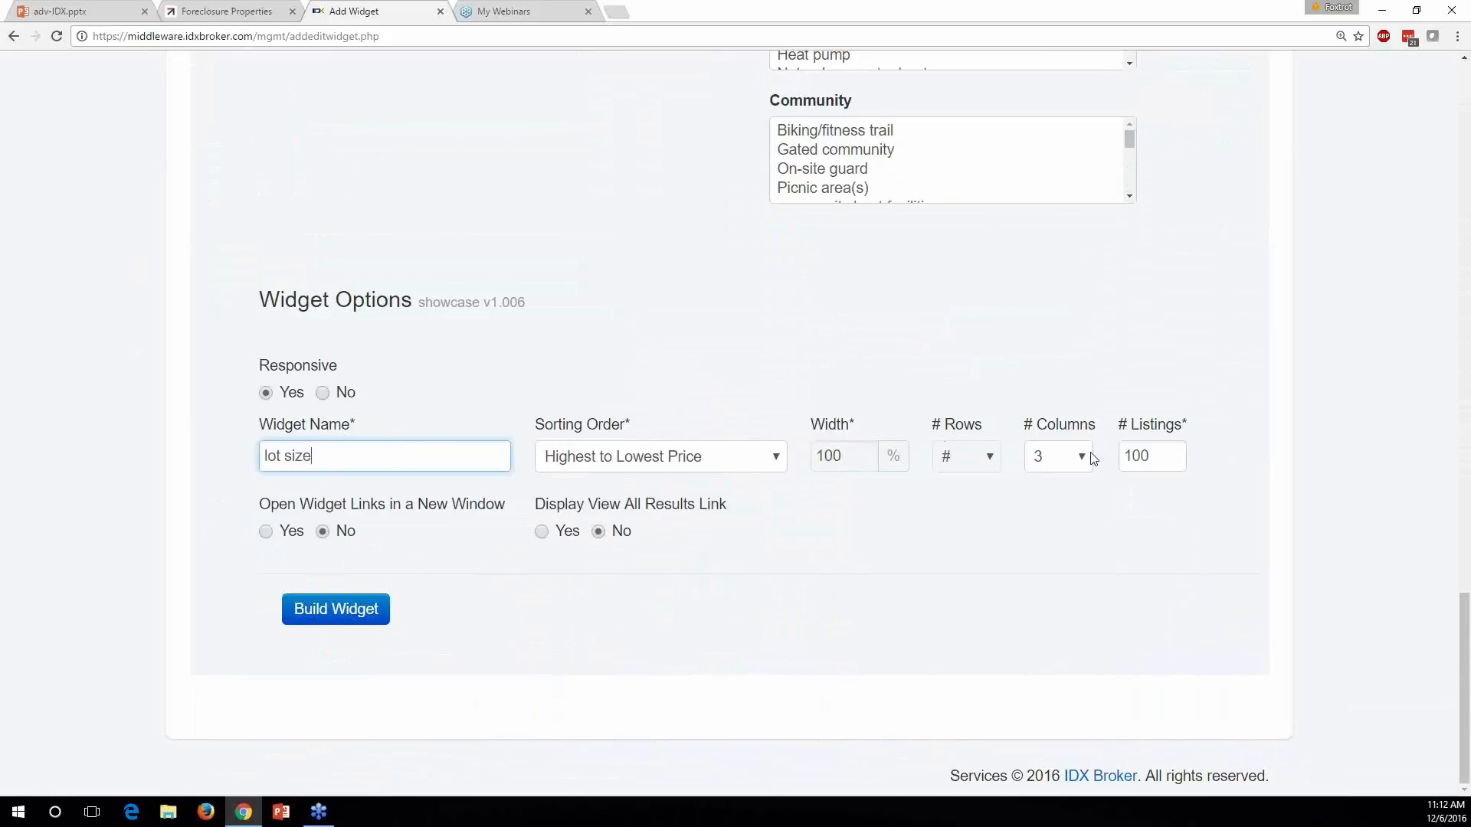
Limit the lot size widget to 20 listings, build it, and preview its property grid
double_click(1168, 452)
type("20")
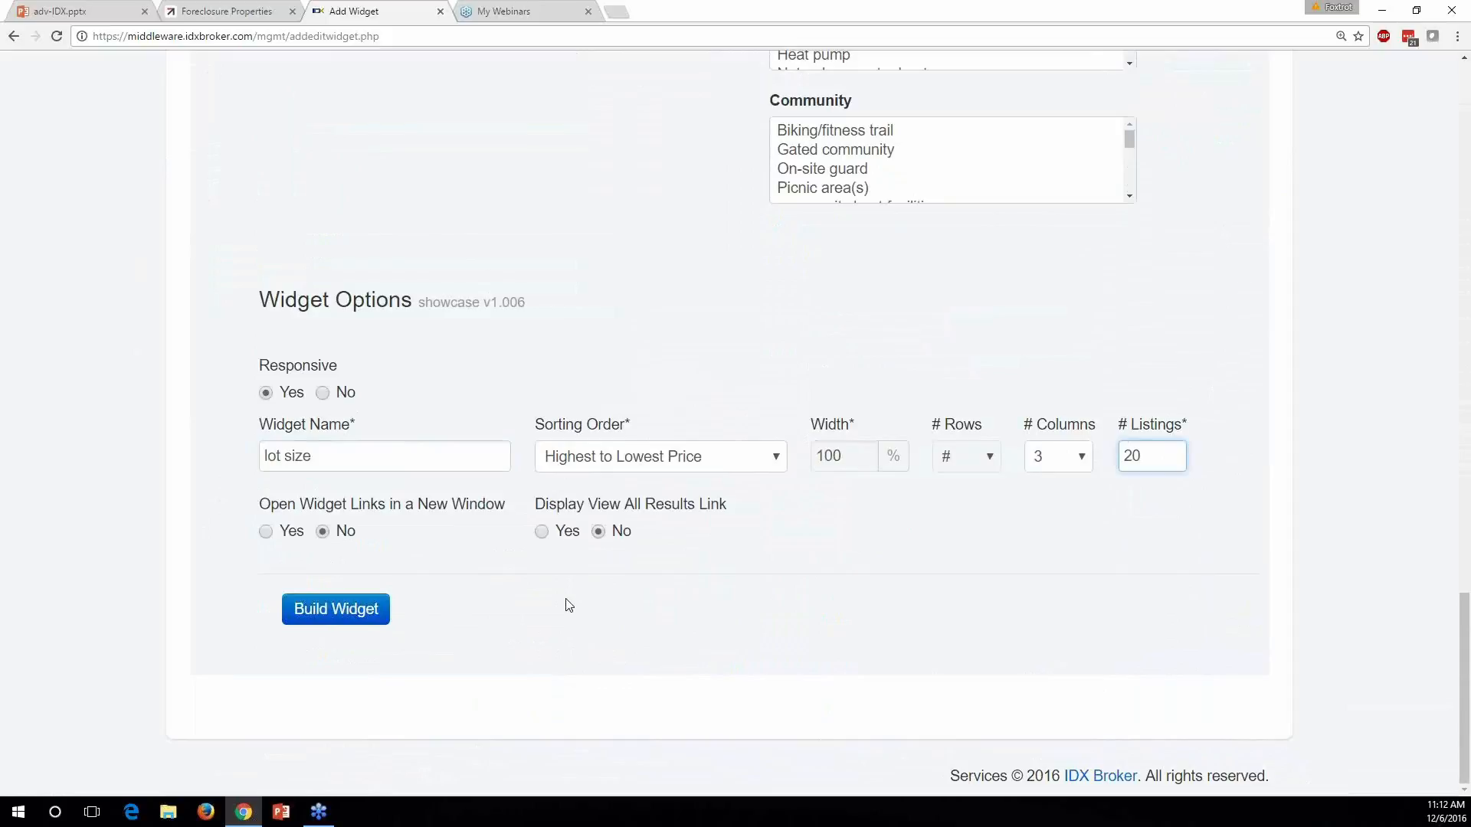
left_click(350, 613)
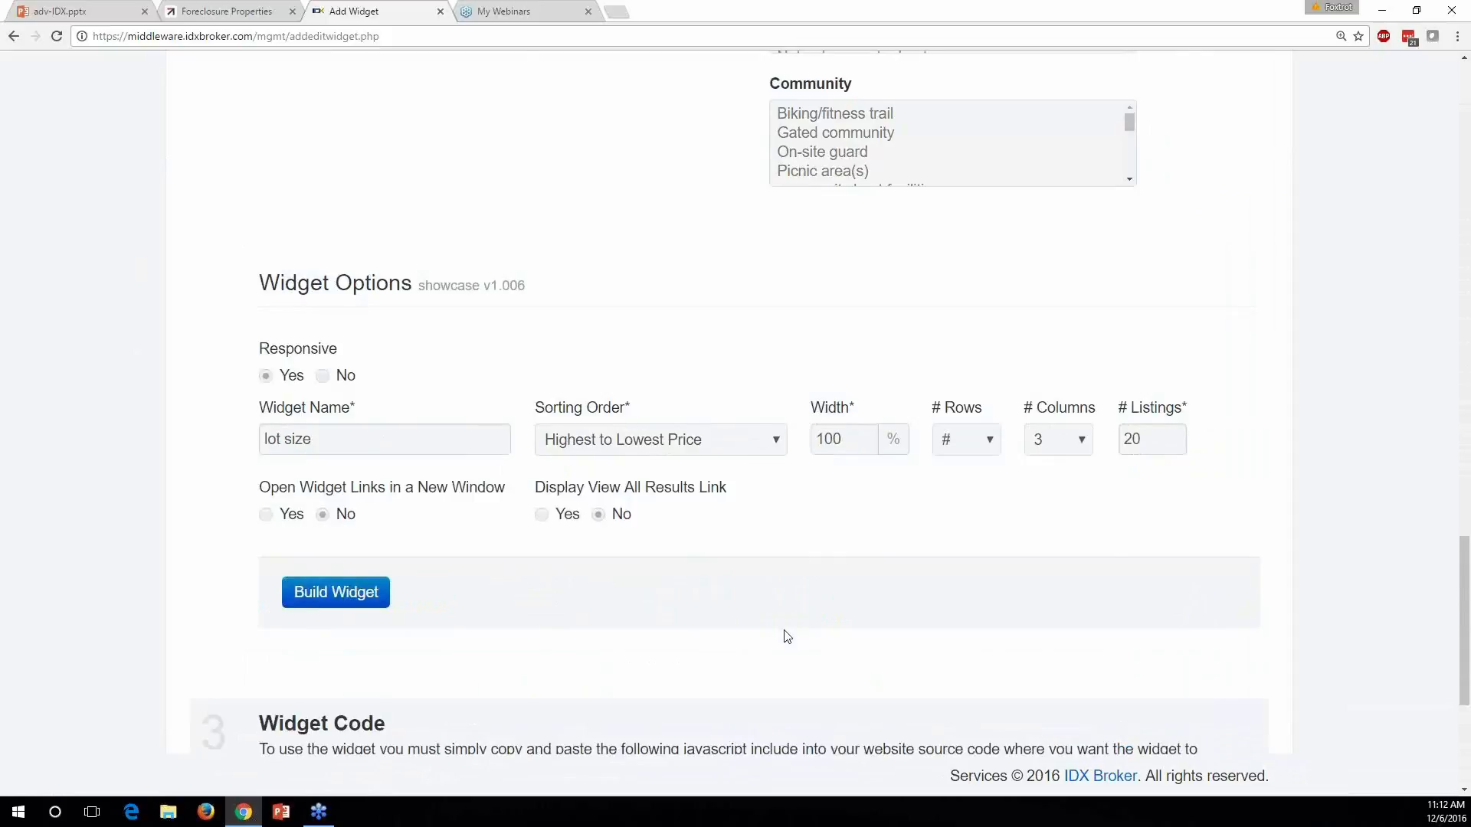
scroll(766, 643, "down", 5)
left_click(345, 609)
scroll(301, 375, "down", 2)
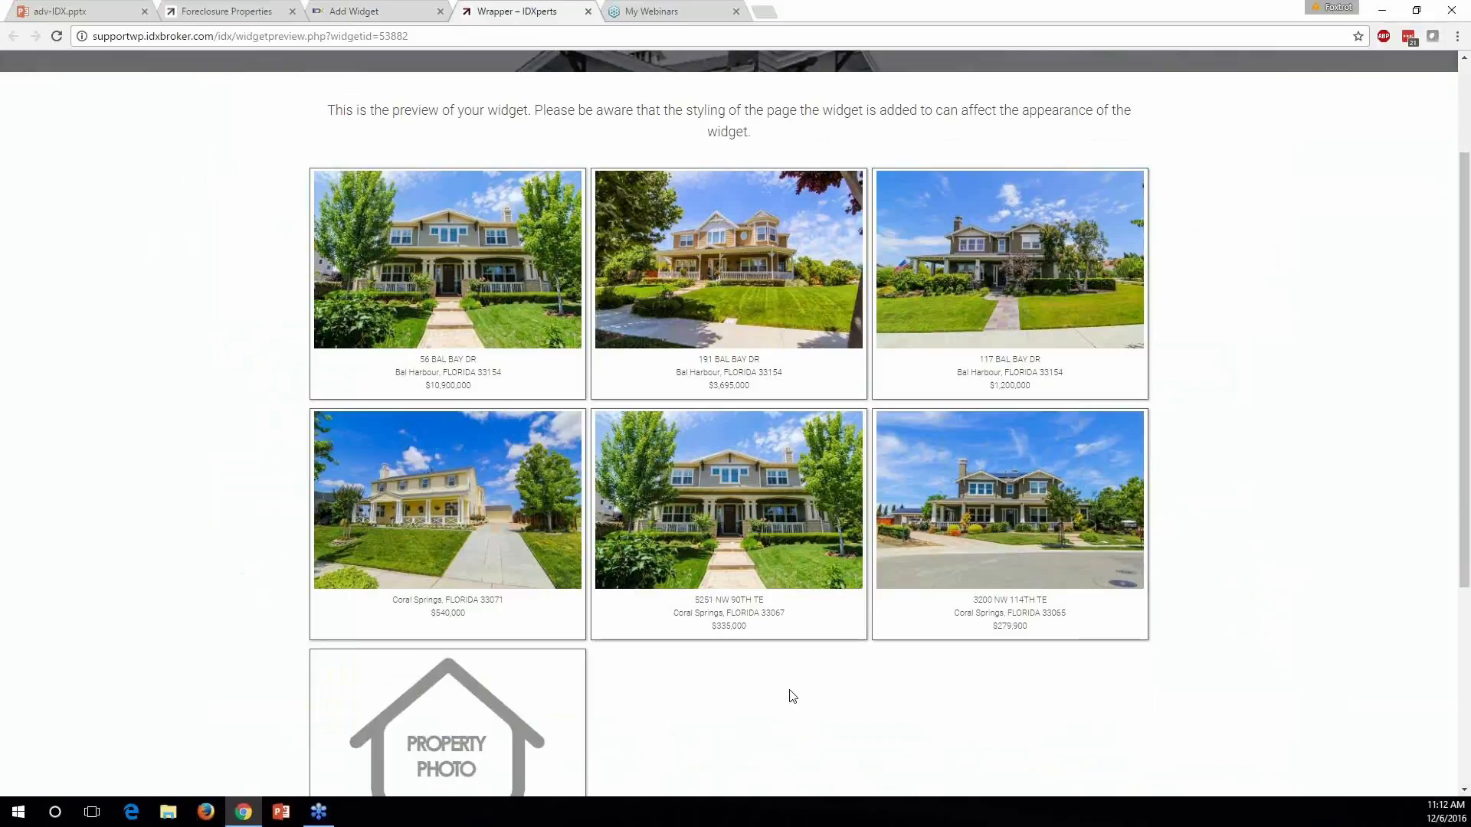
scroll(804, 697, "down", 2)
scroll(820, 699, "up", 5)
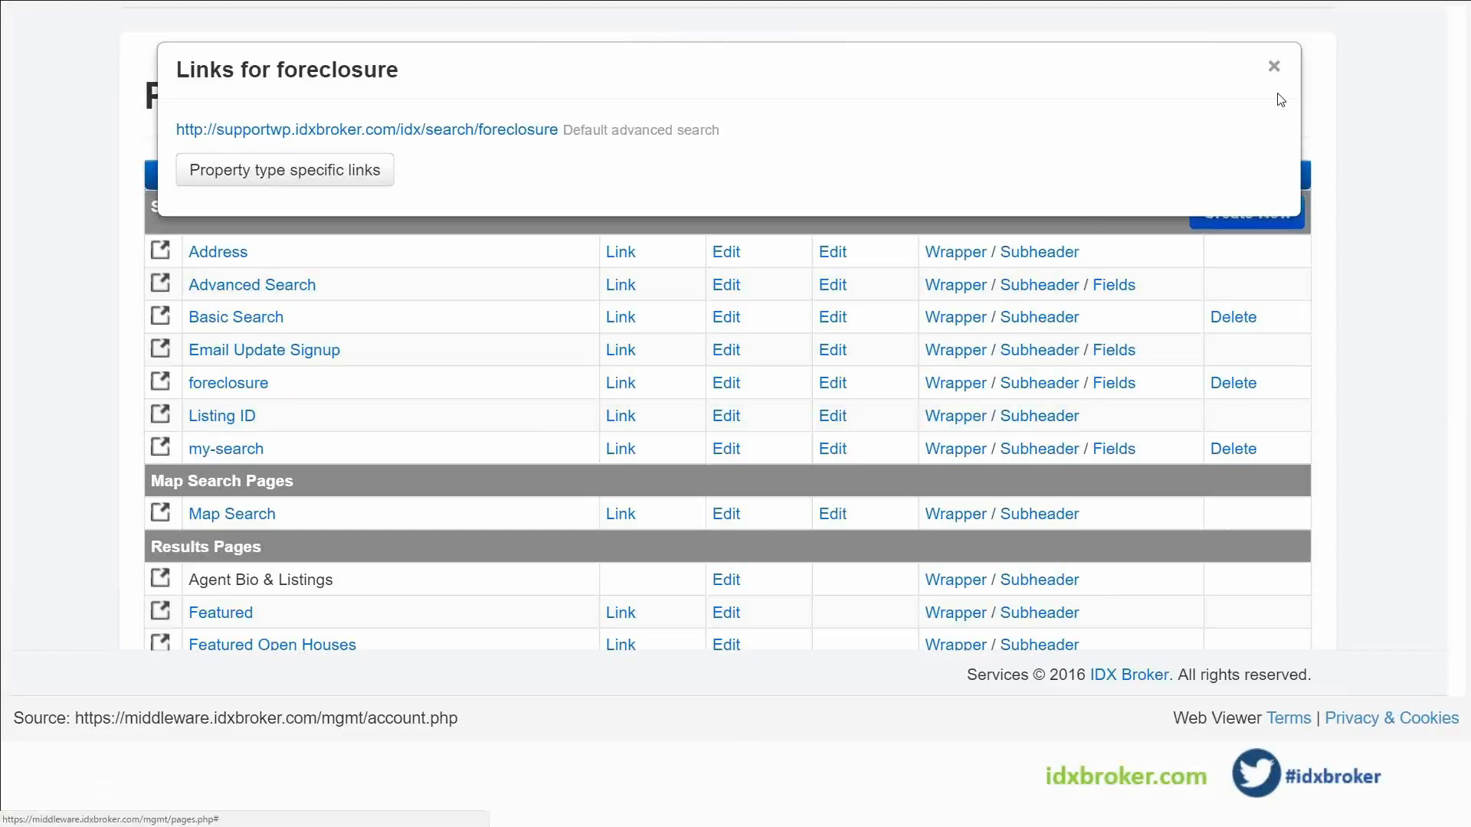
Close the foreclosure links dialog and advance past the Dynamic Page Content slide to the Pages slide
left_click(1274, 66)
left_click(774, 782)
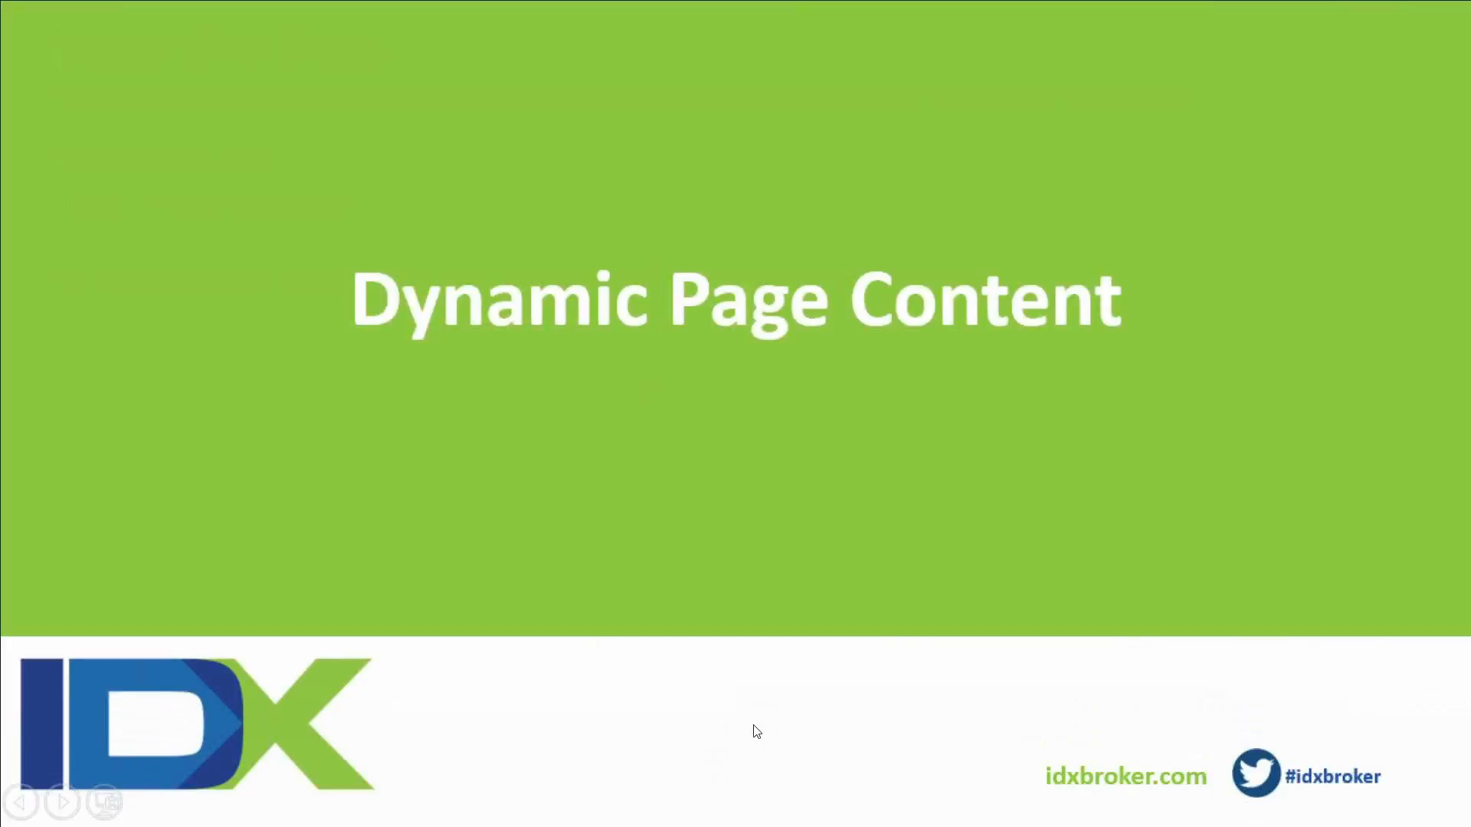
left_click(763, 688)
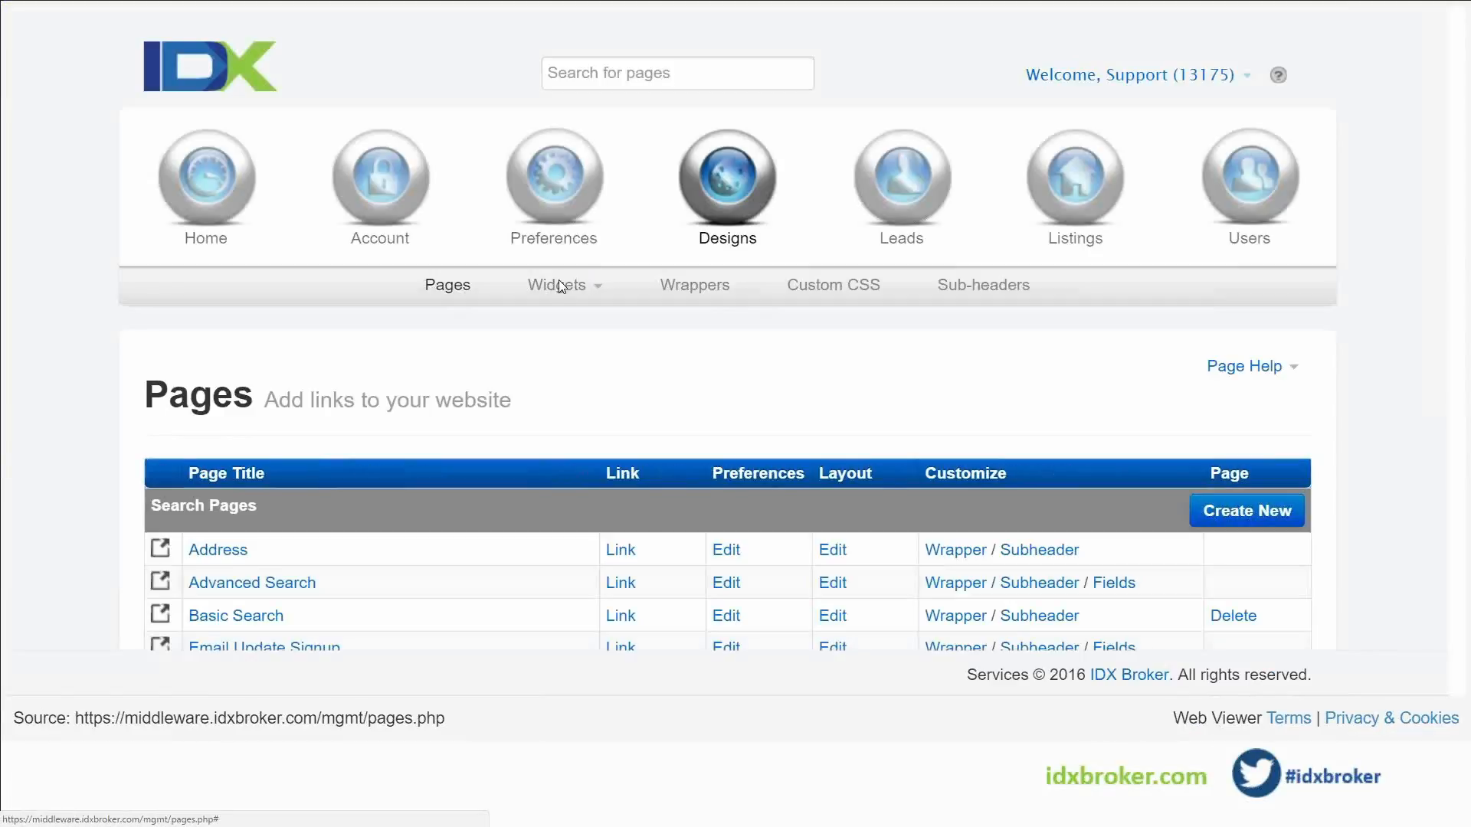
scroll(564, 360, "down", 1)
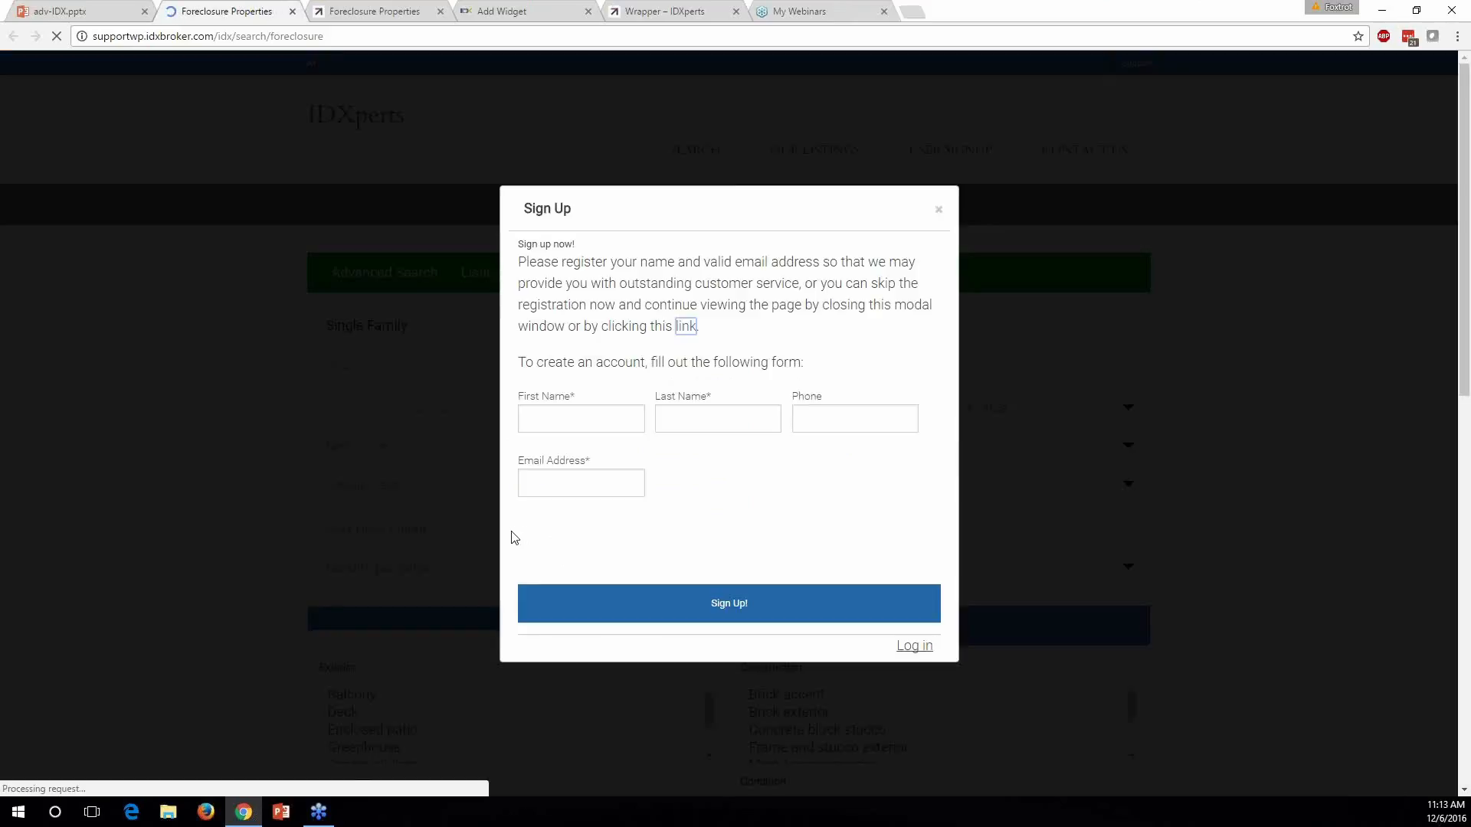
left_click(939, 207)
scroll(863, 324, "down", 3)
left_click(783, 412)
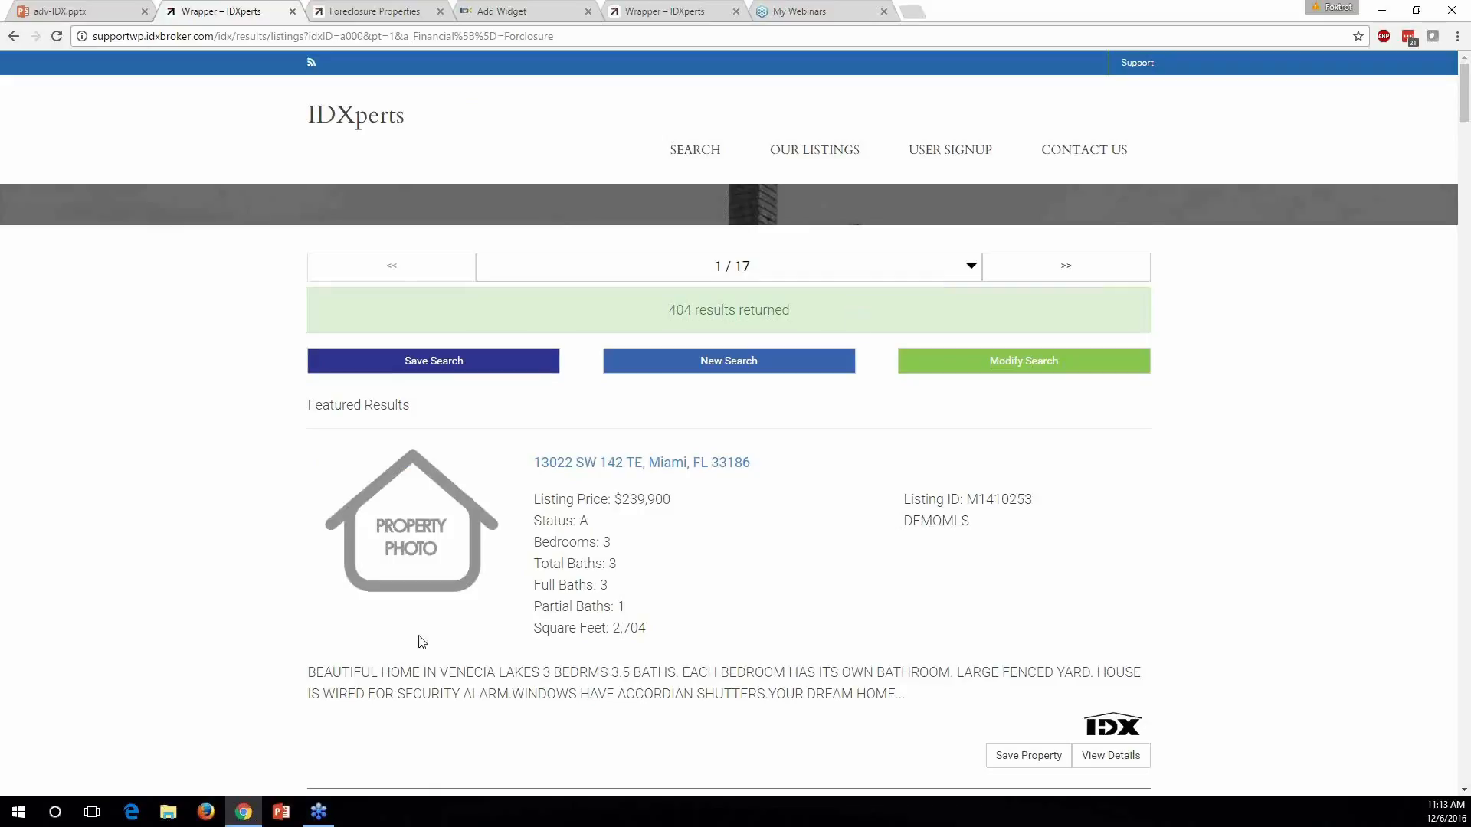
scroll(843, 601, "down", 5)
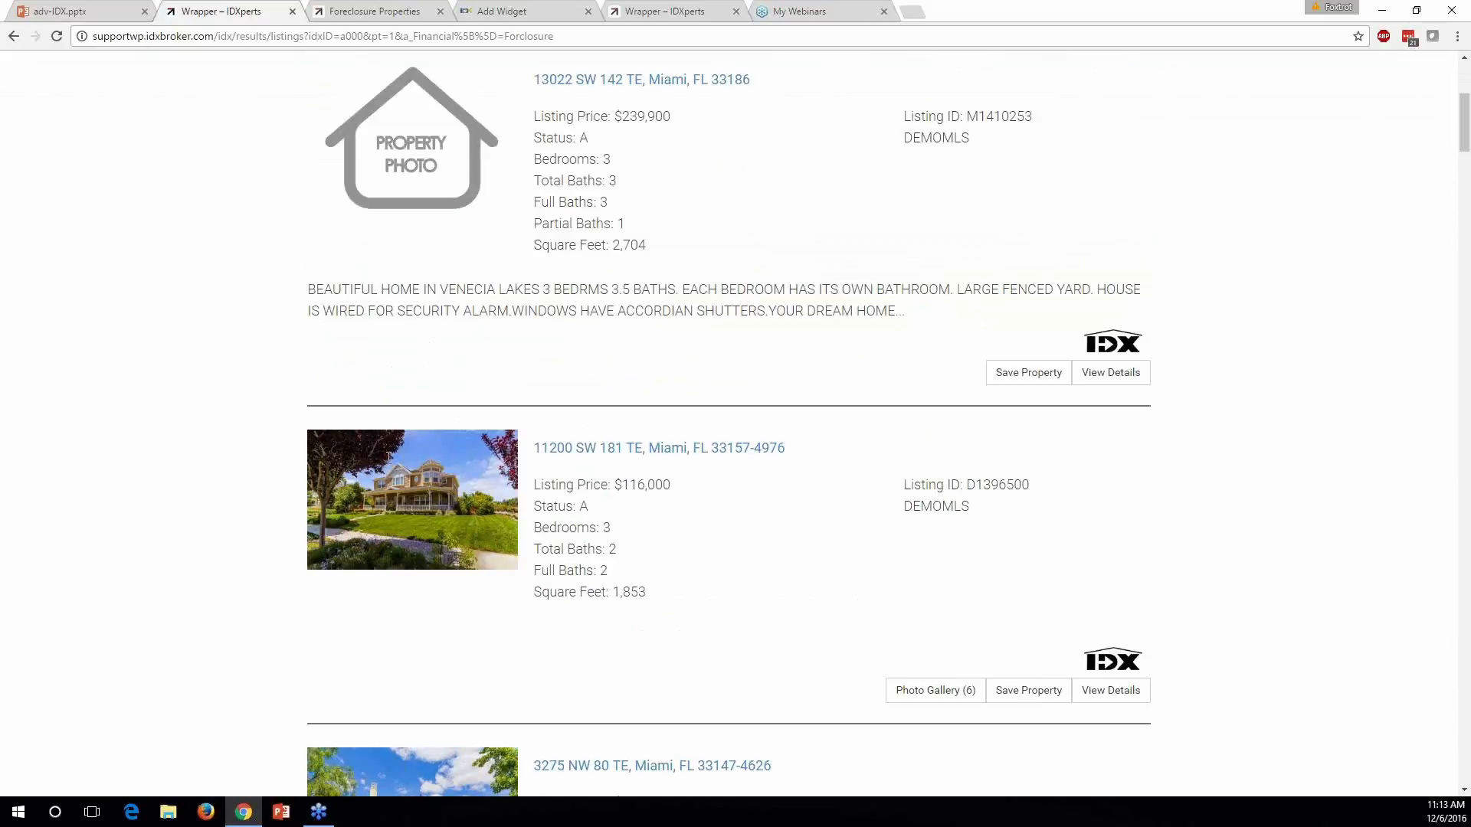
left_click(612, 452)
Highlight the listing title and scroll through the listing's details page
left_click_drag(798, 285, 310, 284)
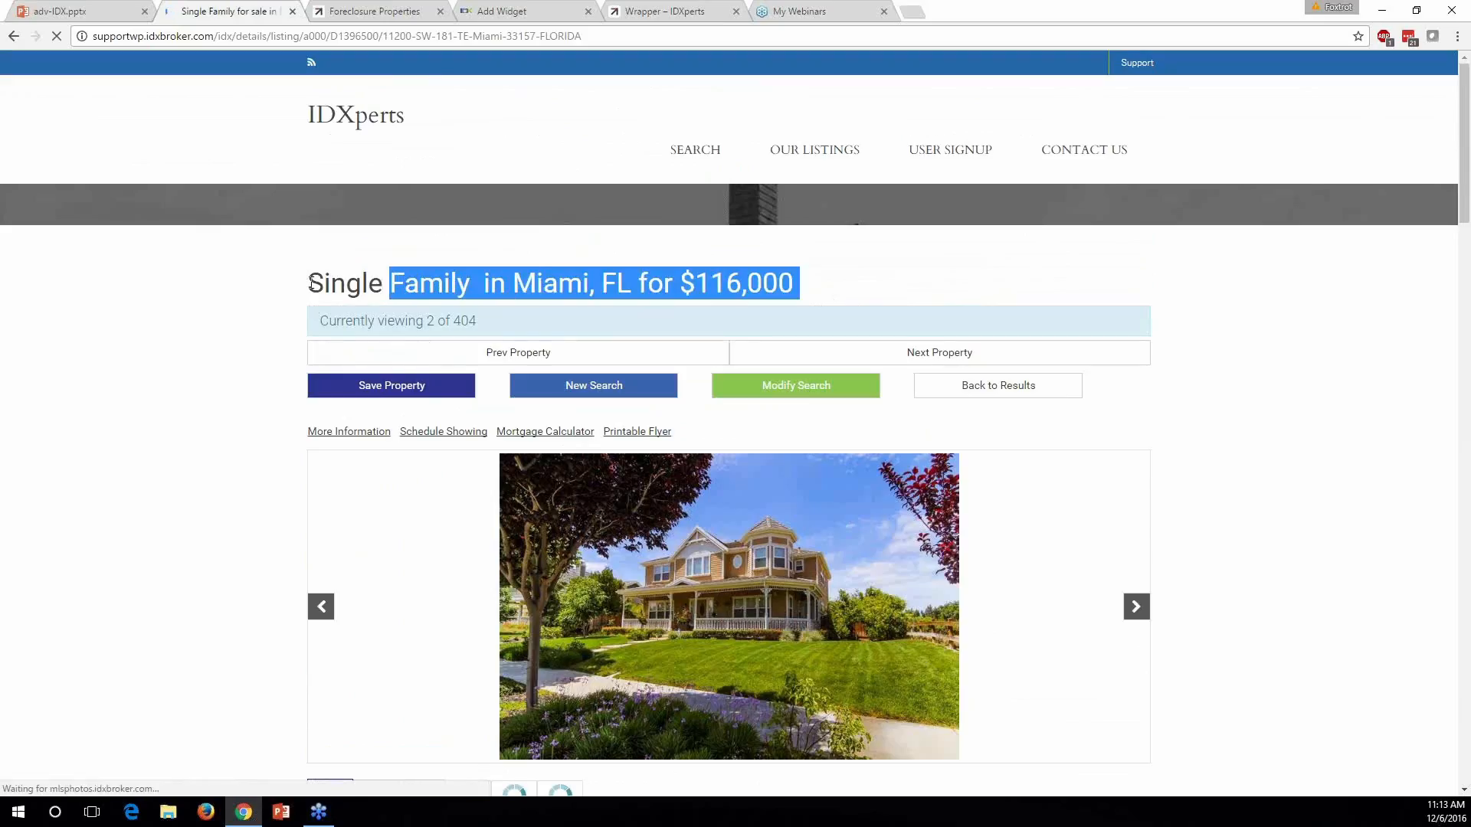
left_click(310, 287)
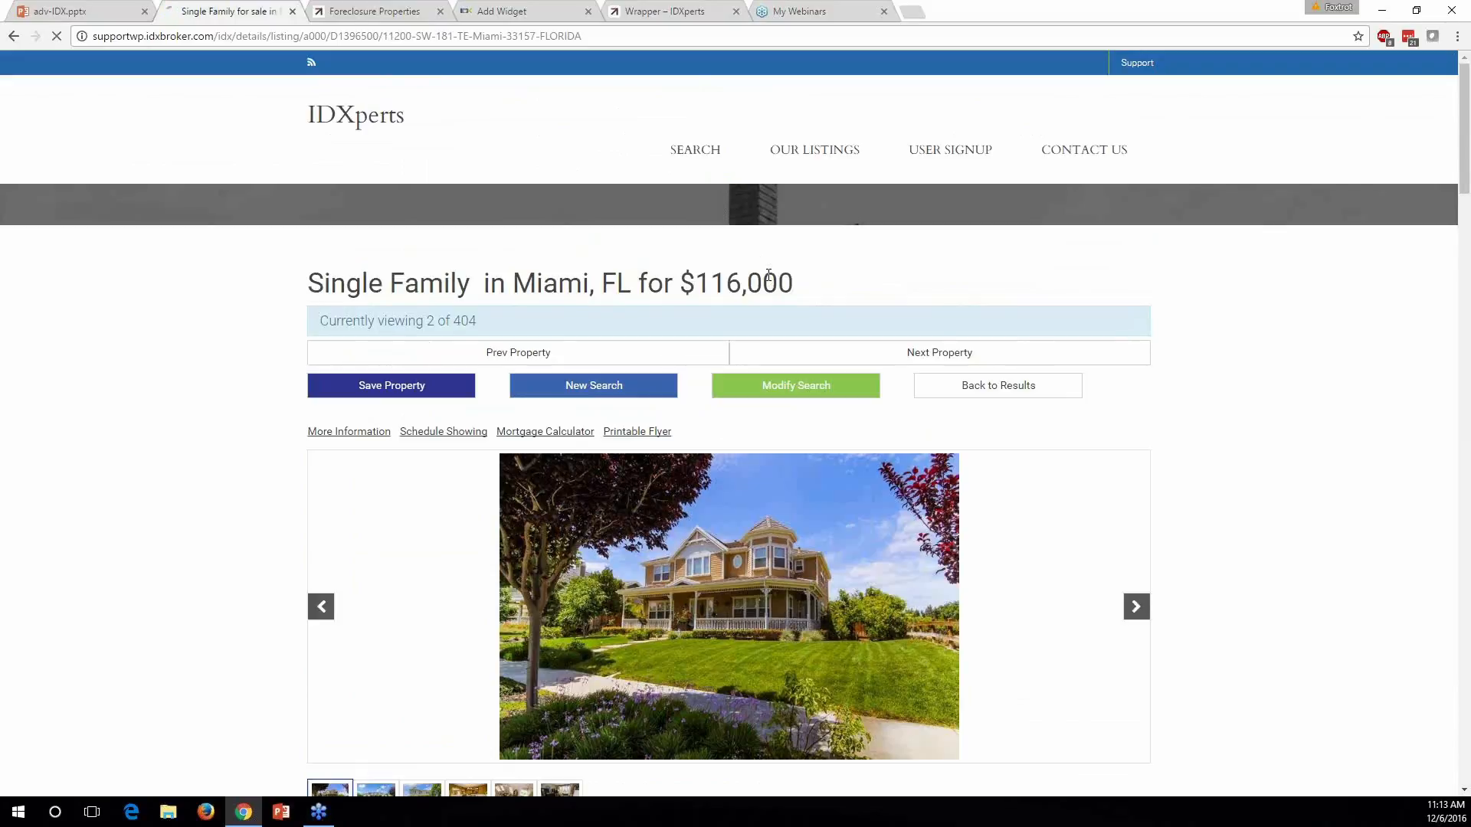
scroll(674, 318, "down", 4)
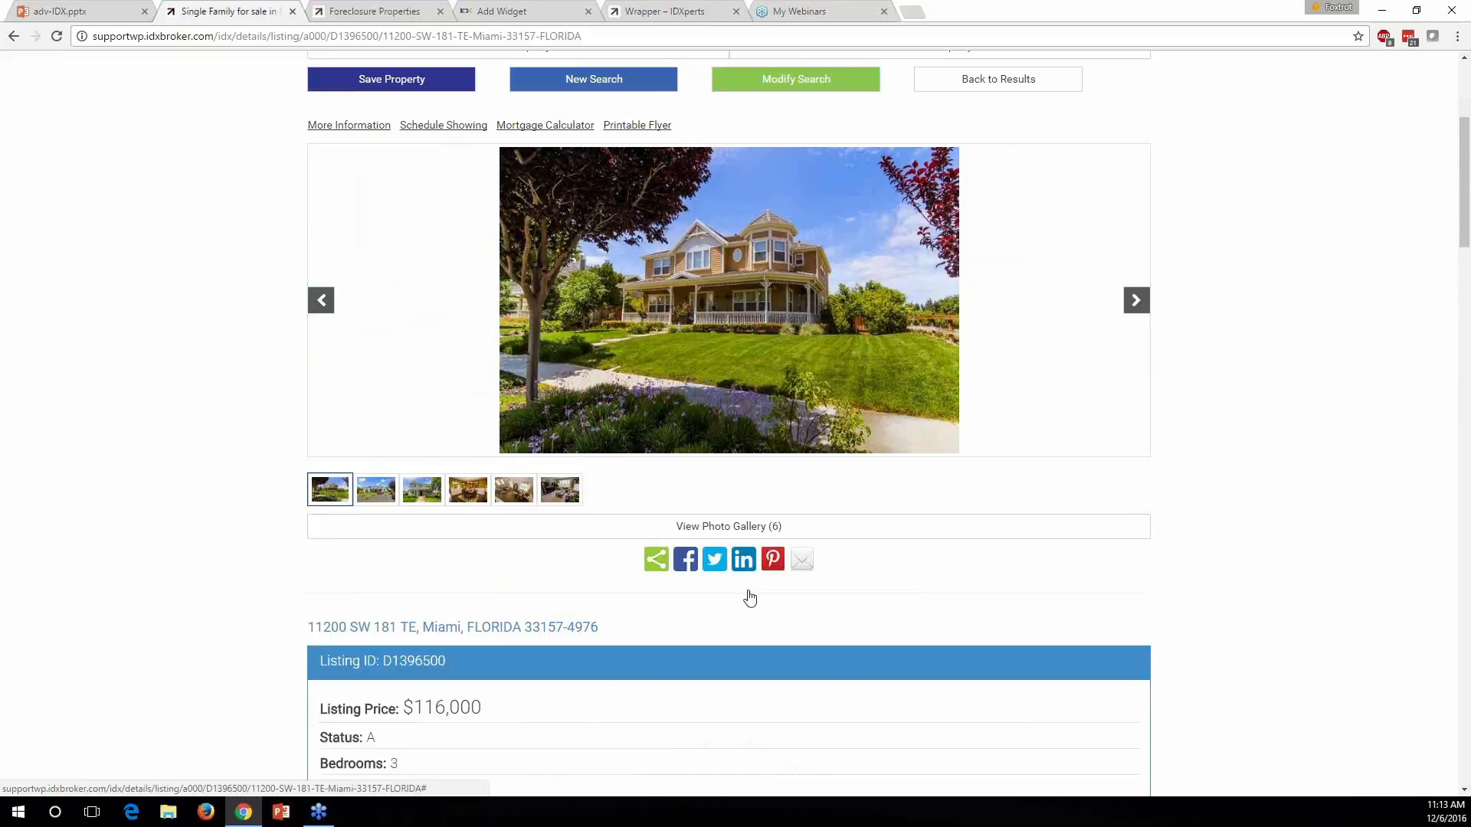
scroll(926, 545, "up", 3)
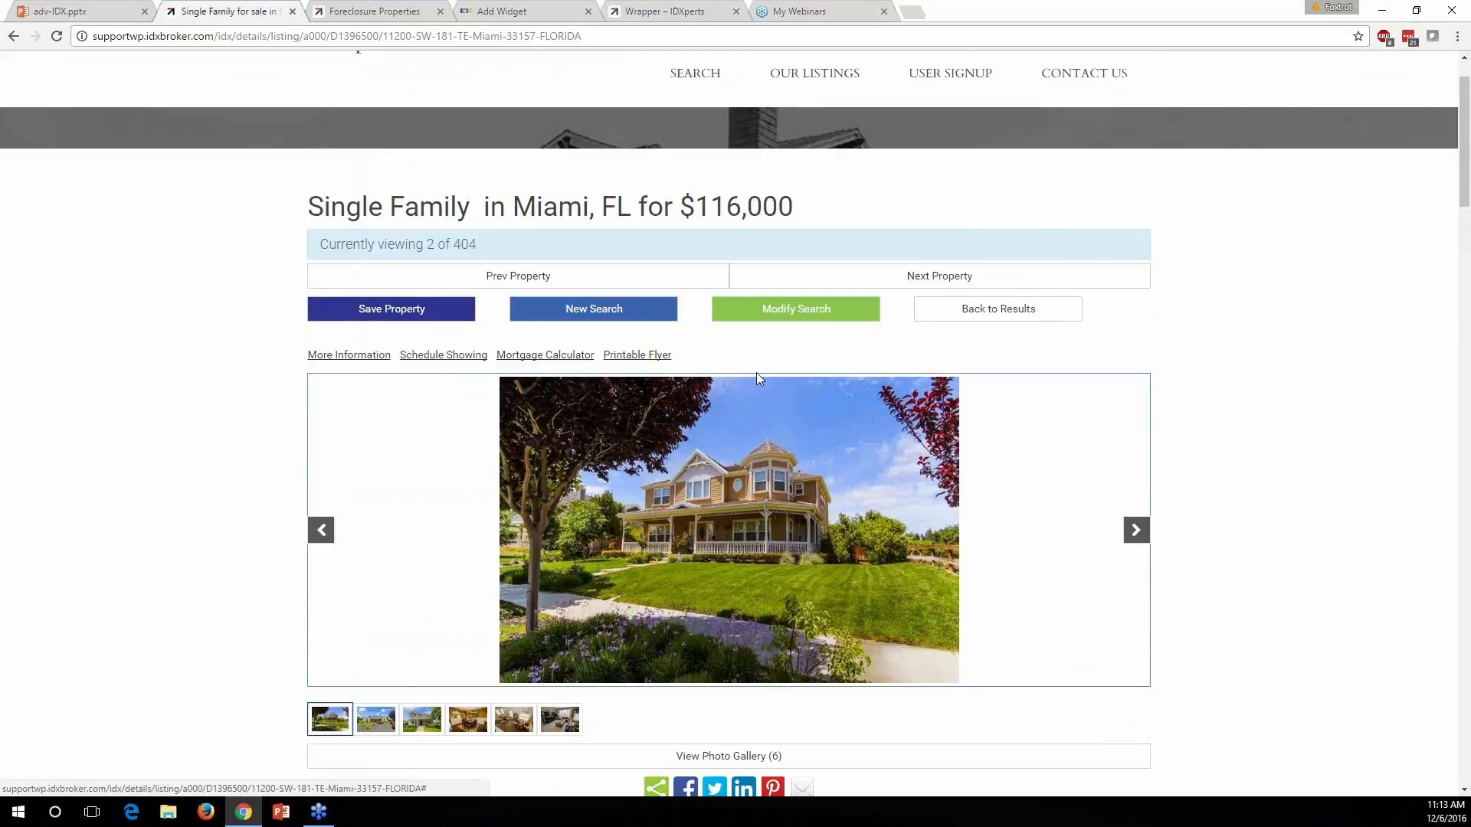
Point out the listing URL's parts: street address, FLORIDA, and listing ID D1396500
left_click_drag(384, 37, 585, 36)
left_click(592, 35)
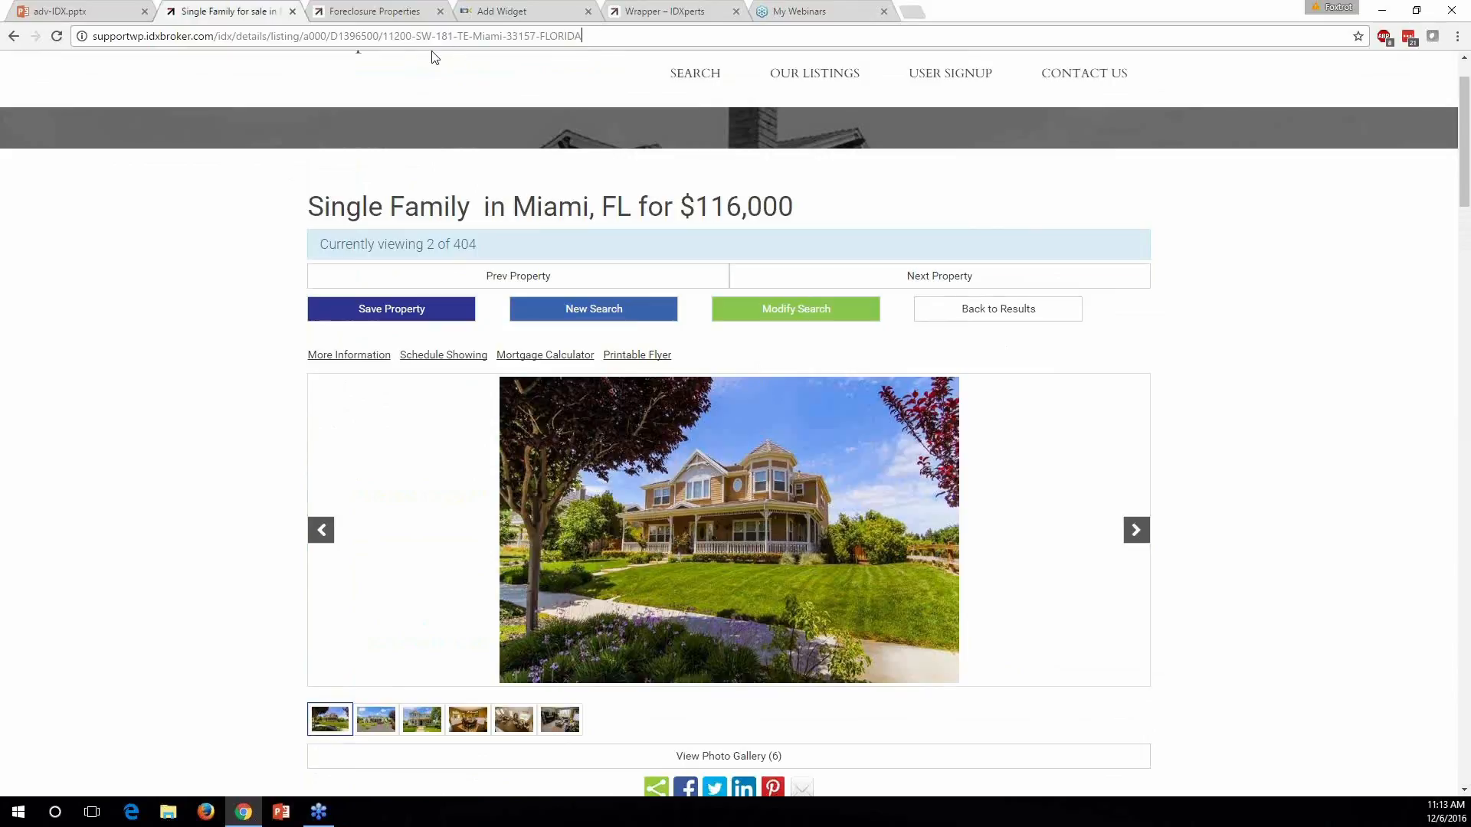
left_click_drag(384, 37, 475, 38)
left_click_drag(540, 36, 590, 37)
double_click(379, 36)
left_click(273, 290)
scroll(280, 282, "down", 7)
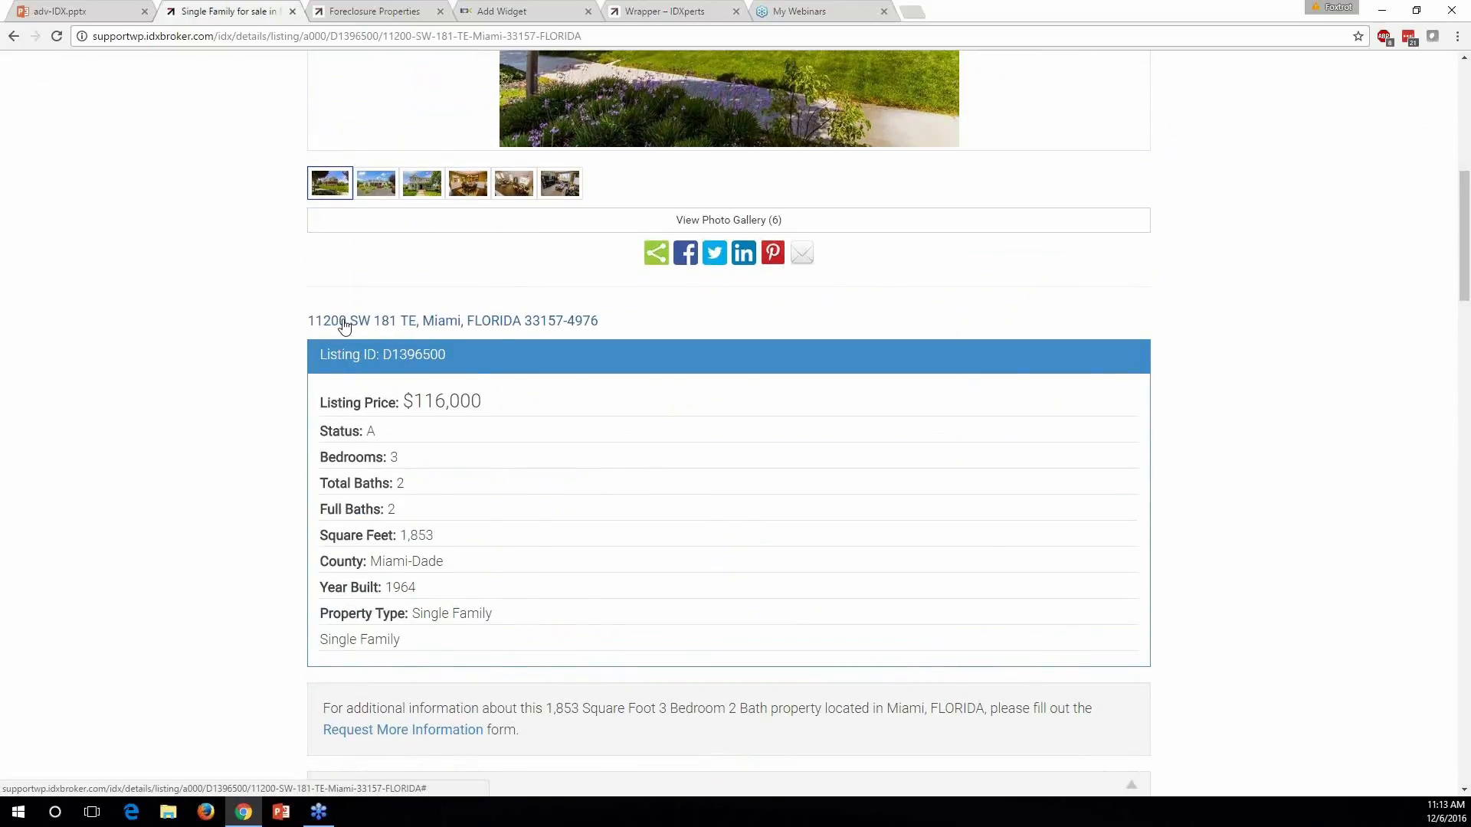
scroll(509, 436, "down", 1)
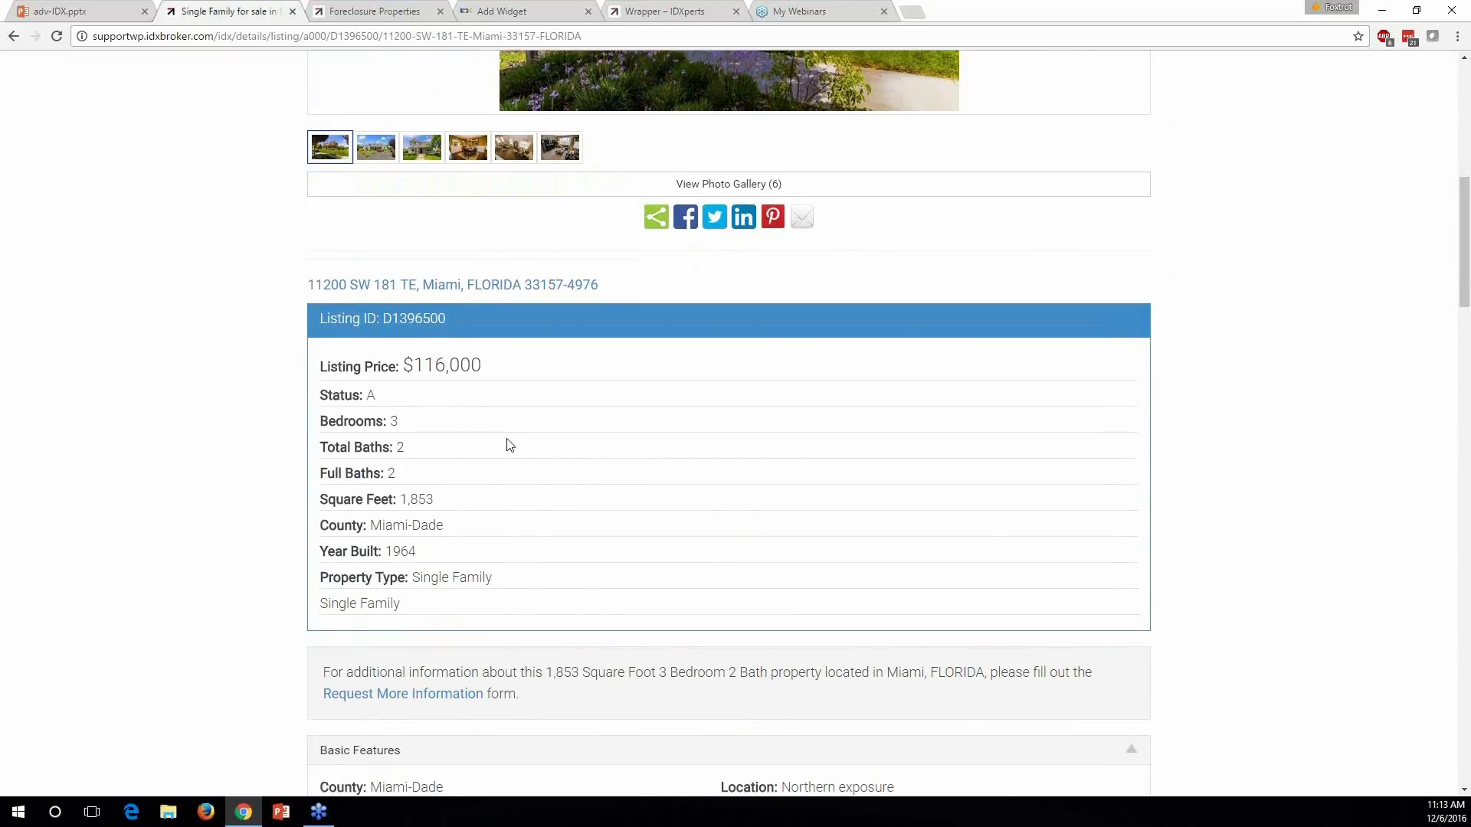
scroll(490, 448, "up", 7)
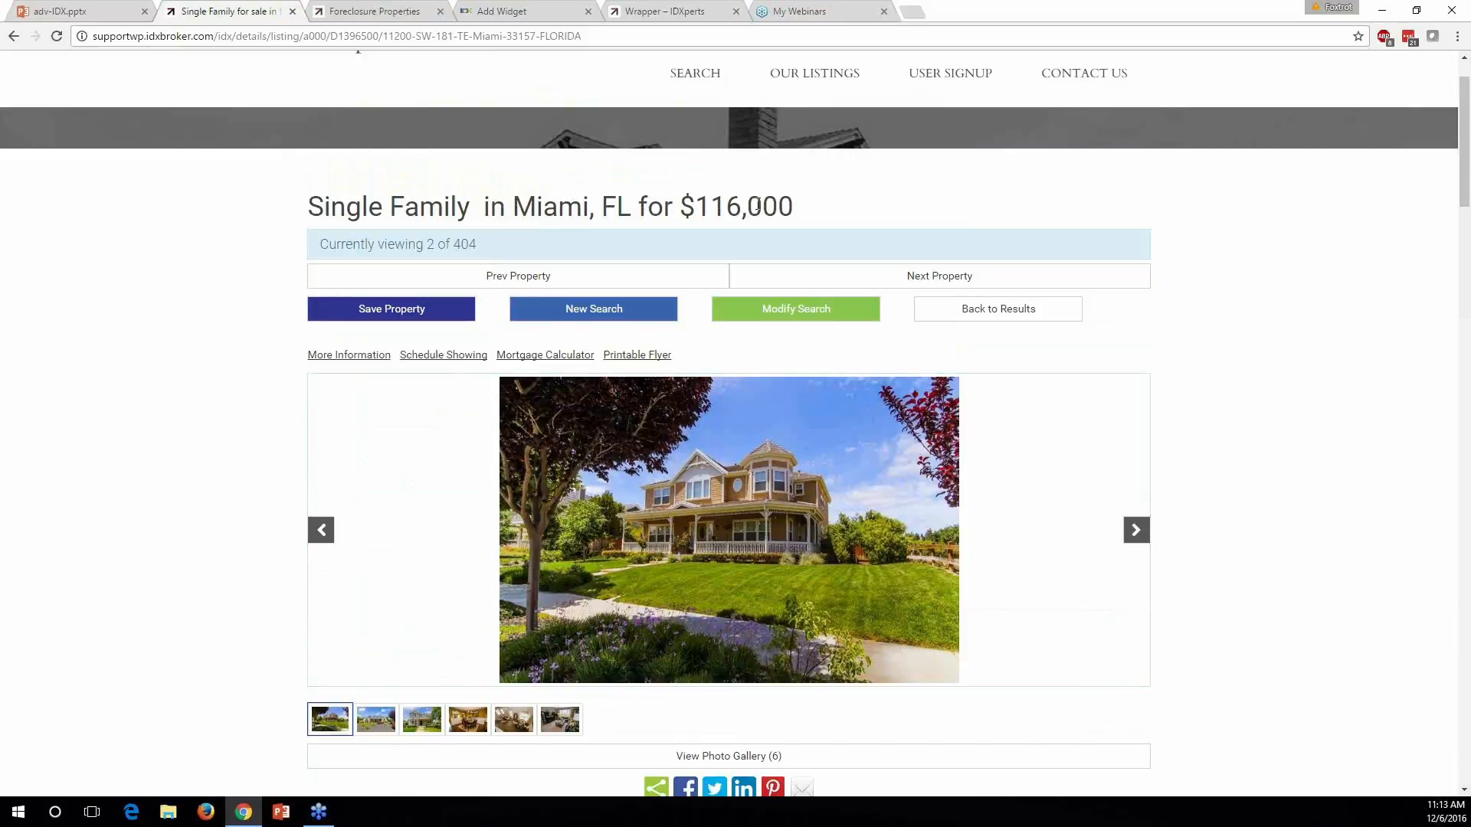
Highlight the price, then move to the next property, the $85,000 Miami home, and highlight its title
left_click_drag(688, 205, 796, 207)
left_click(807, 221)
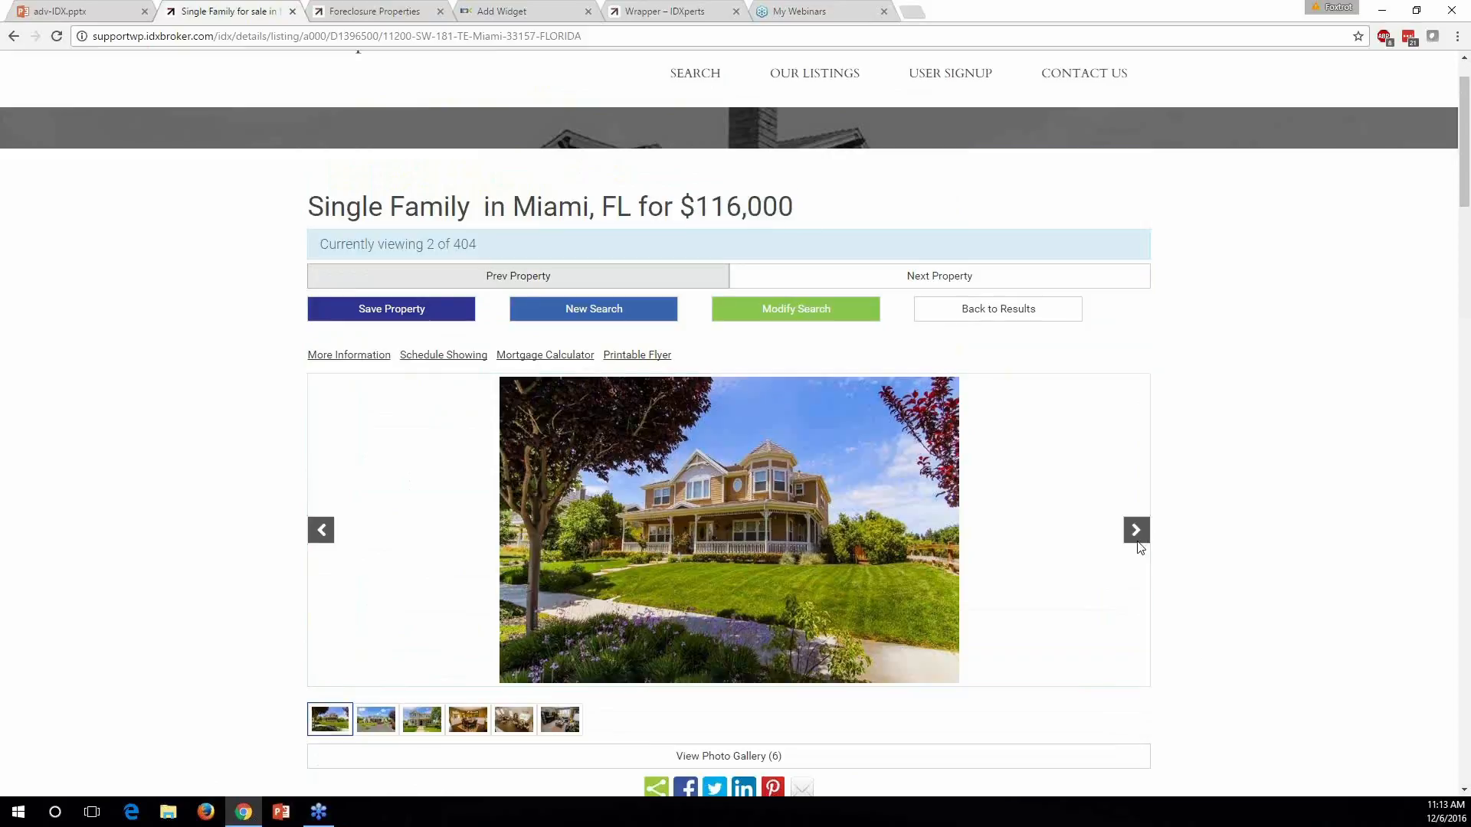
left_click(942, 279)
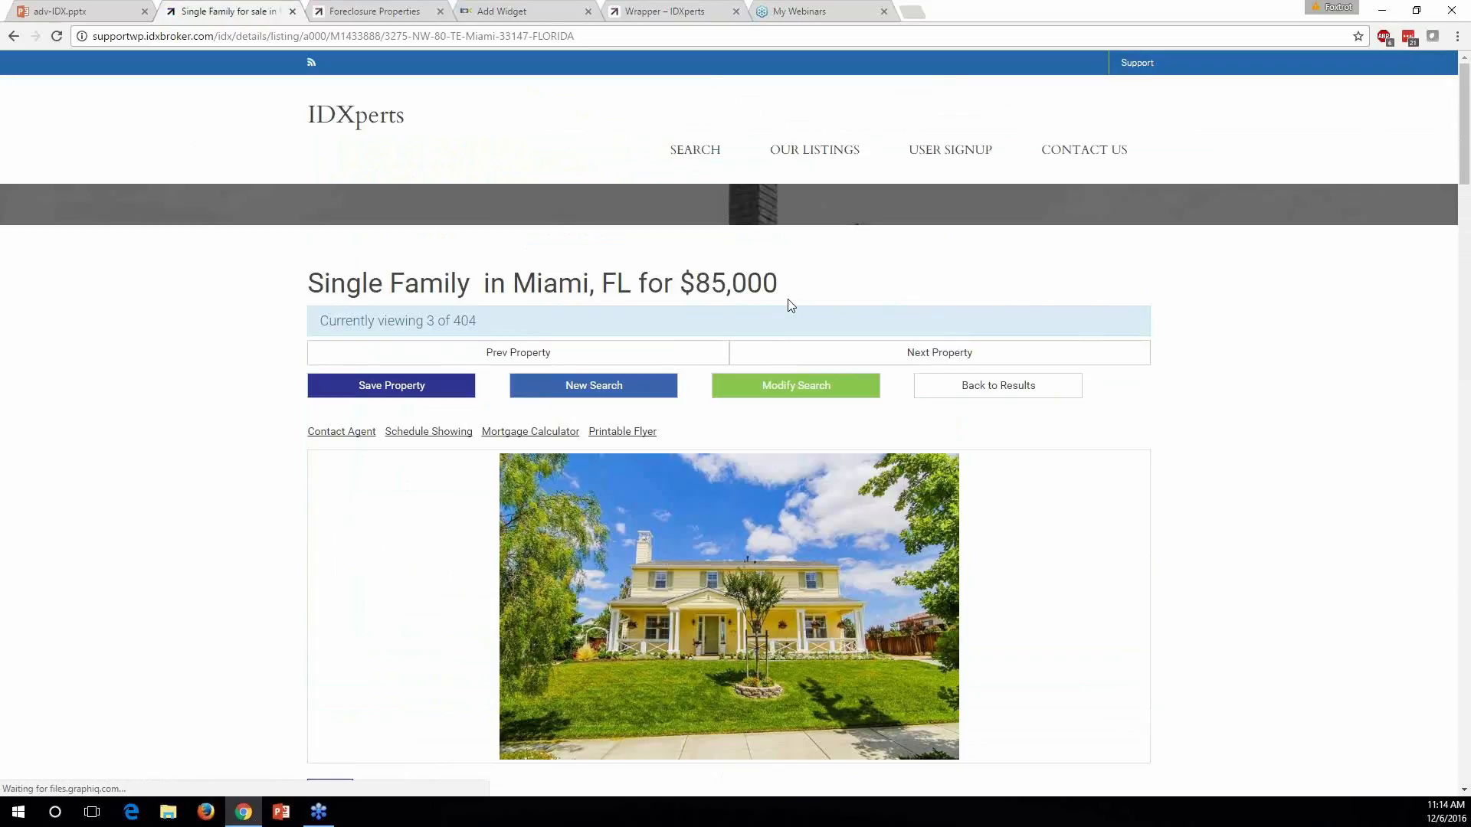
left_click_drag(797, 285, 315, 285)
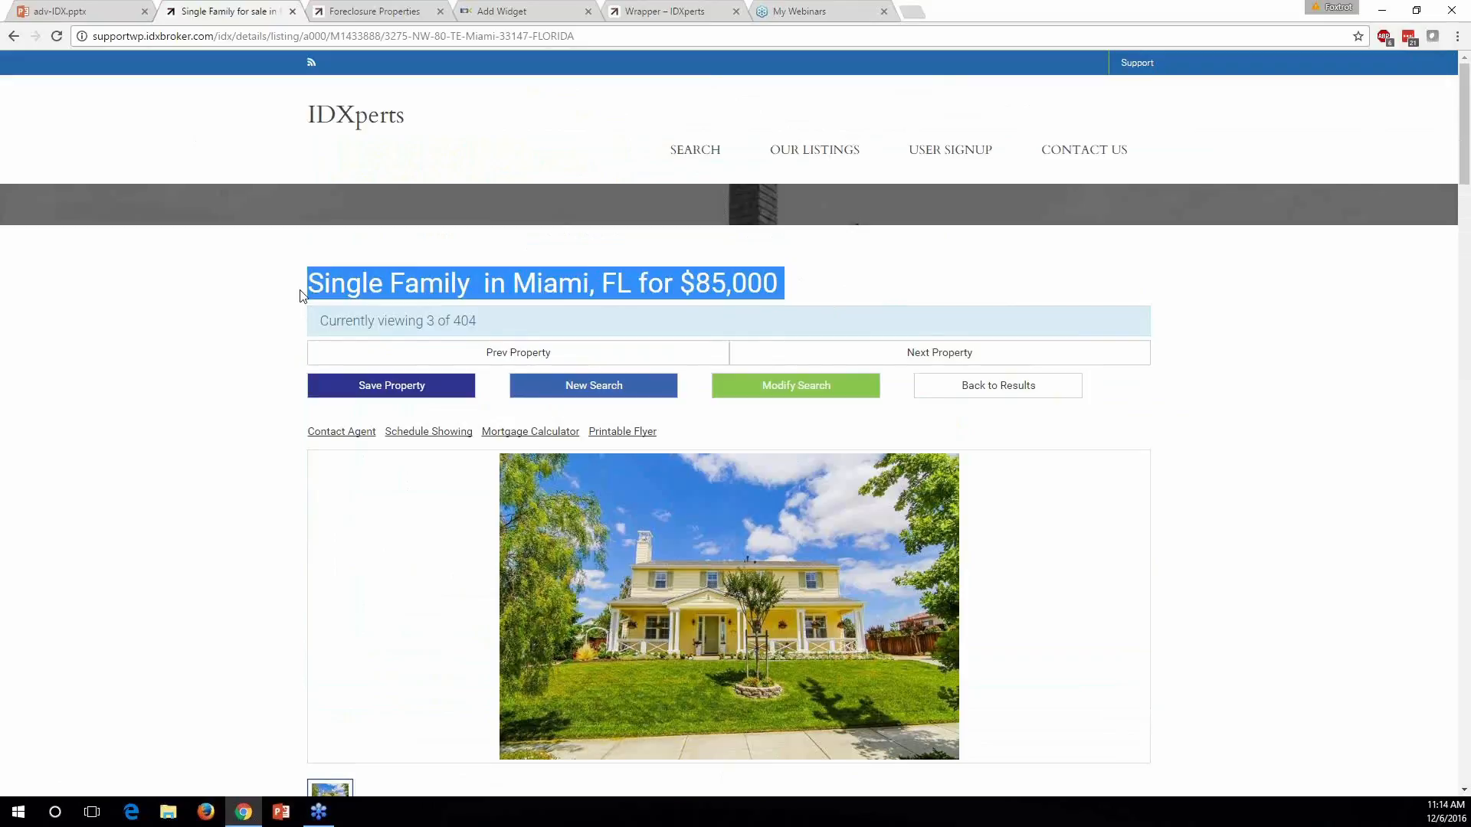
left_click(328, 285)
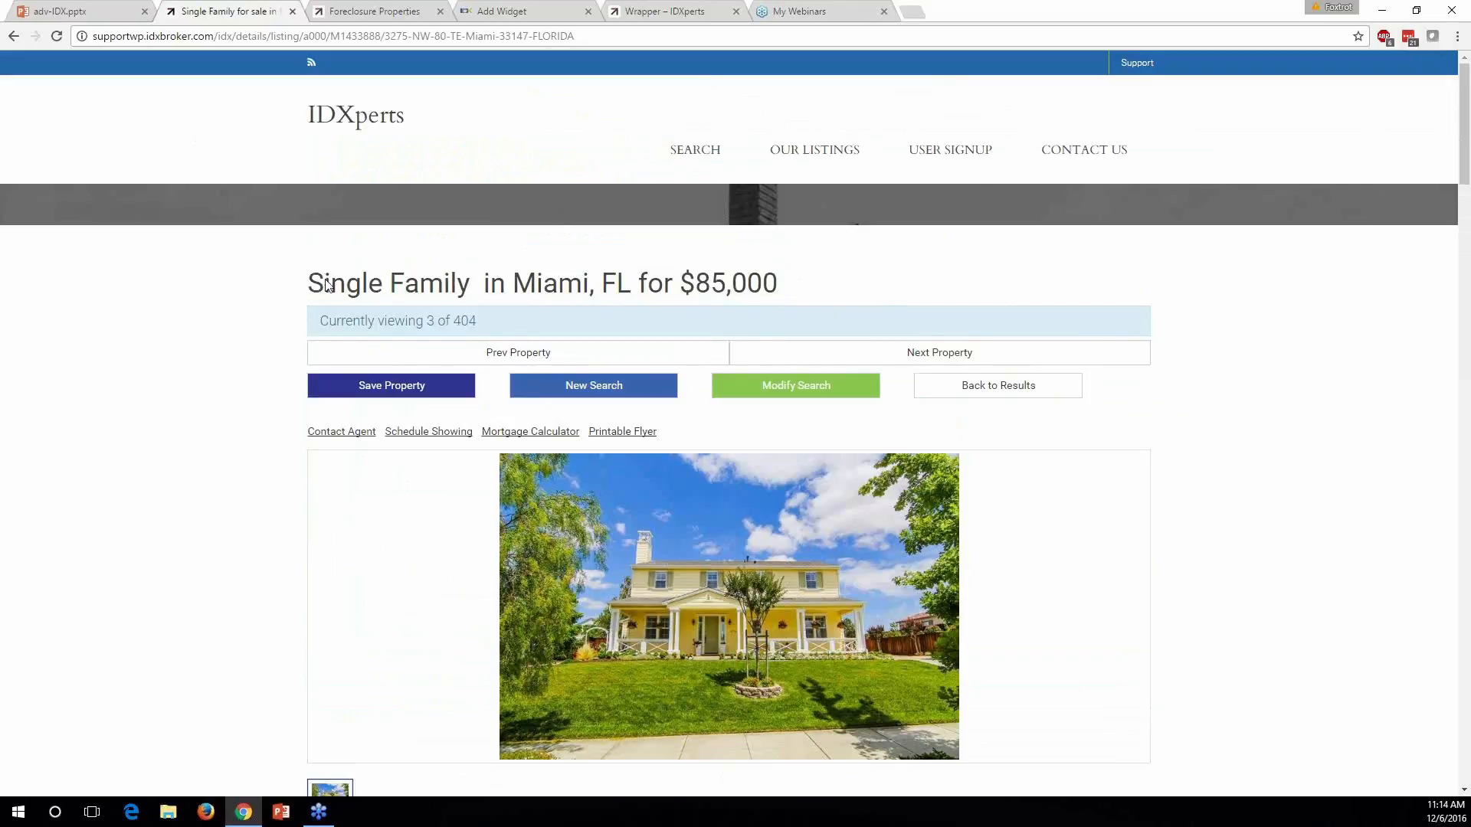
left_click_drag(328, 285, 781, 282)
left_click(788, 283)
Return to the widget builder and open the Details page's sub-header settings from the Pages list
left_click(502, 11)
scroll(711, 391, "up", 20)
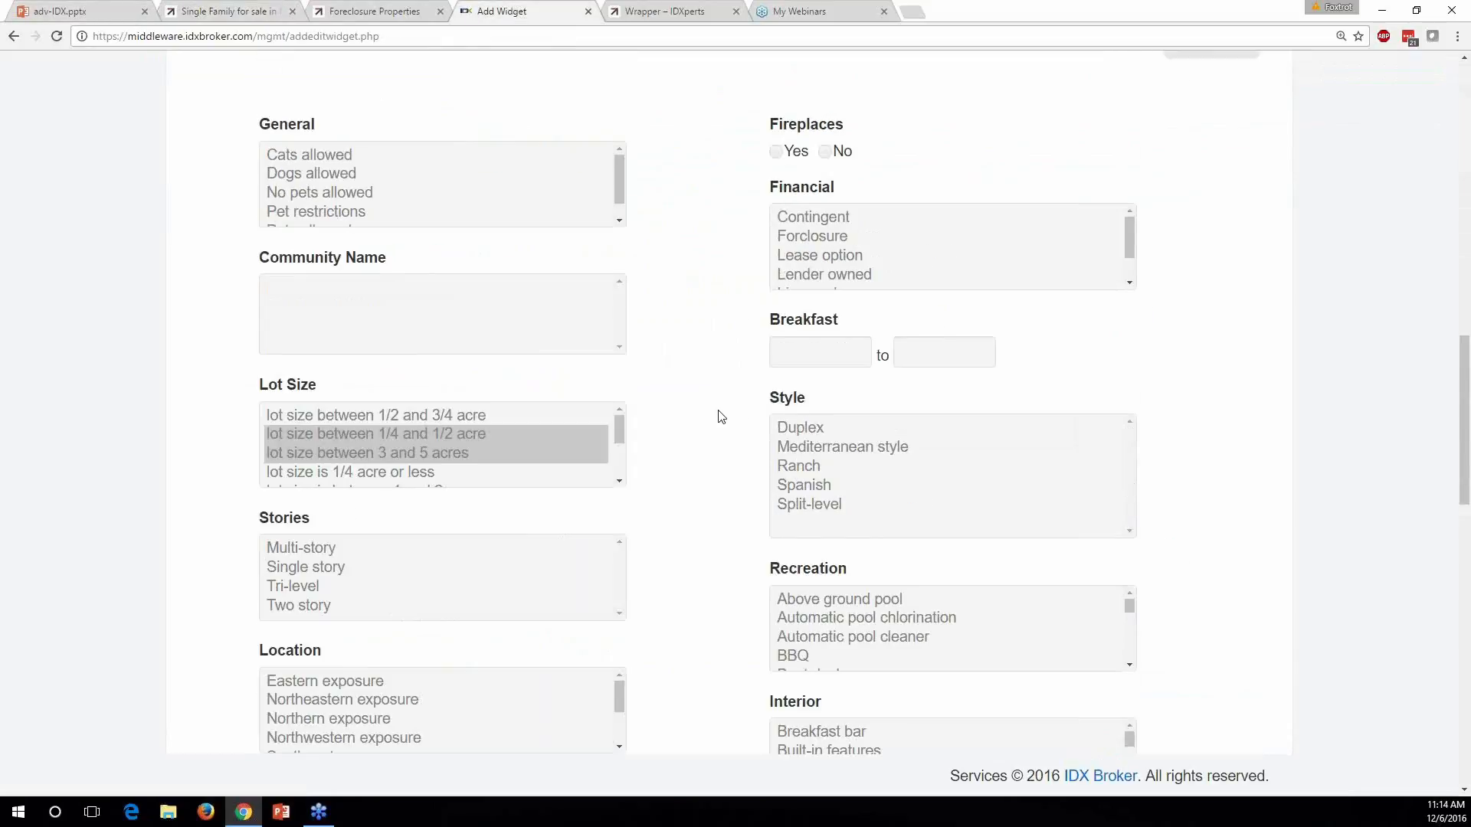
scroll(713, 415, "up", 5)
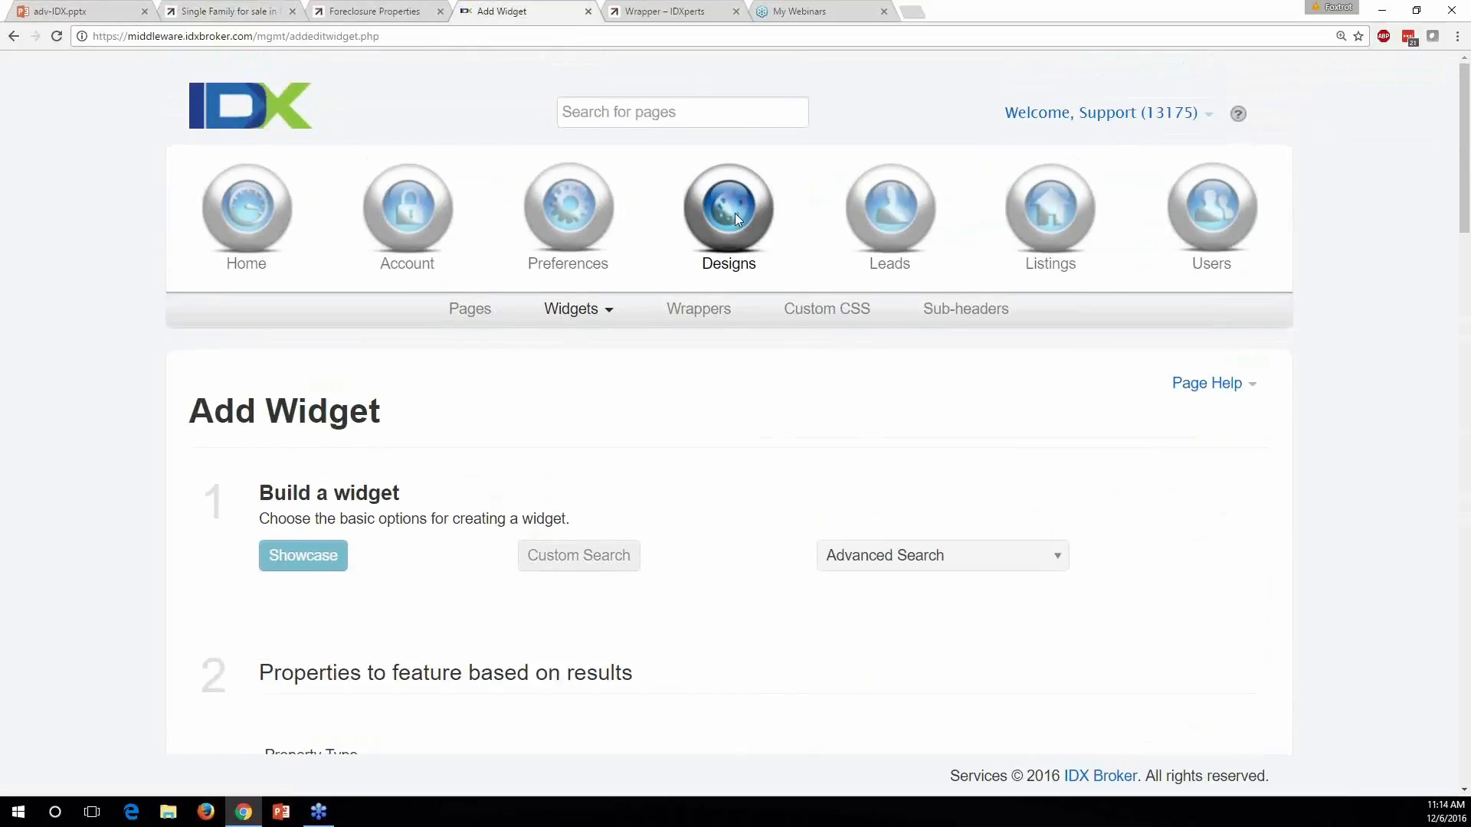
left_click(469, 310)
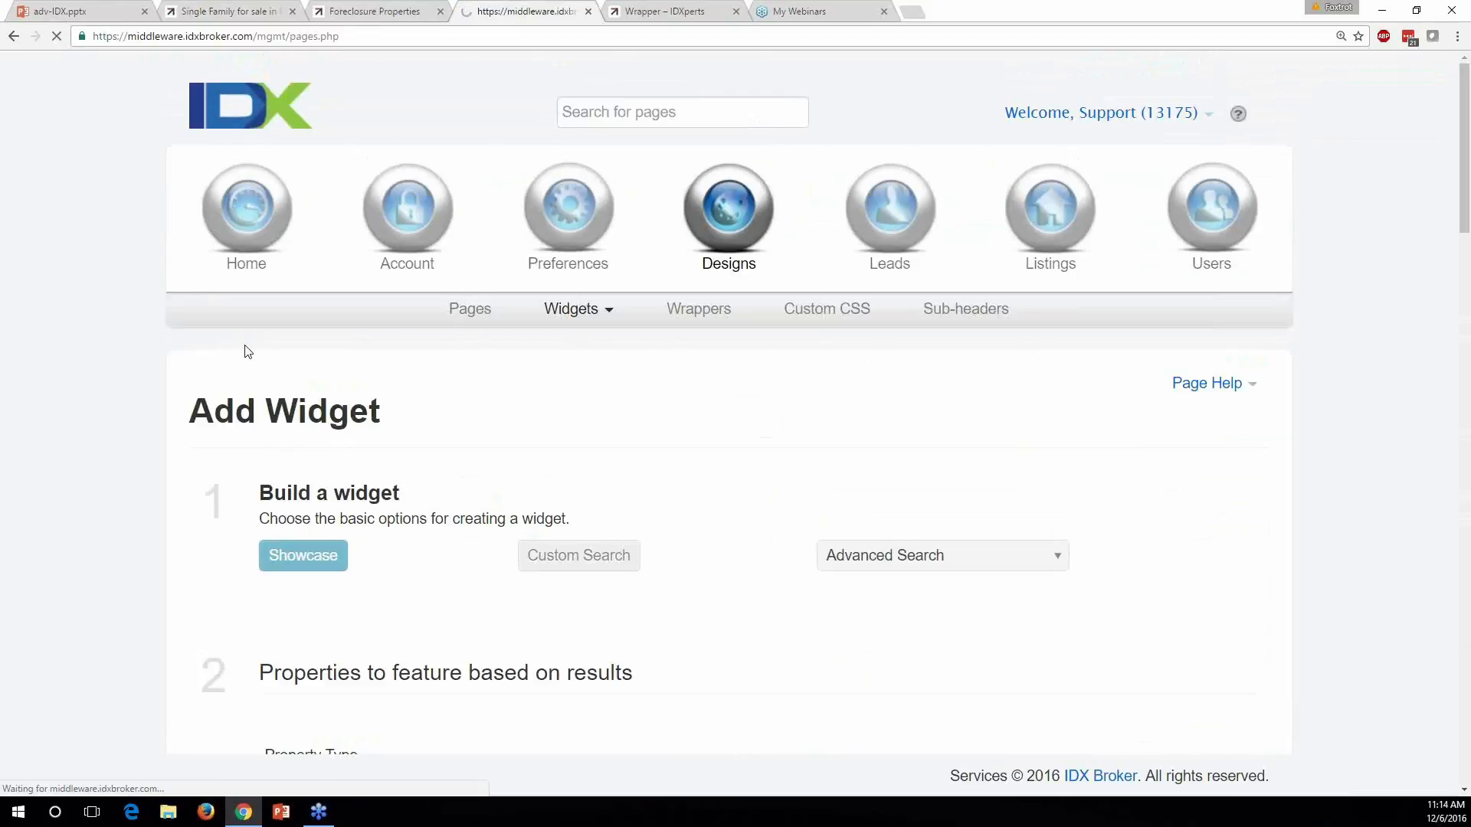
scroll(110, 355, "down", 2)
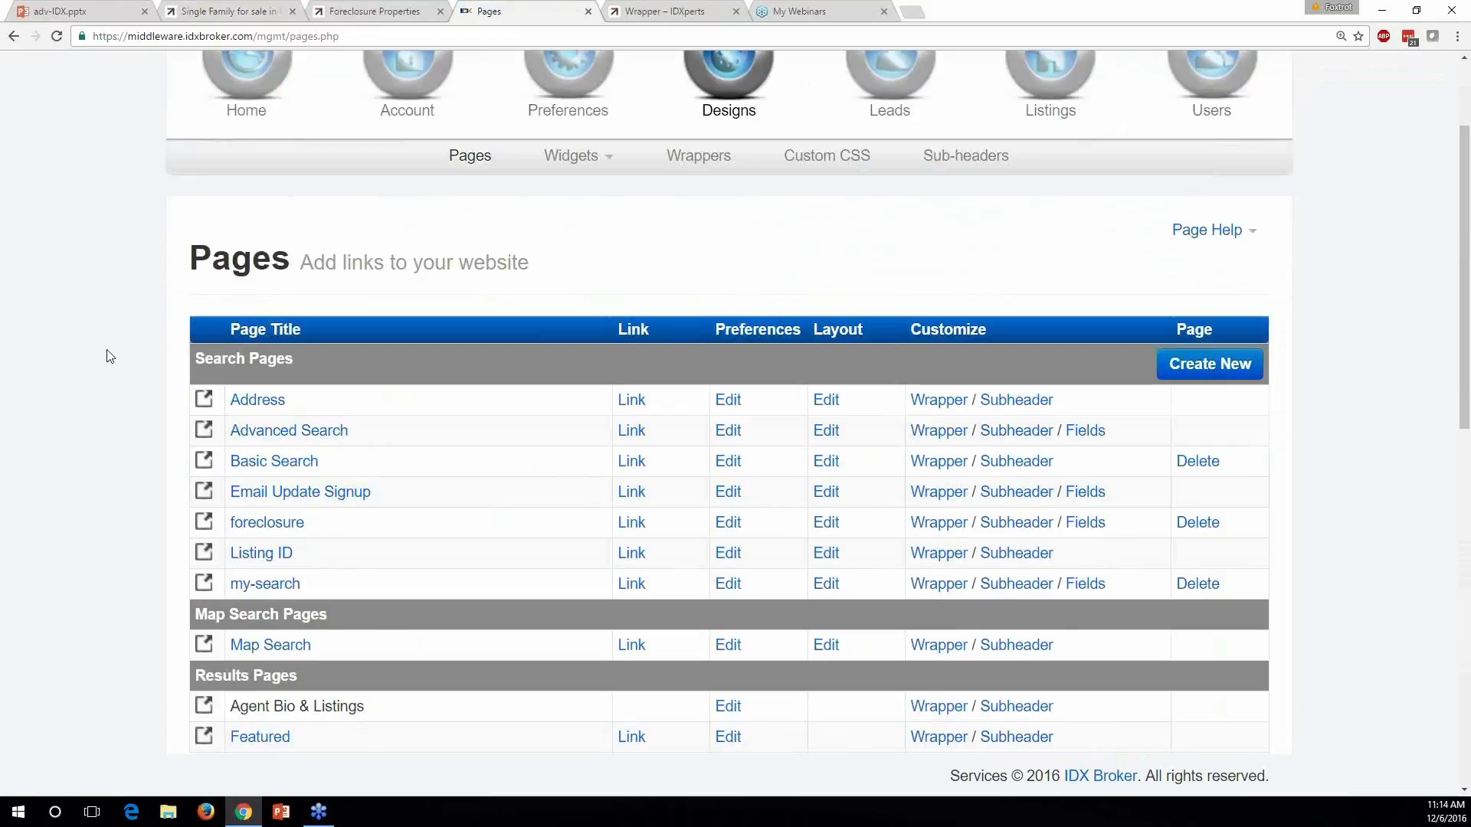
scroll(110, 355, "down", 6)
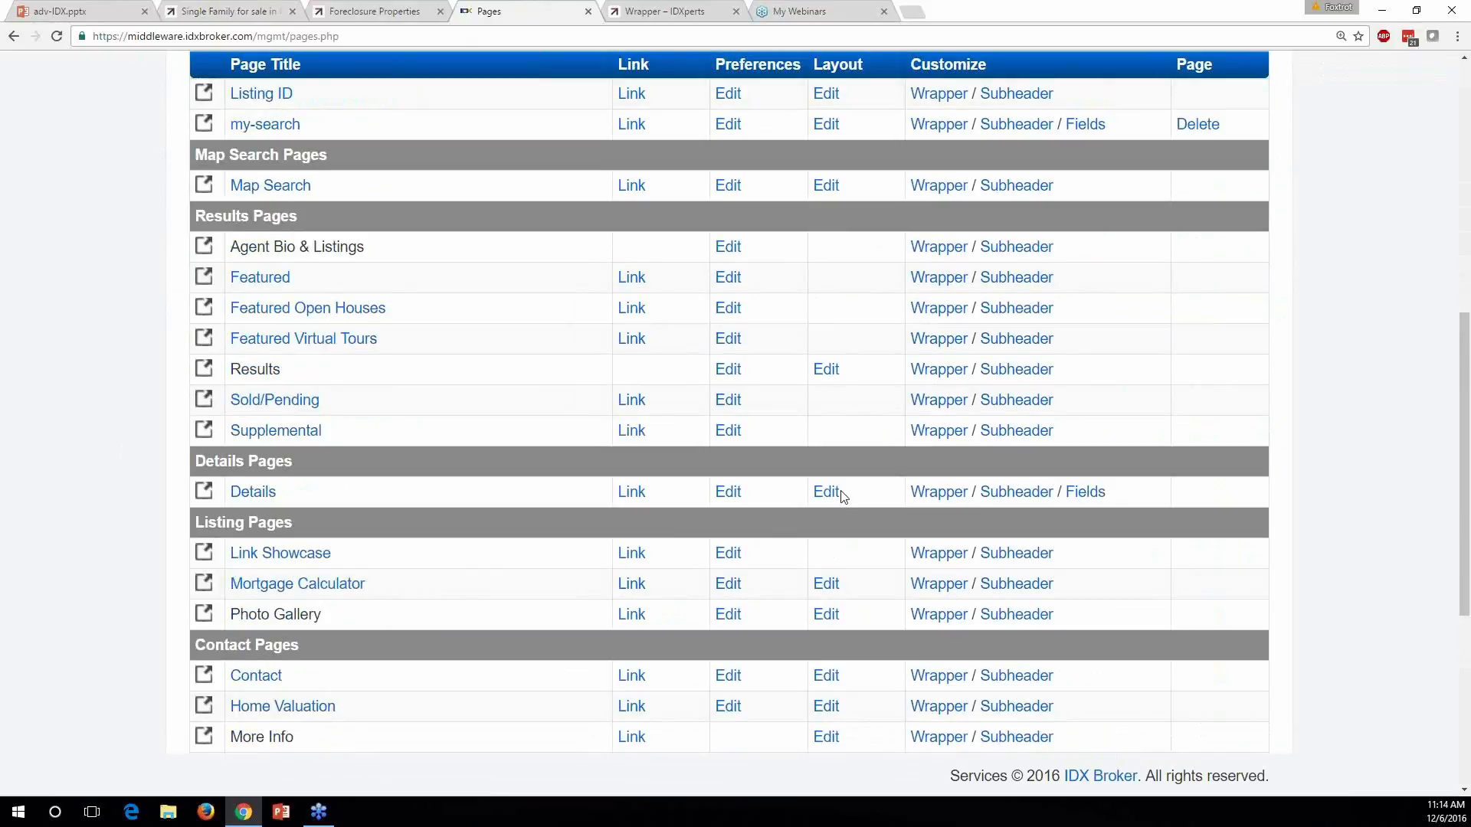
left_click(1017, 500)
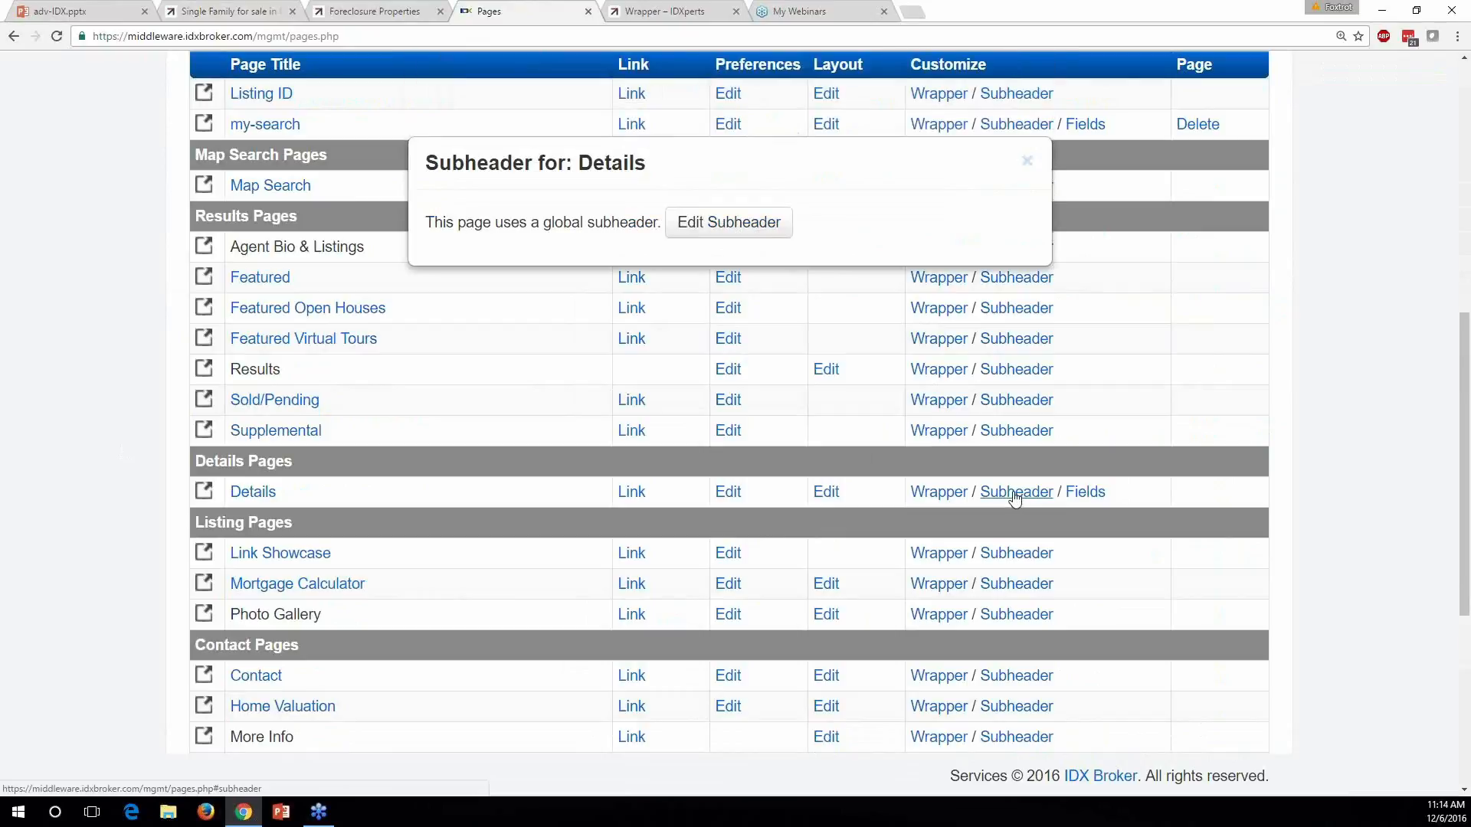
Open the sub-header editor, switch to individual pages, and load the Details template
left_click(723, 228)
scroll(108, 420, "down", 4)
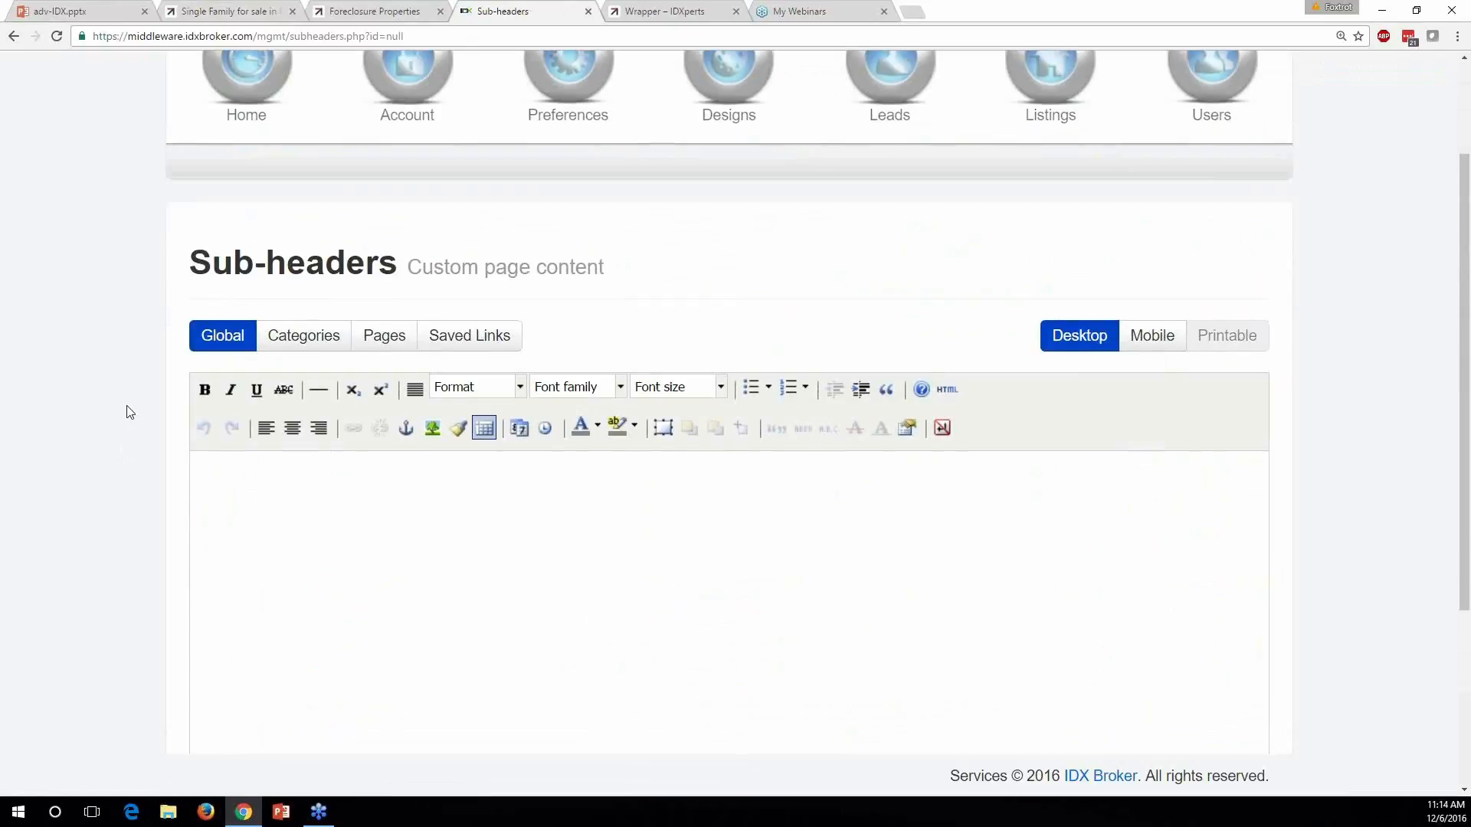
left_click(320, 178)
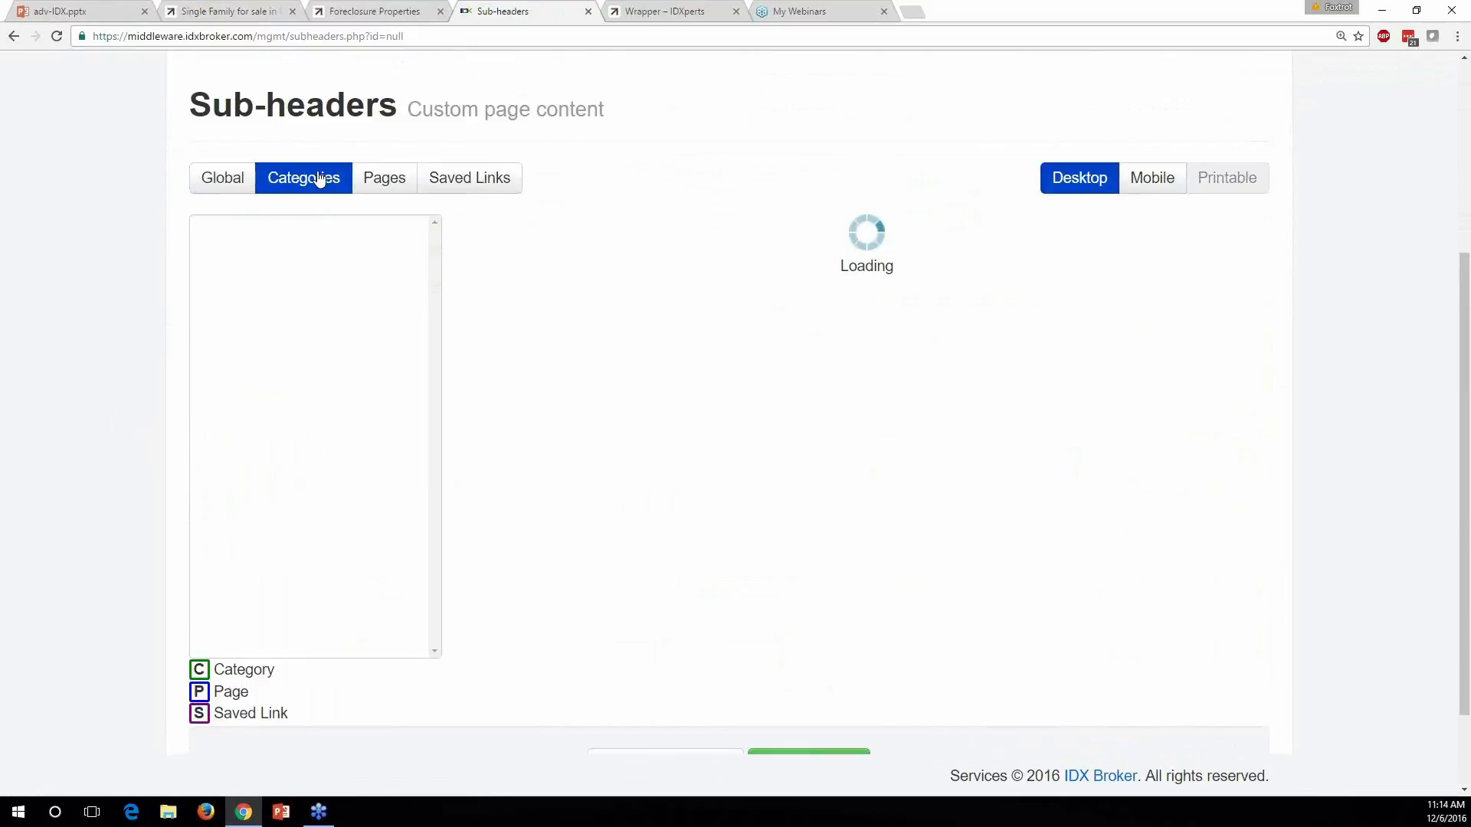
left_click(385, 188)
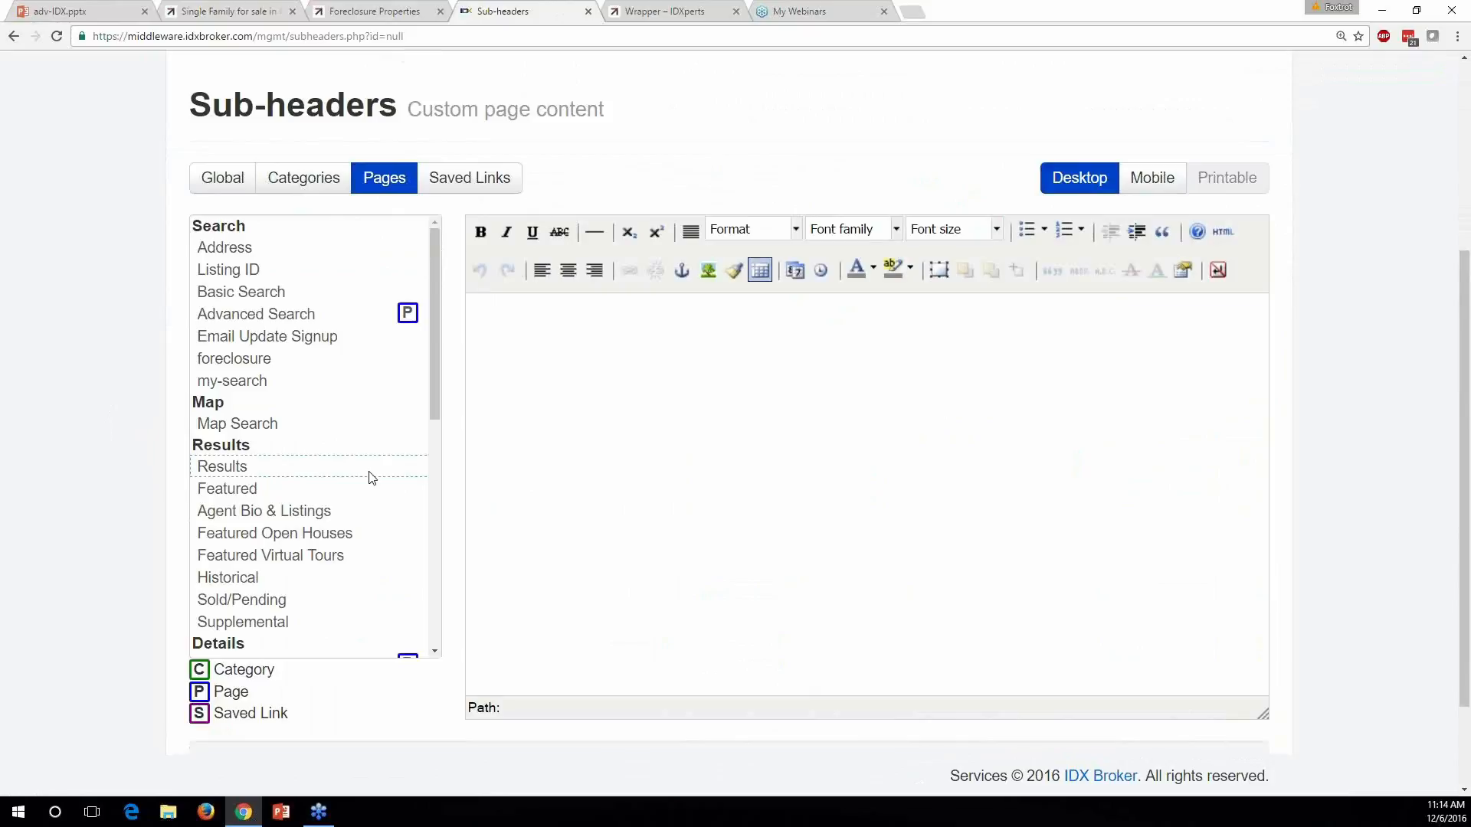
scroll(335, 437, "down", 3)
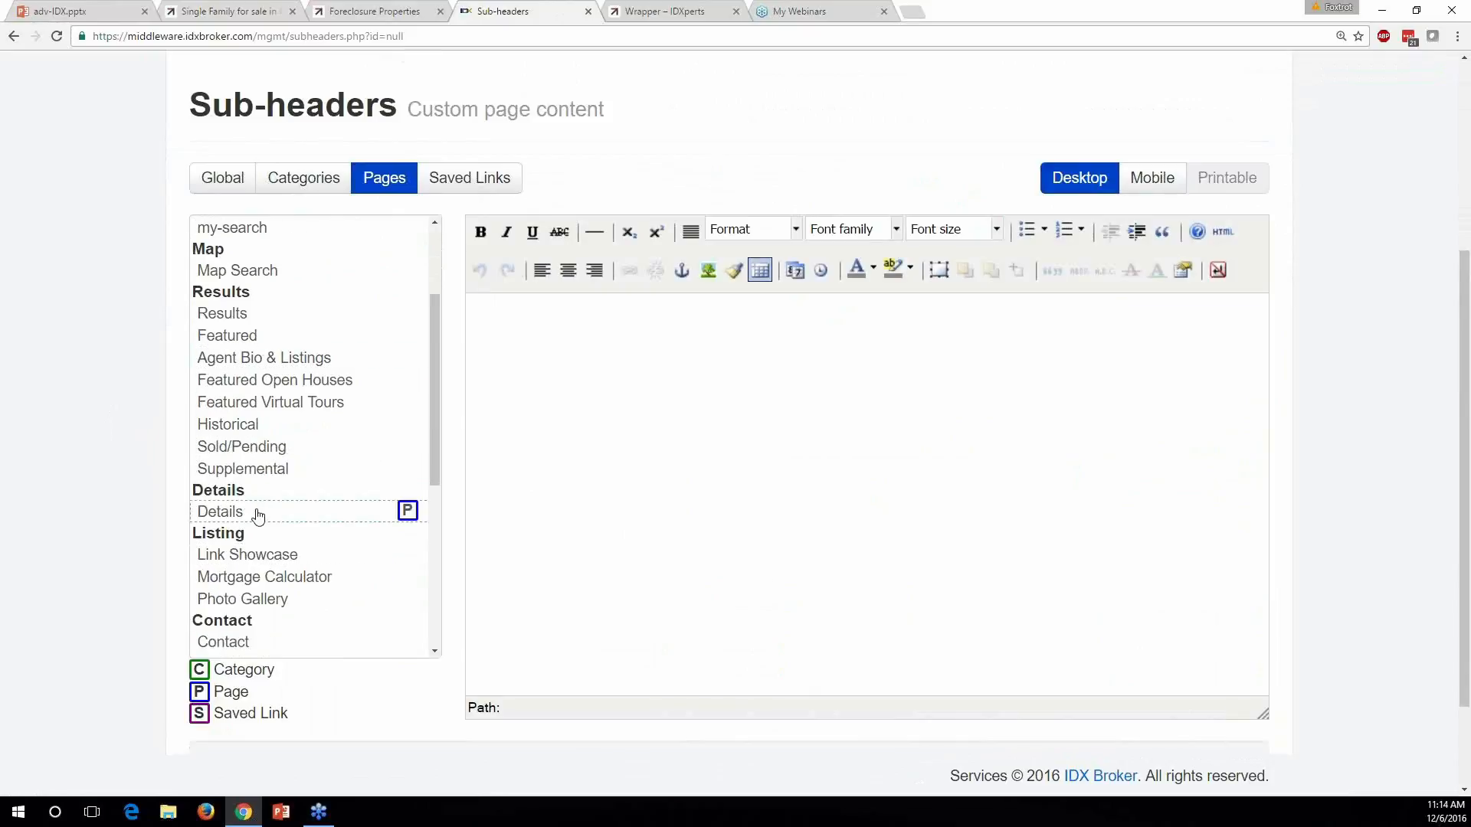
left_click(259, 515)
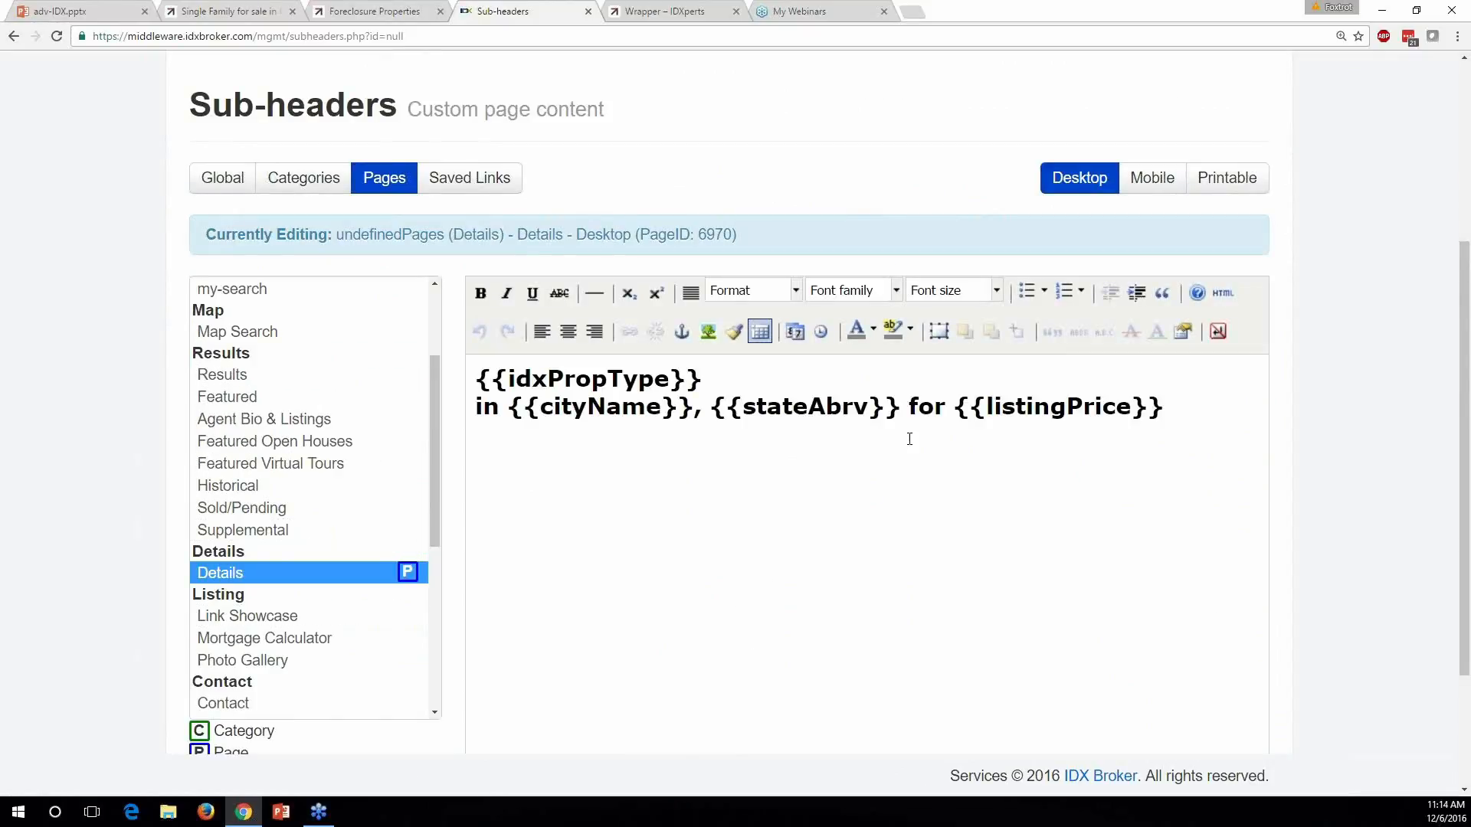
Replace the old sub-header text with the {{propType}} placeholder
left_click(781, 406)
left_click_drag(1201, 407, 474, 360)
key("Delete")
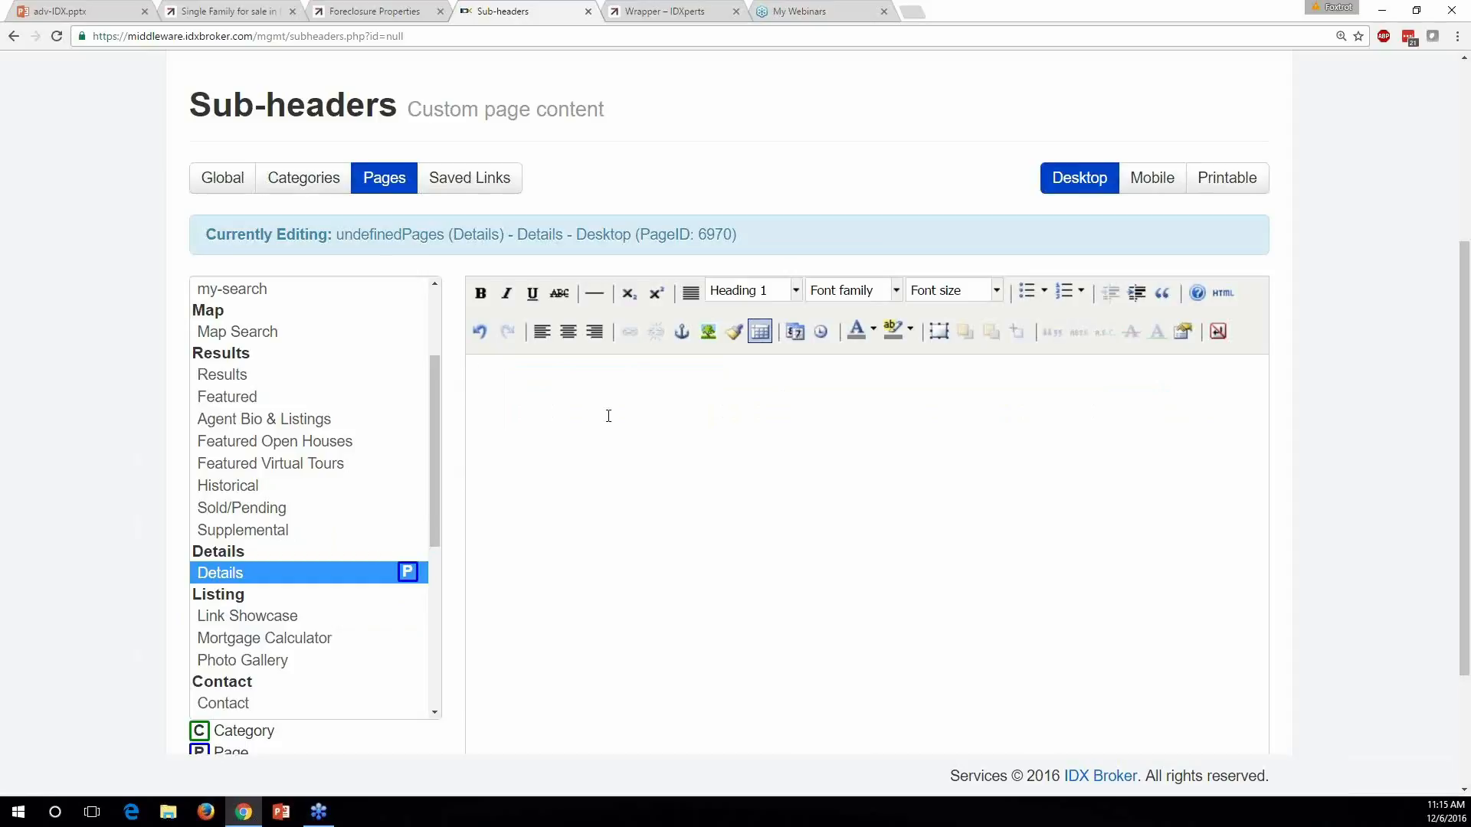
type("{{")
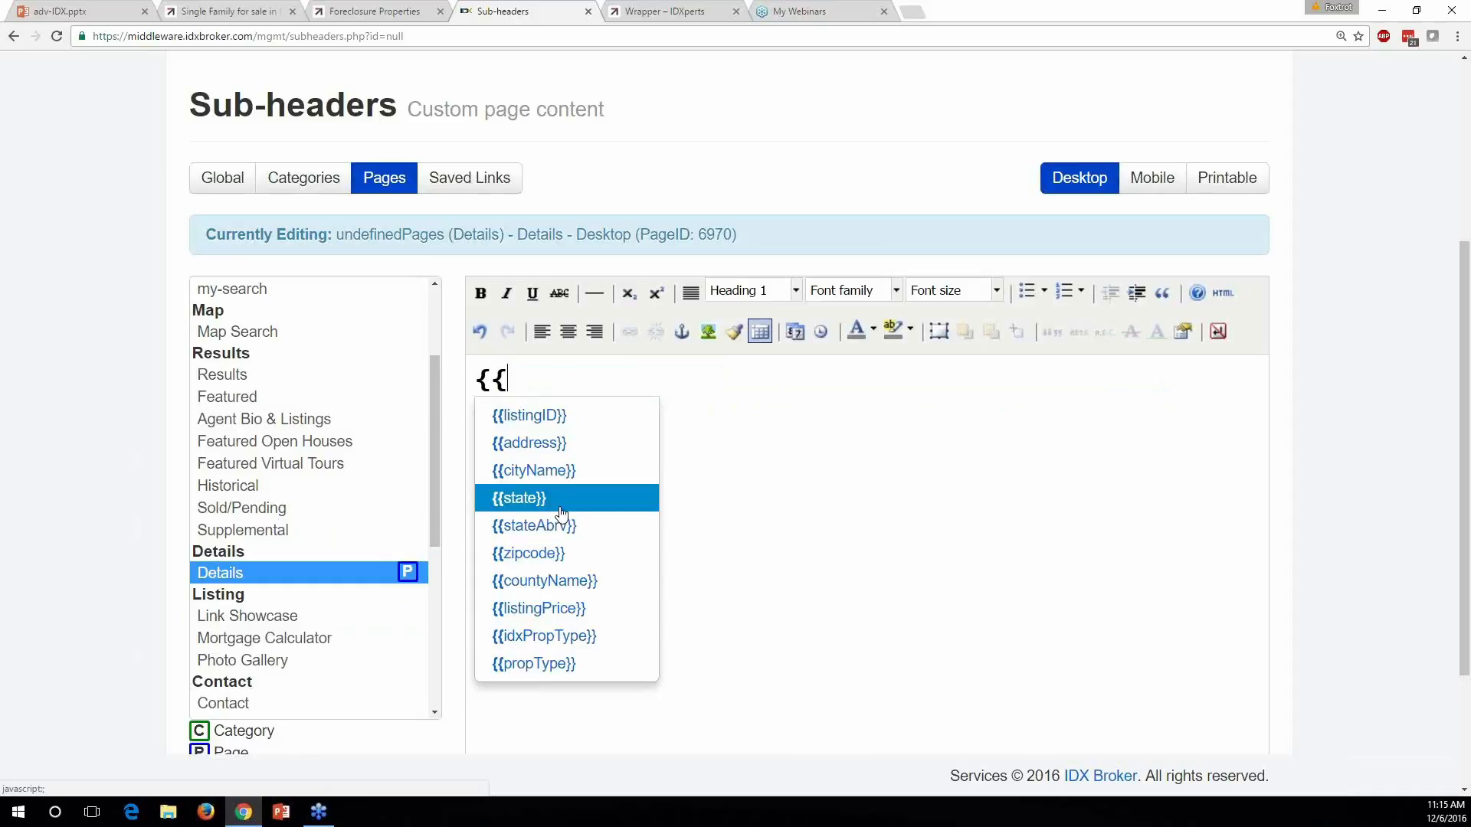
key("Up")
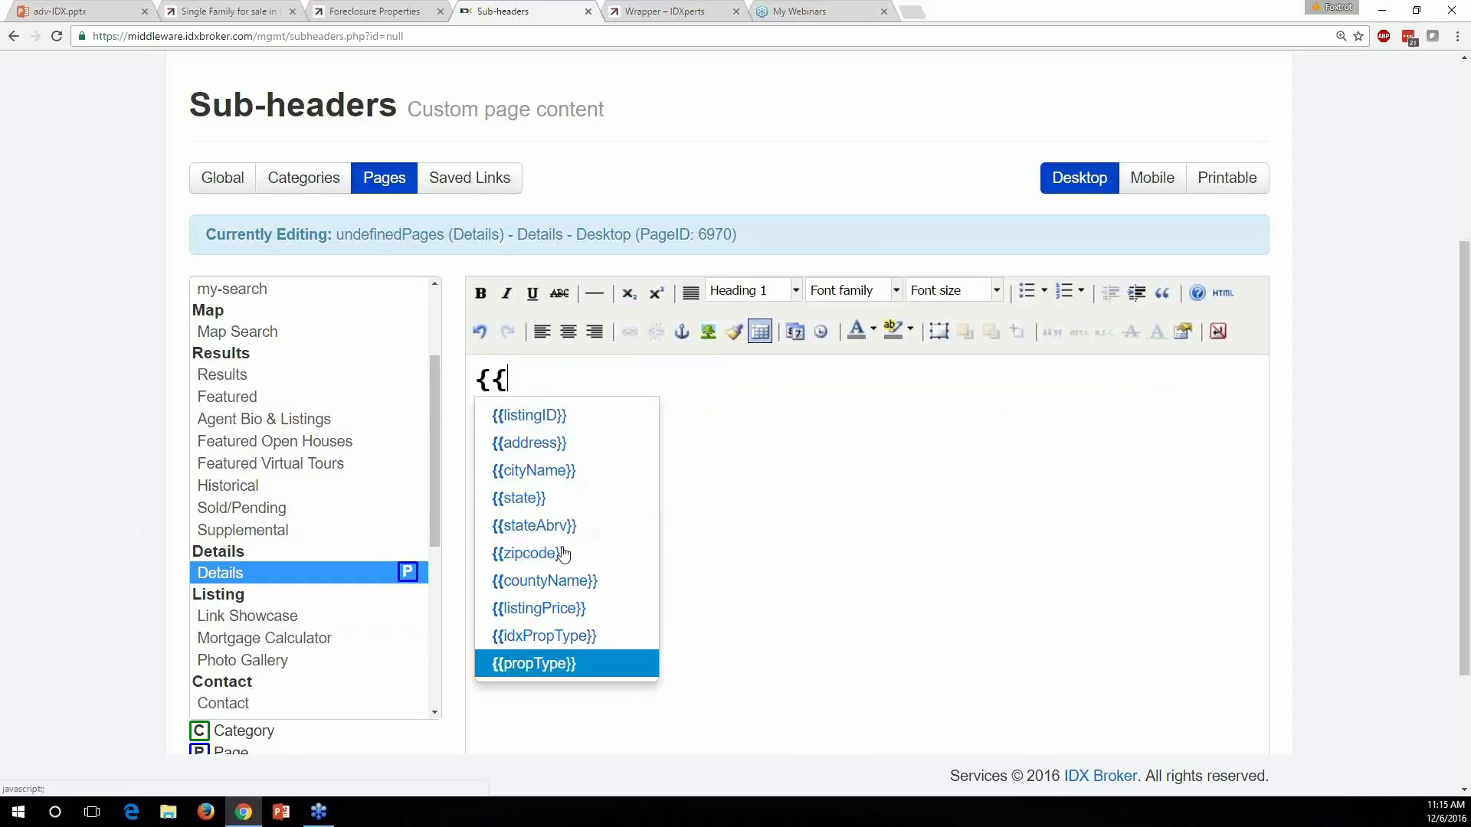
key("Return")
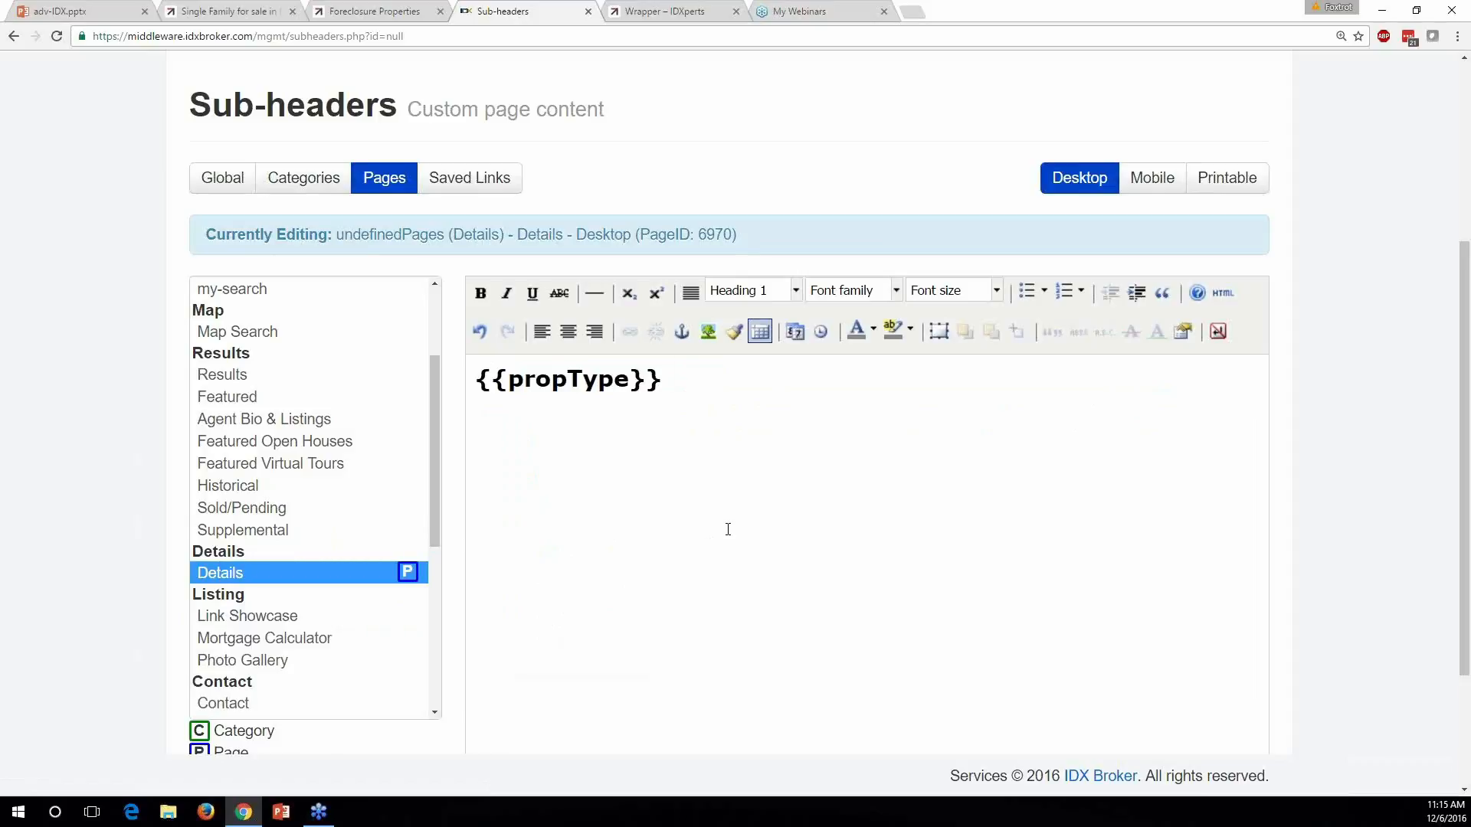
Append 'in {{cityName}} for {{listingPrice}}' to the Details sub-header
type("in {{")
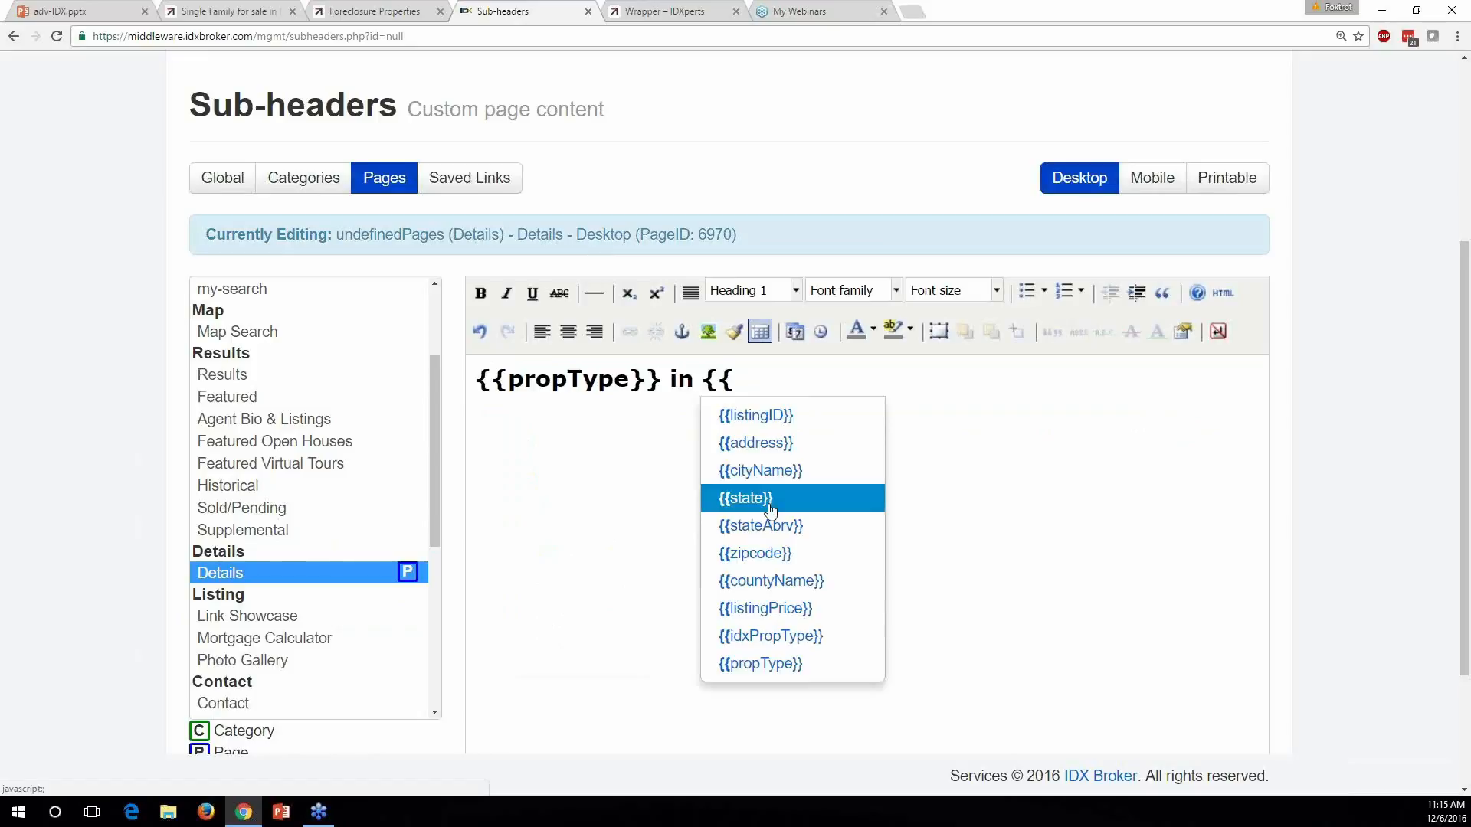
left_click(774, 470)
type("fo")
key("BackSpace")
key("BackSpace")
type("for ")
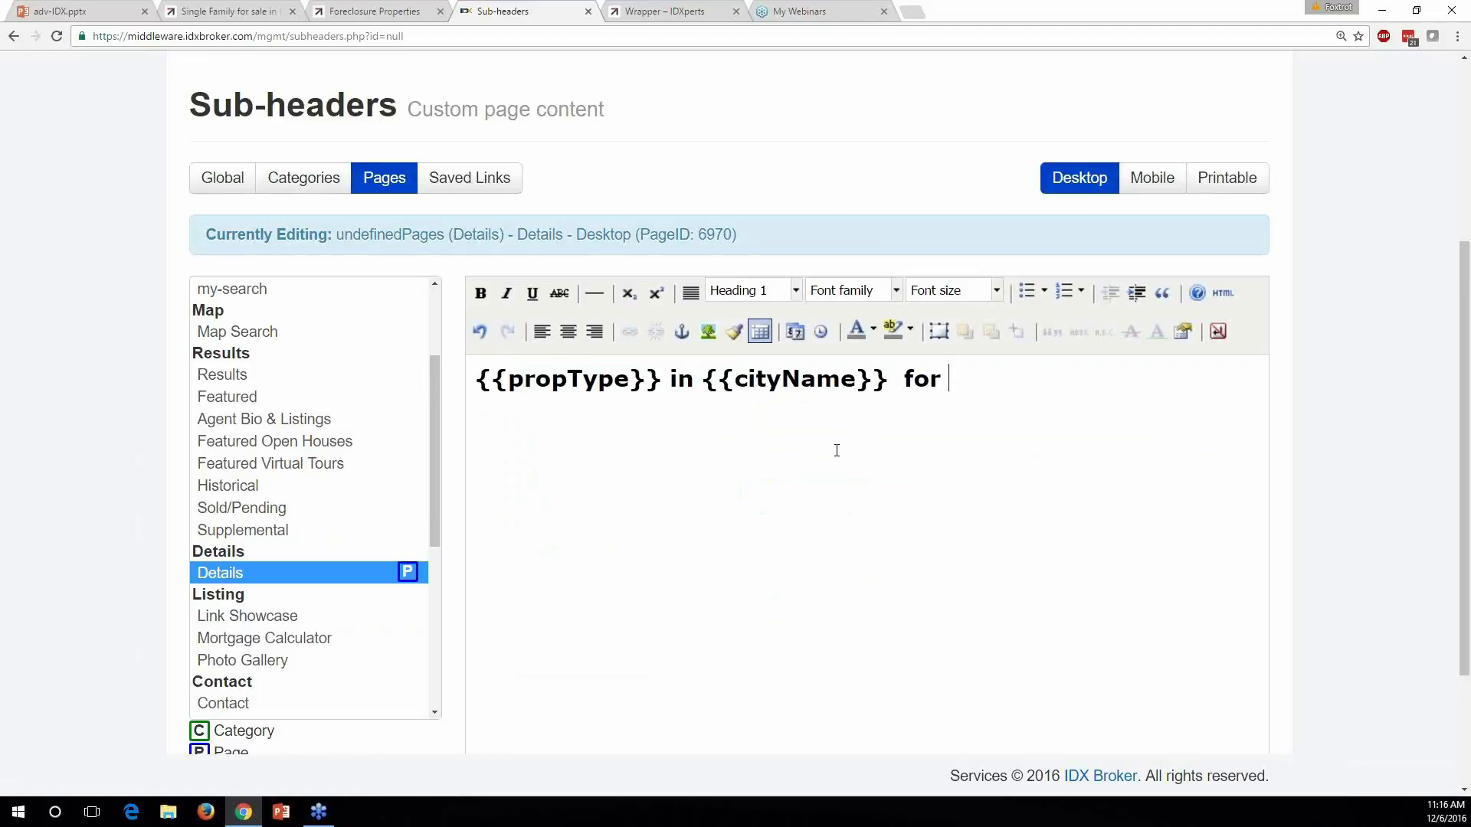
type("{{")
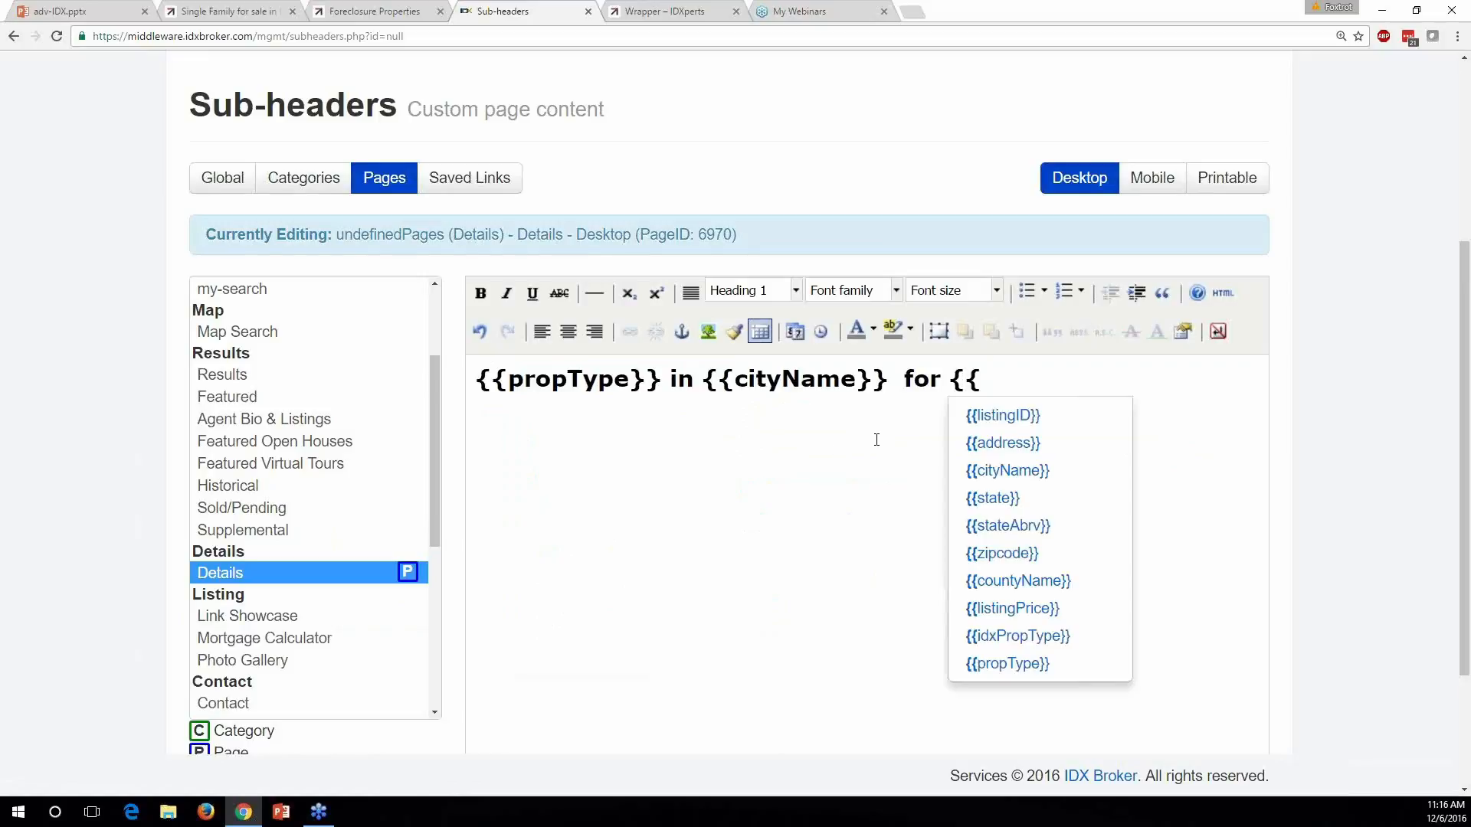
left_click(1040, 610)
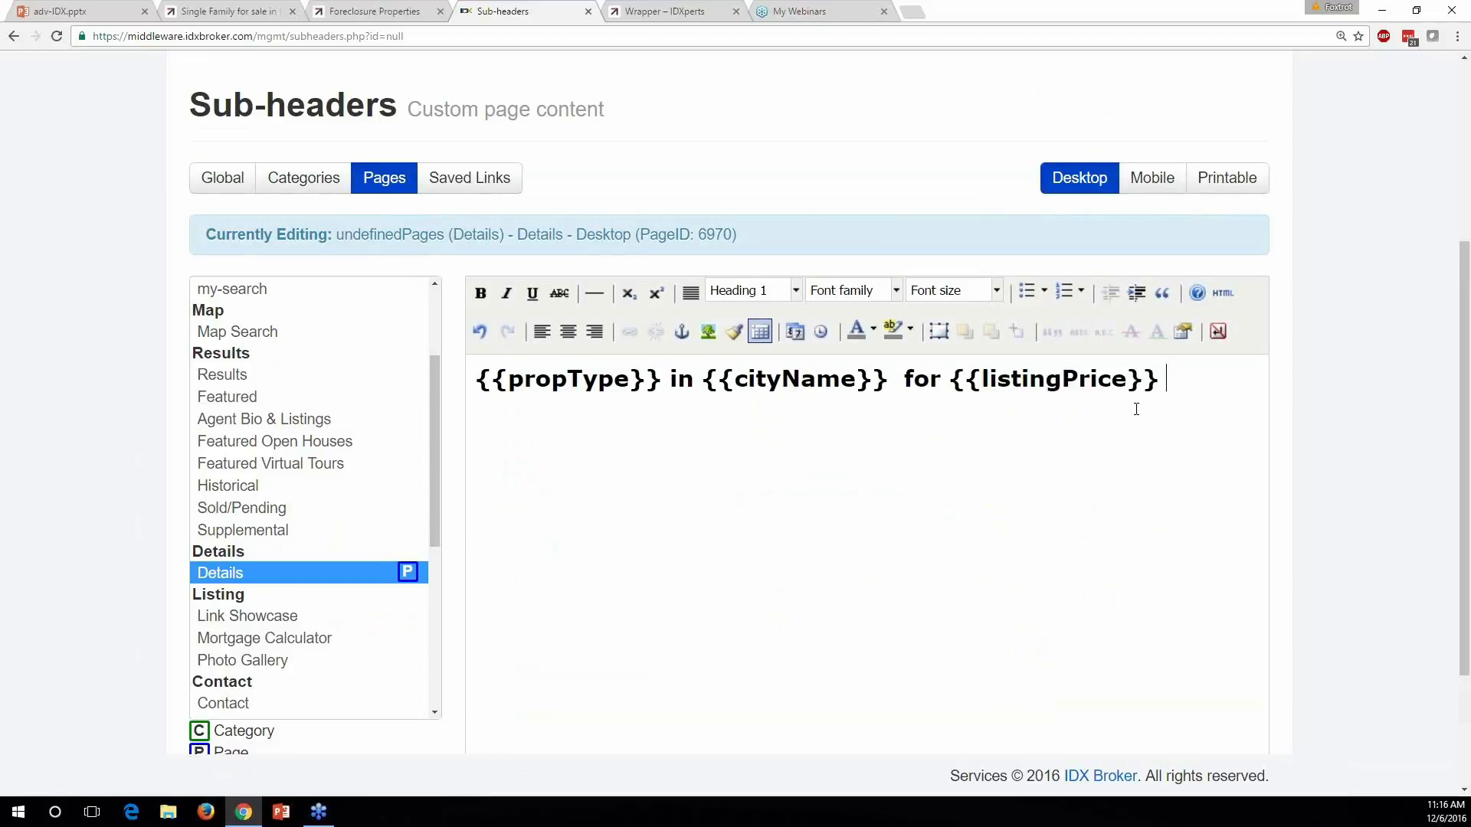
Format the whole sub-header line as Heading 1
left_click_drag(1190, 386, 475, 381)
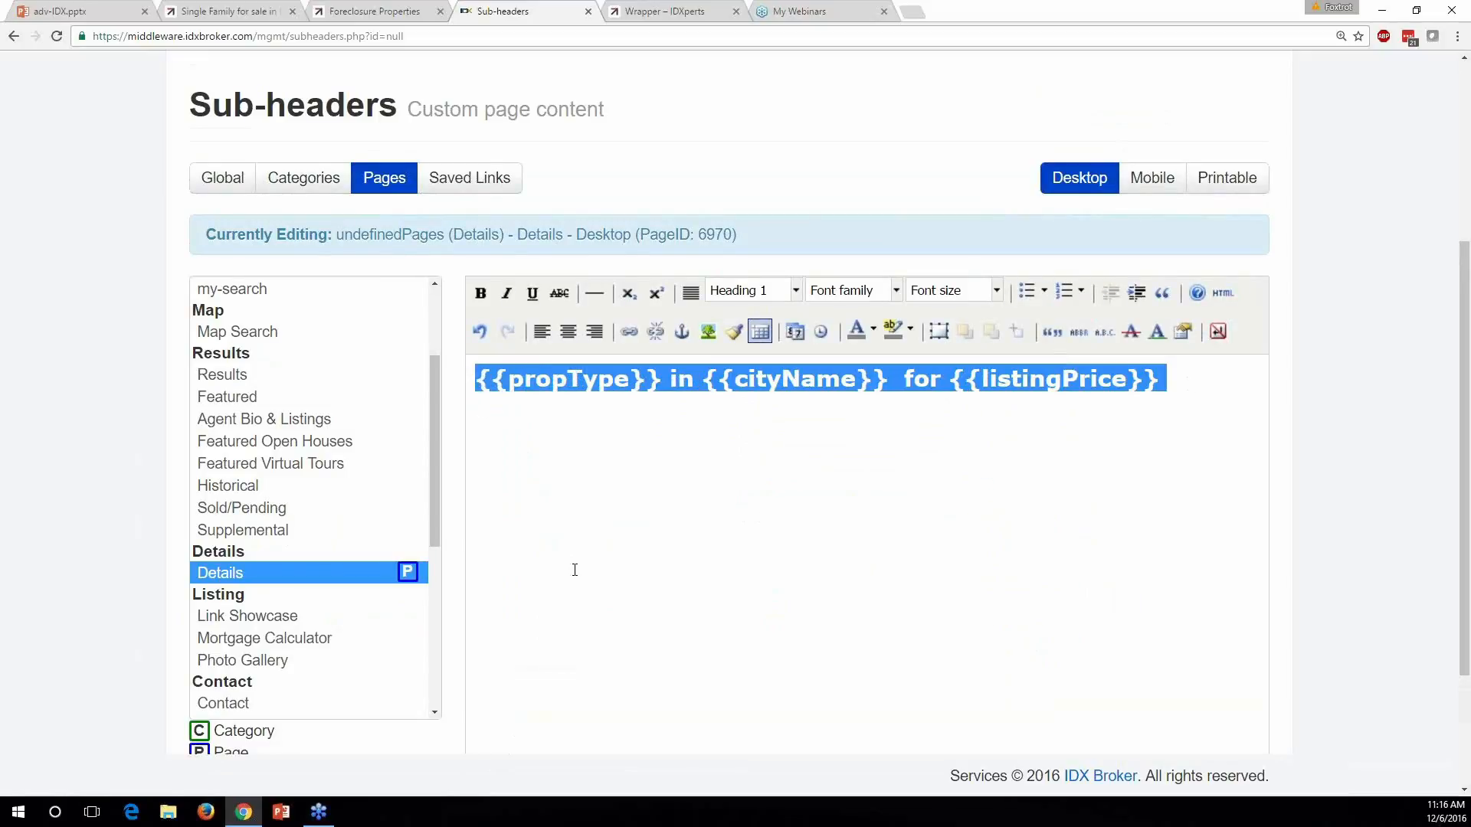
left_click(795, 291)
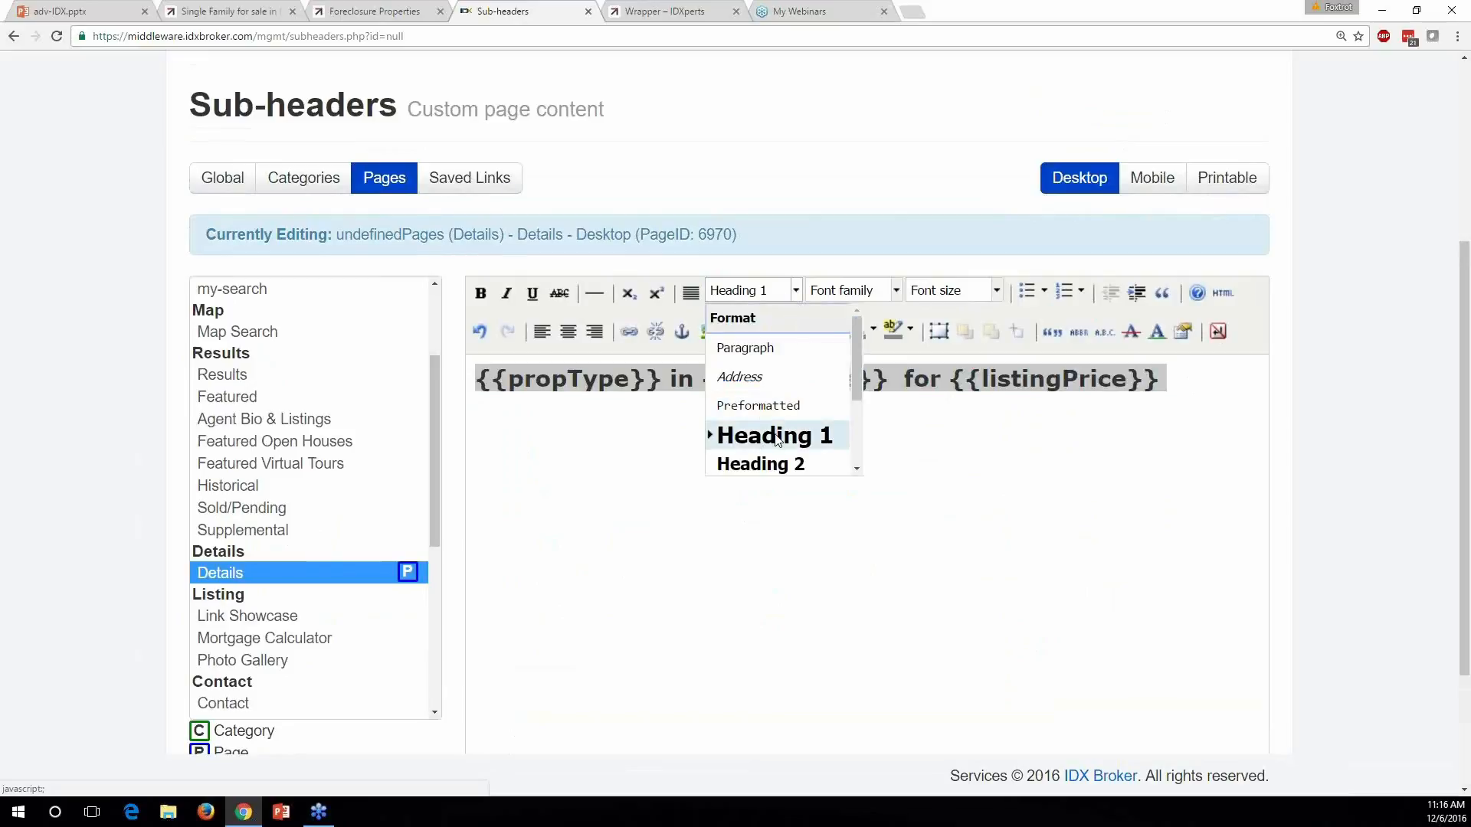
left_click(760, 349)
left_click(737, 463)
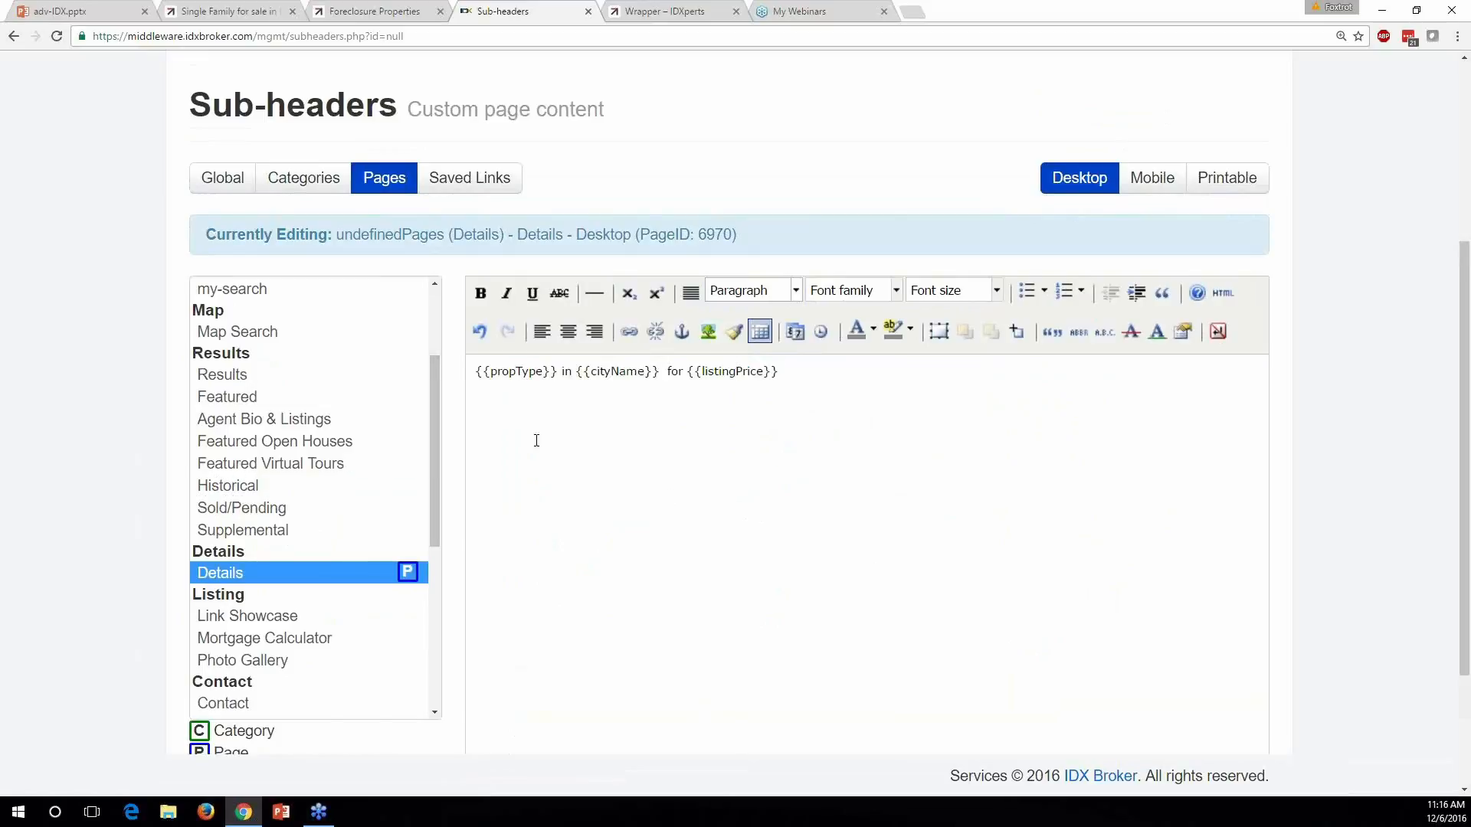
left_click(817, 474)
key("ctrl+a")
left_click(795, 291)
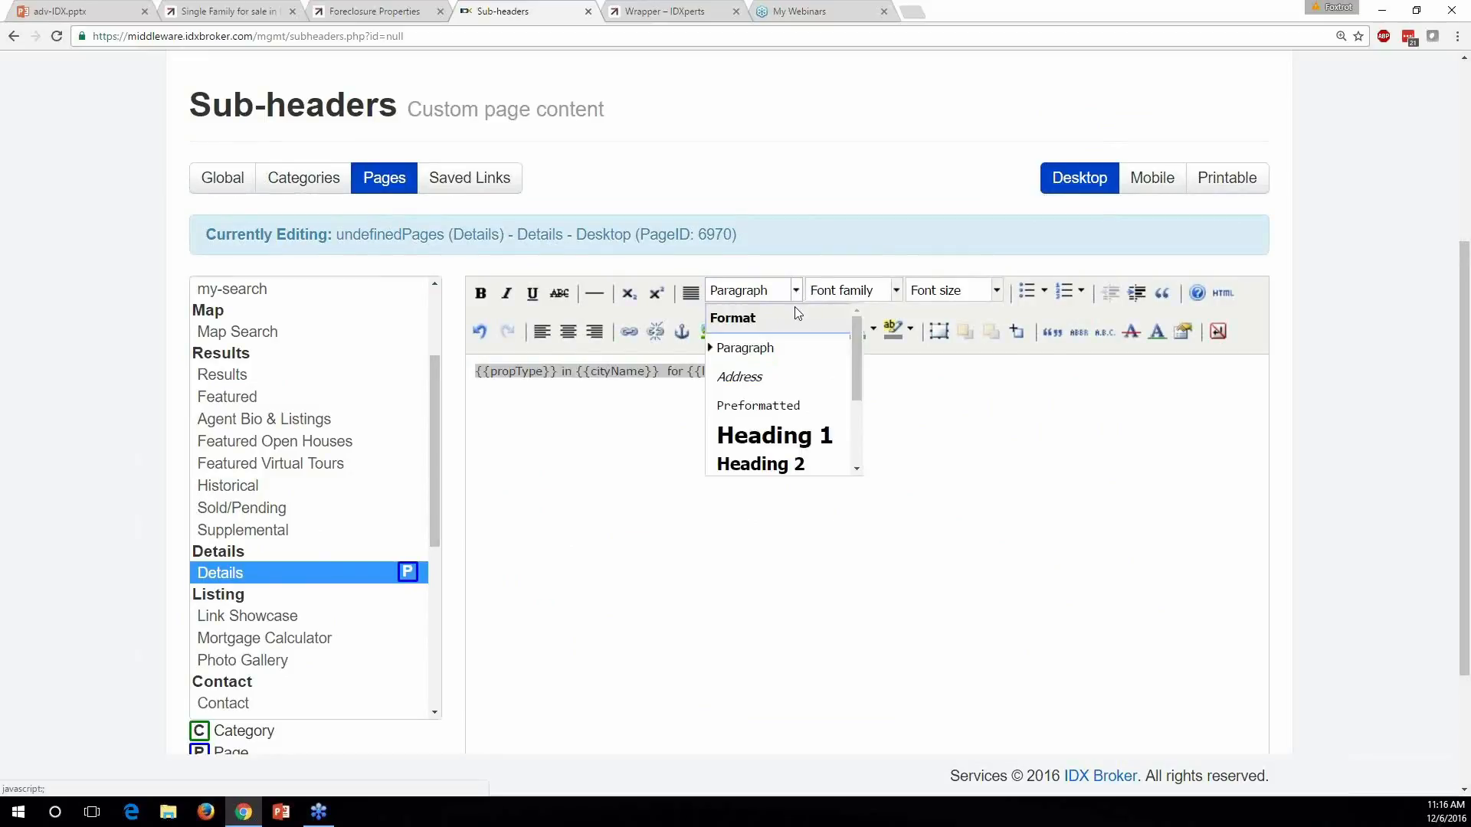
left_click(787, 438)
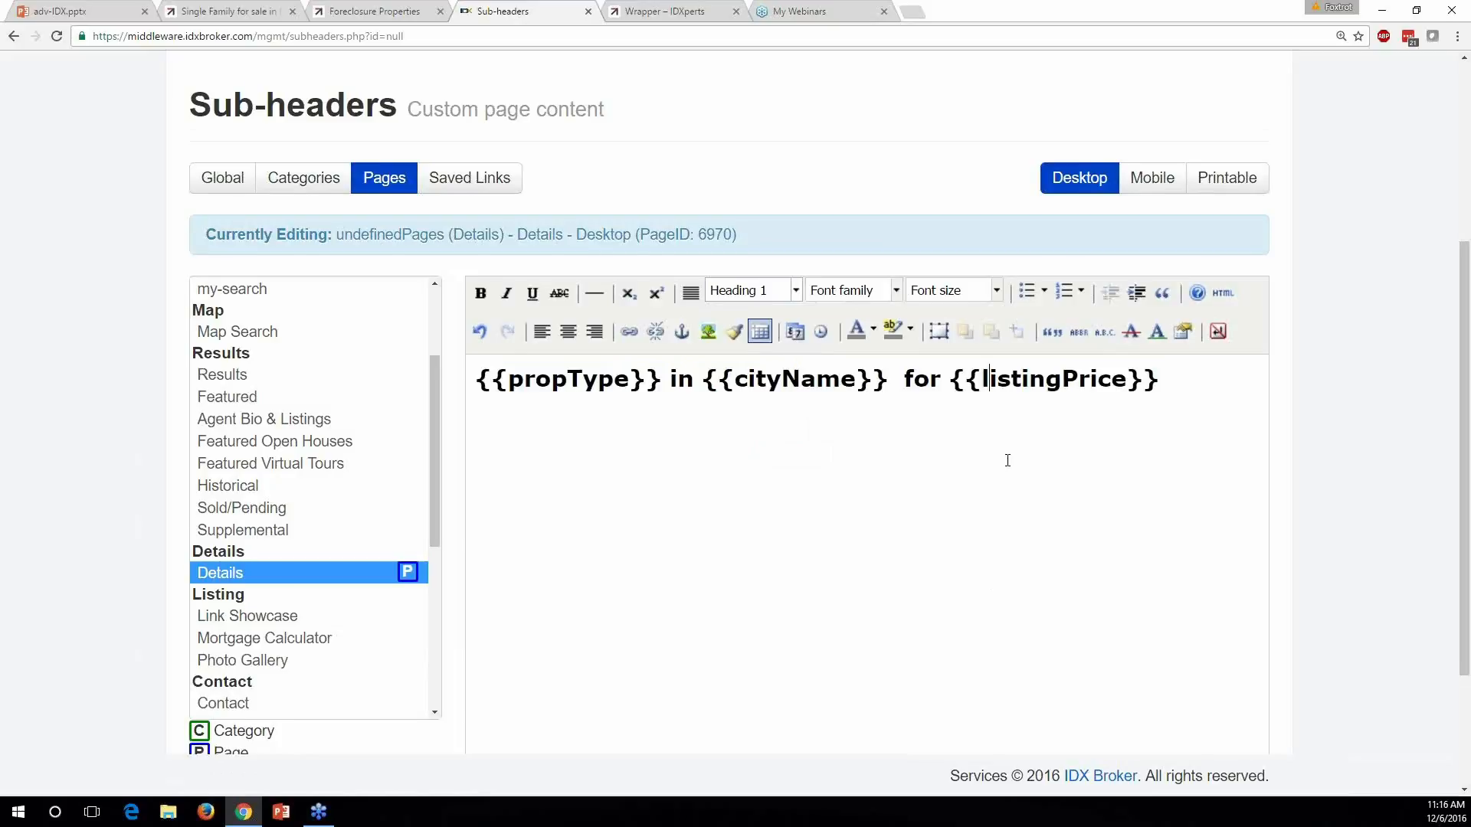
scroll(1007, 460, "down", 3)
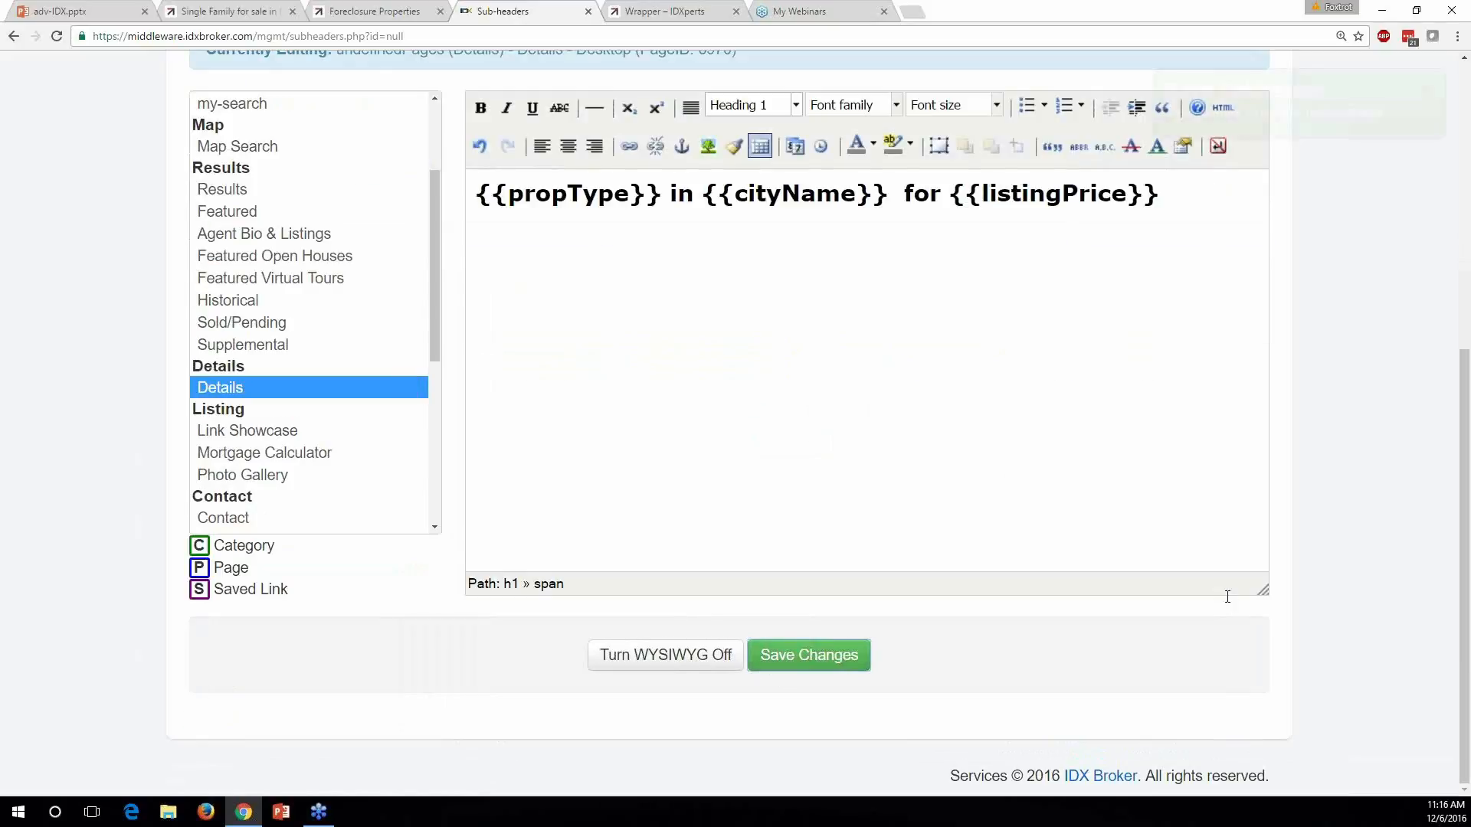
left_click(663, 11)
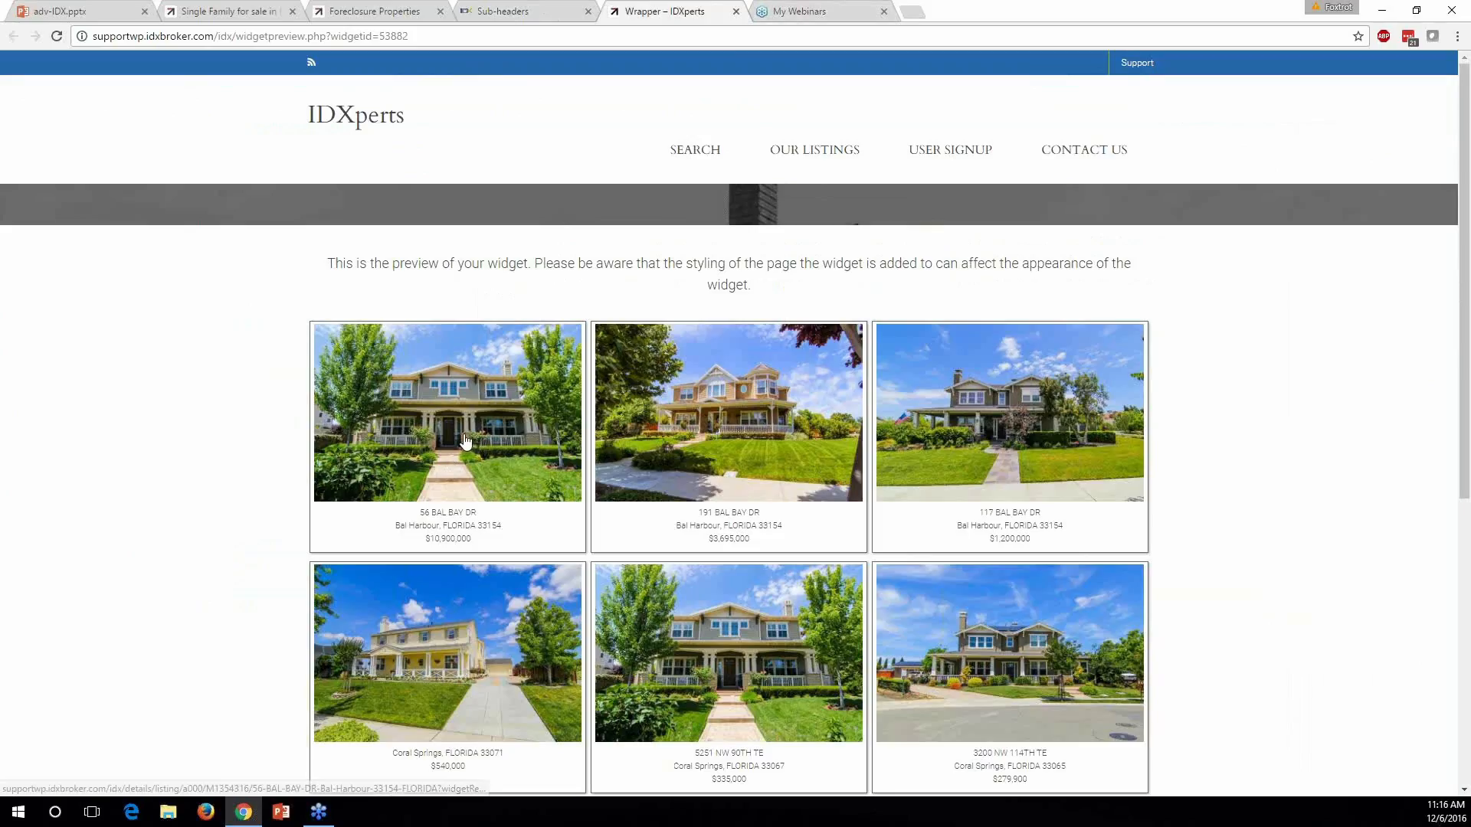
Open the $10,900,000 Bal Harbour listing and check its heading 'Single Family in Bal Harbour for $10,900,000'
left_click(635, 588)
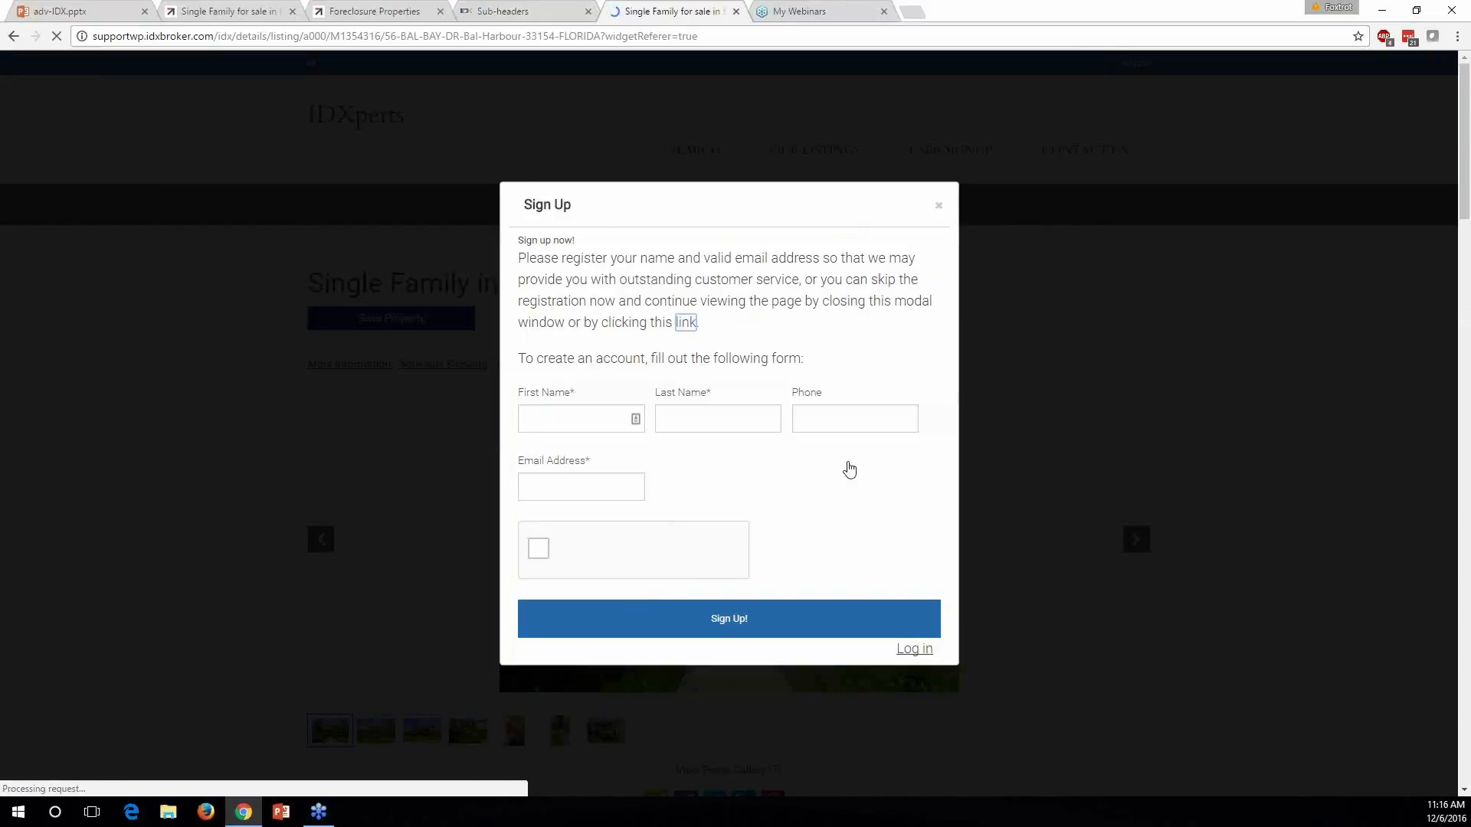
left_click(937, 207)
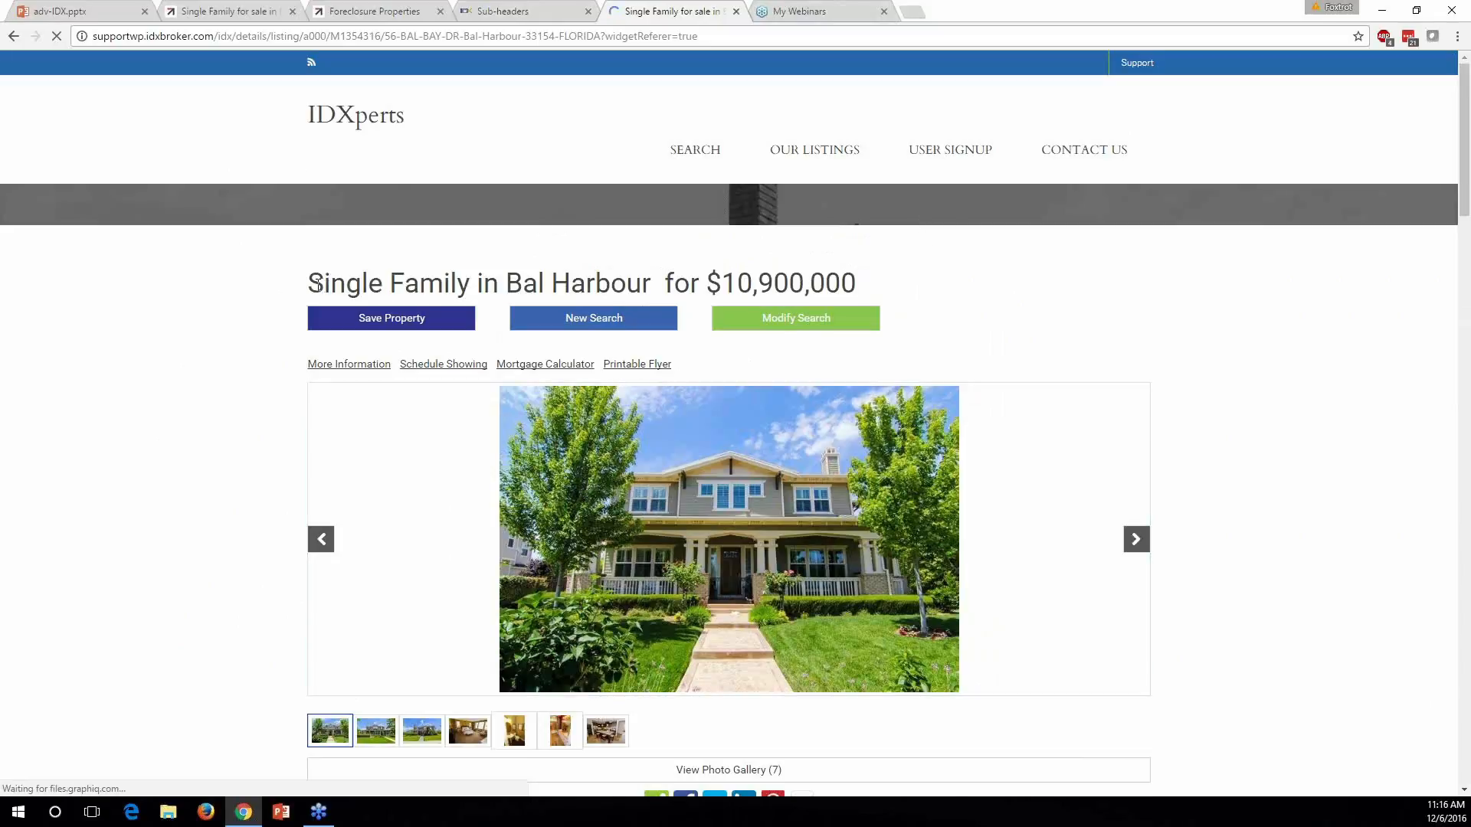
left_click_drag(484, 287, 323, 285)
left_click(503, 285)
left_click_drag(506, 285, 828, 285)
left_click(680, 285)
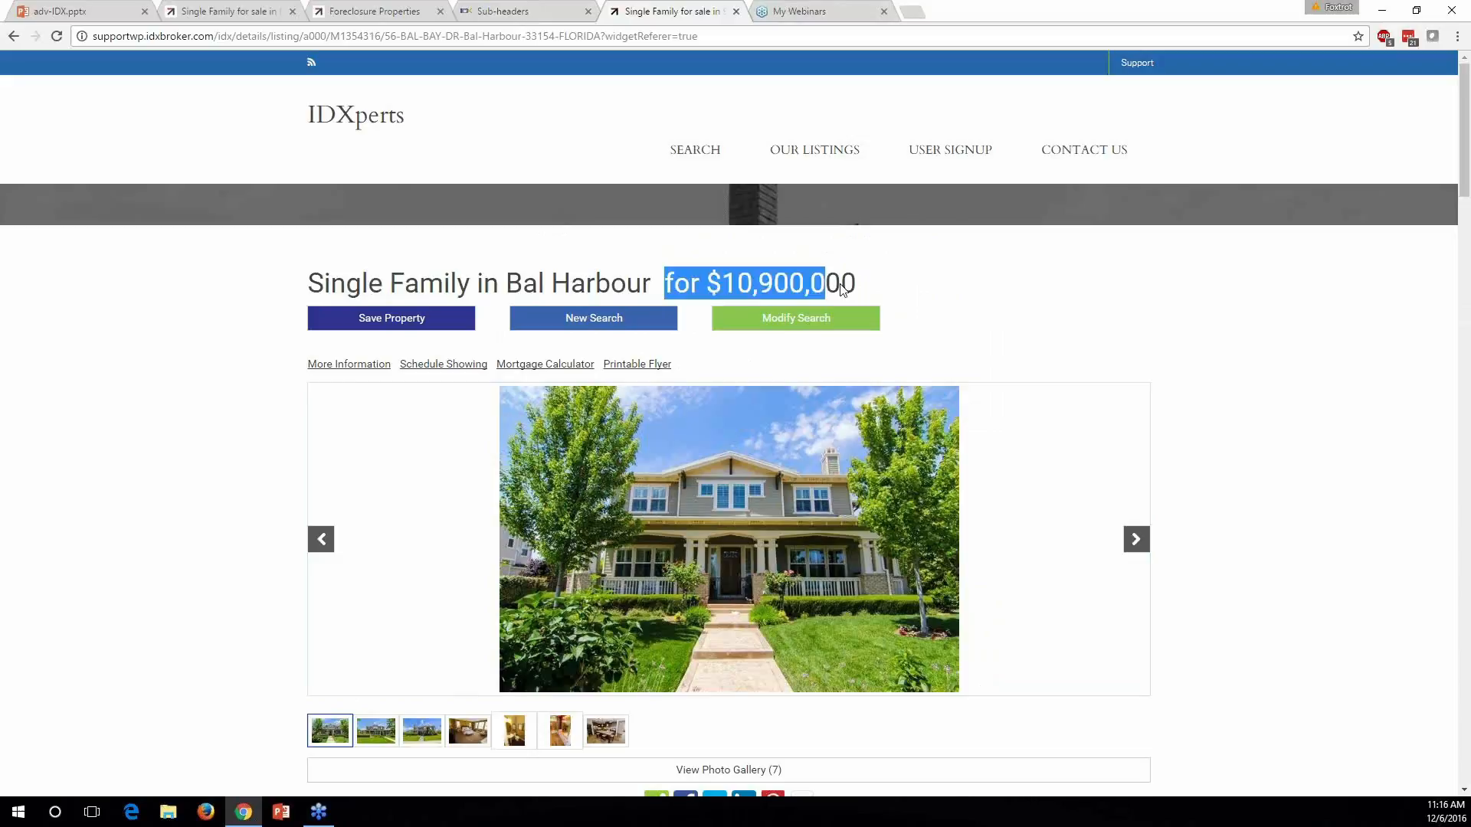
left_click(896, 300)
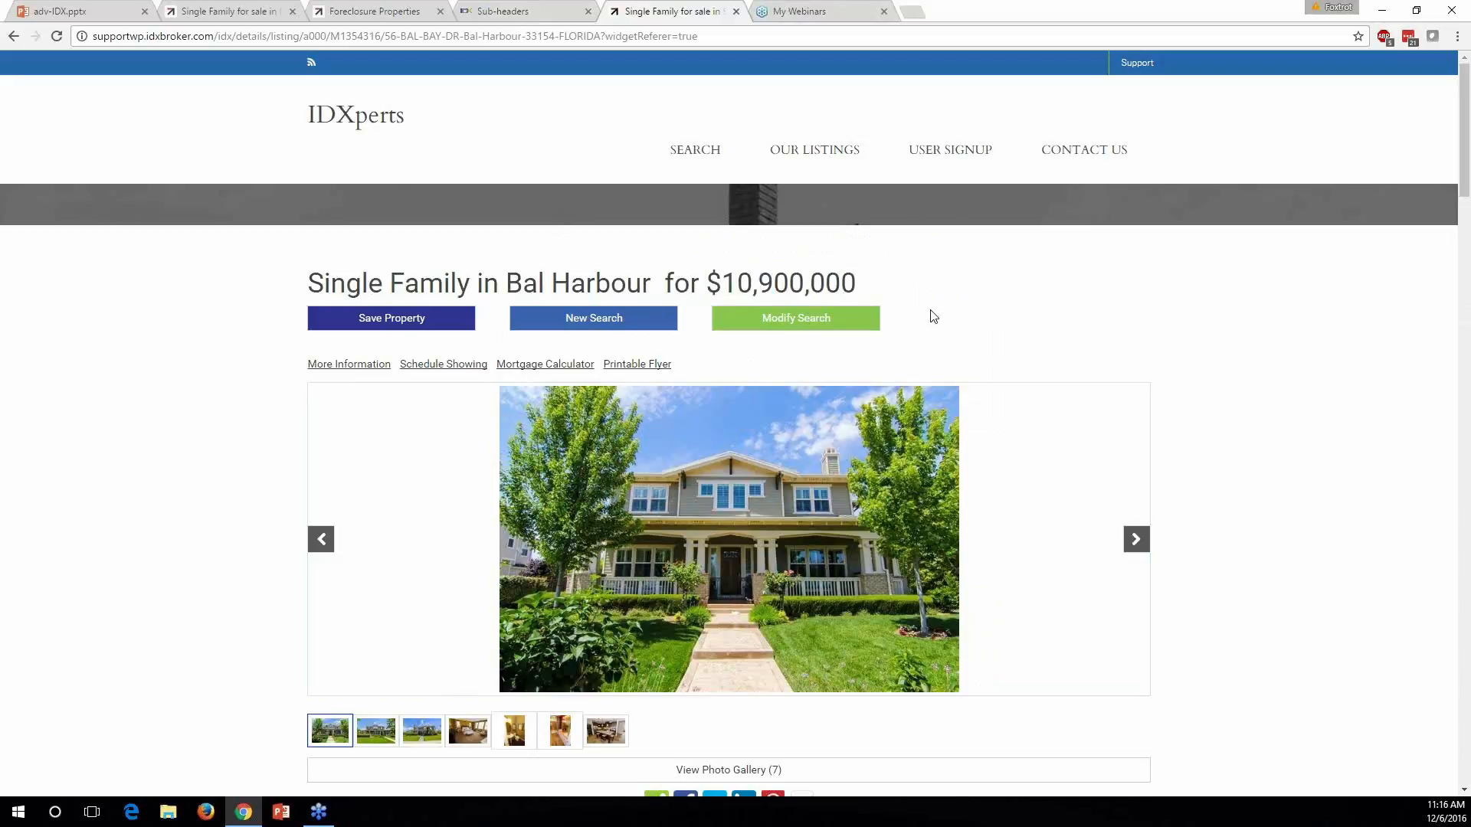
left_click_drag(869, 285, 310, 285)
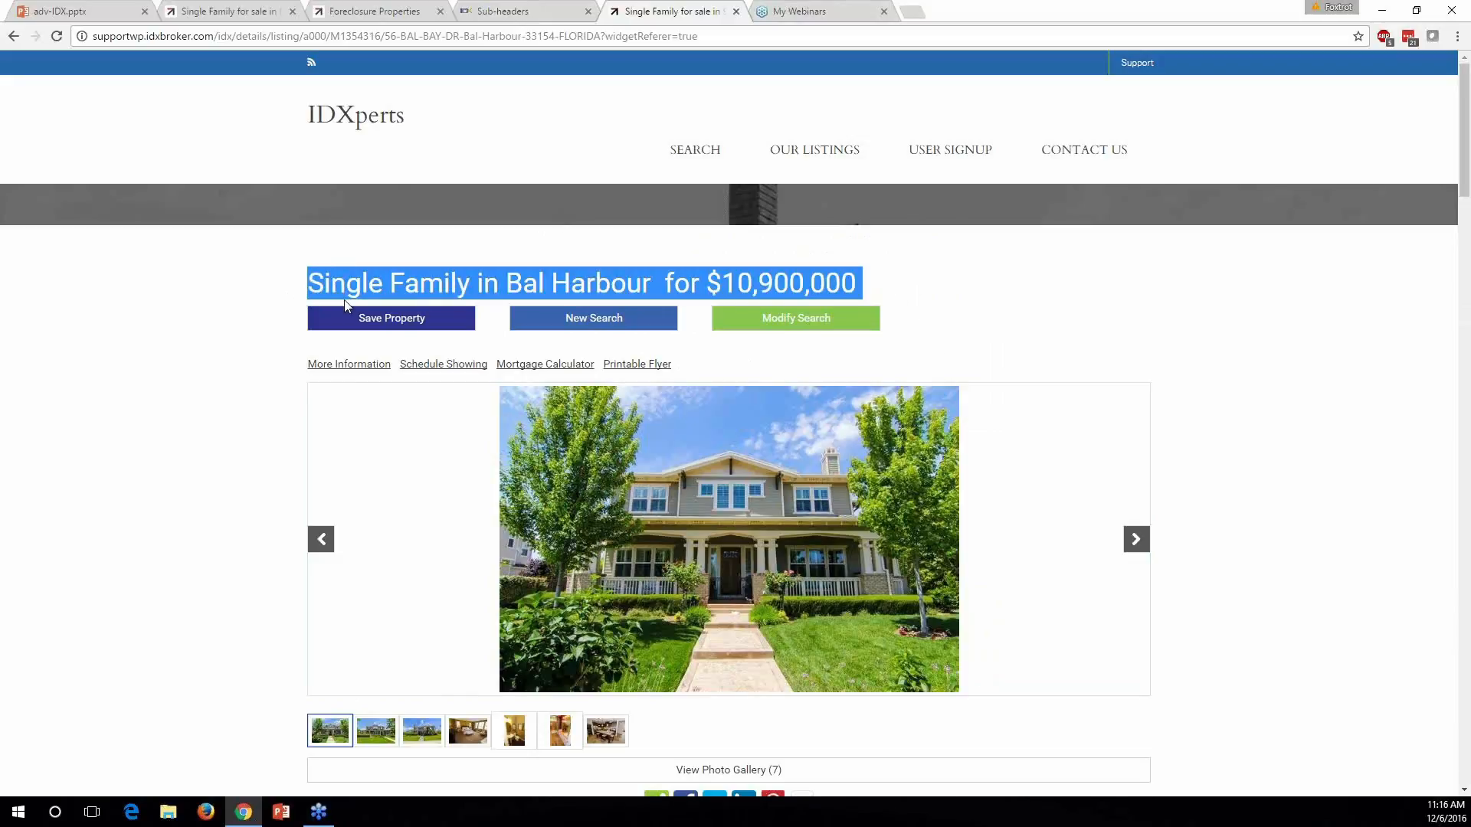
left_click(502, 13)
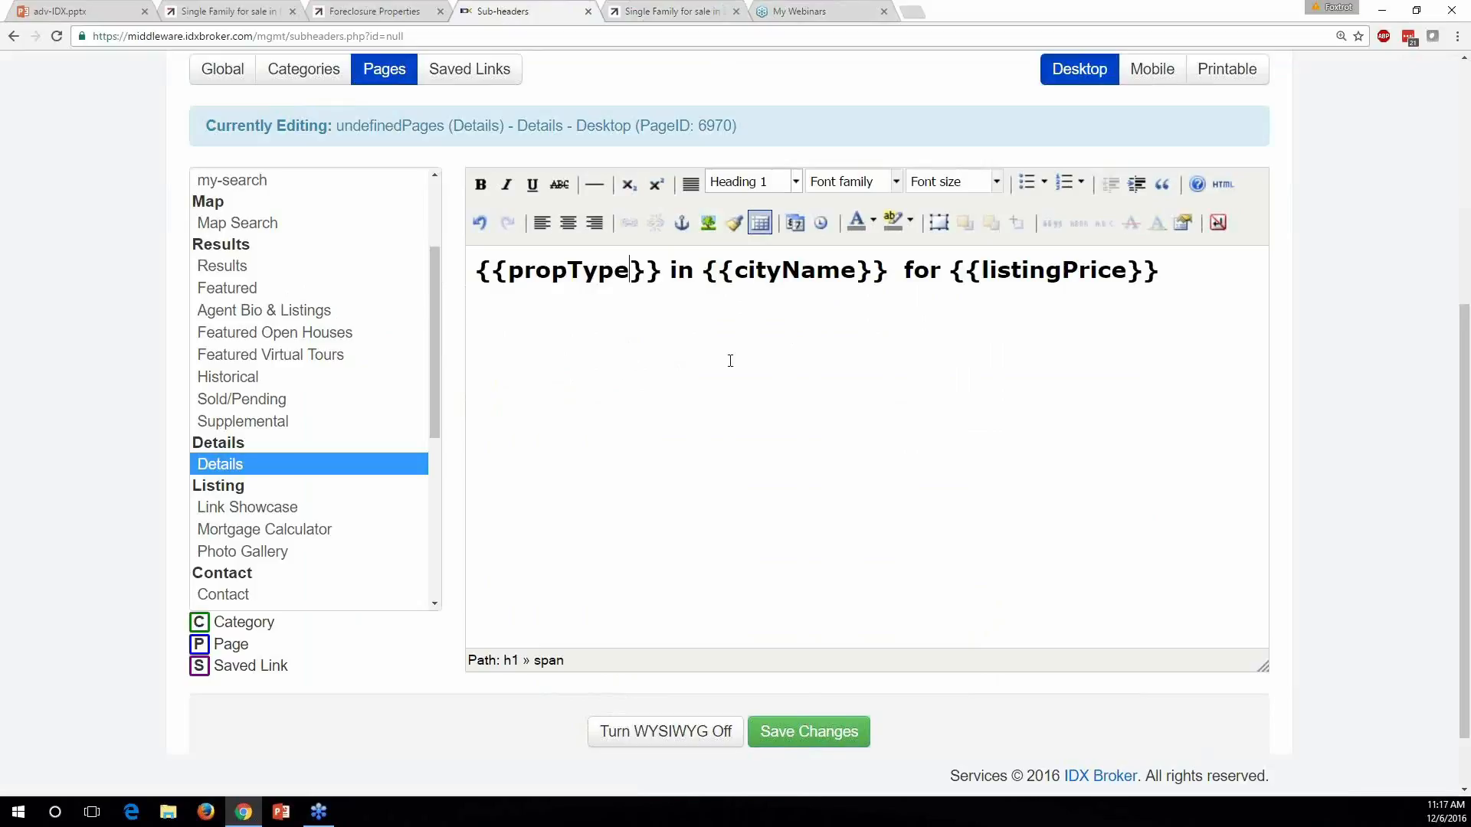
Delete the extra space between {{cityName}} and 'for' in the Details sub-header template
left_click(1180, 278)
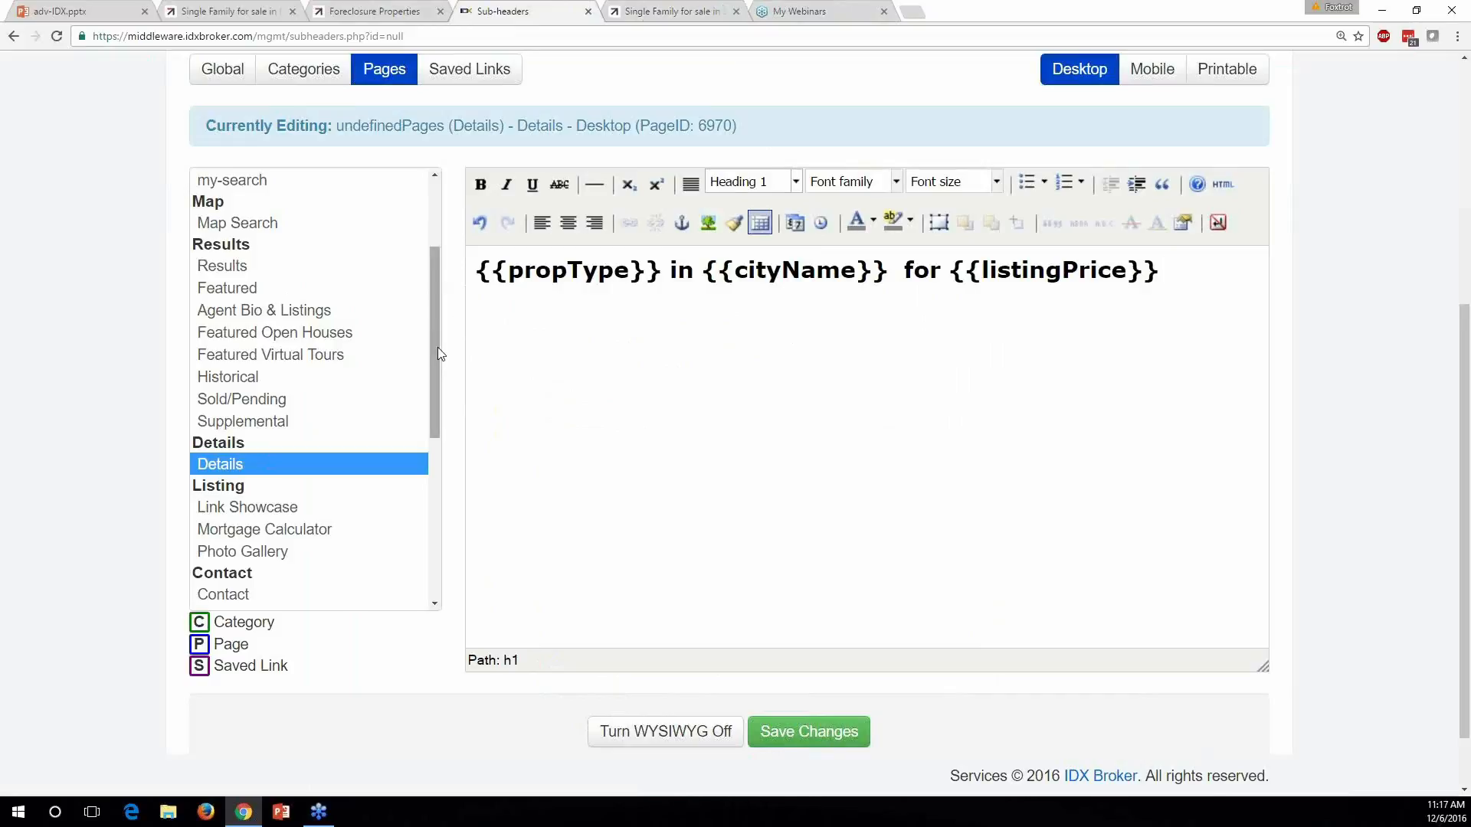
scroll(414, 395, "down", 2)
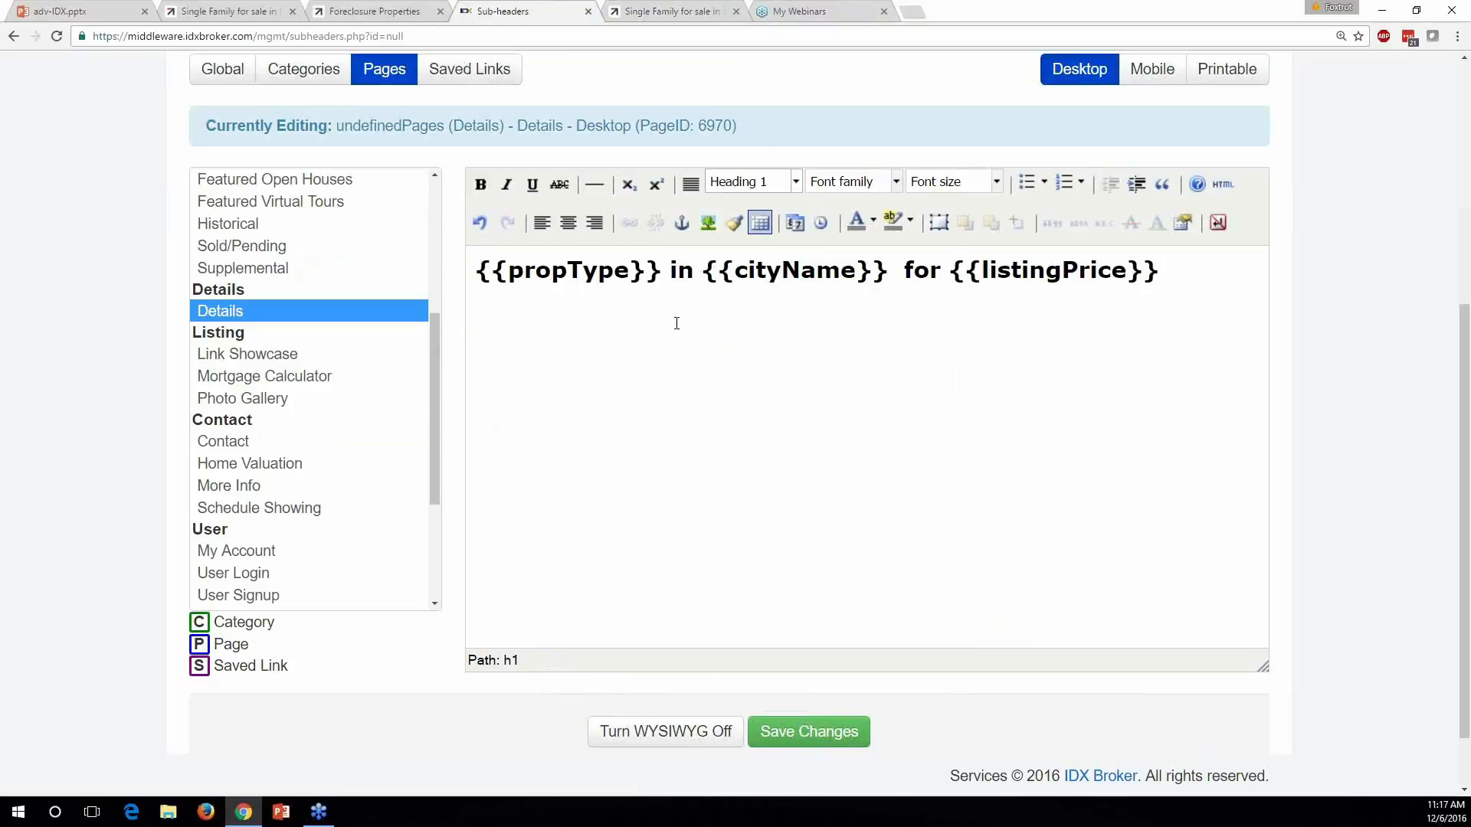
scroll(676, 323, "up", 2)
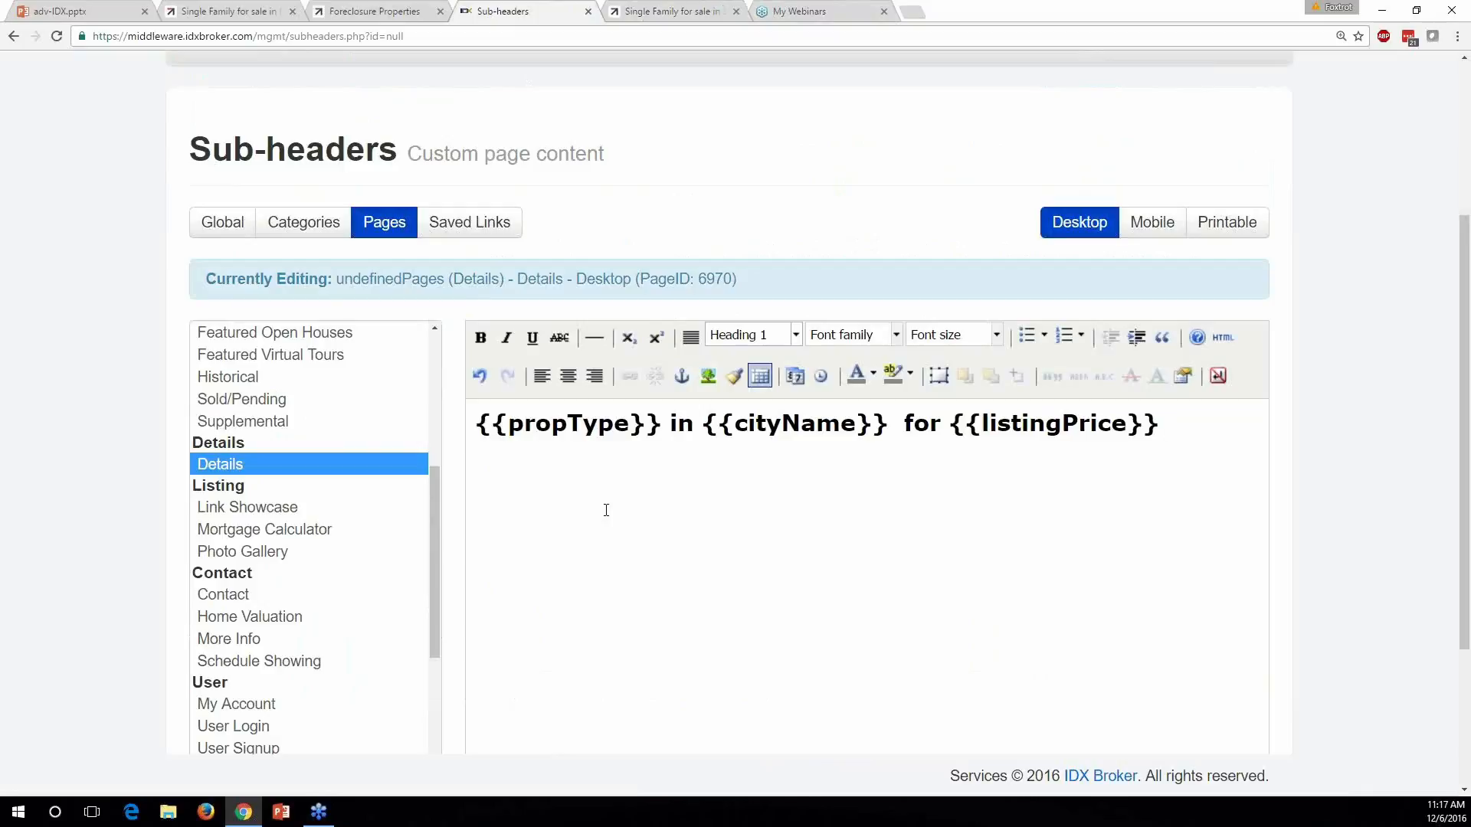
scroll(606, 510, "down", 1)
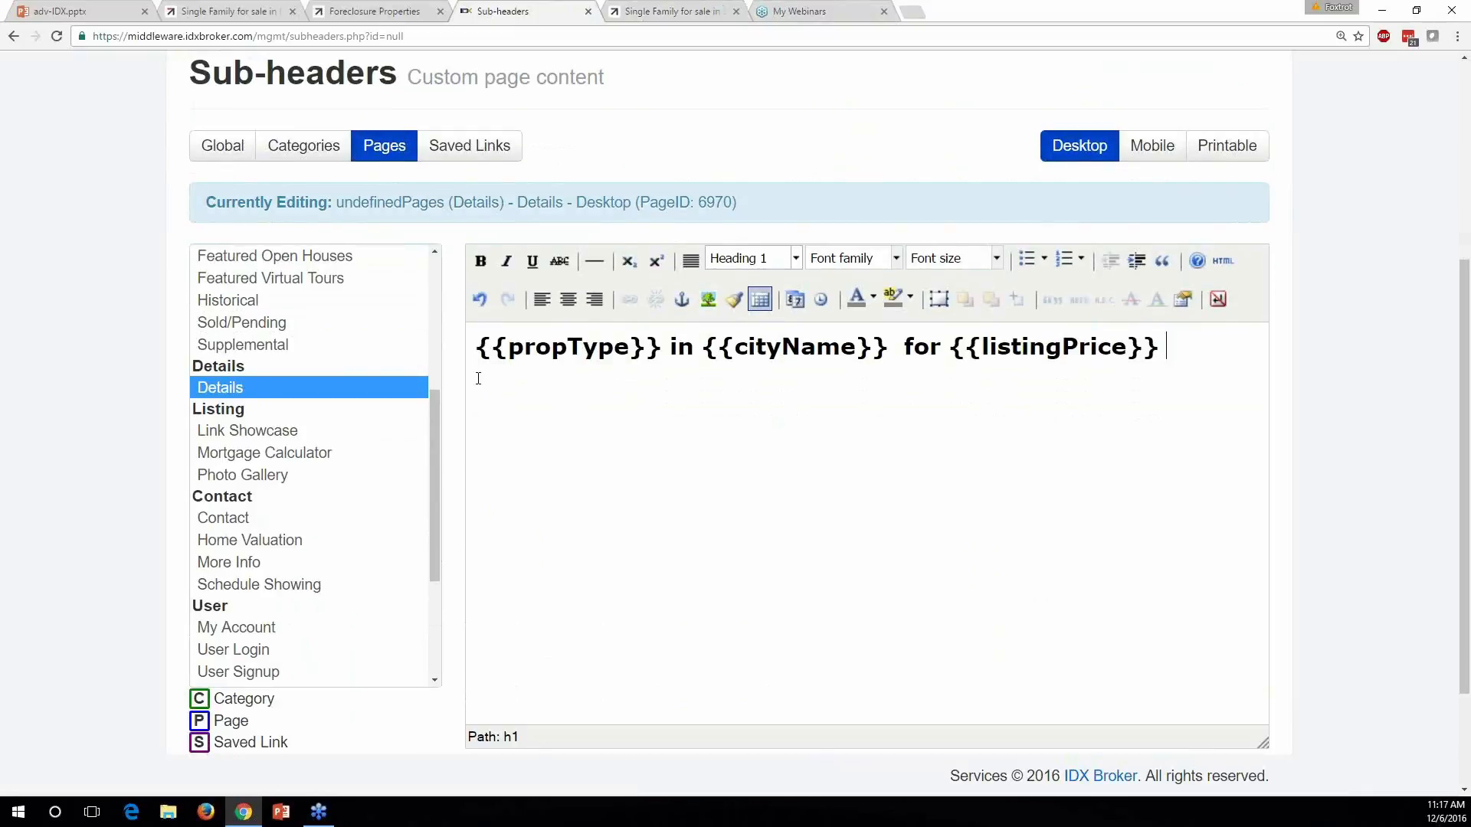
left_click(478, 346)
scroll(574, 411, "down", 1)
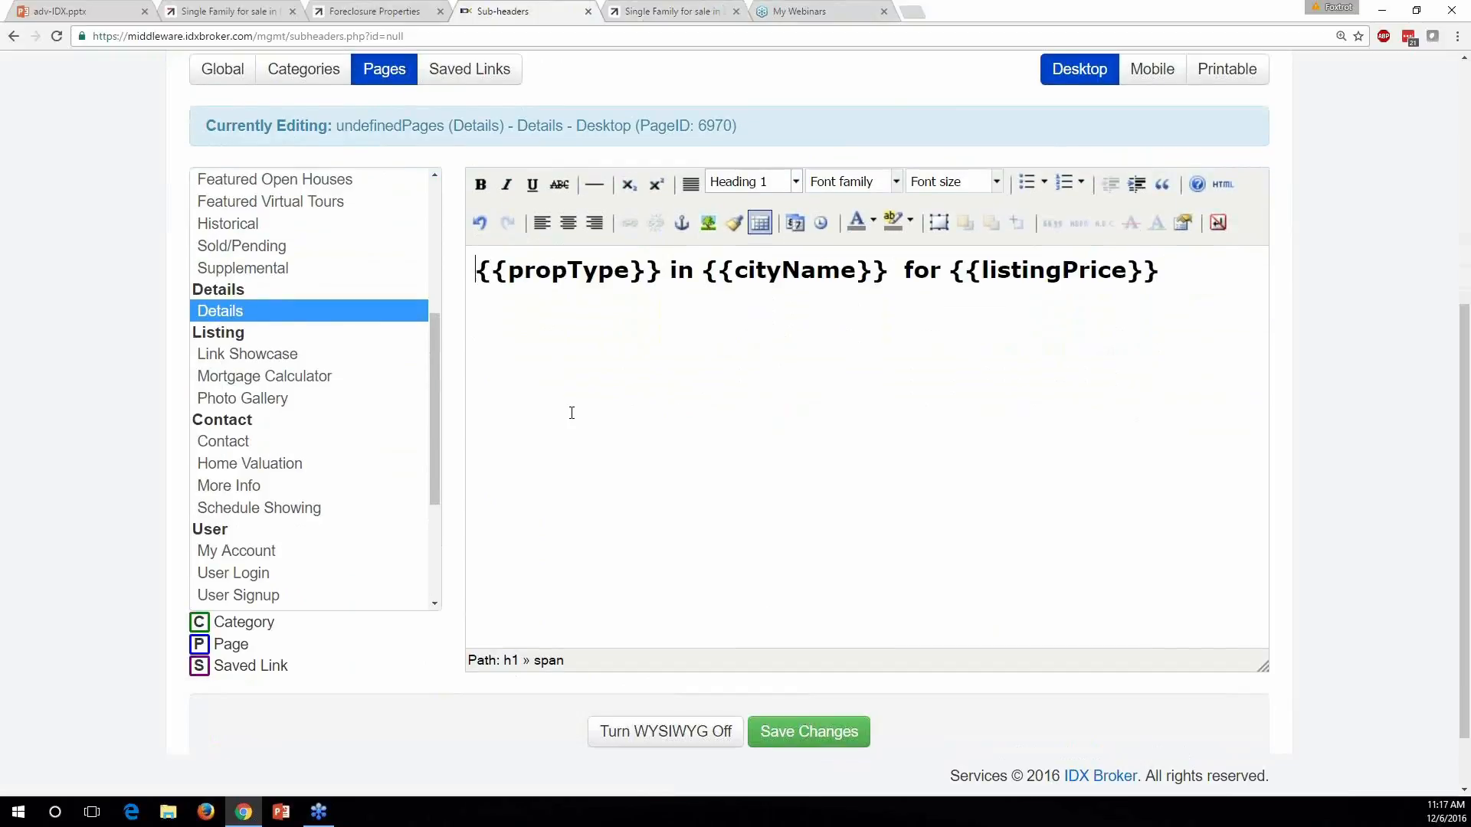
scroll(573, 422, "up", 1)
left_click(888, 348)
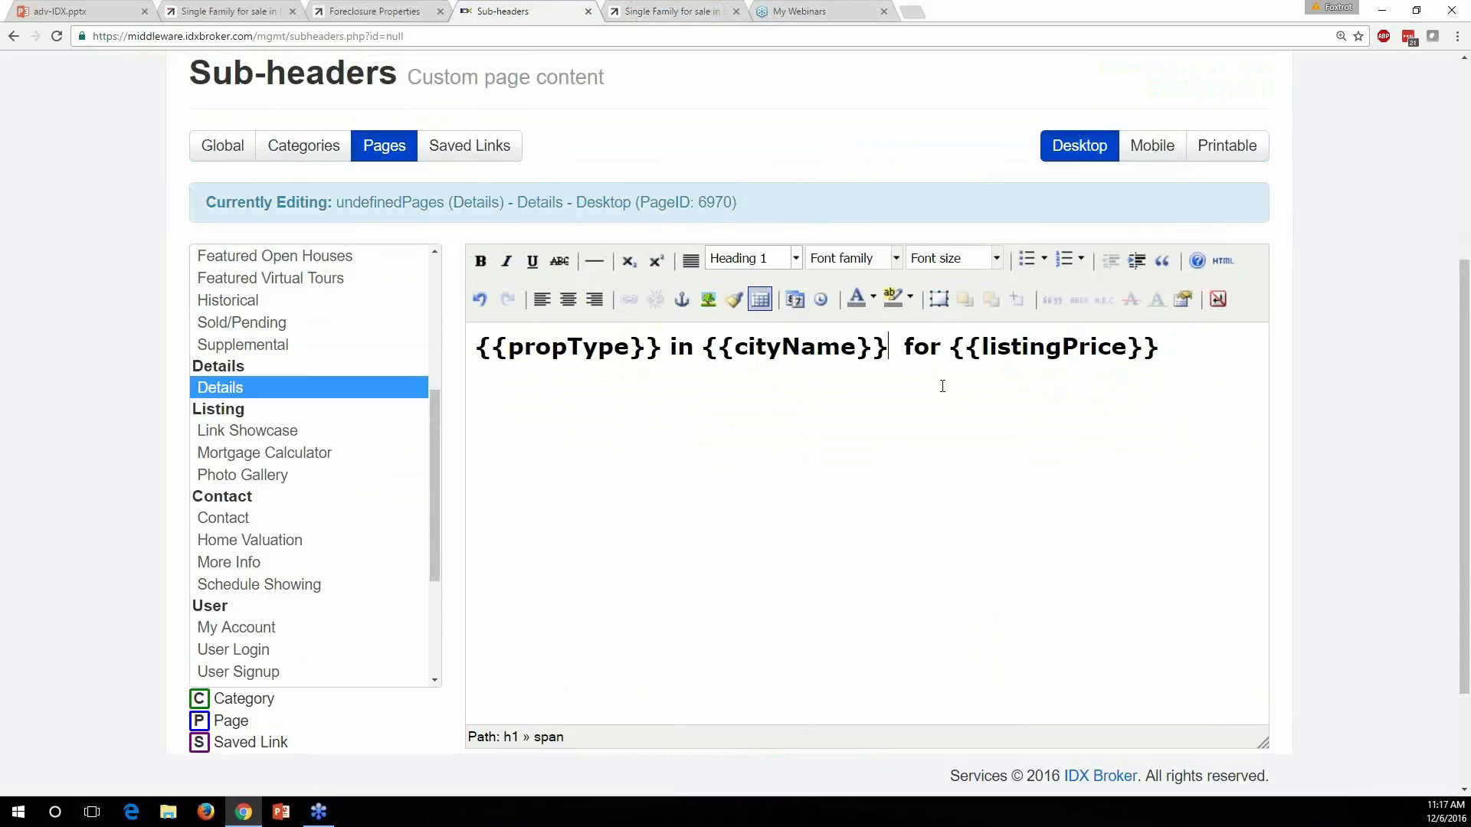
key("Delete")
scroll(942, 386, "down", 2)
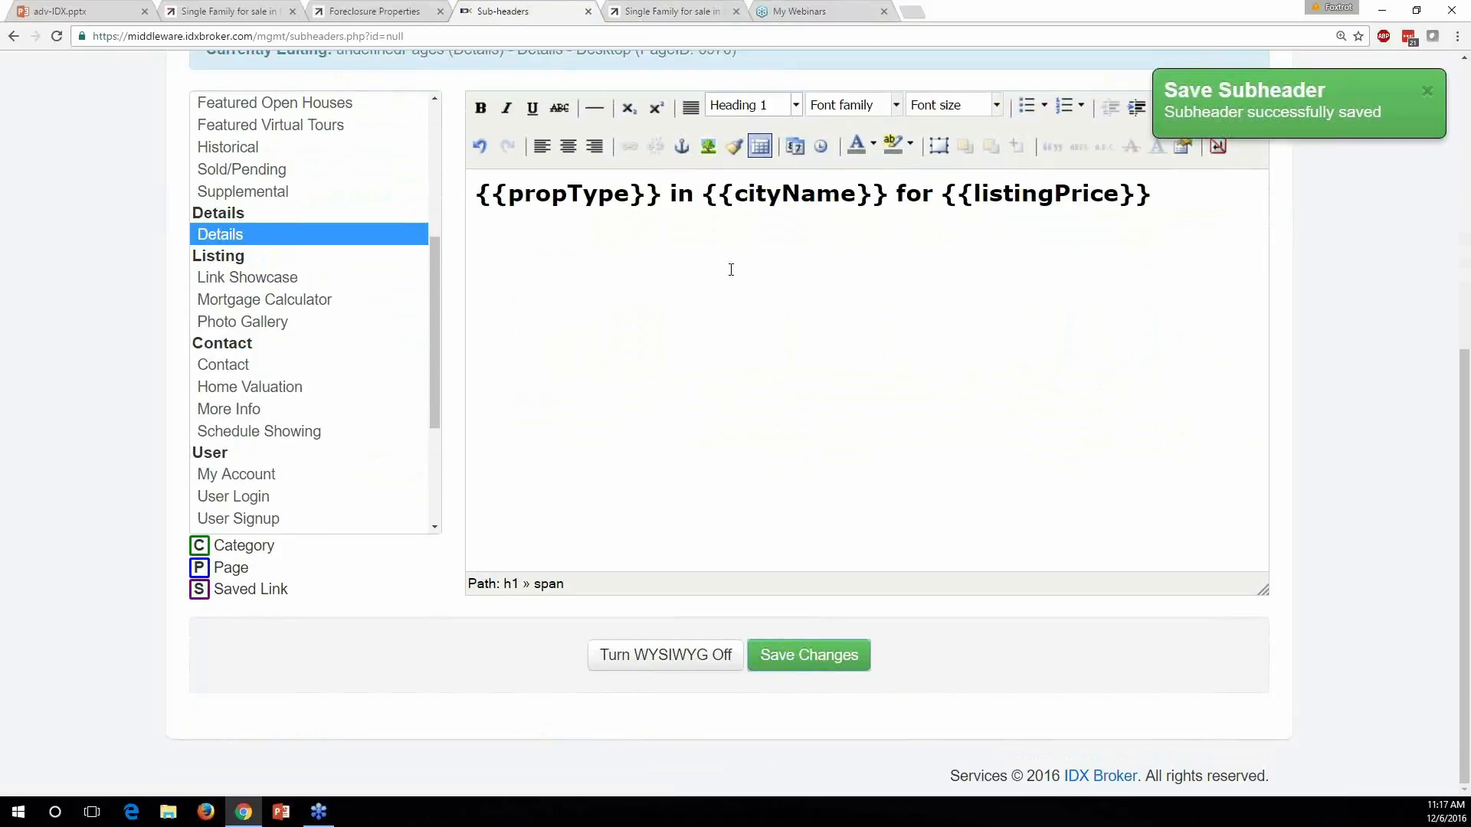
left_click(691, 12)
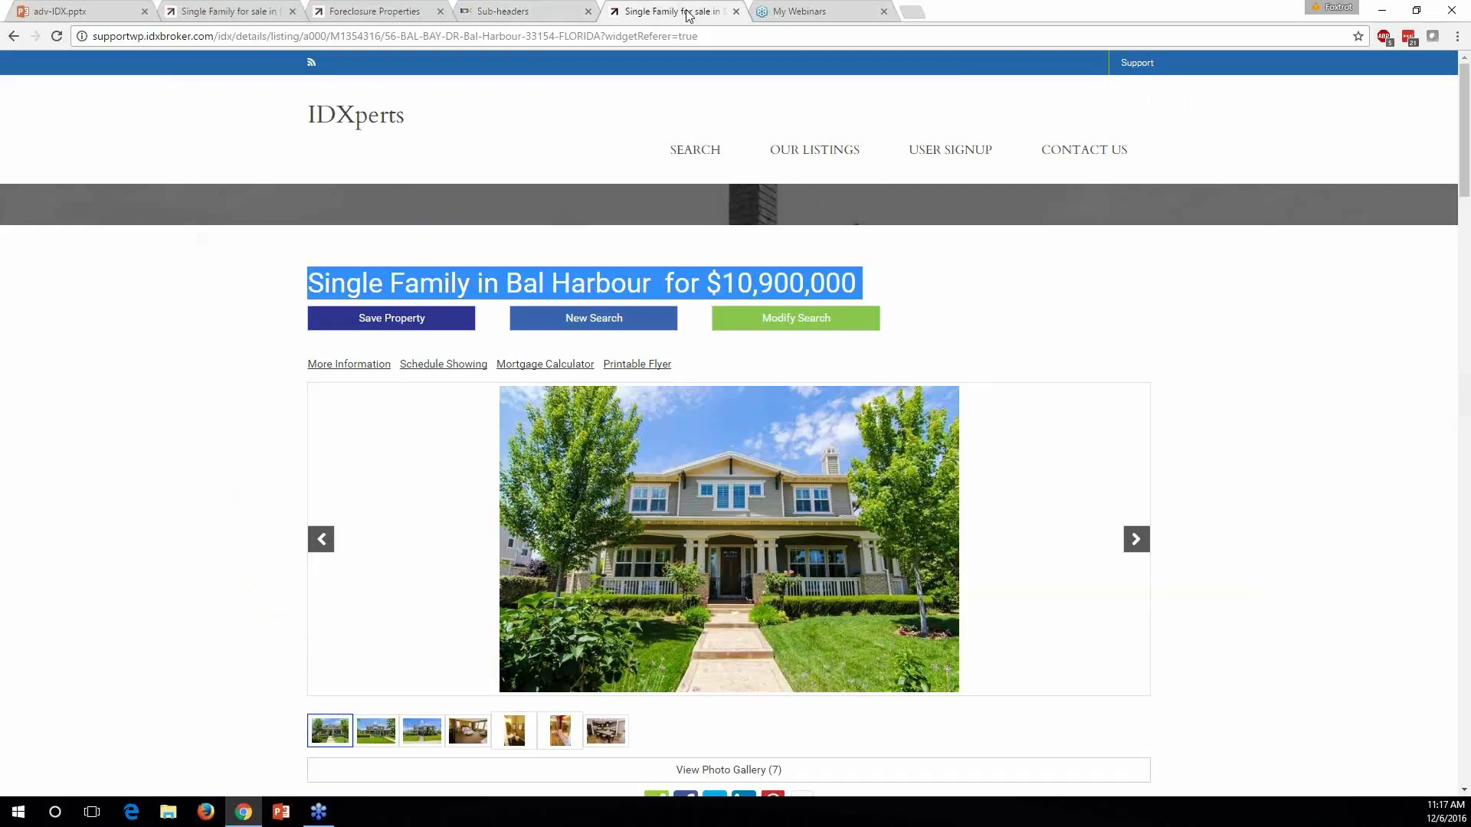
Title the Advanced Search page 'Advanced Property Search' and save its preferences
left_click(245, 315)
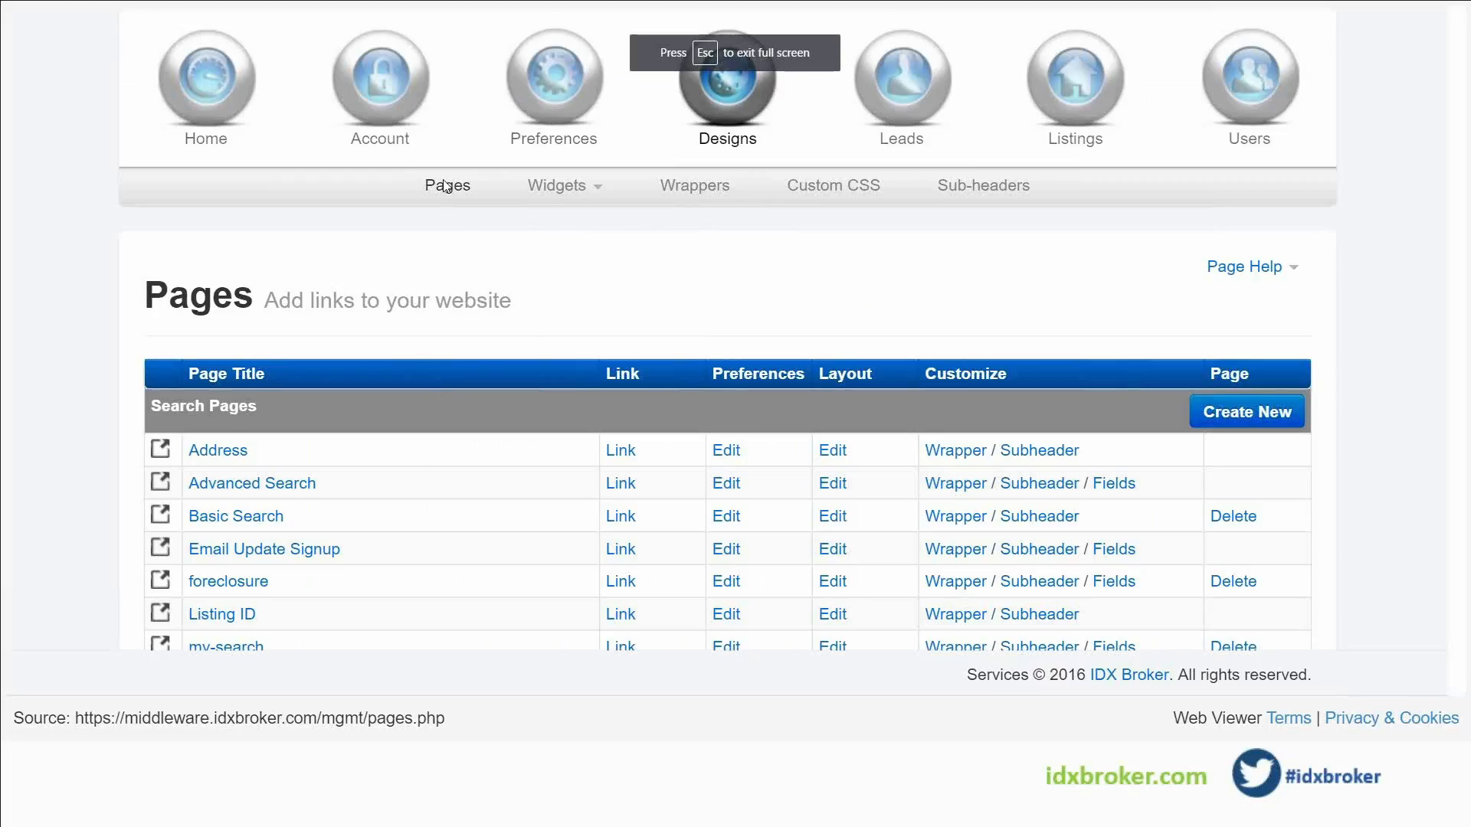
scroll(395, 329, "down", 3)
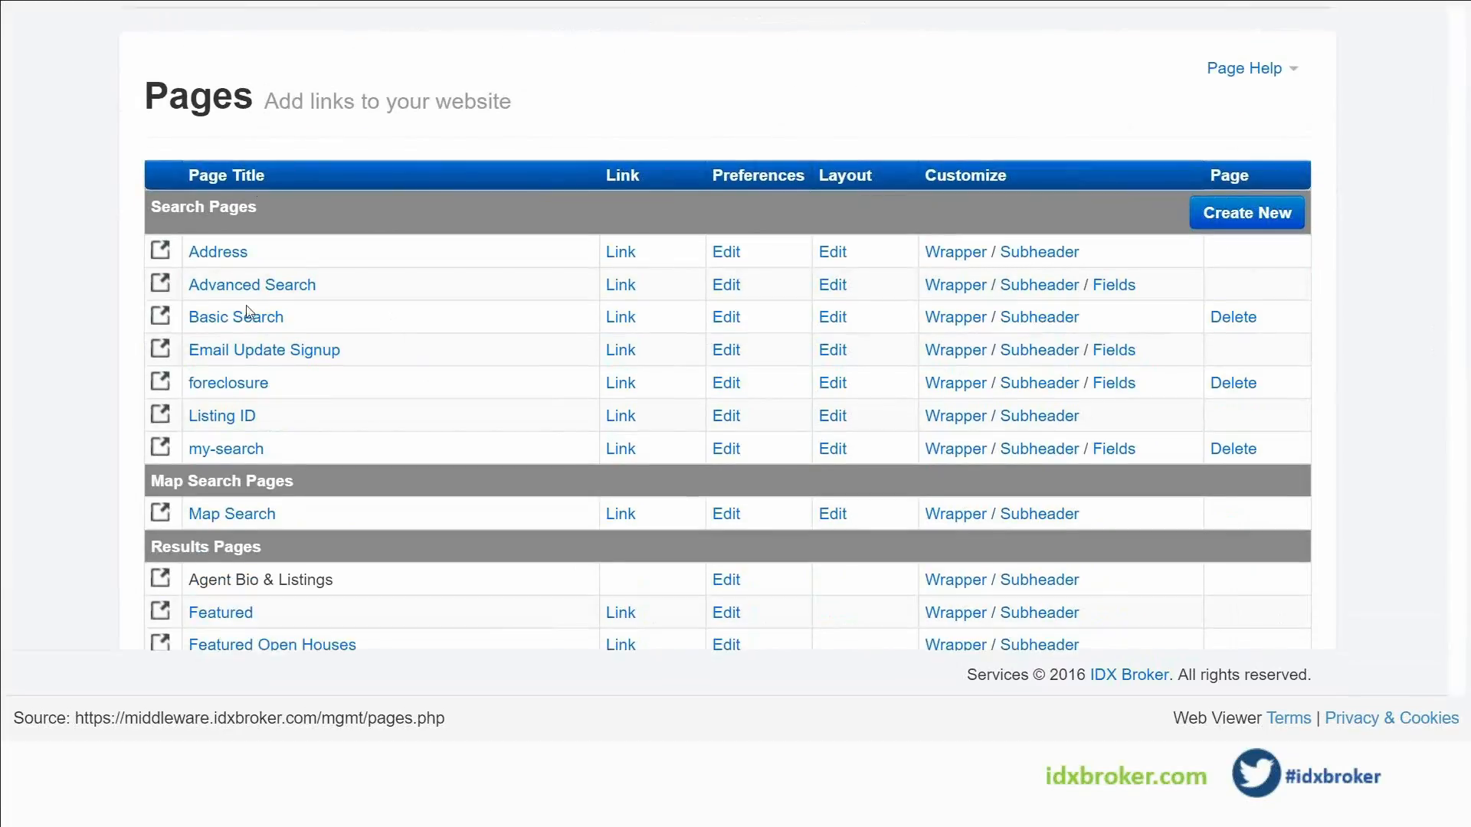
left_click(726, 285)
scroll(364, 387, "down", 4)
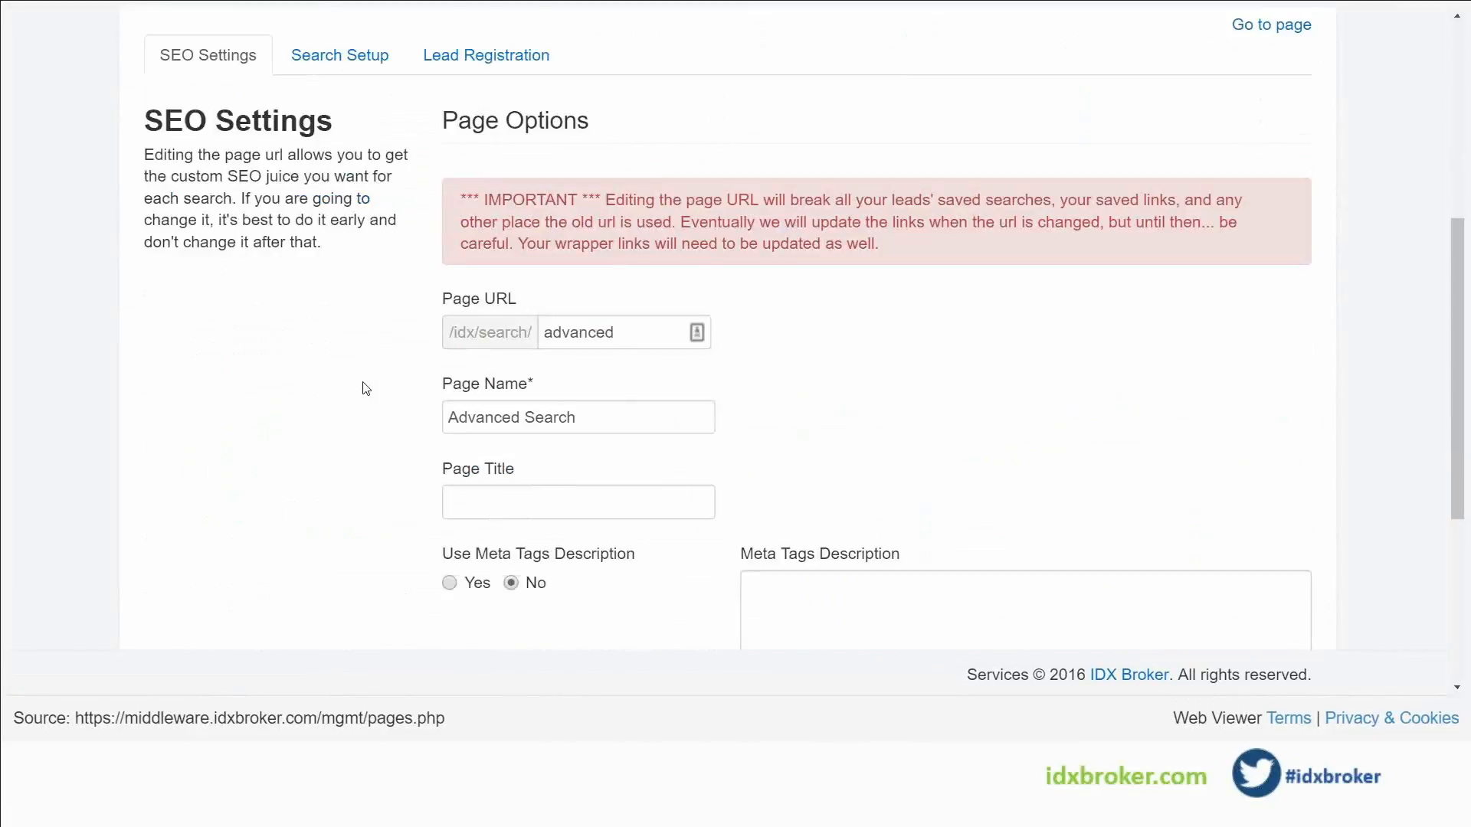
left_click(559, 347)
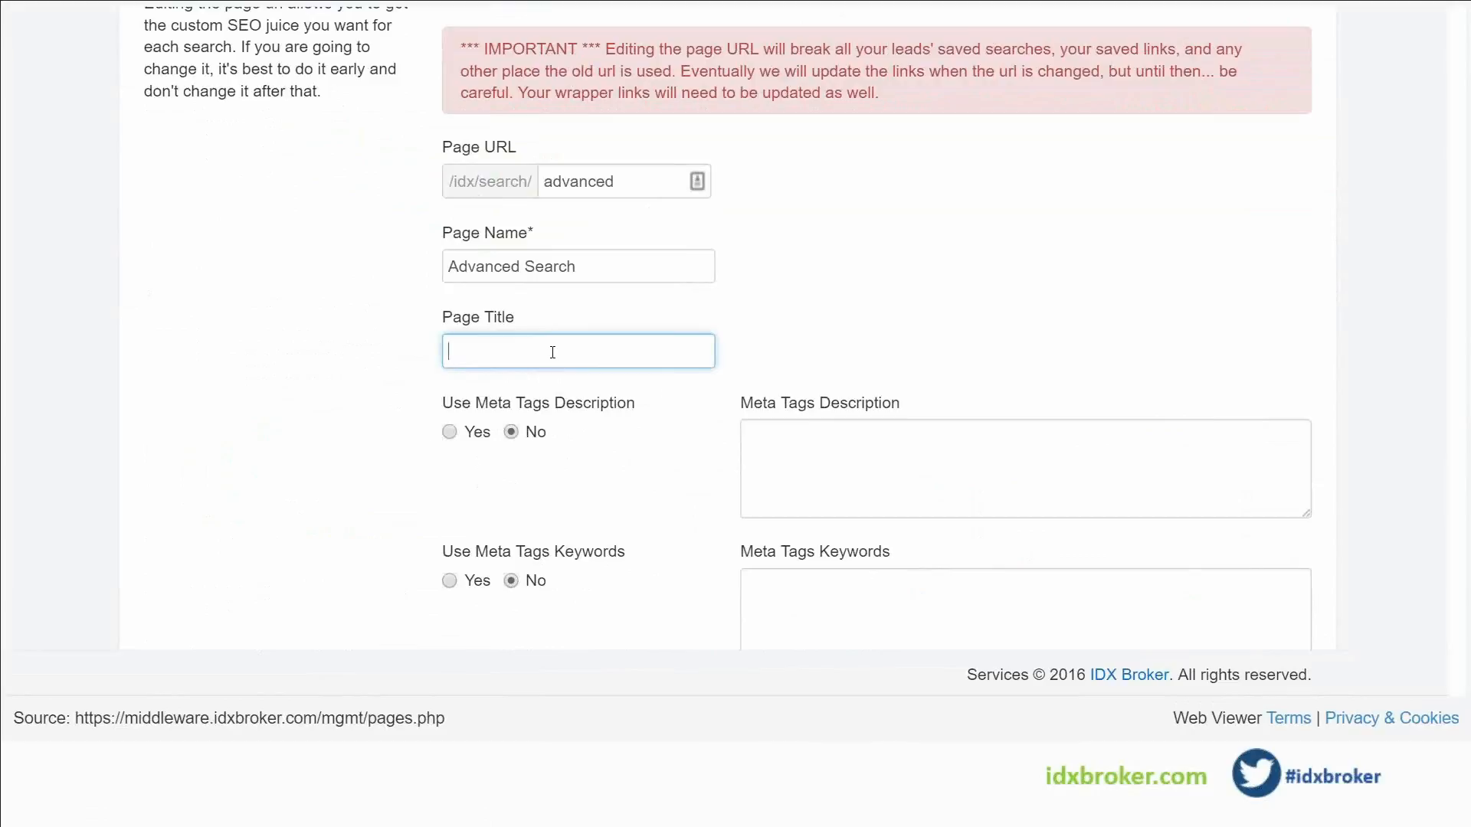
type("Advanced Prop")
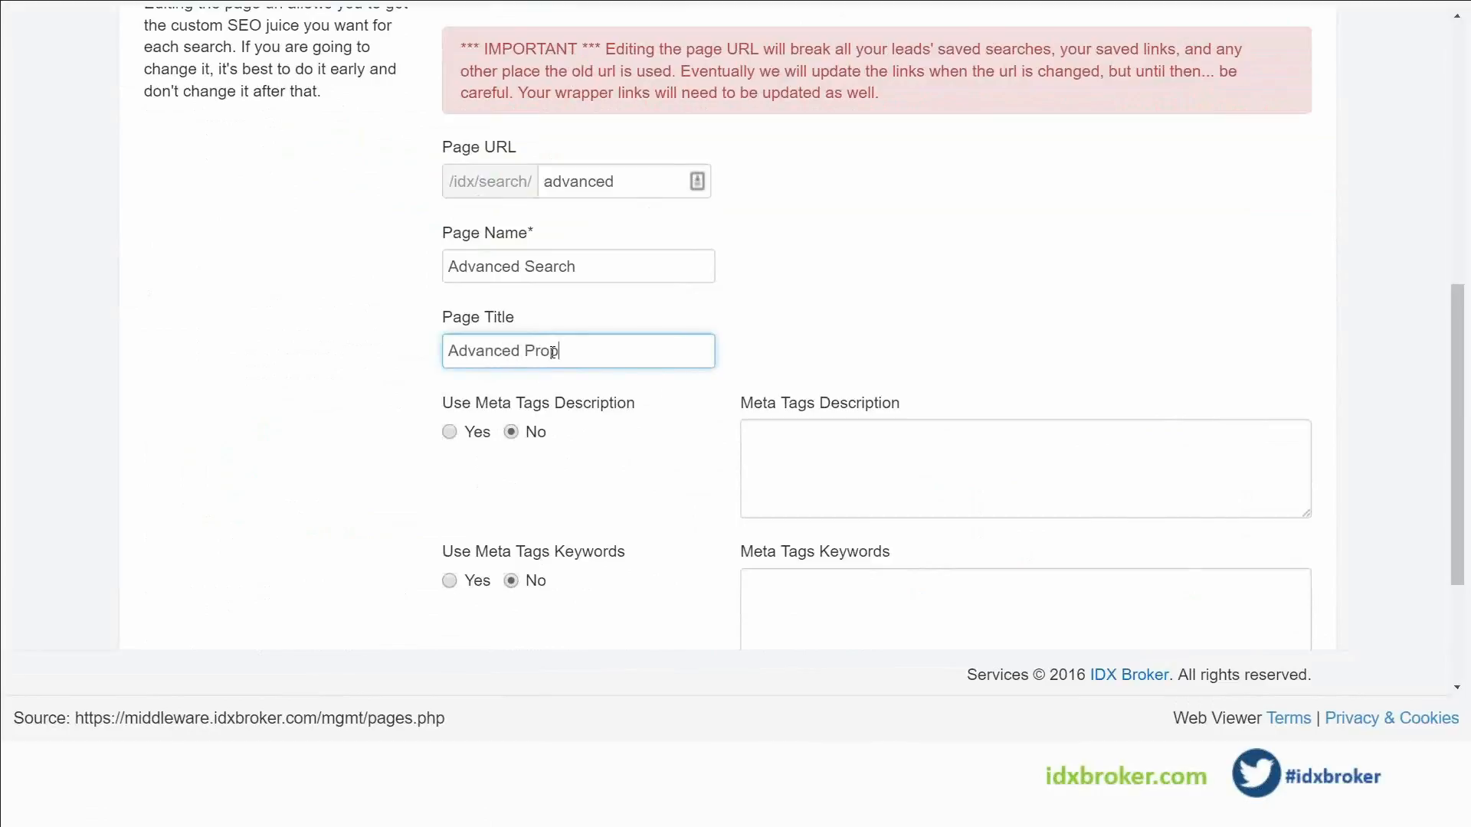
type("erty Search")
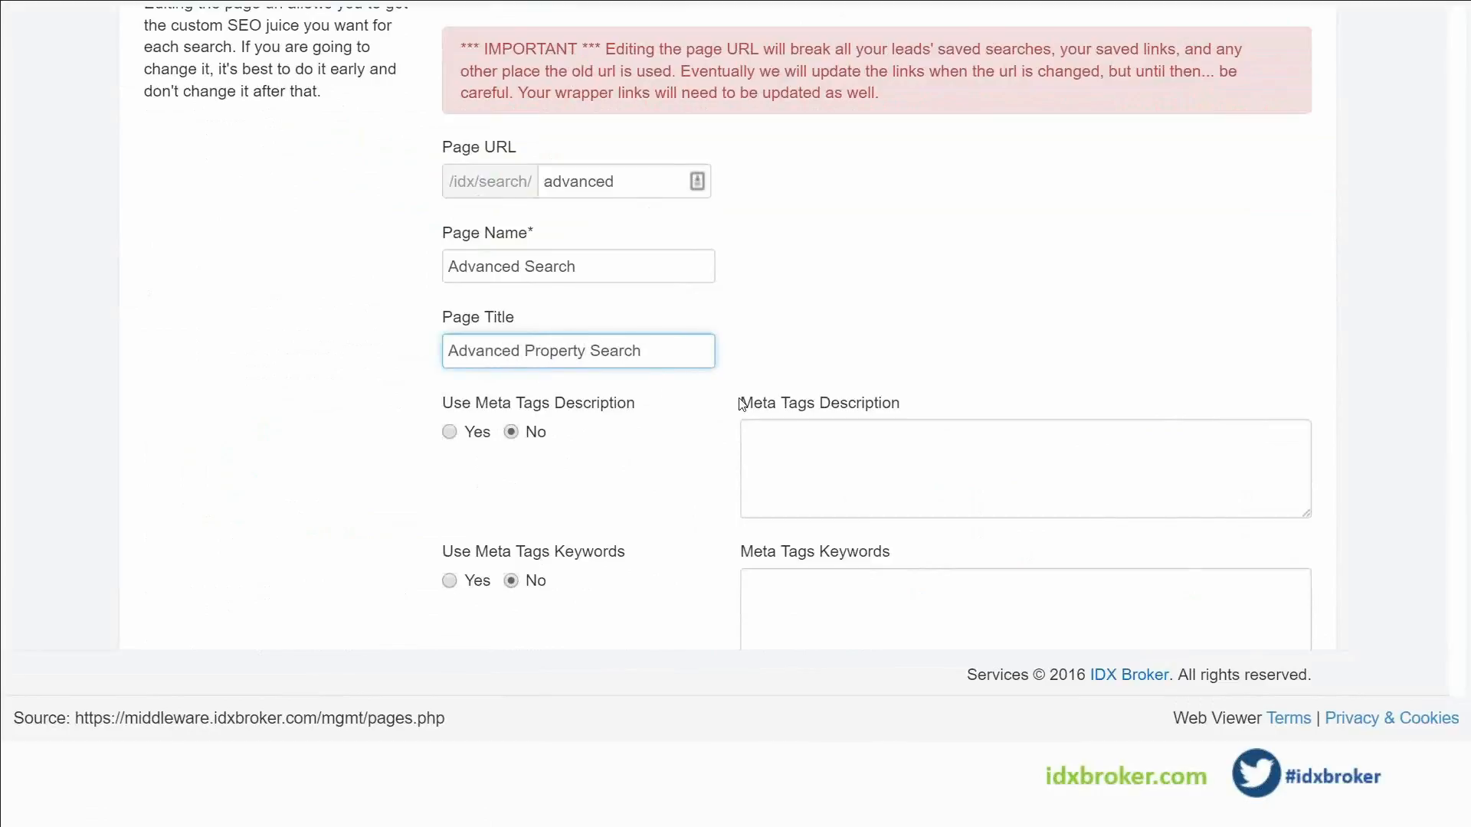
scroll(755, 434, "down", 3)
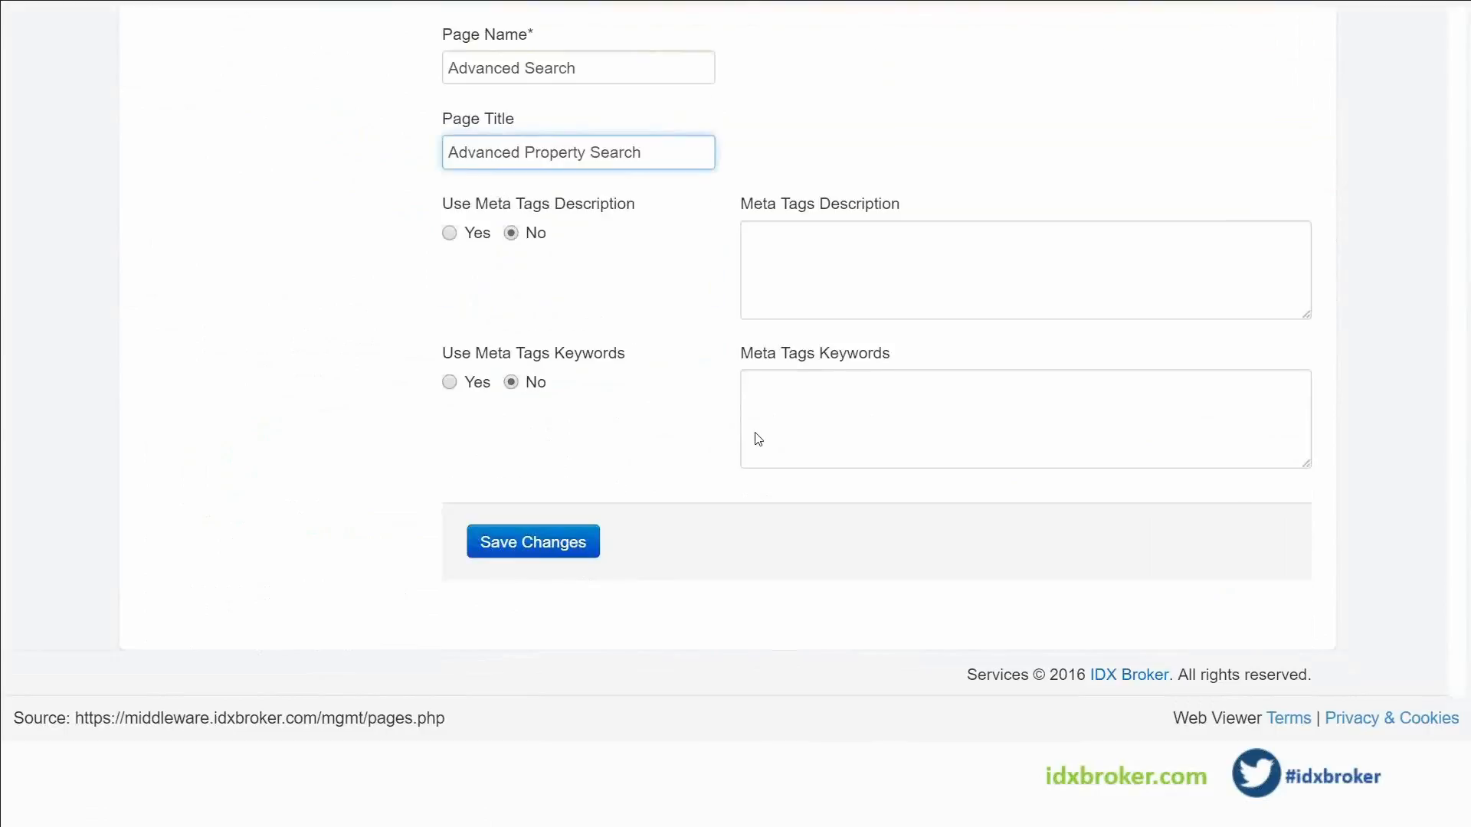
left_click(511, 560)
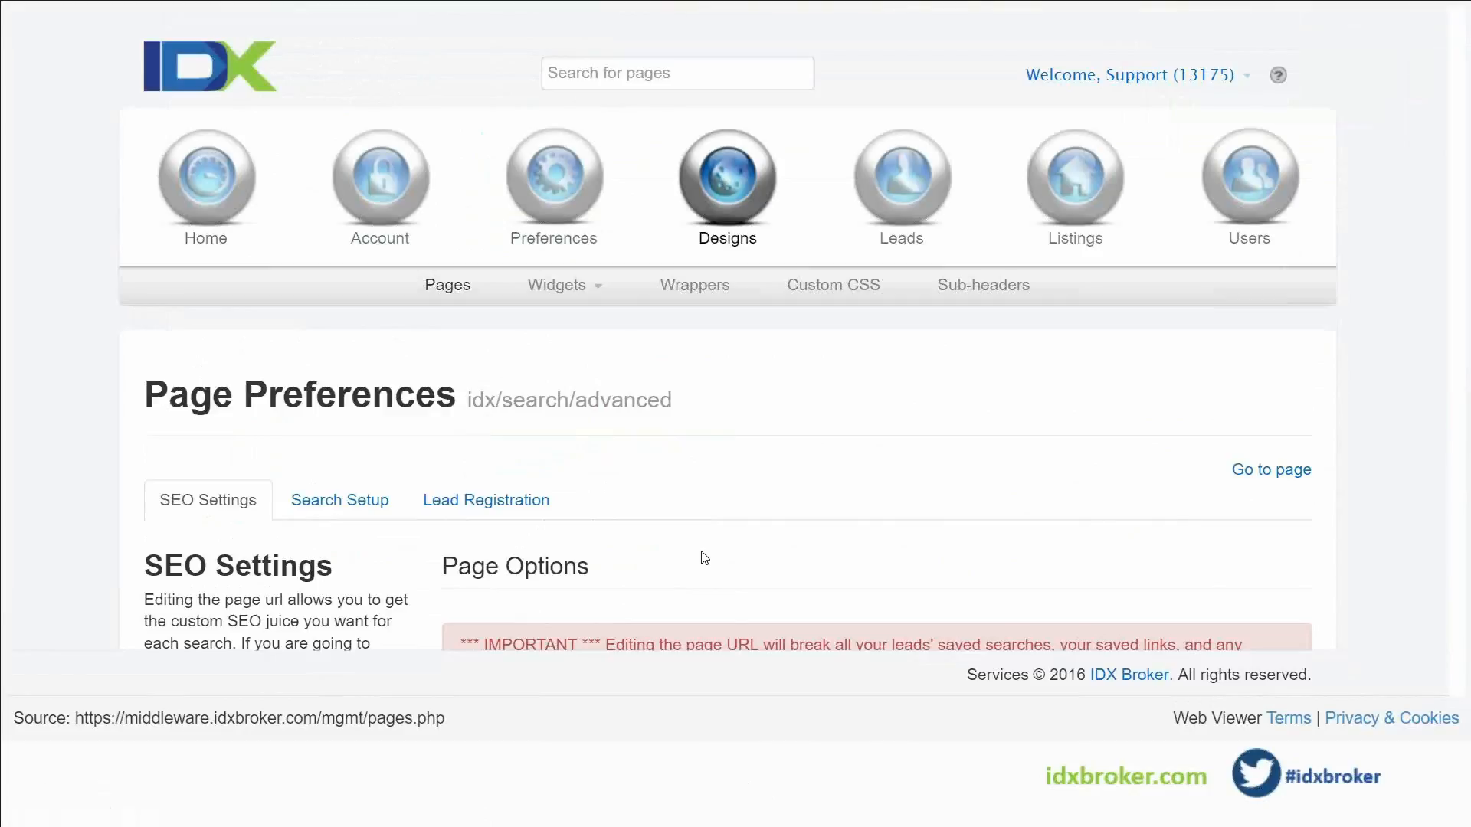
Go back to the Pages list and open Preferences for the Details page (idx/details/listing)
scroll(703, 553, "down", 1)
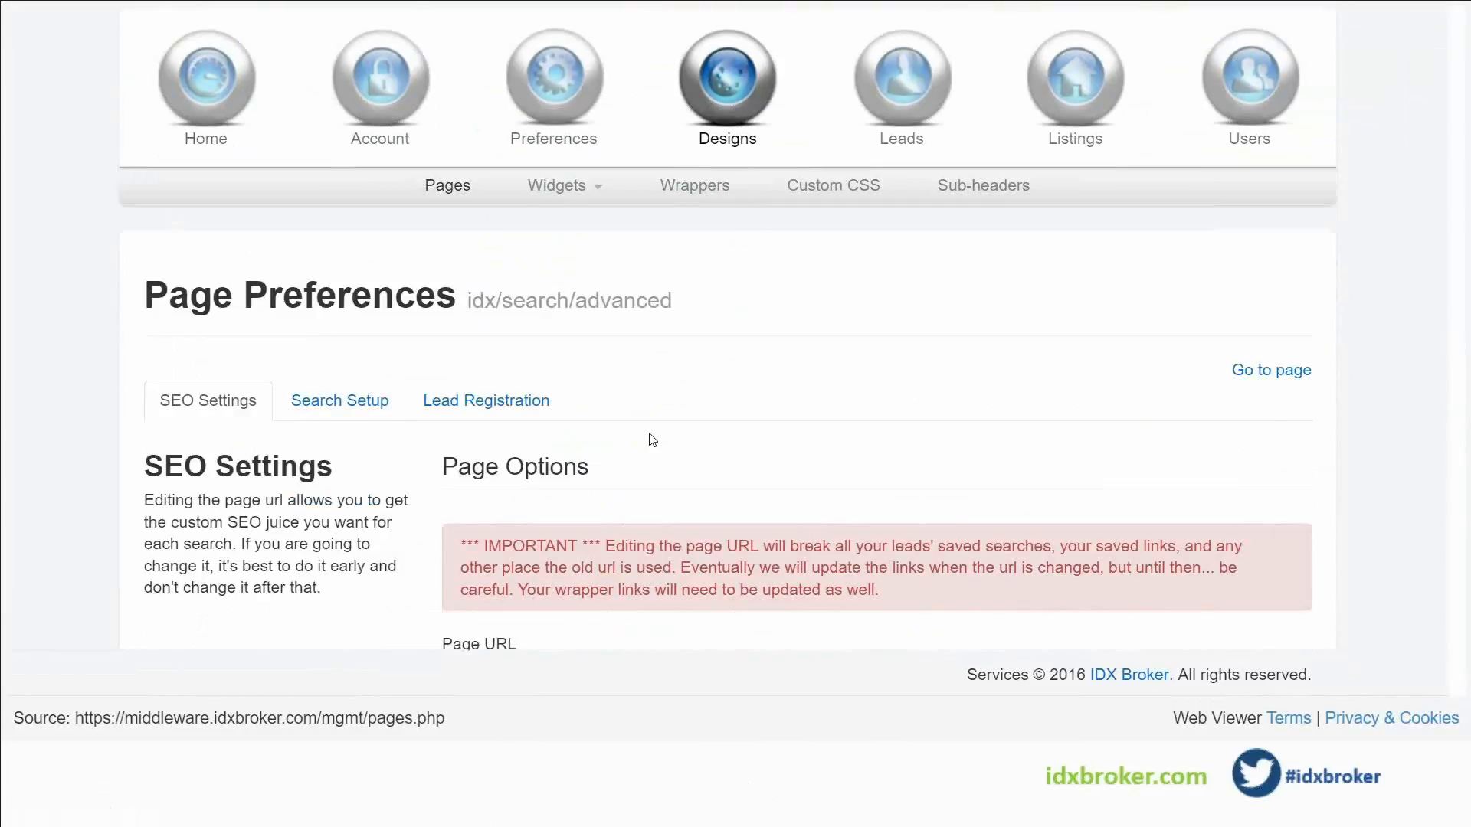
scroll(651, 459, "down", 10)
scroll(659, 513, "up", 10)
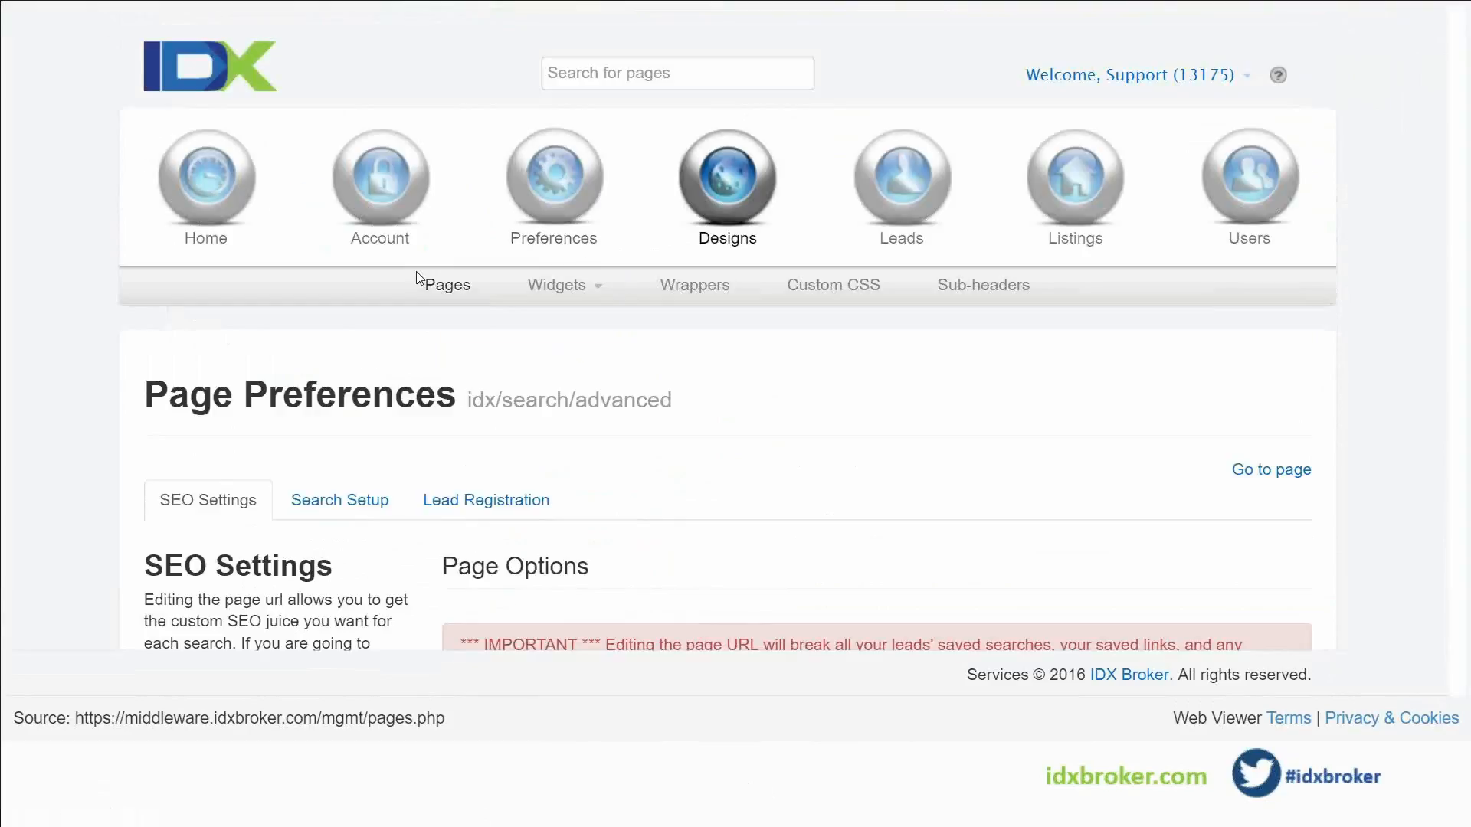
left_click(475, 293)
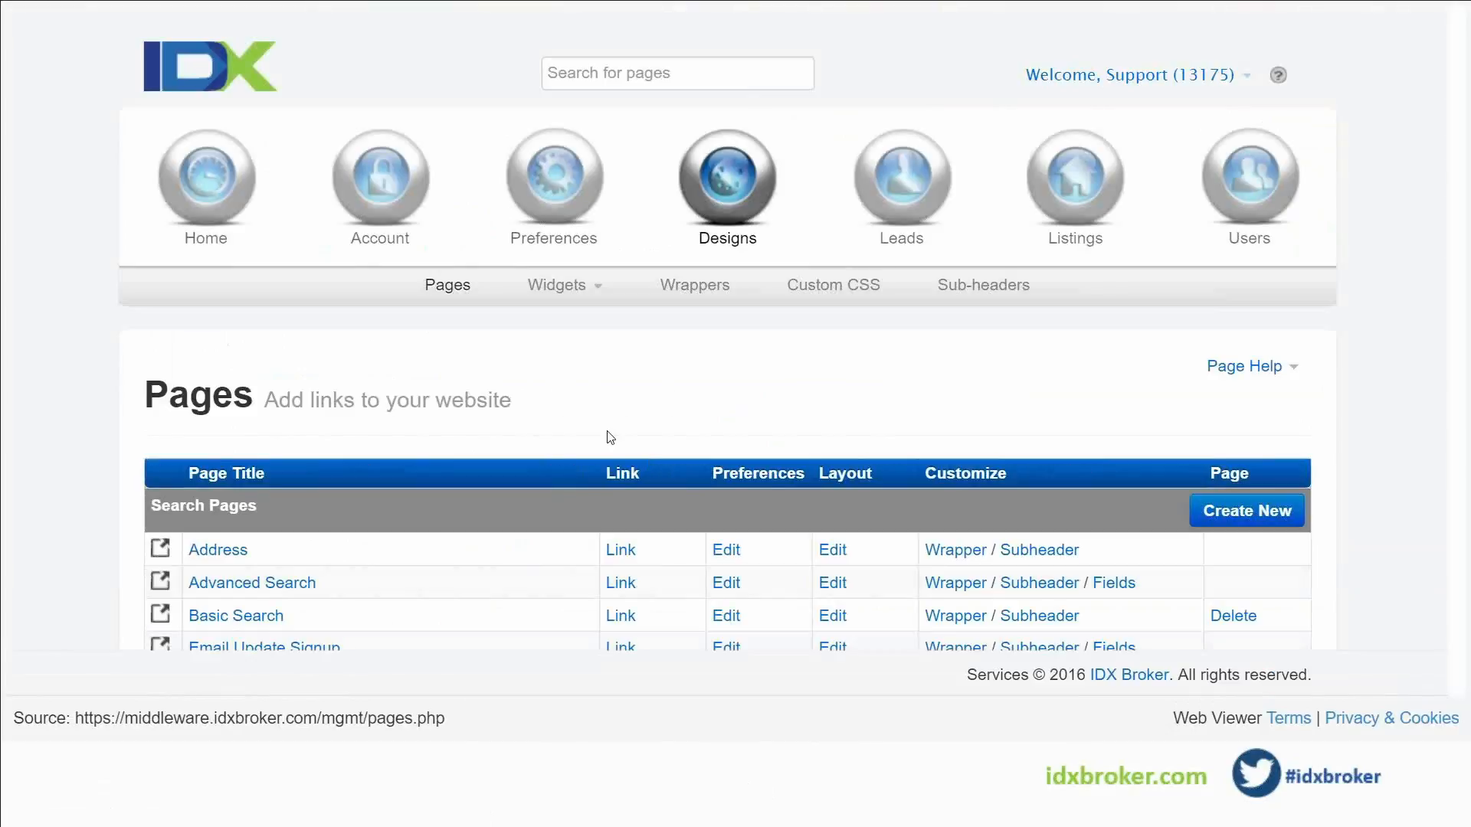
scroll(523, 422, "down", 1)
scroll(521, 422, "down", 7)
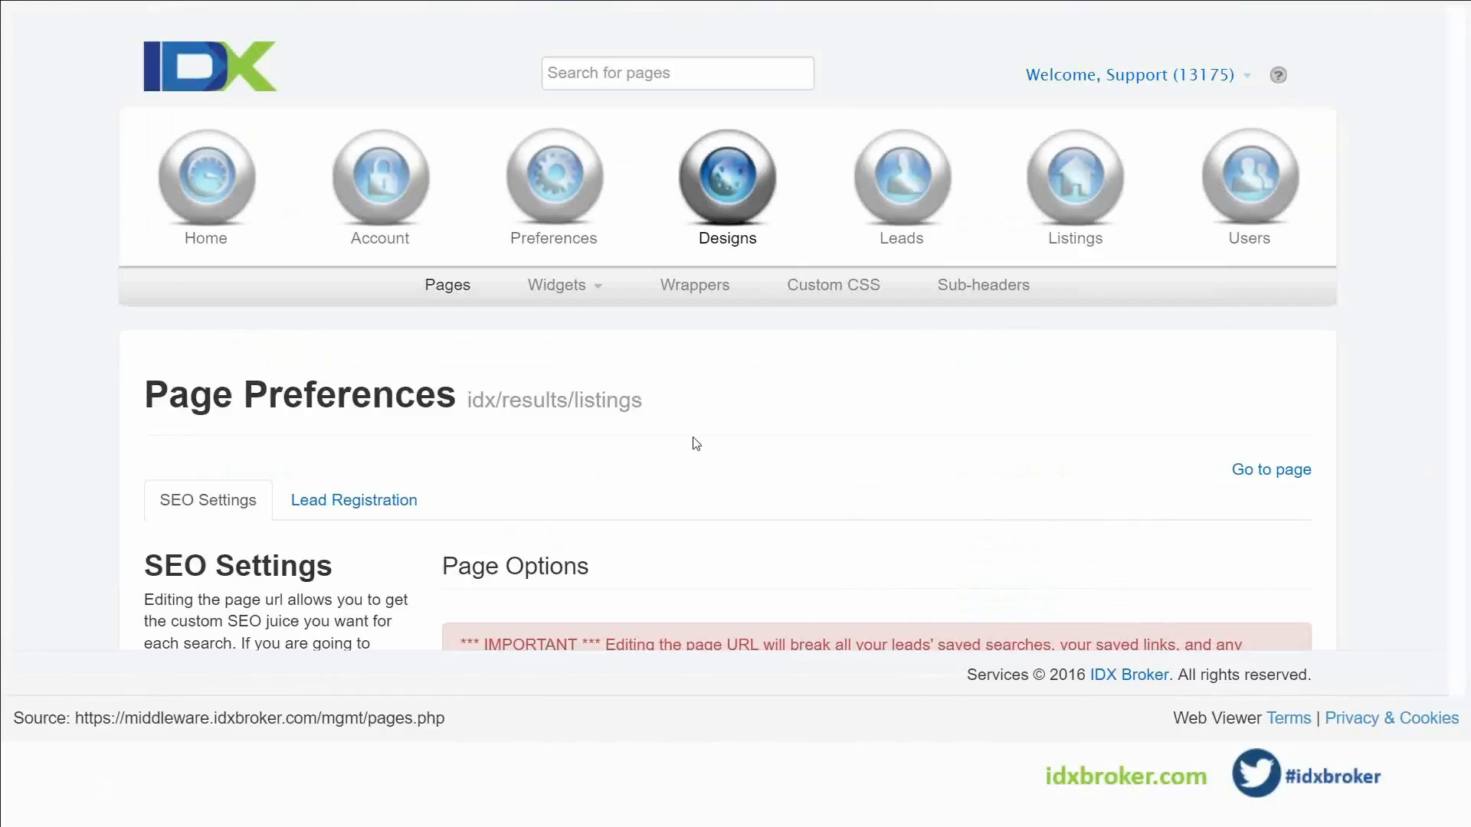
scroll(643, 358, "down", 3)
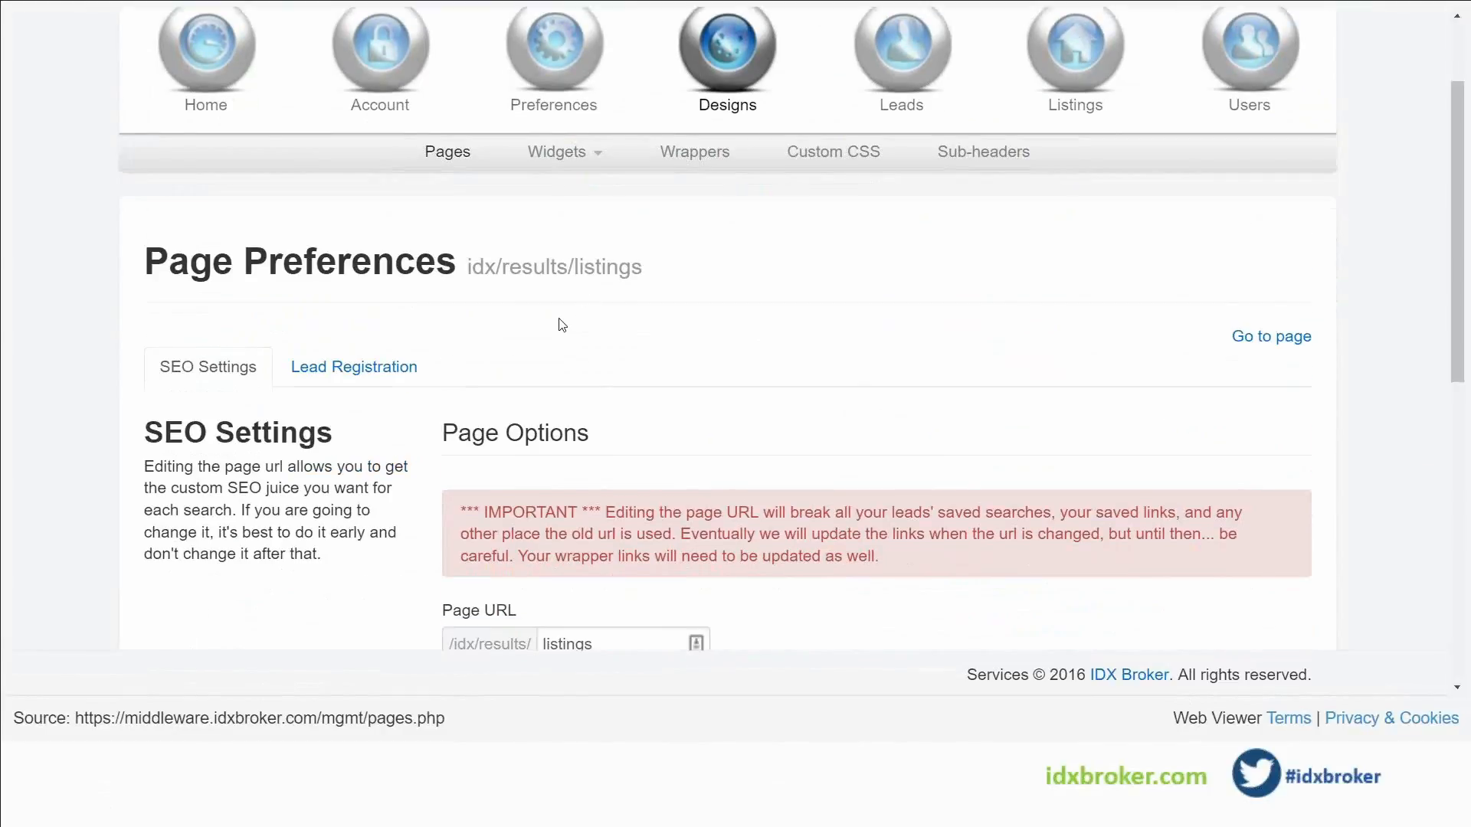
scroll(406, 344, "down", 6)
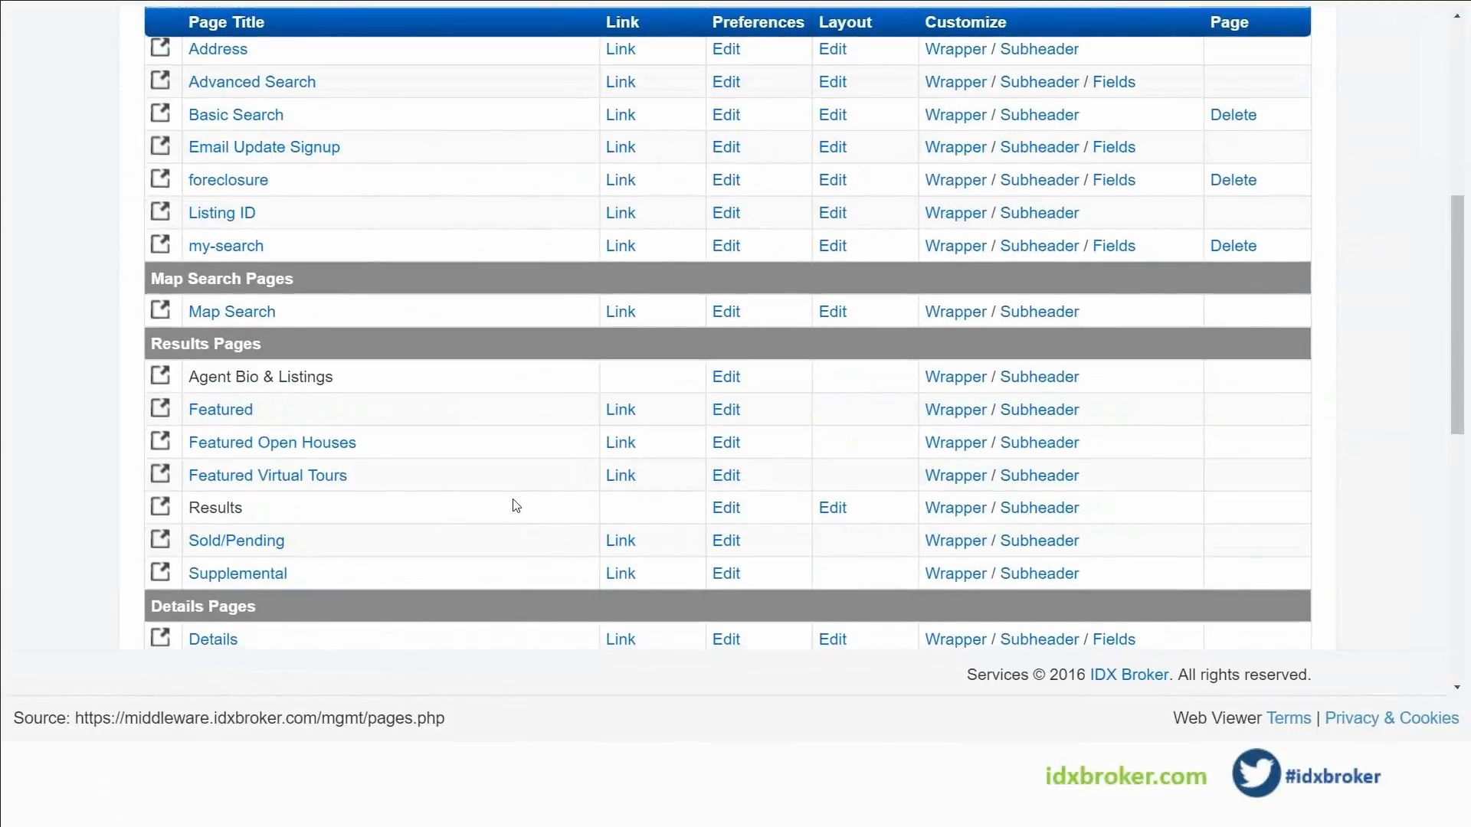
scroll(515, 505, "down", 1)
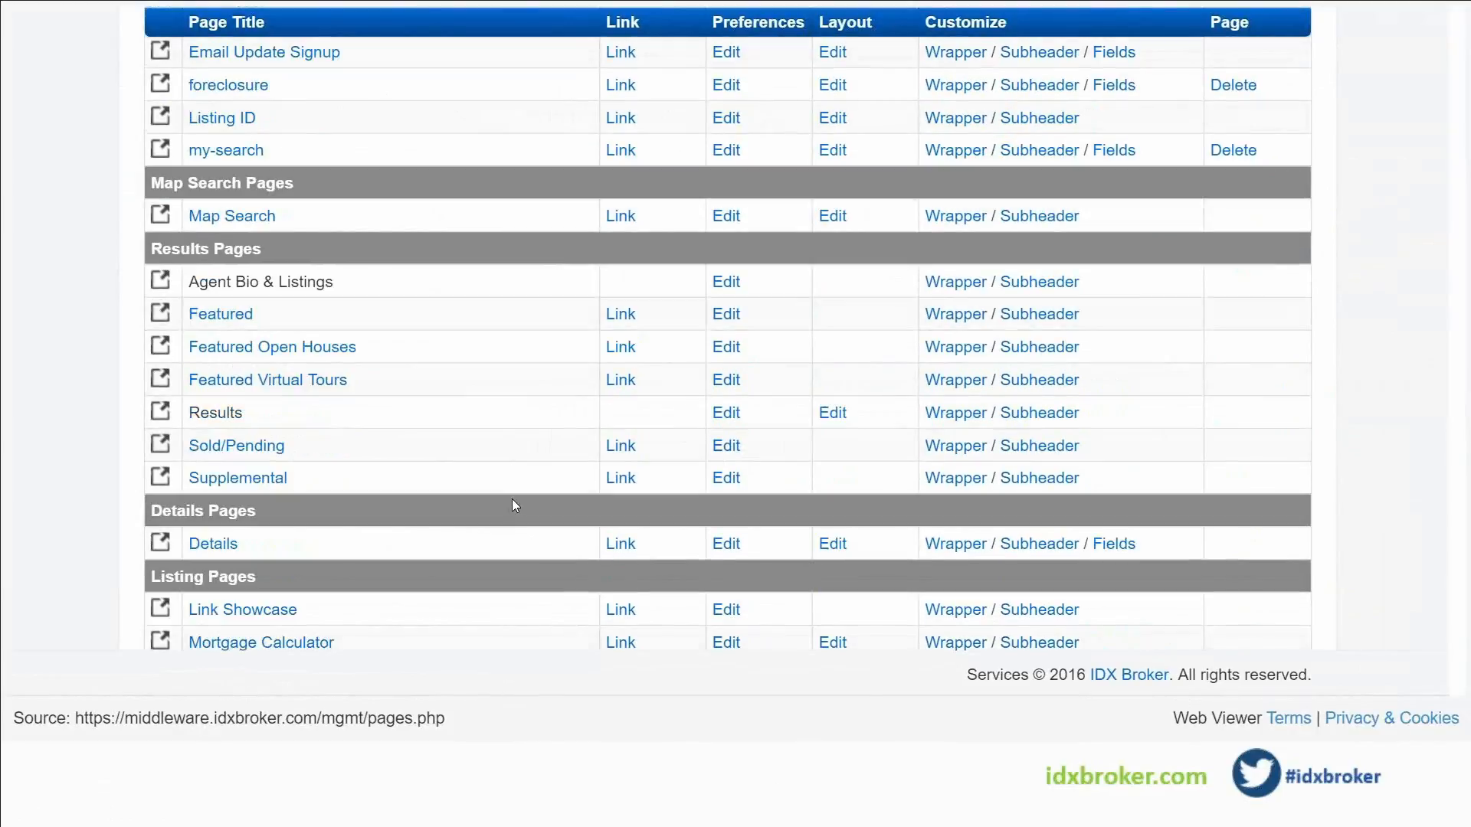
left_click(738, 550)
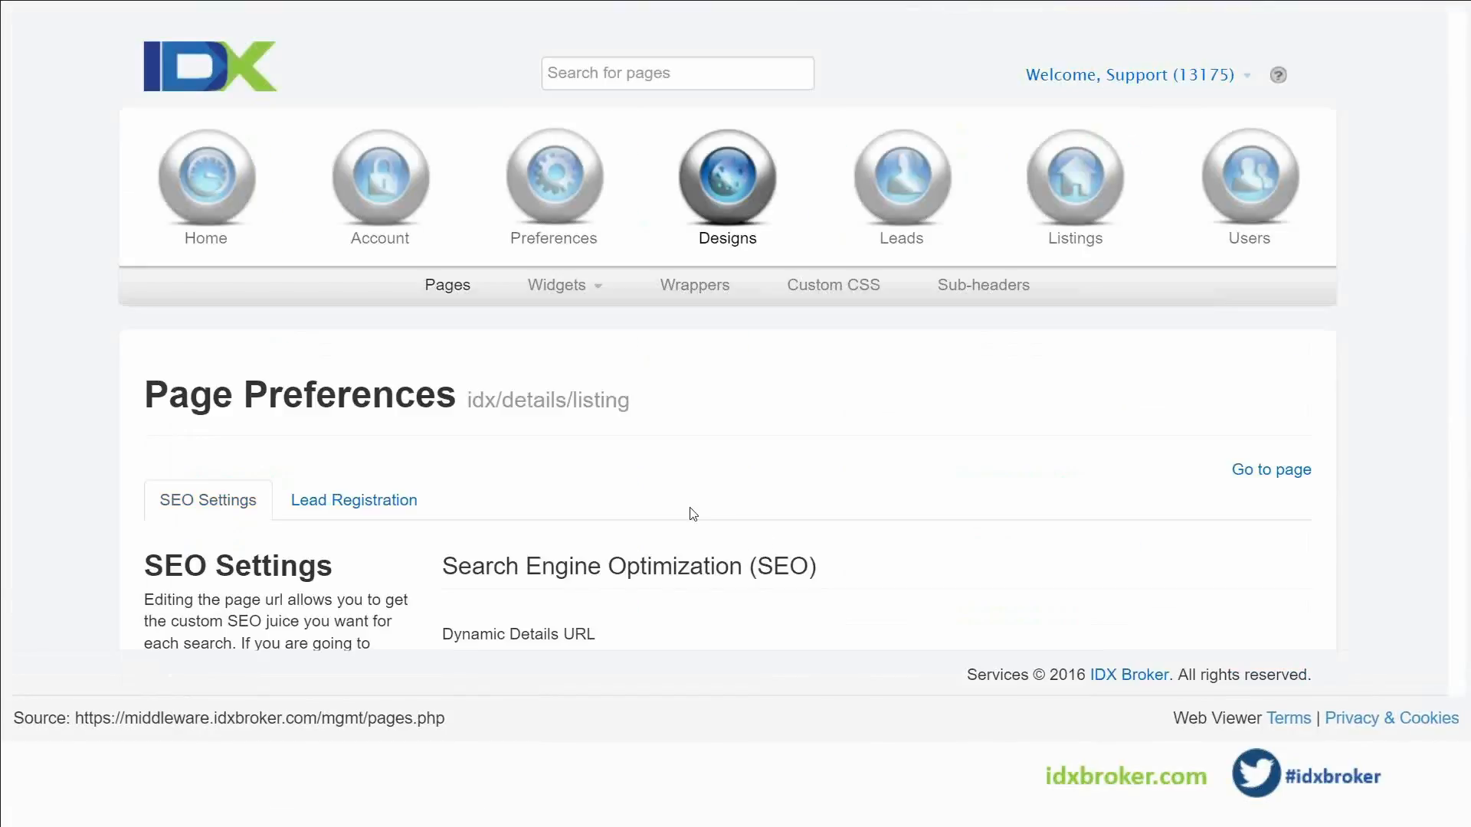
Place the insertion point after {{remarksConcat}} in the meta description field
scroll(636, 452, "down", 3)
scroll(635, 452, "down", 2)
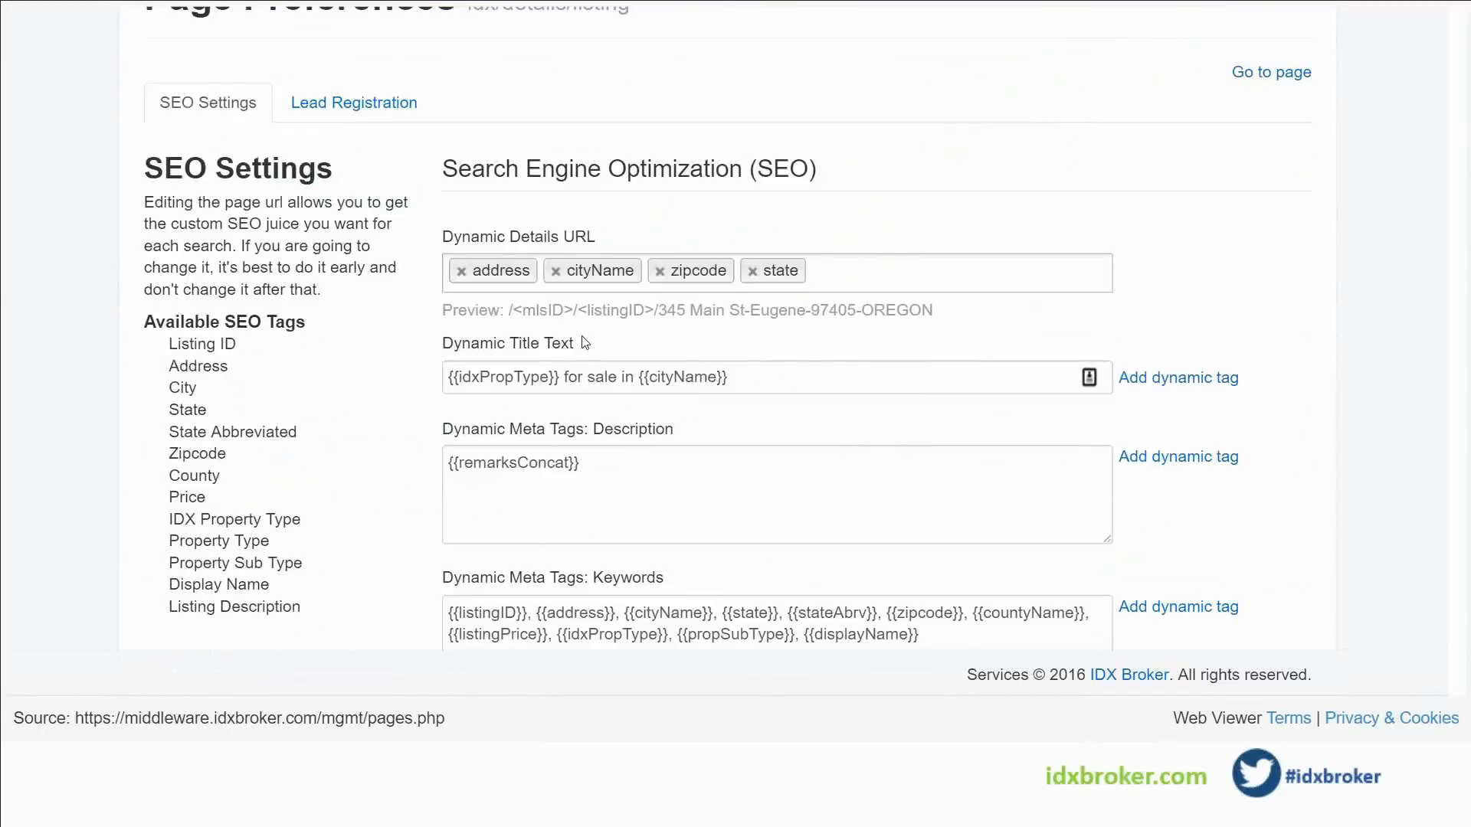
left_click_drag(736, 380, 424, 366)
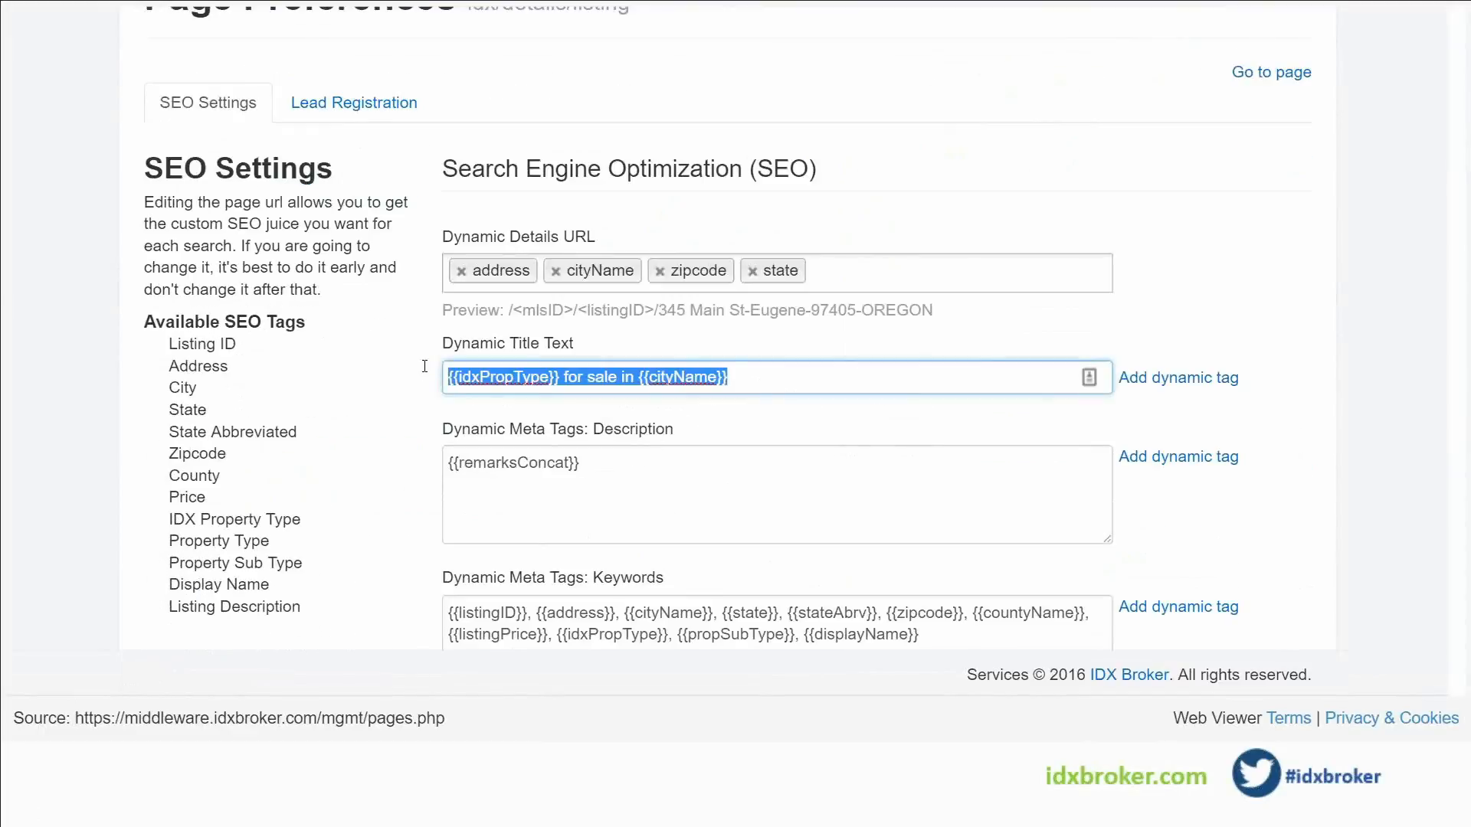
left_click(609, 475)
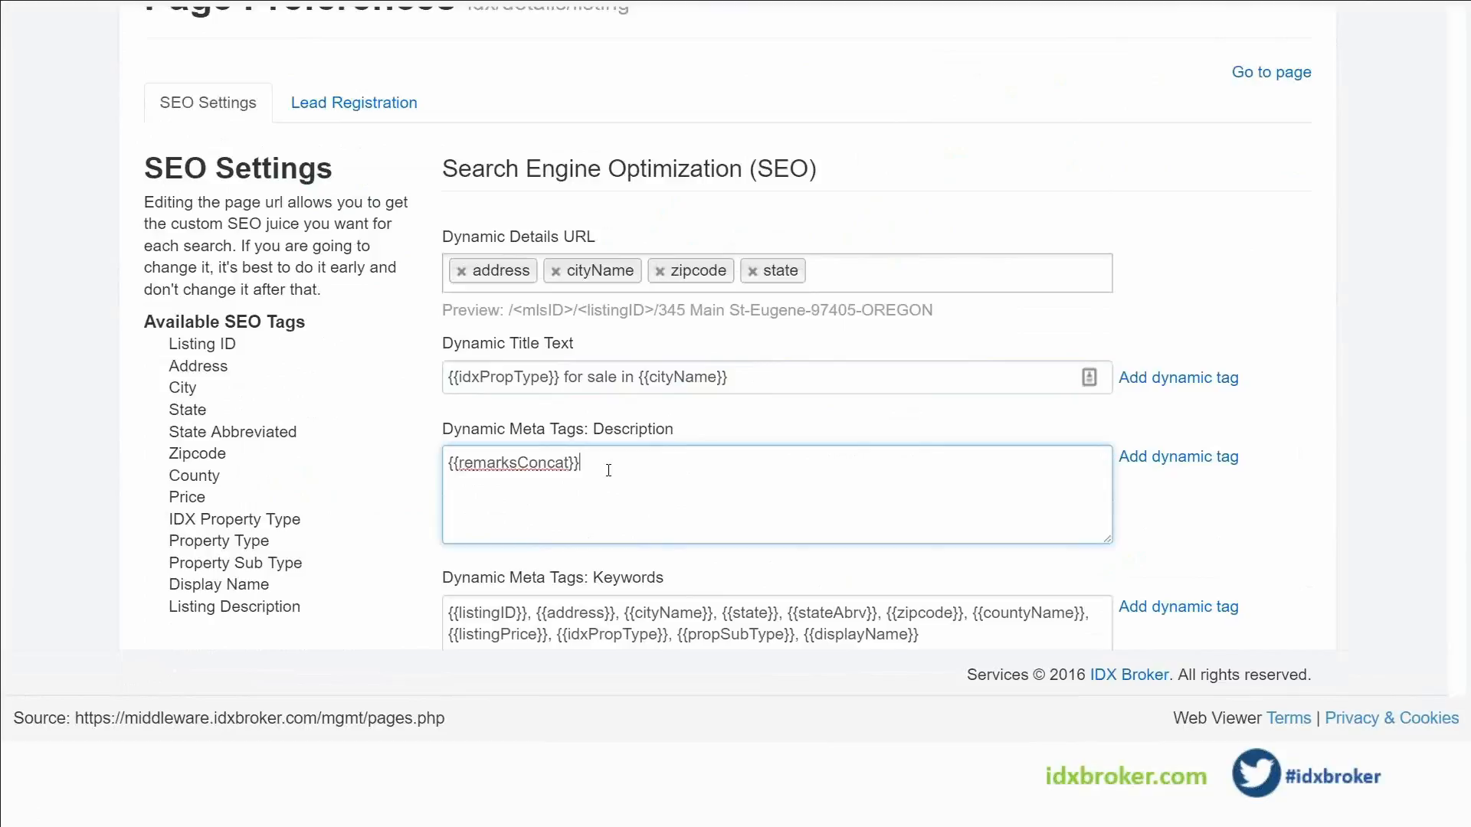
scroll(626, 513, "down", 1)
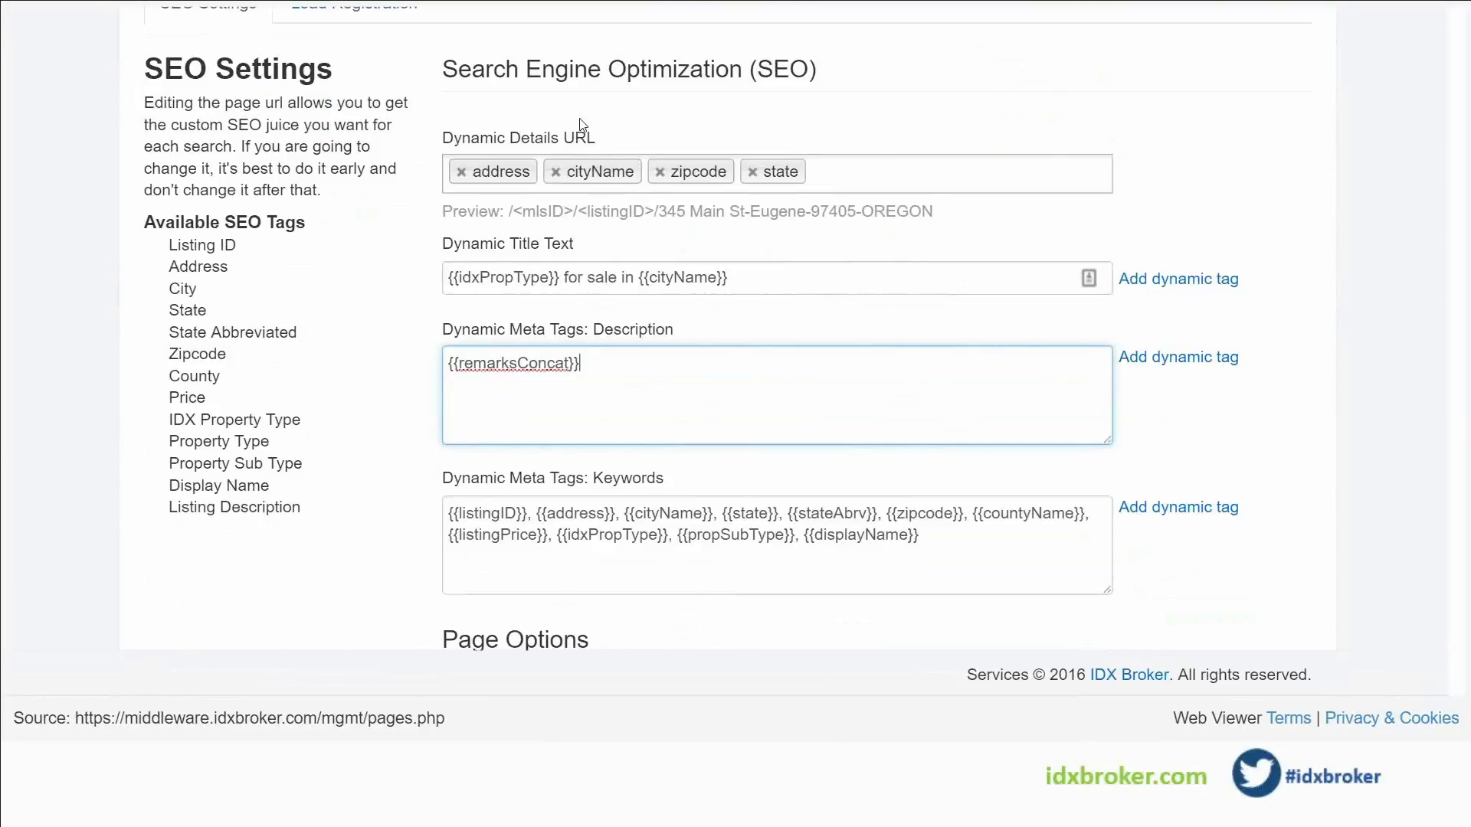
left_click(759, 286)
left_click(669, 401)
left_click(938, 545)
left_click(644, 387)
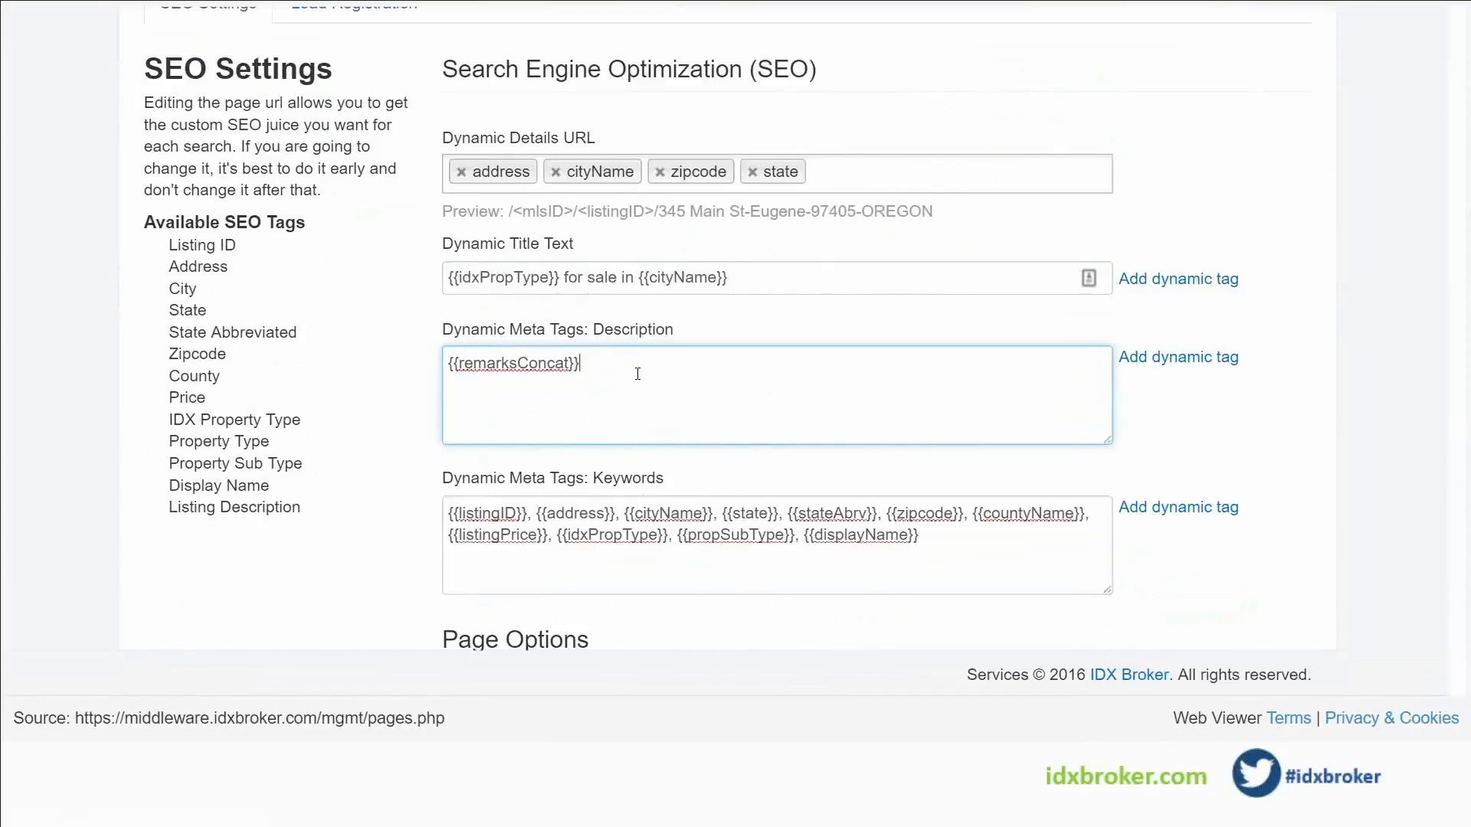
Insert the State Abbreviated dynamic tag into the description and save the SEO settings
left_click(1187, 369)
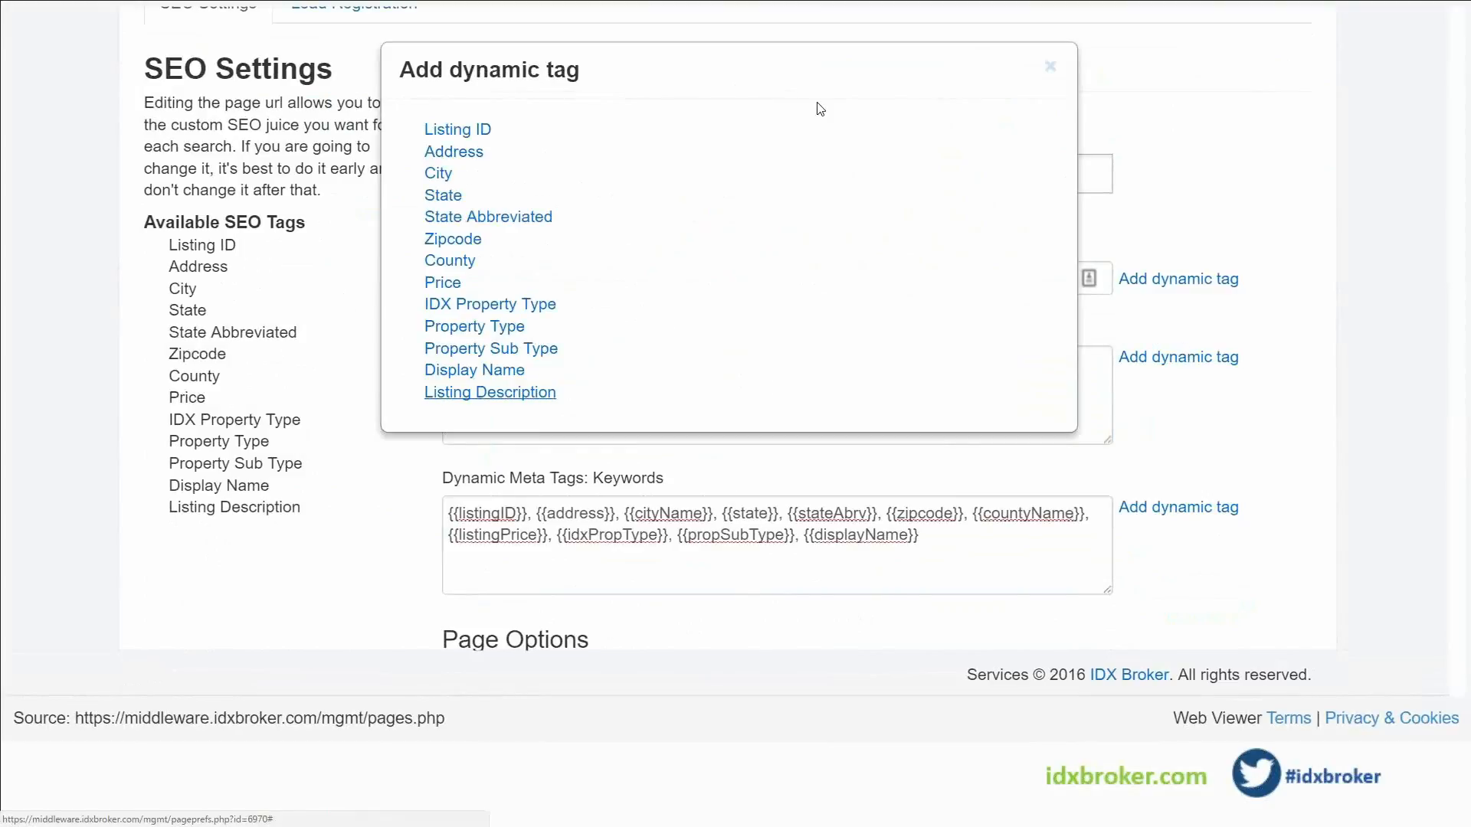
left_click(483, 218)
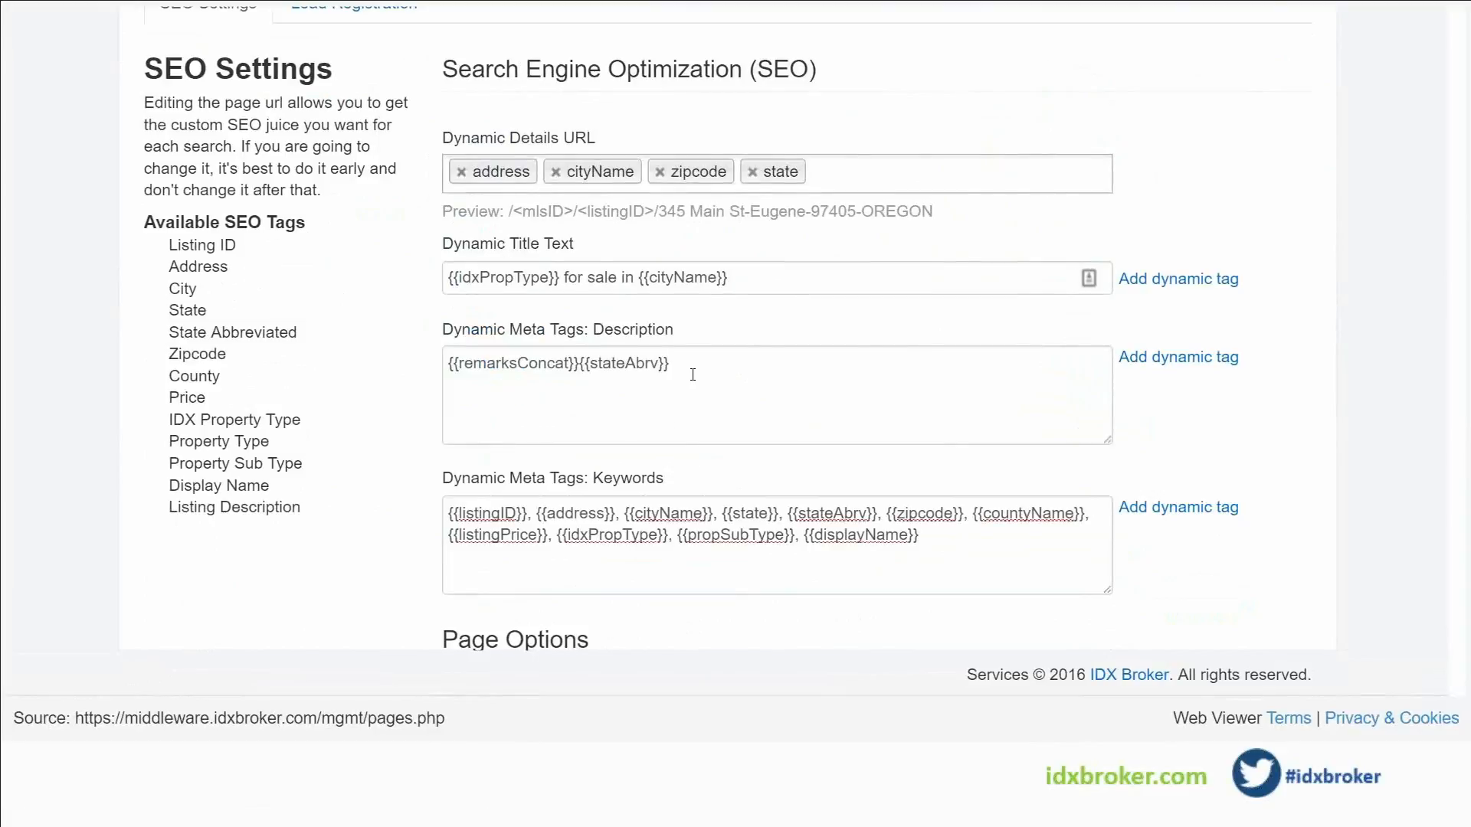
scroll(543, 618, "down", 5)
left_click(531, 527)
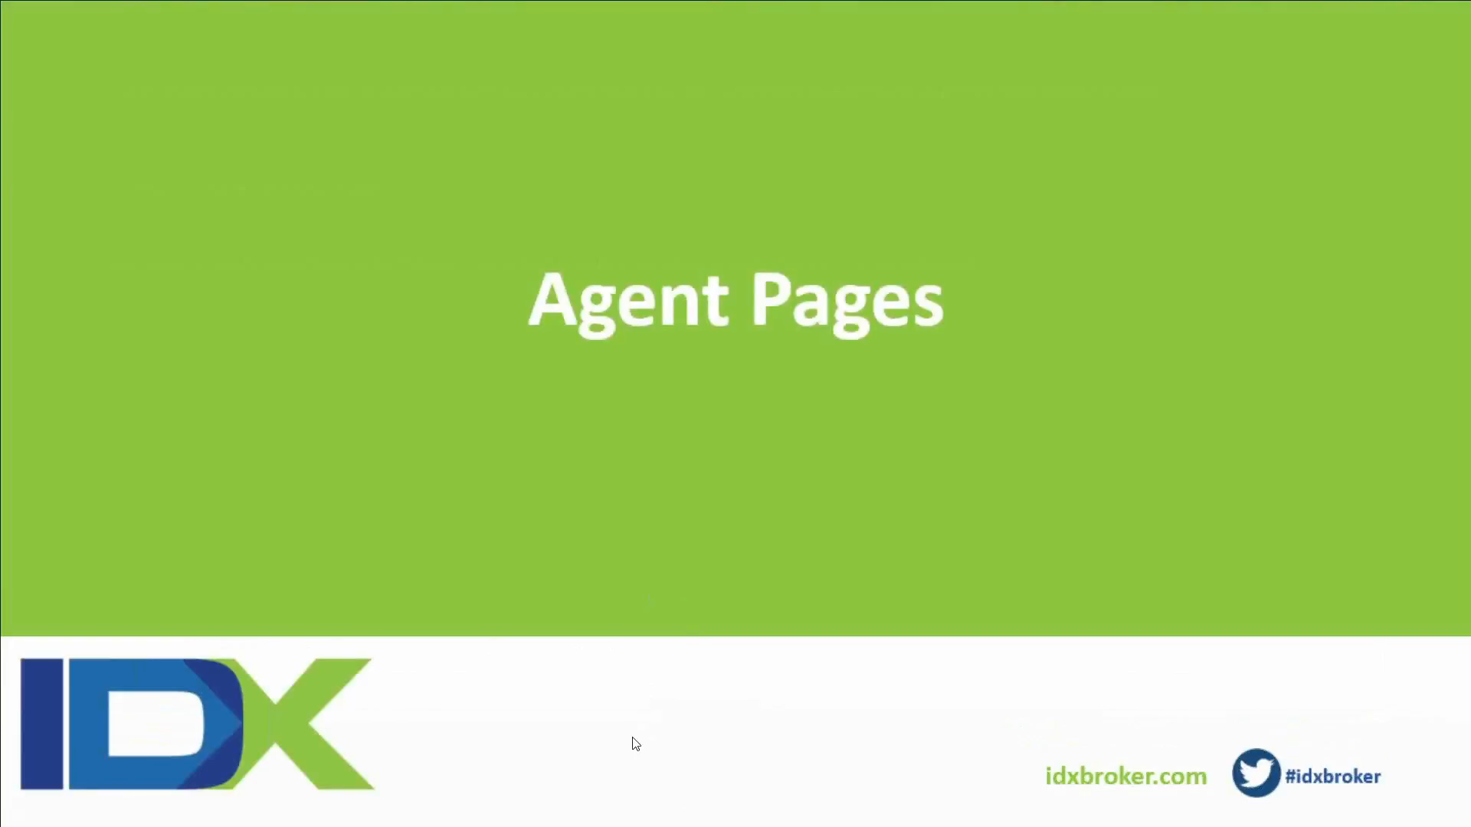
Leave the Agent Pages slide for the Pages list and highlight its 'Add links to your website' subtitle
left_click(644, 718)
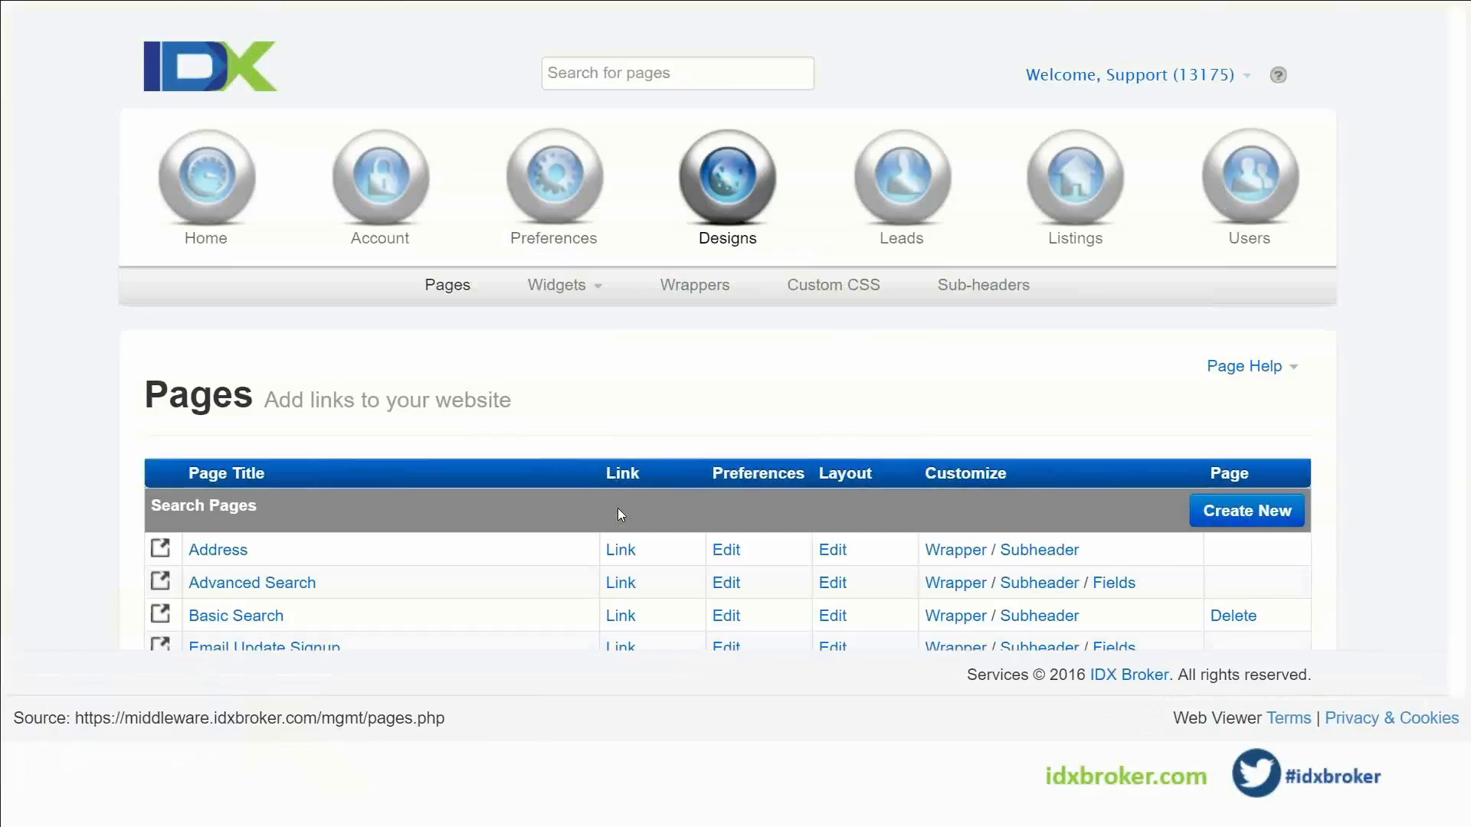
left_click_drag(528, 401, 279, 402)
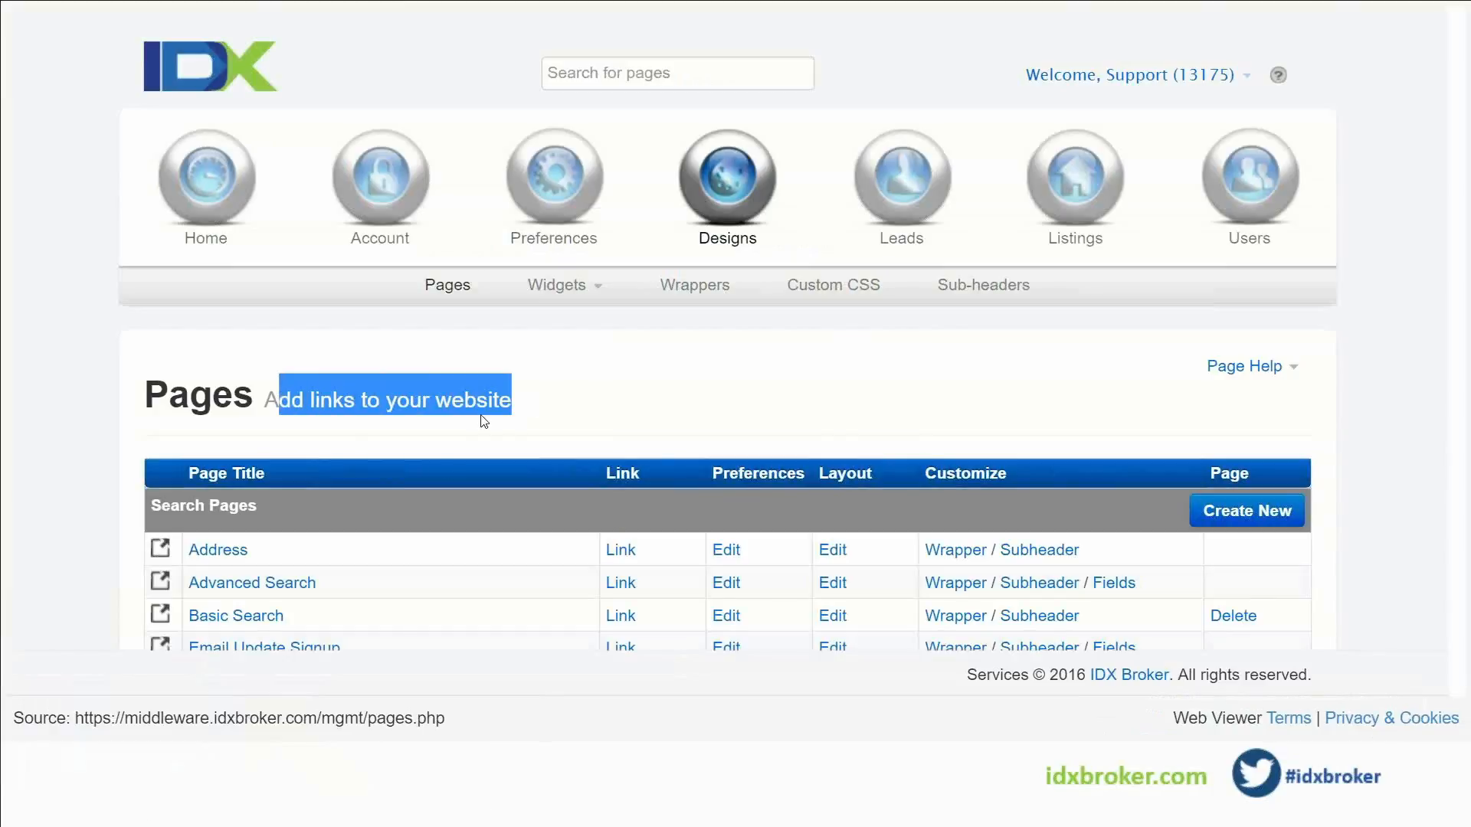
left_click(539, 406)
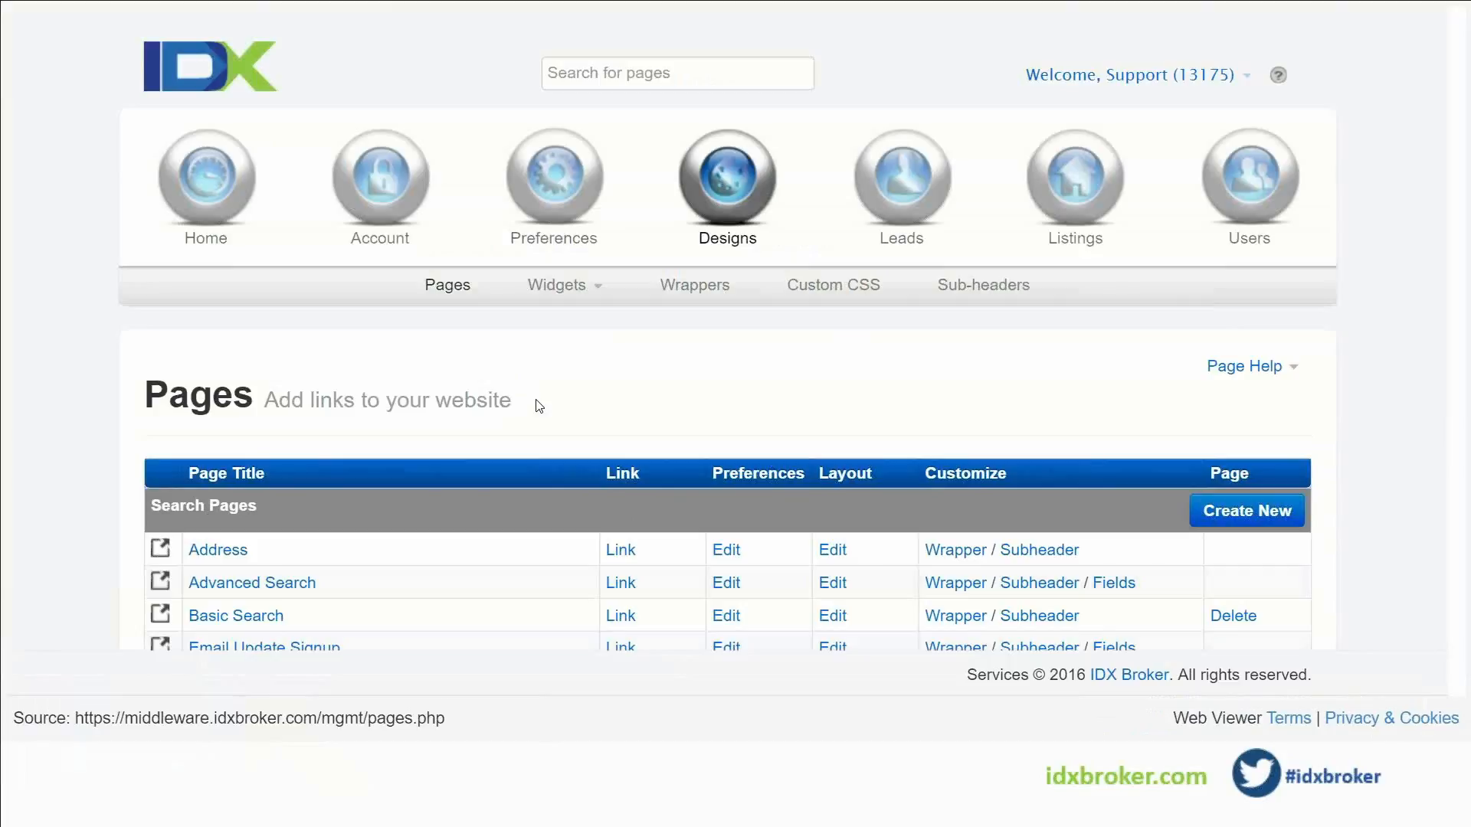
left_click_drag(529, 400, 265, 400)
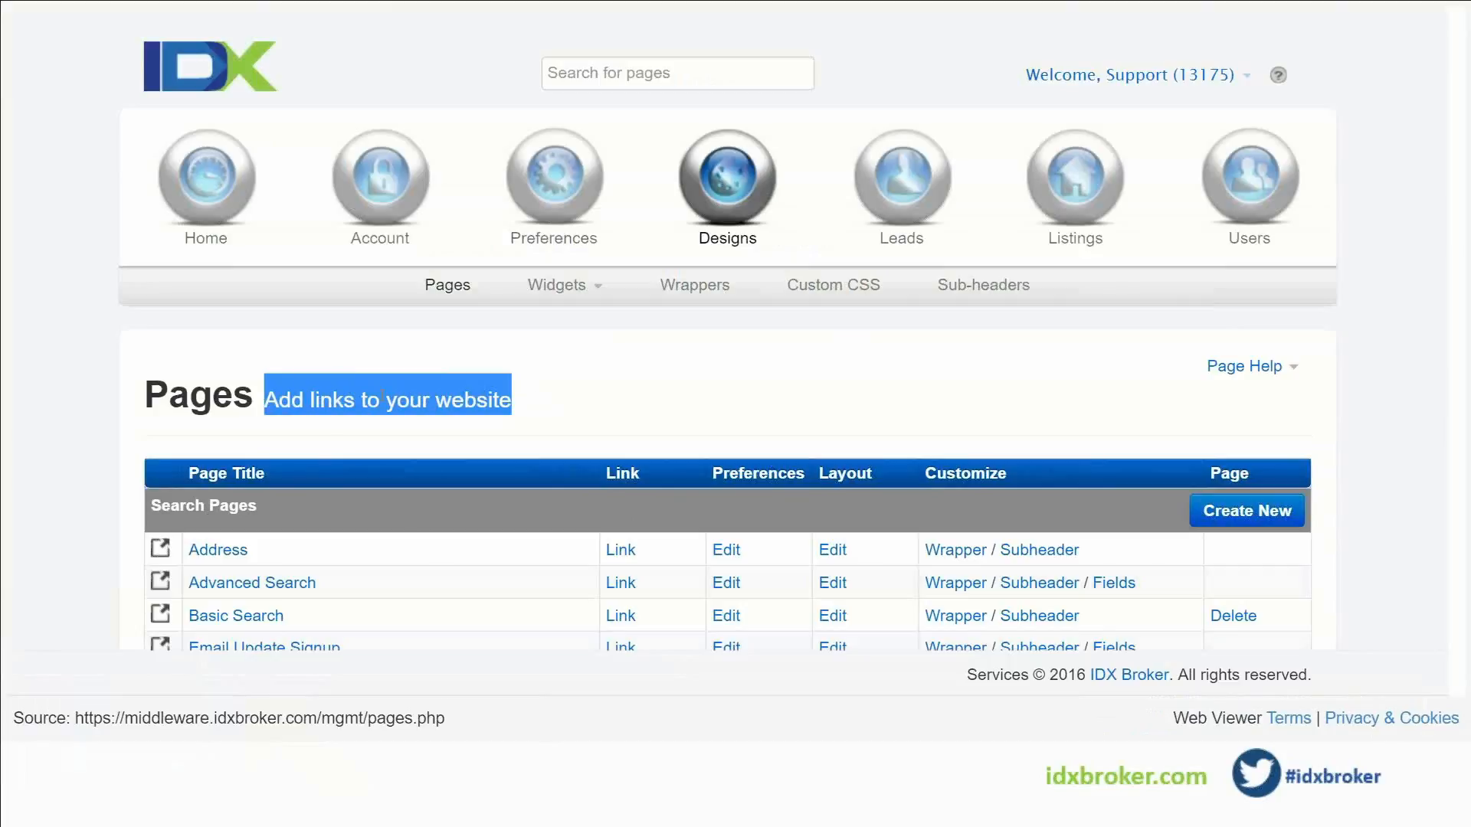
left_click(518, 394)
scroll(518, 394, "down", 1)
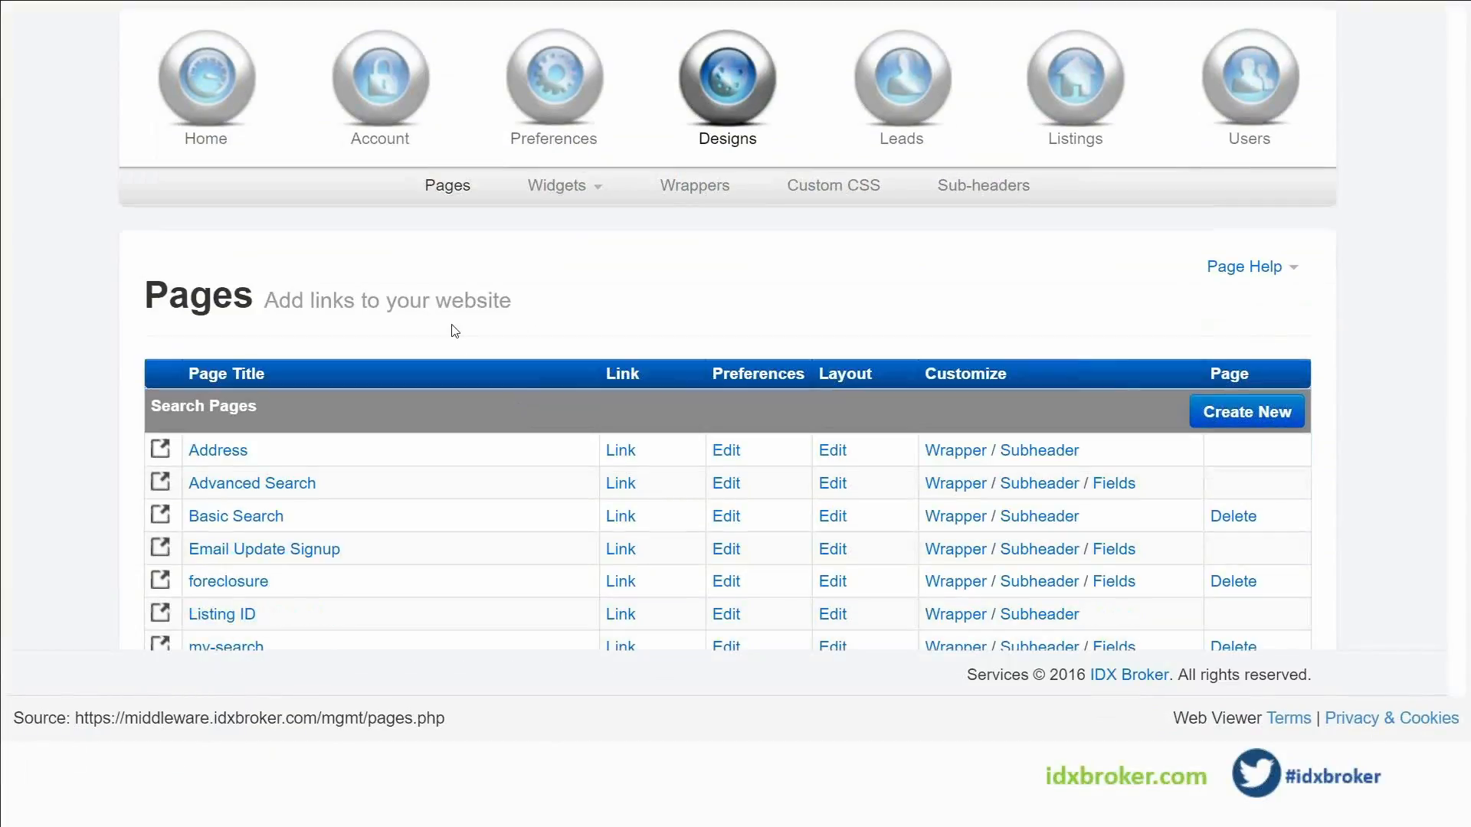
left_click_drag(561, 308, 144, 301)
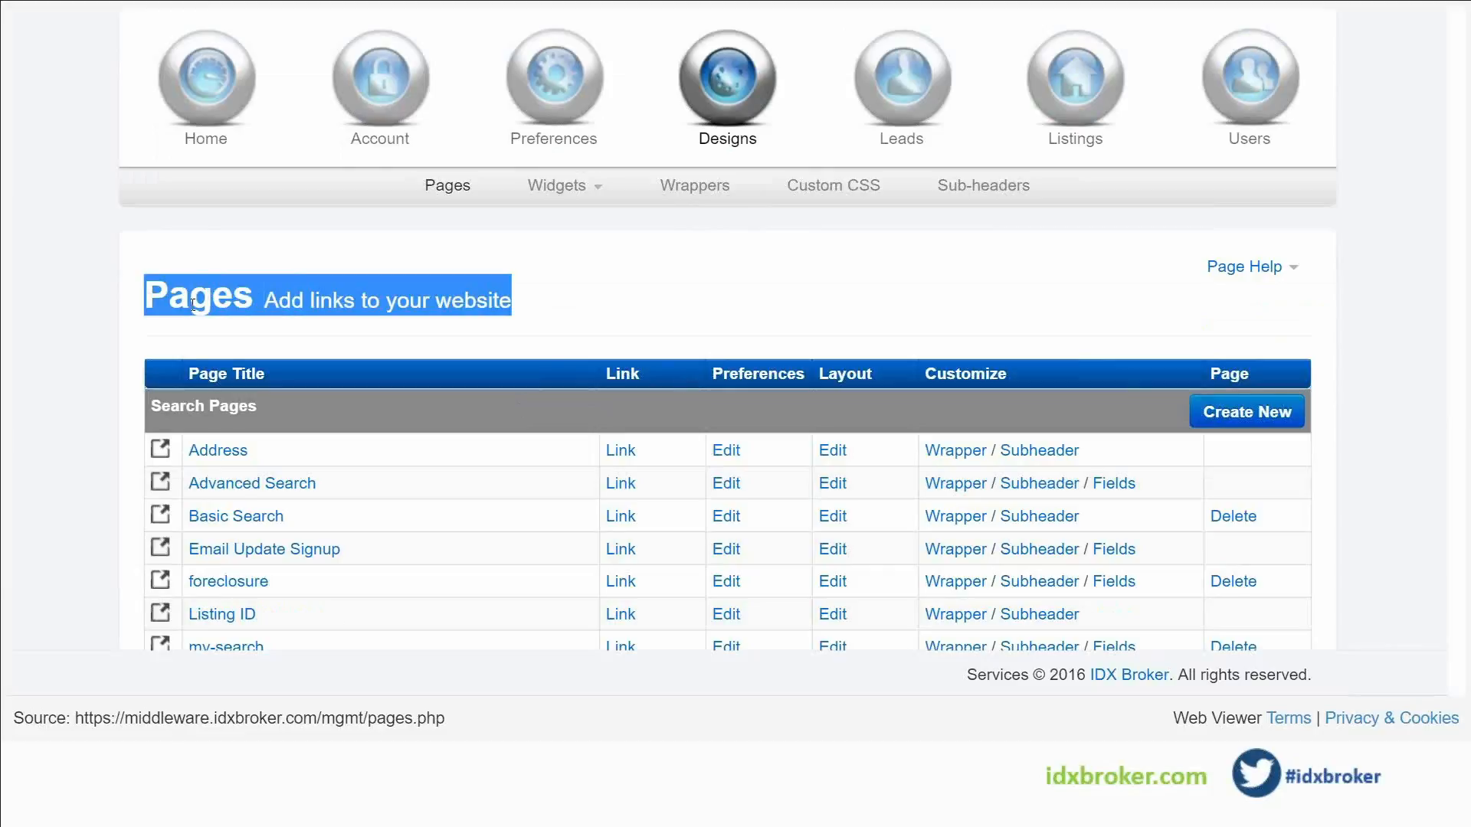
left_click(540, 322)
scroll(541, 323, "down", 1)
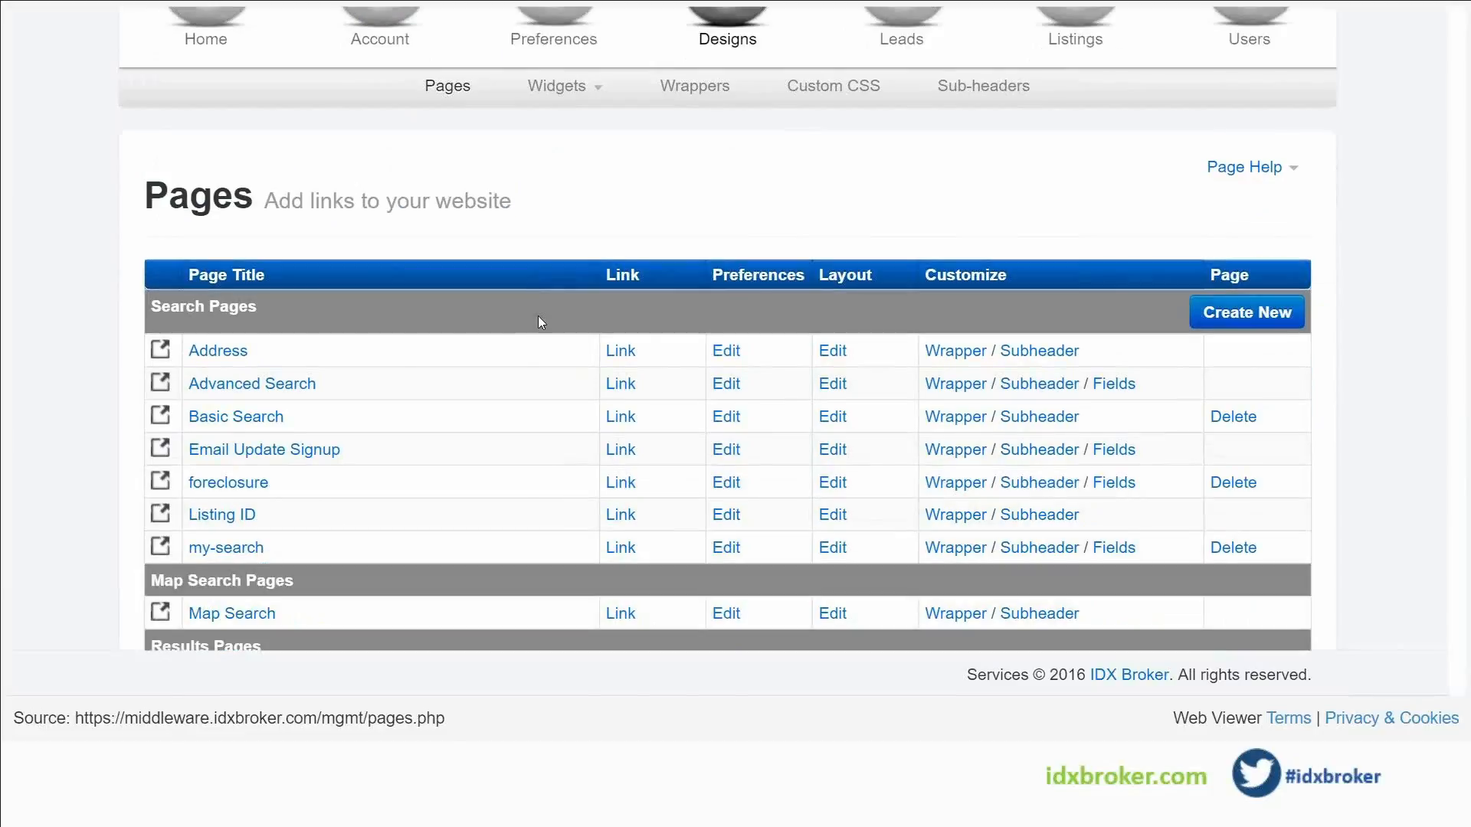
scroll(535, 322, "up", 2)
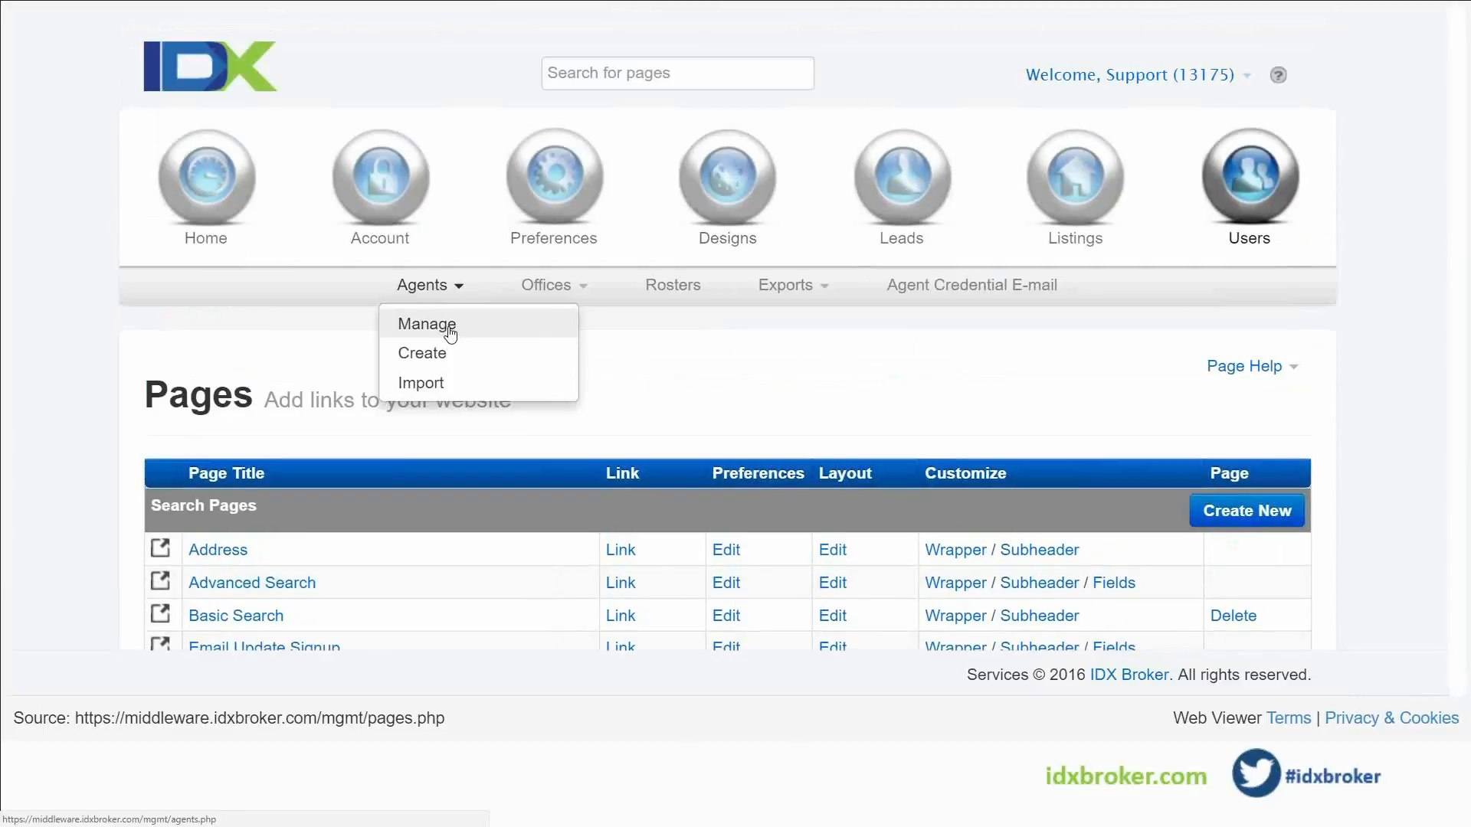
From Agents > Manage, open the first agent's public bio page
left_click(449, 332)
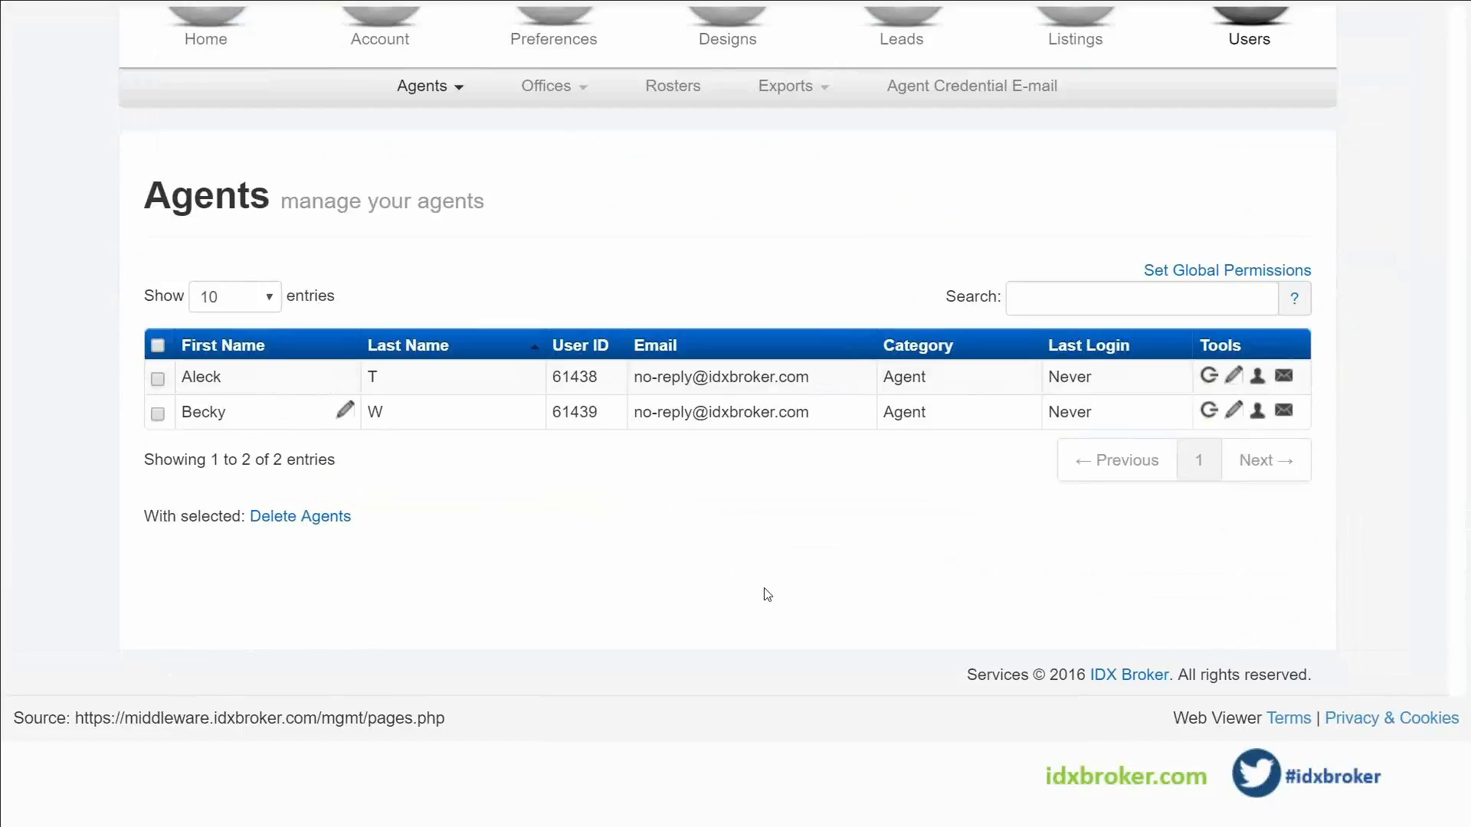
left_click(1257, 376)
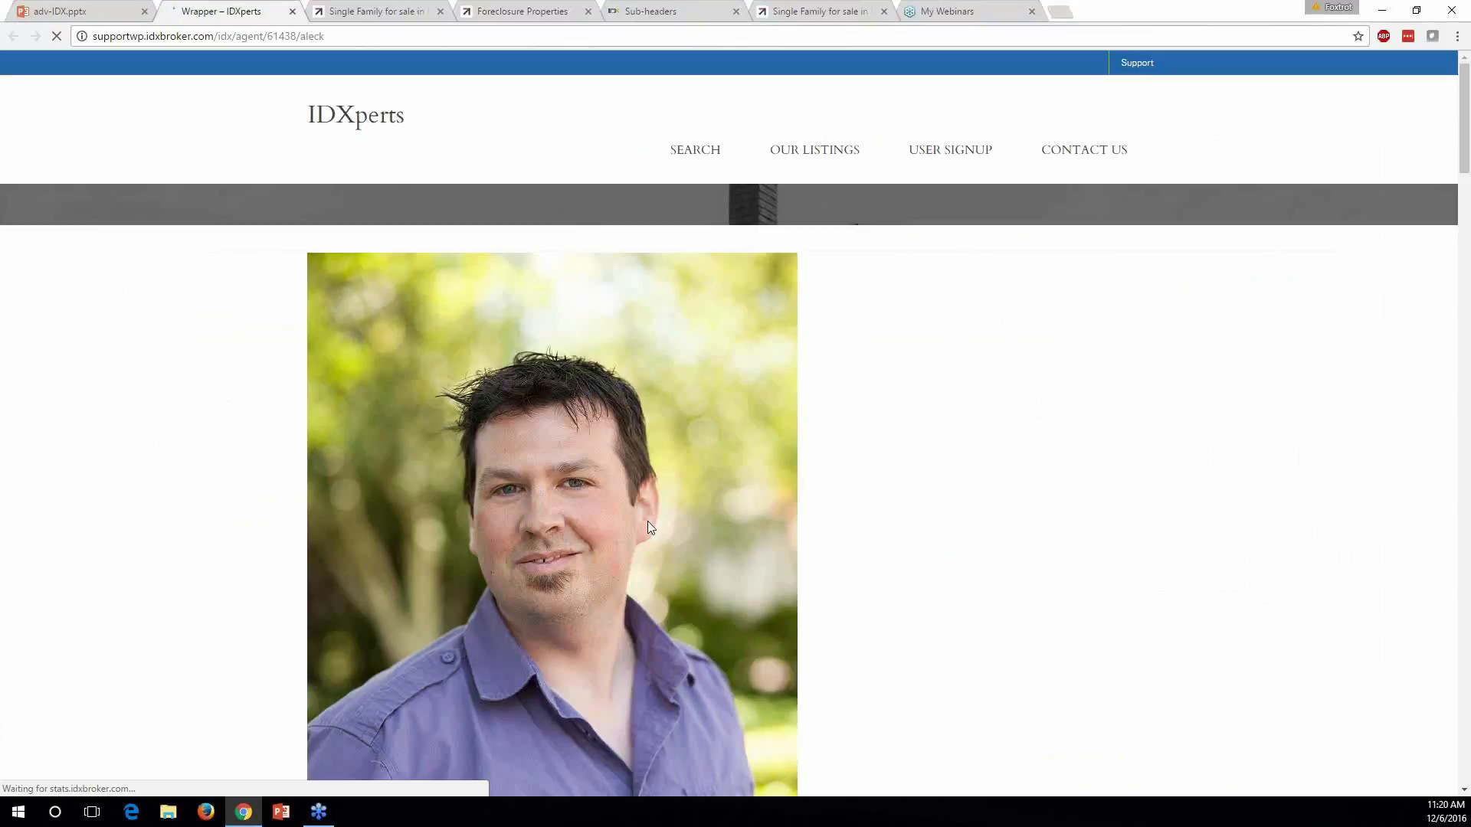
scroll(718, 253, "down", 3)
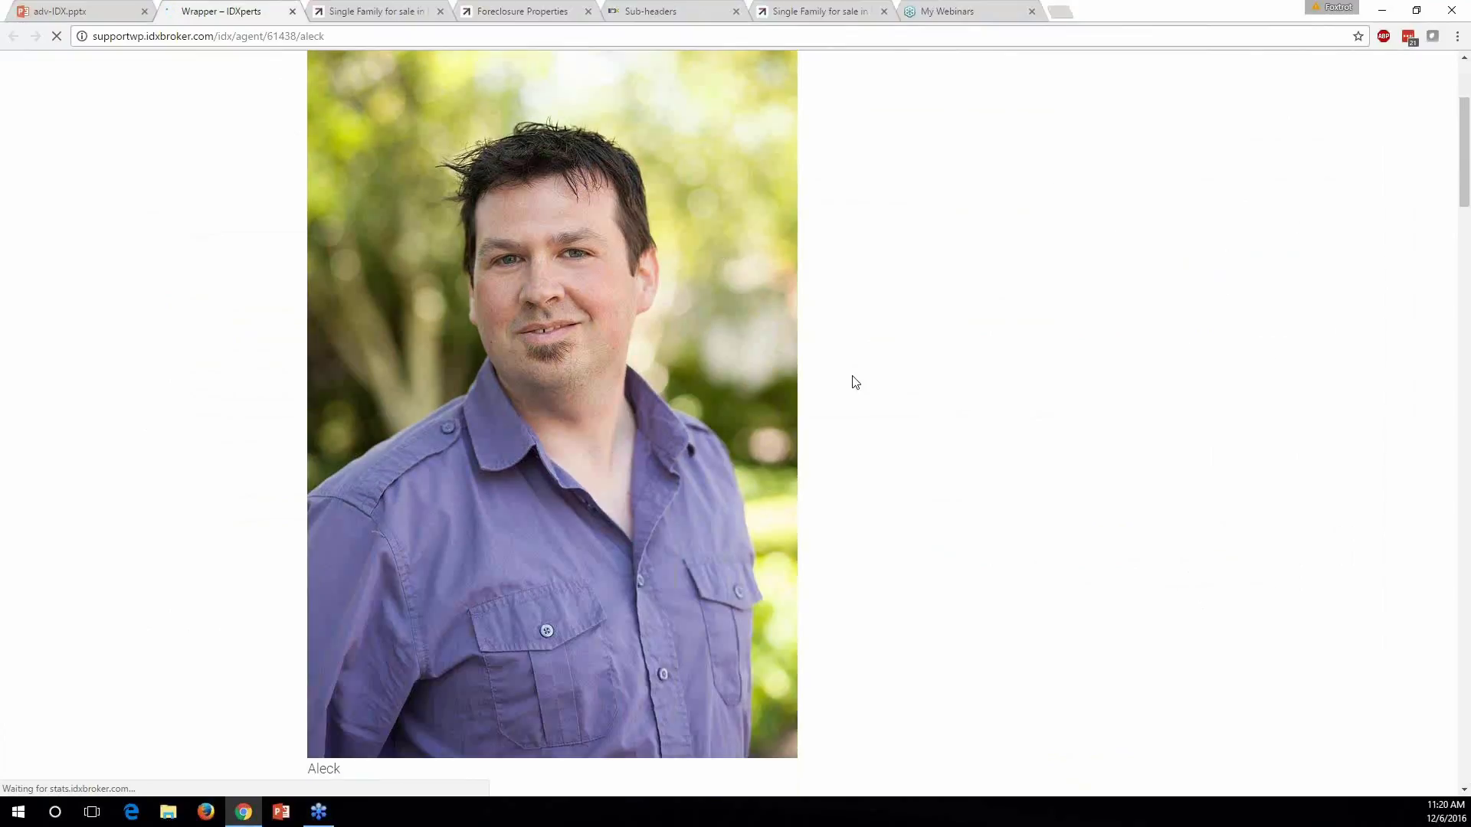
Scroll through the agent's profile page, from the photo down to the listings and back
scroll(837, 404, "down", 4)
scroll(838, 405, "down", 2)
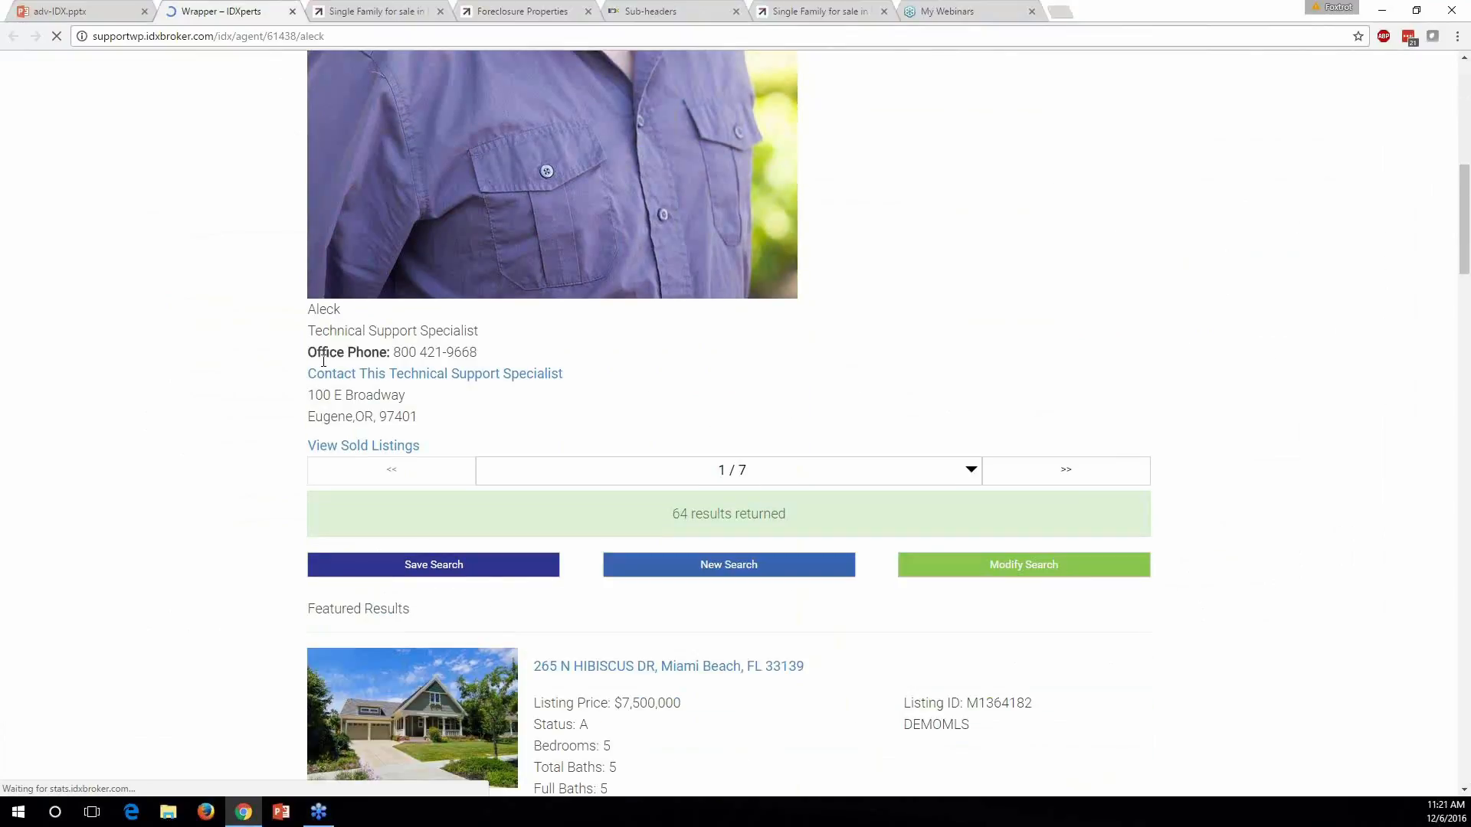
scroll(288, 375, "down", 7)
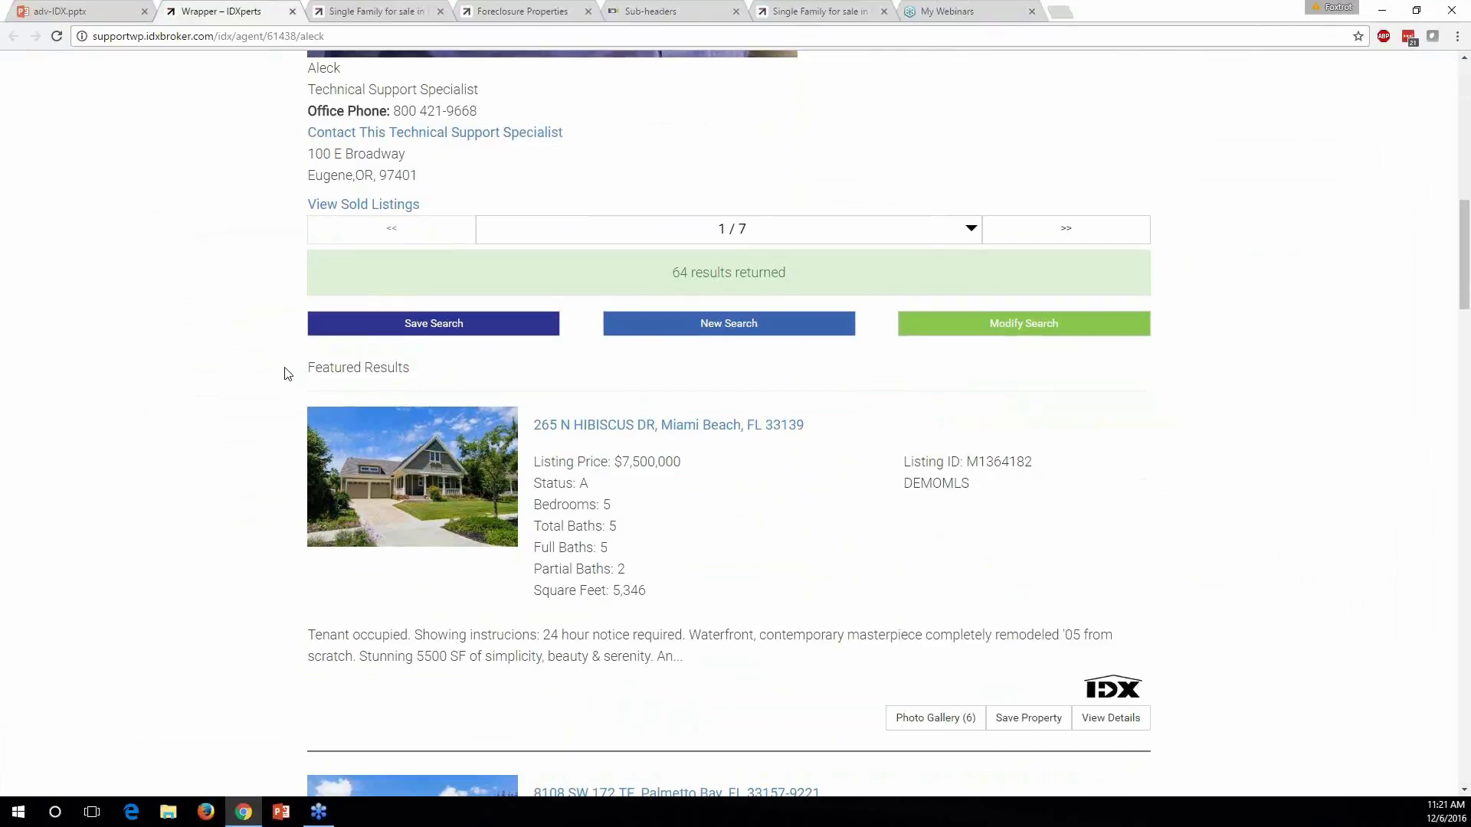
scroll(283, 325, "down", 9)
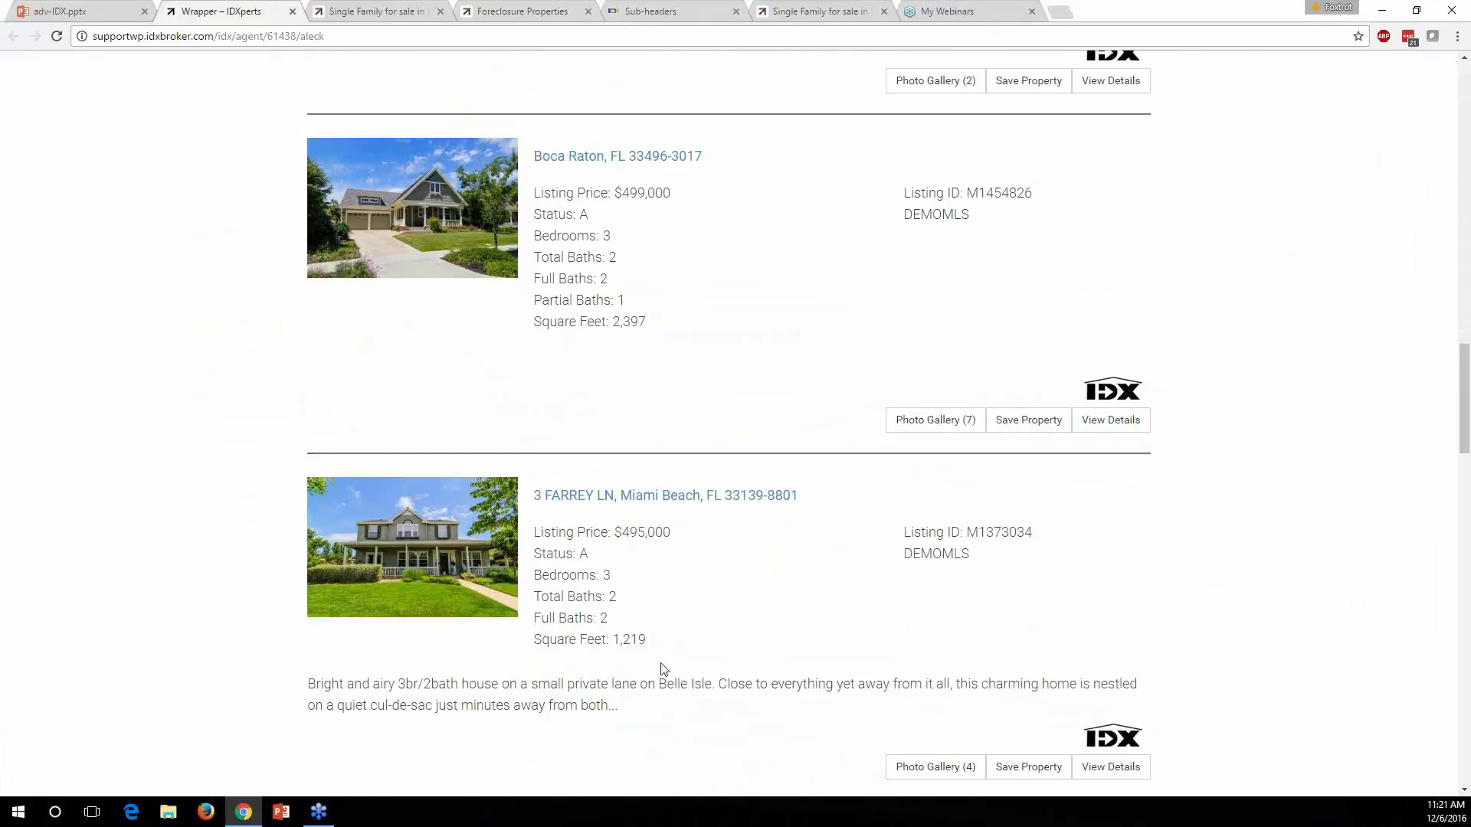
scroll(723, 671, "up", 6)
scroll(723, 672, "up", 5)
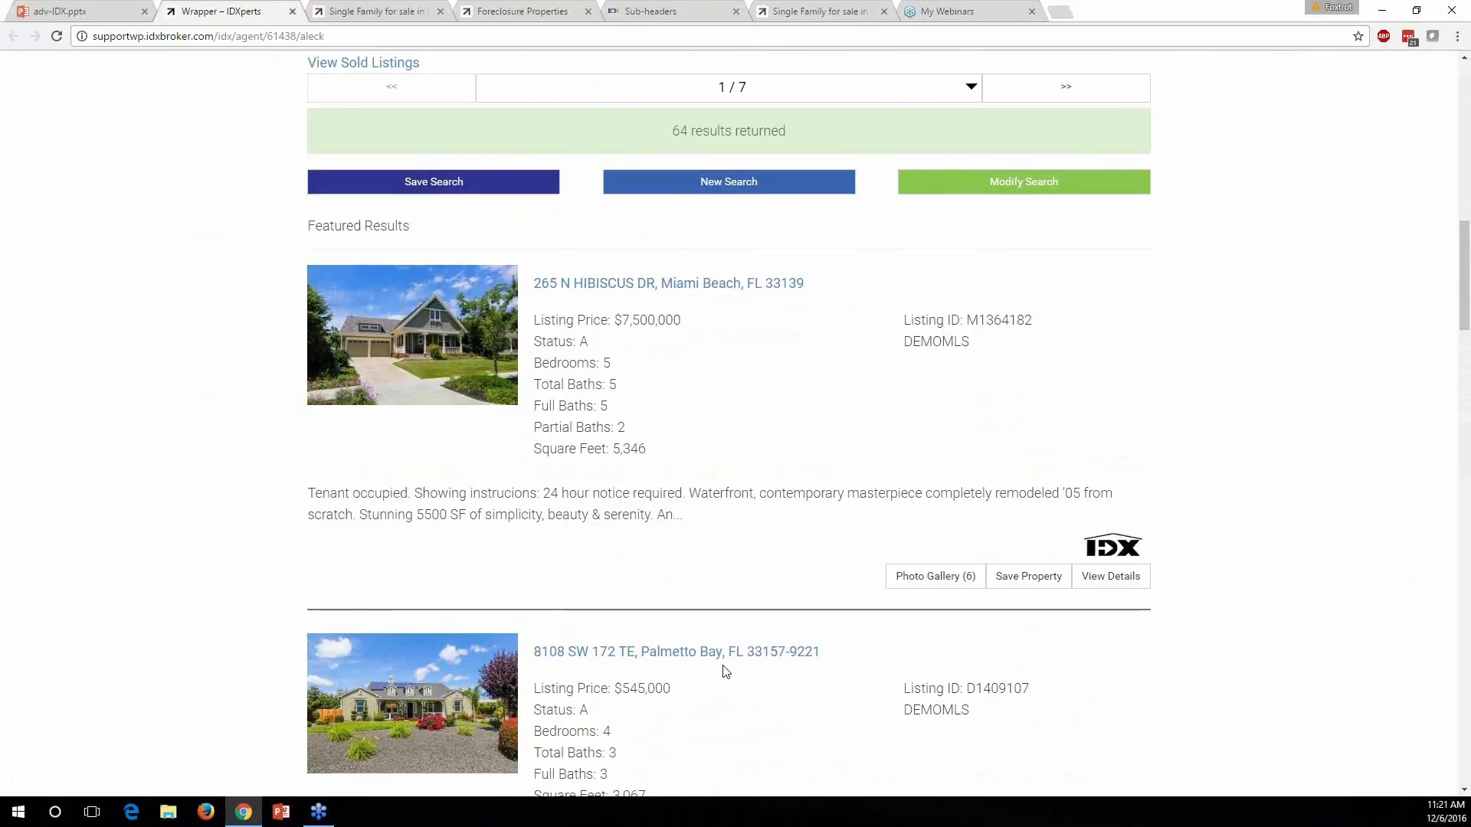
scroll(1014, 670, "up", 4)
left_click_drag(1014, 670, 906, 648)
left_click(957, 665)
scroll(870, 667, "down", 3)
scroll(857, 656, "down", 6)
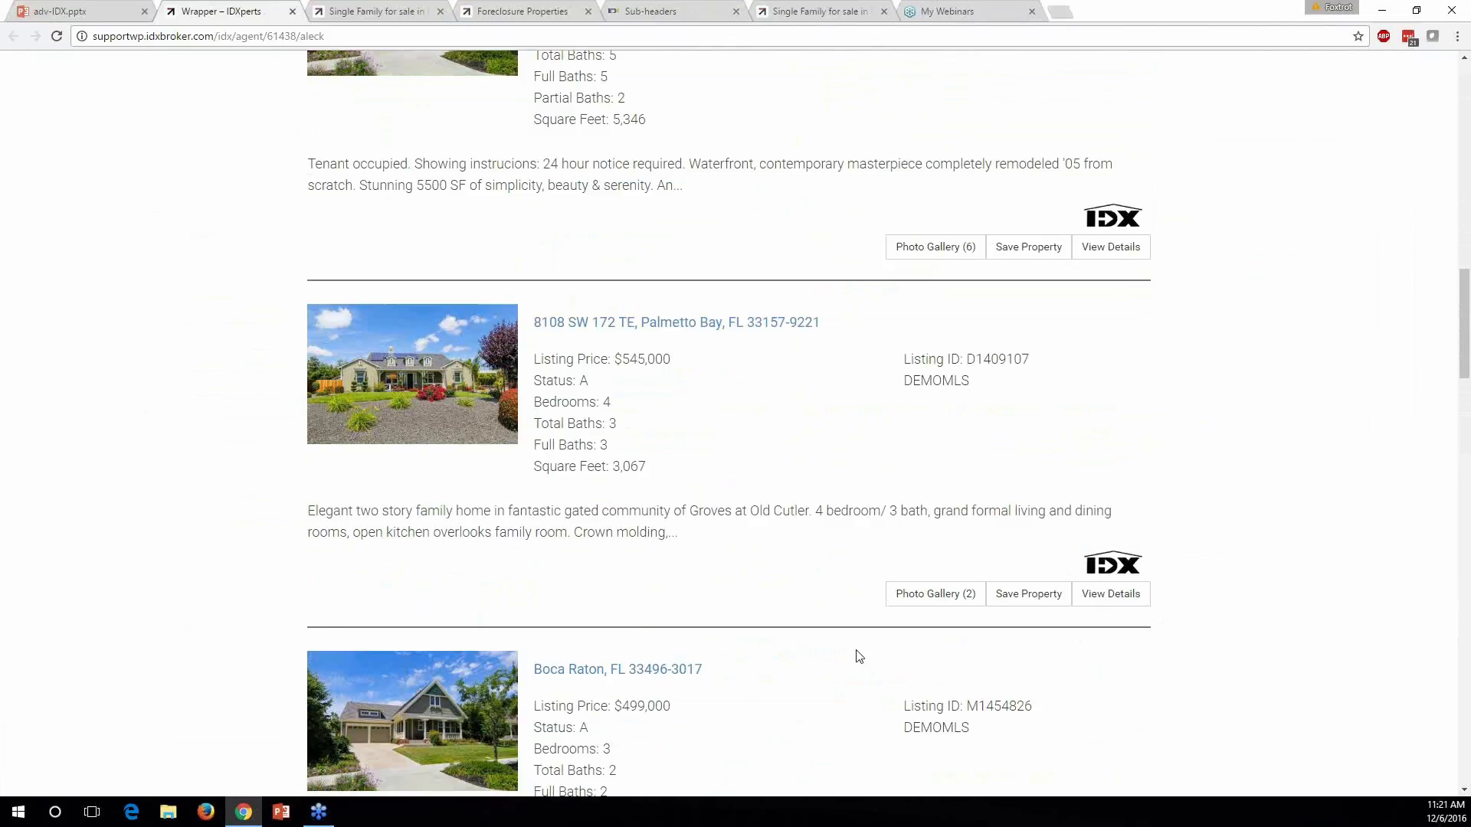
scroll(857, 656, "down", 8)
scroll(851, 655, "up", 16)
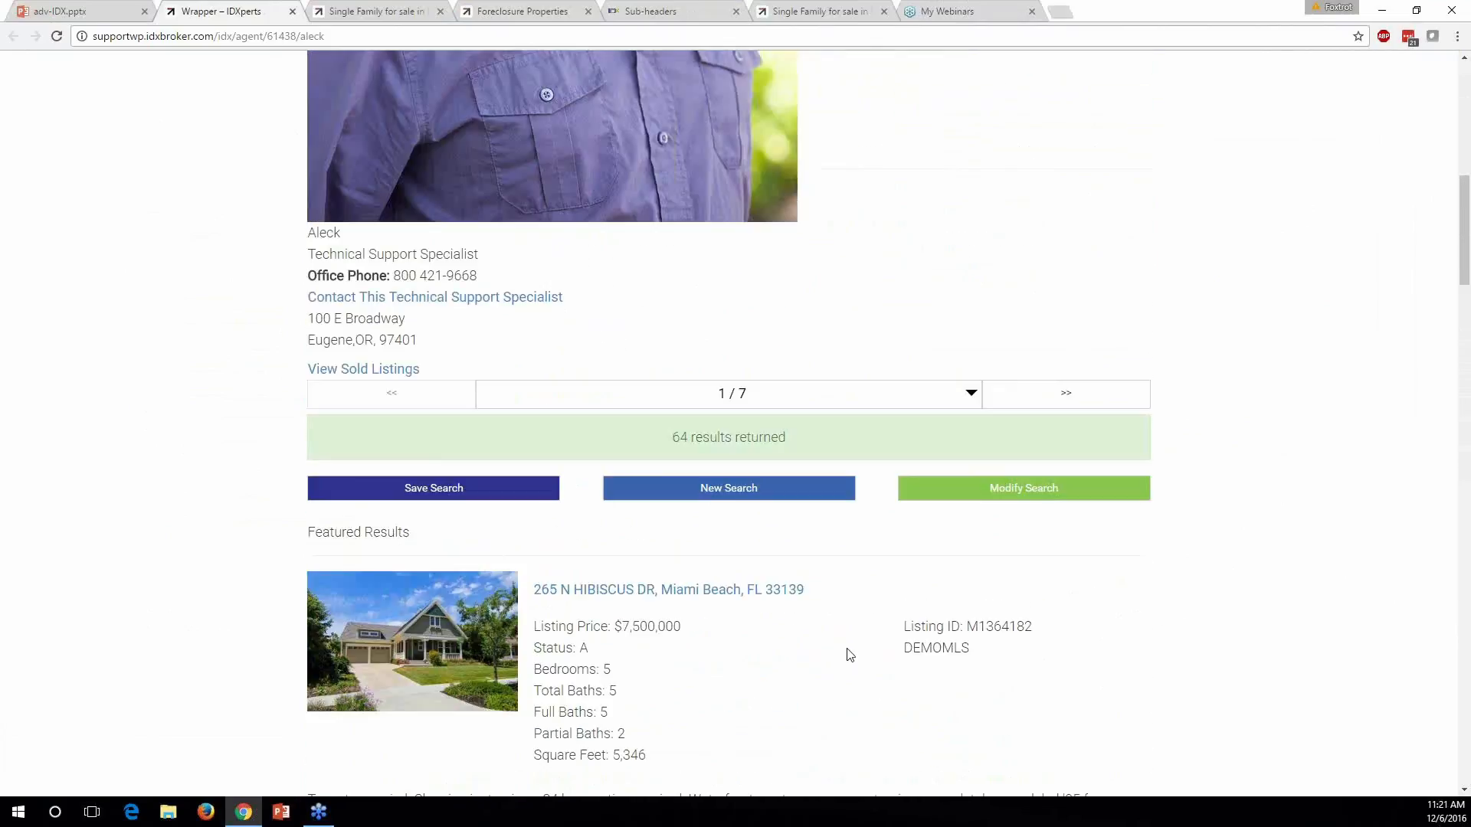
Point out the agent-specific end of the profile page's web address
left_click(92, 38)
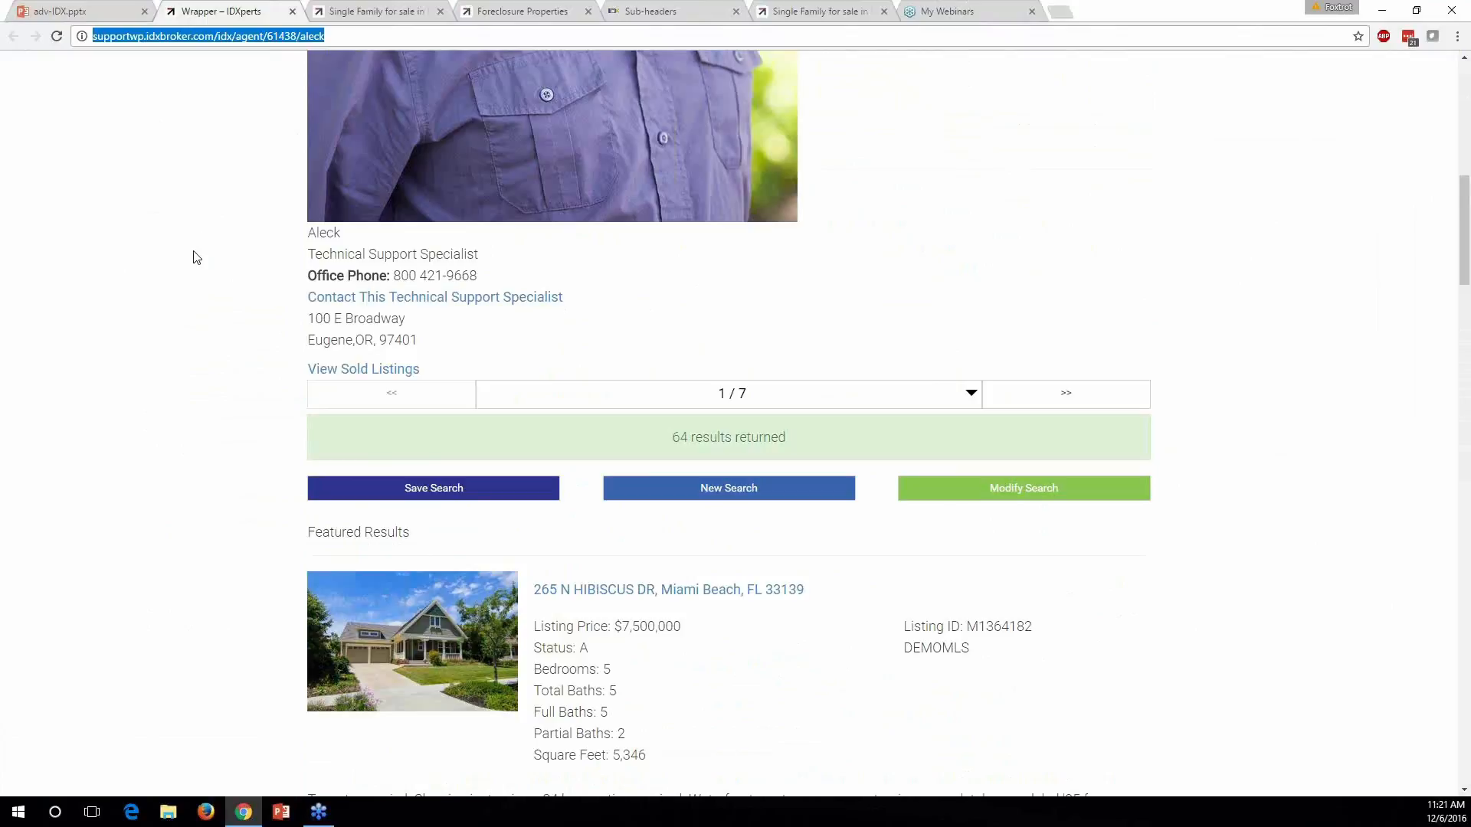
scroll(197, 288, "up", 10)
left_click(198, 289)
scroll(1030, 619, "down", 3)
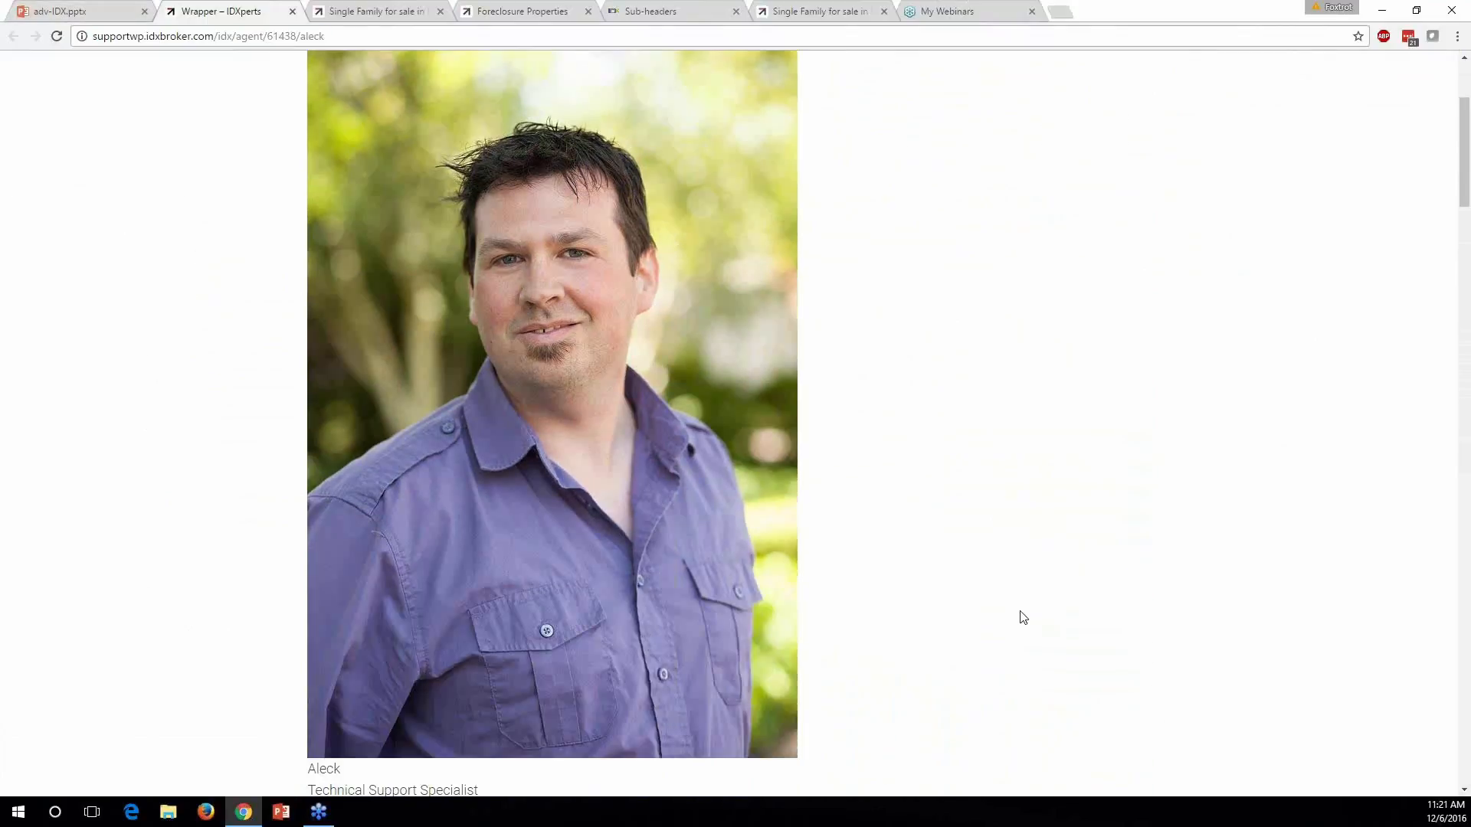
scroll(1005, 630, "up", 3)
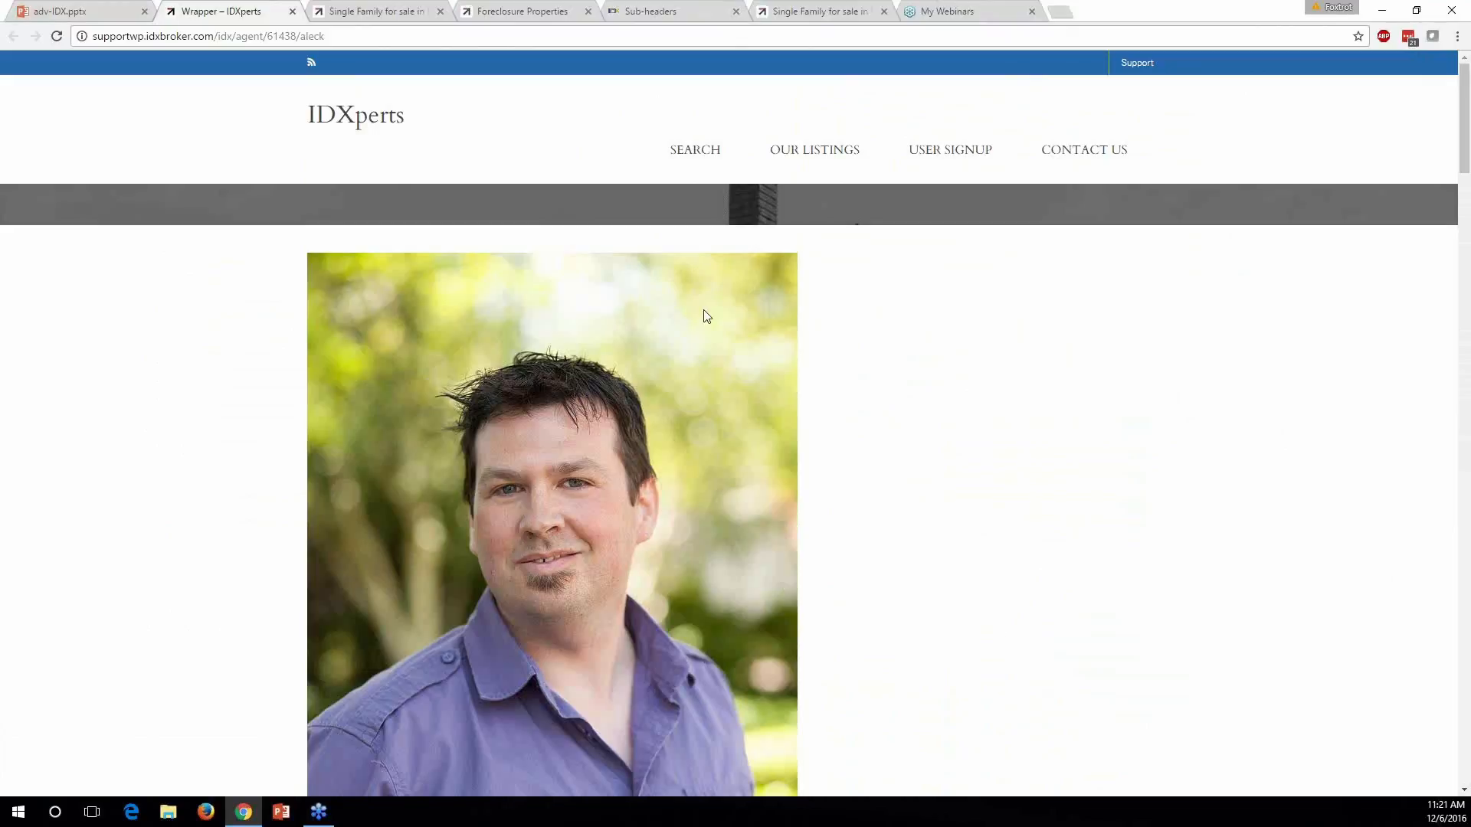
scroll(955, 515, "down", 6)
scroll(956, 519, "down", 4)
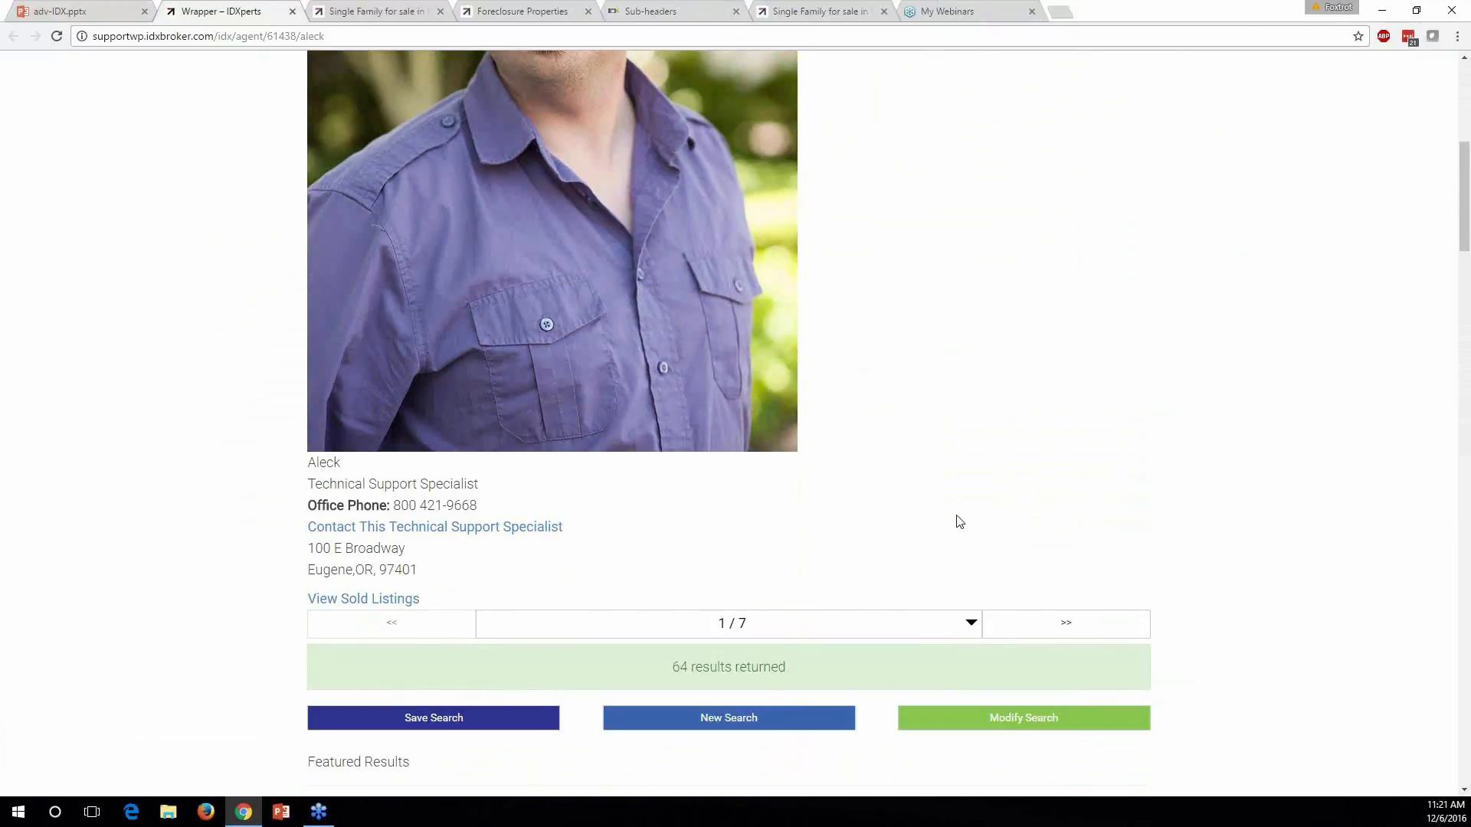
scroll(880, 528, "up", 8)
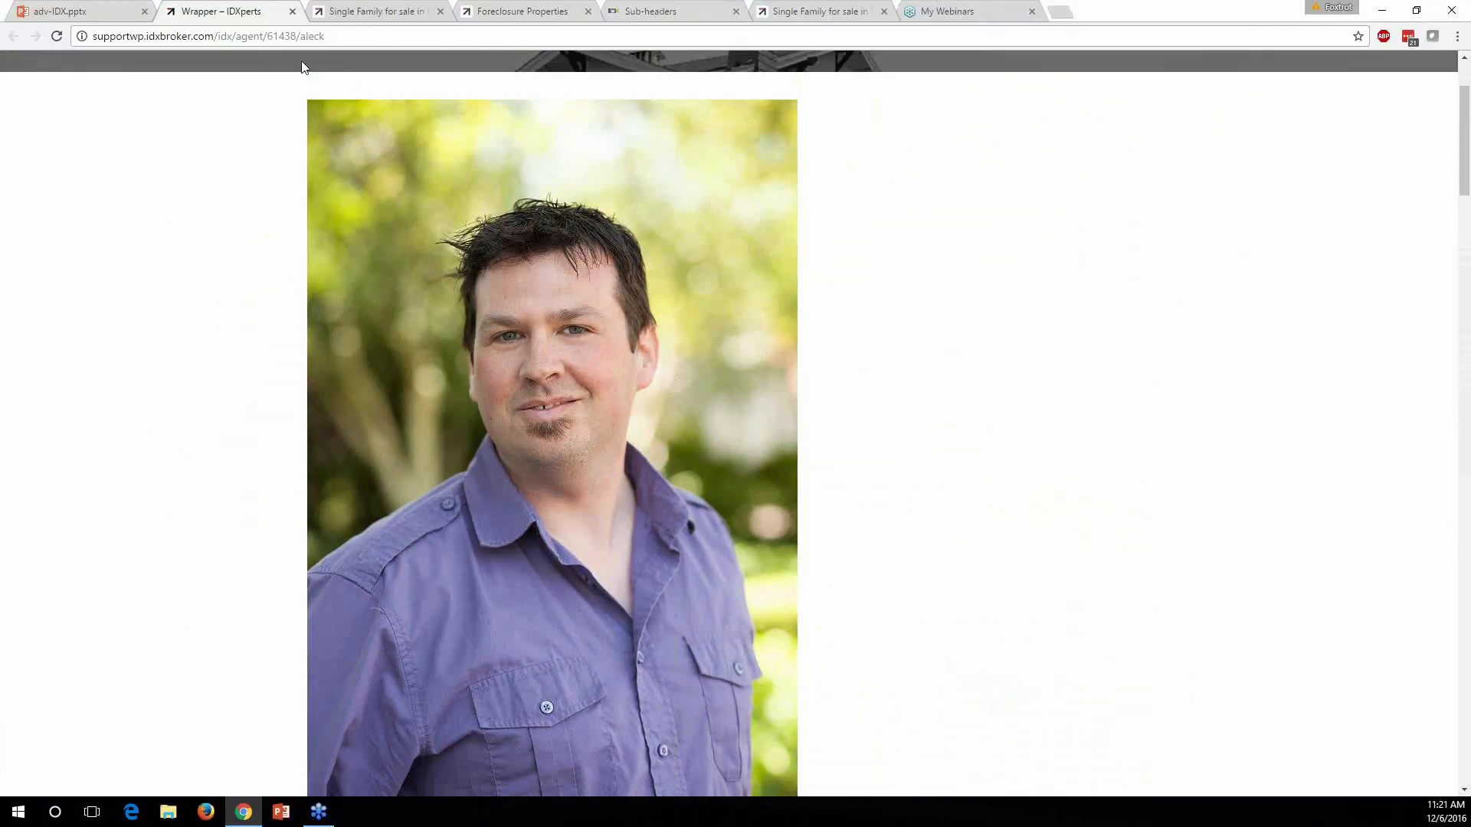
left_click_drag(268, 36, 325, 37)
left_click(258, 168)
scroll(919, 554, "up", 2)
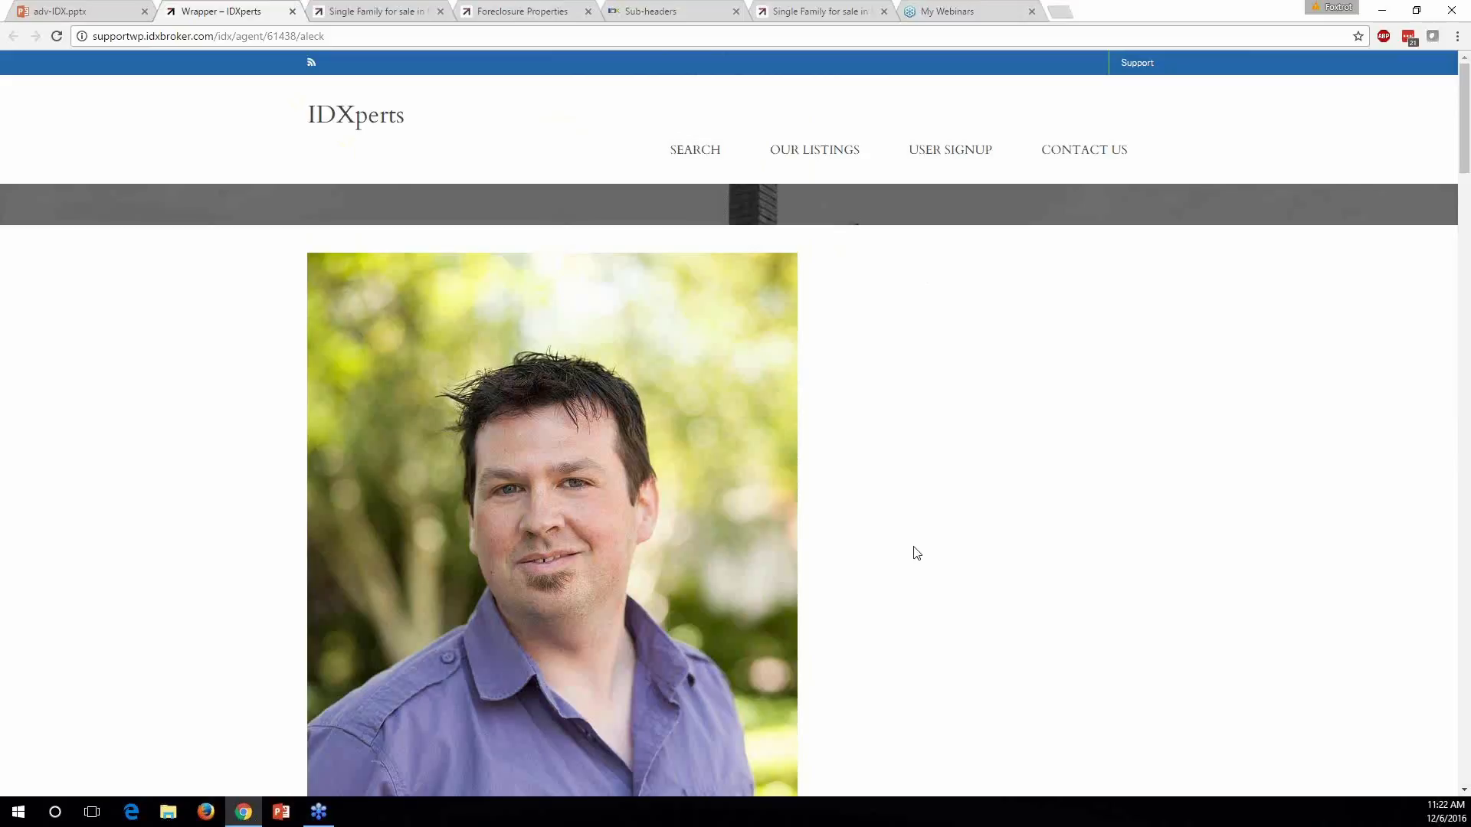
scroll(911, 550, "down", 1)
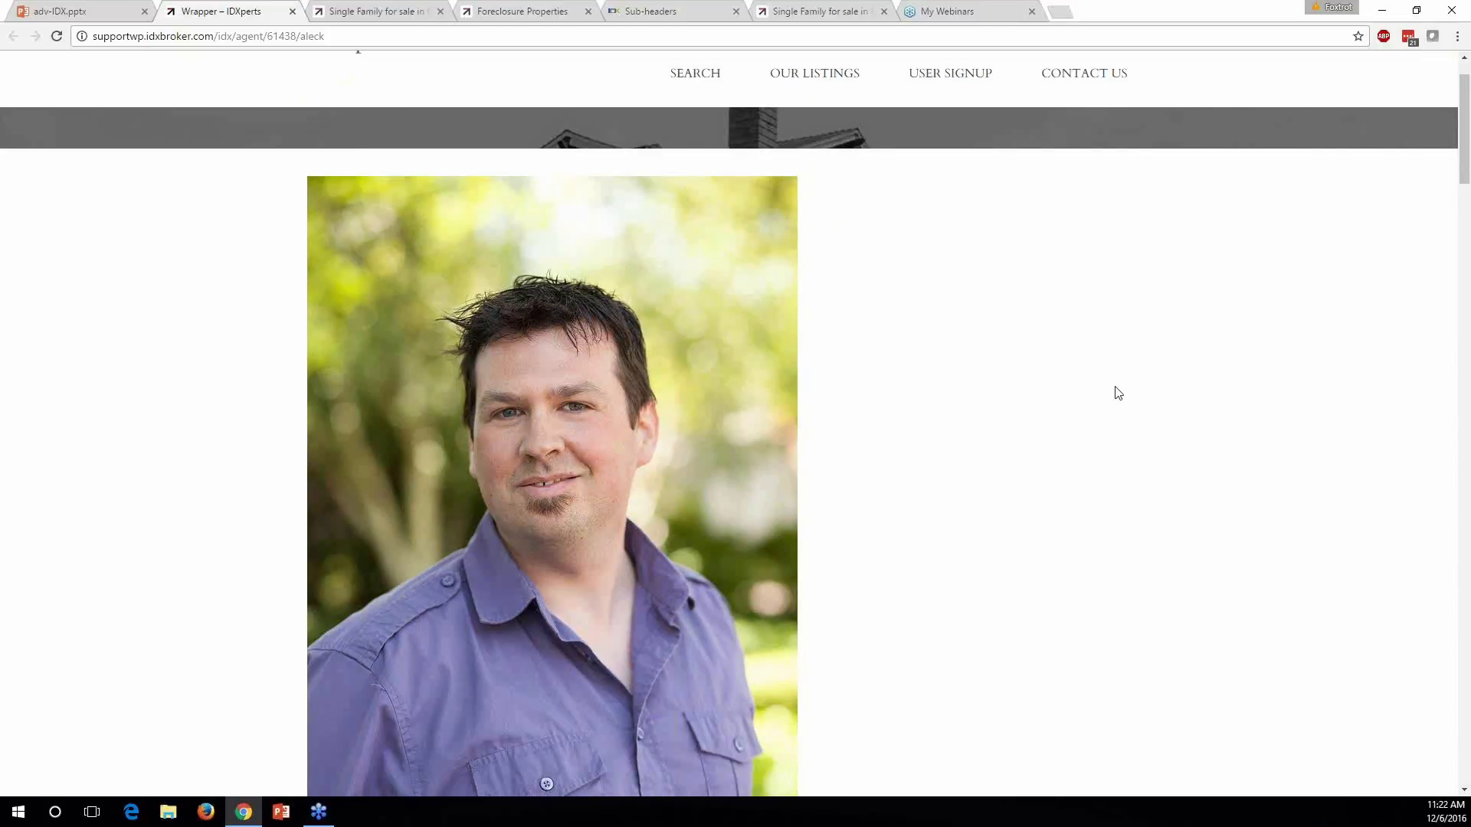
scroll(1148, 518, "up", 1)
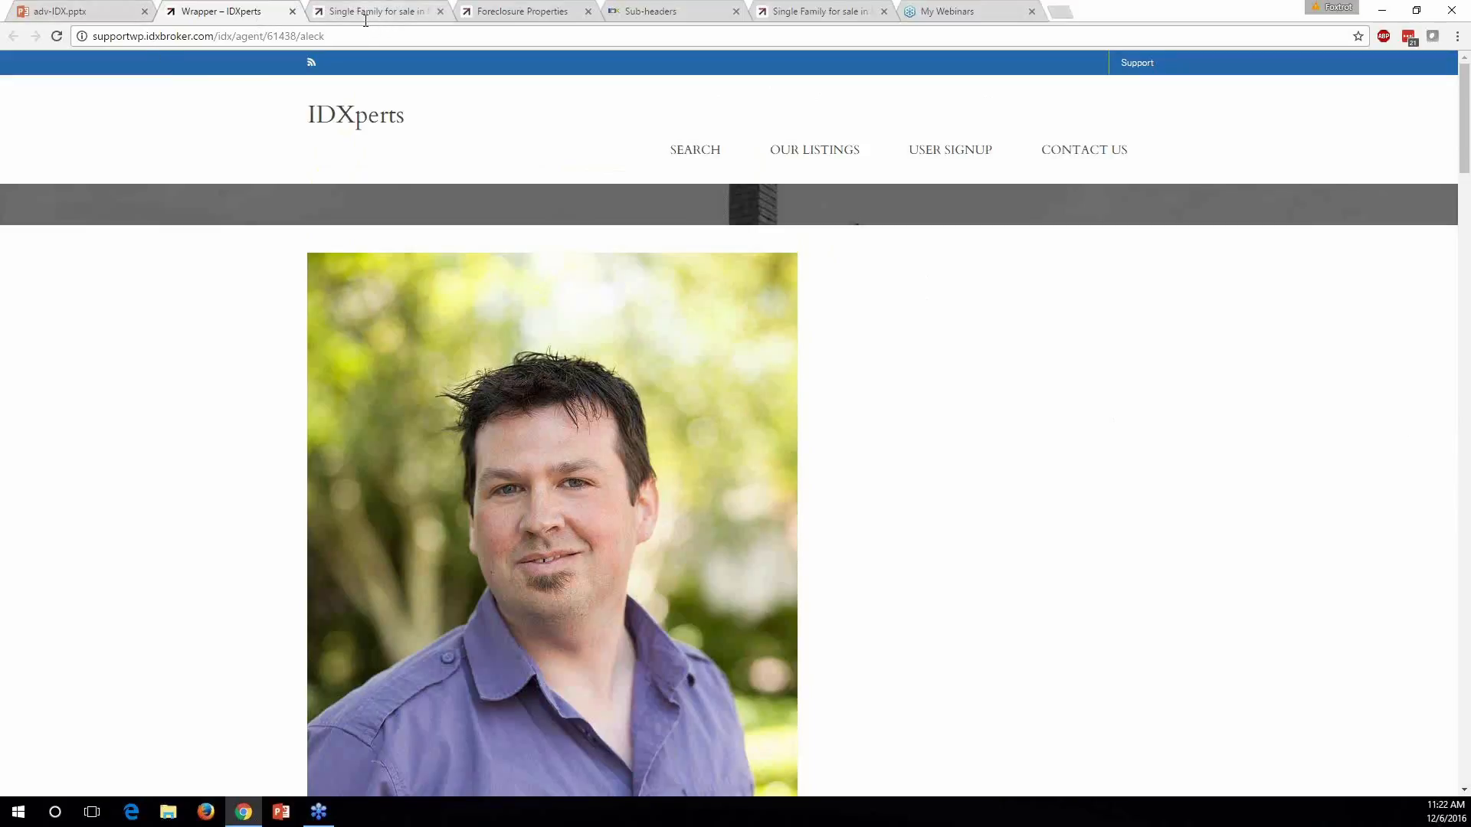
Return to IDX Broker and open the Users > Agents > Manage list
left_click(651, 11)
scroll(787, 498, "up", 6)
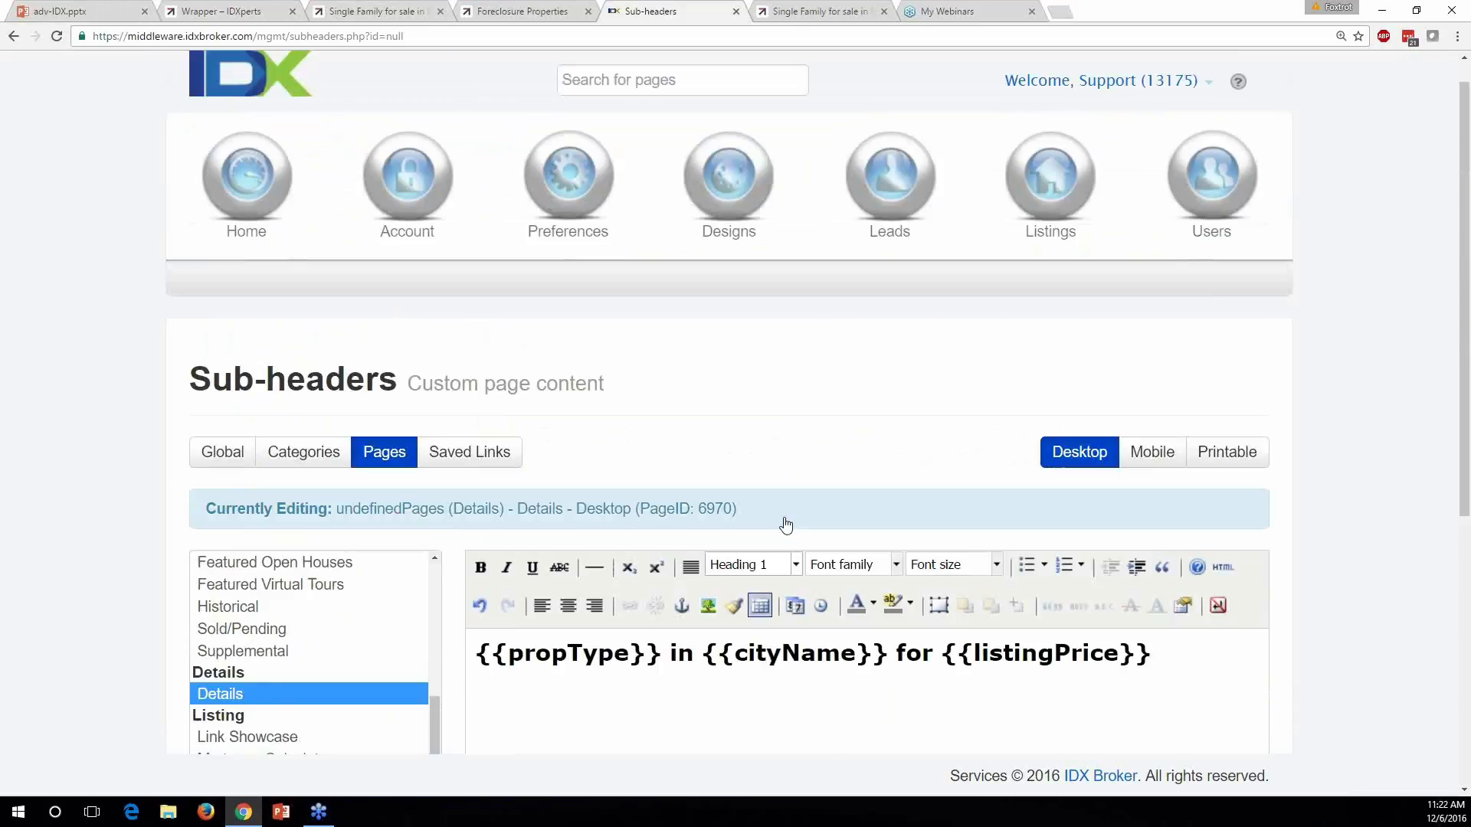
left_click(1220, 216)
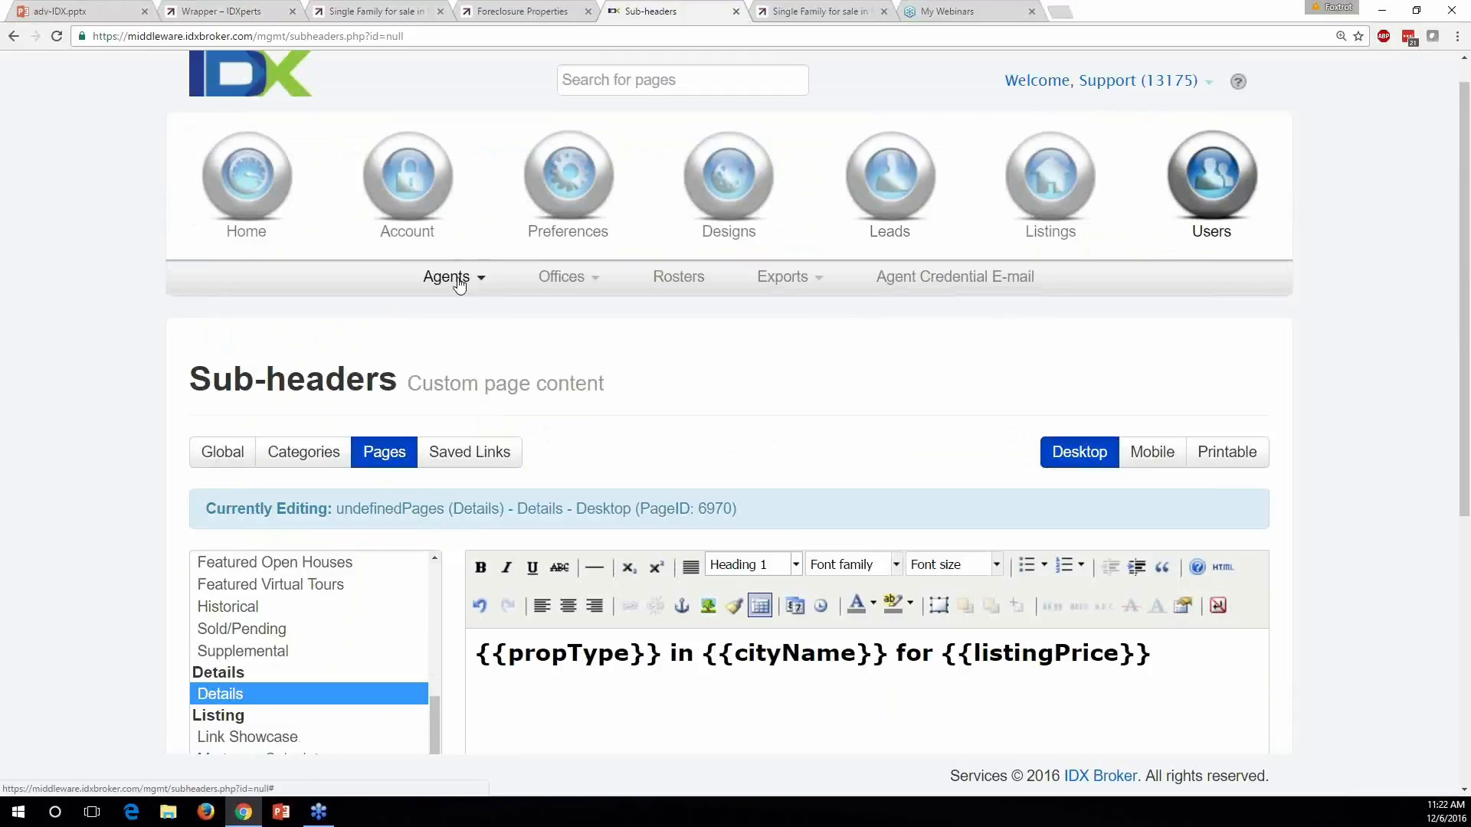
left_click(453, 277)
left_click(483, 319)
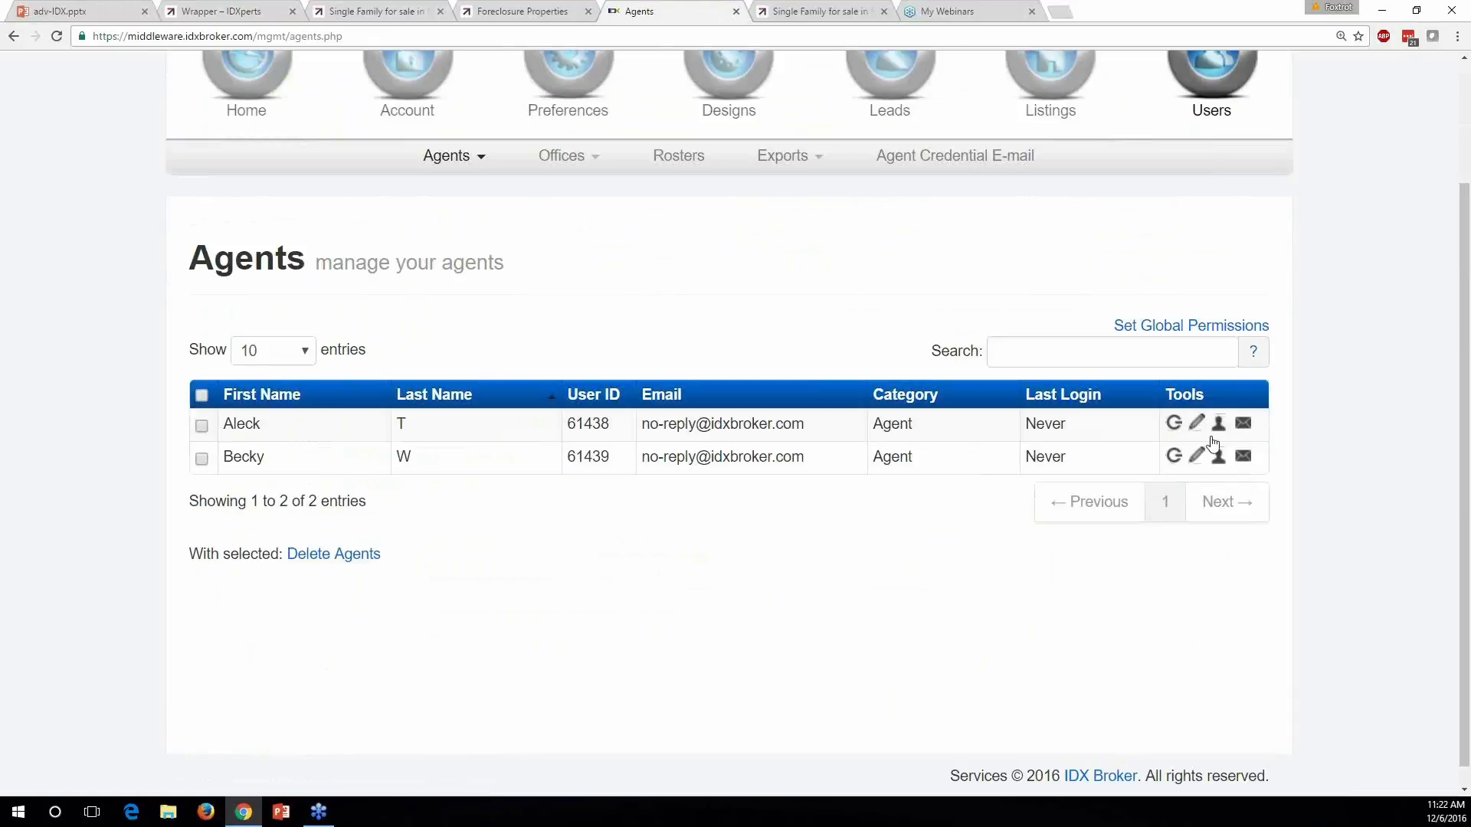
Edit agent 61438 and show its agentHeaderID=61438 sub-header tag
left_click(1211, 438)
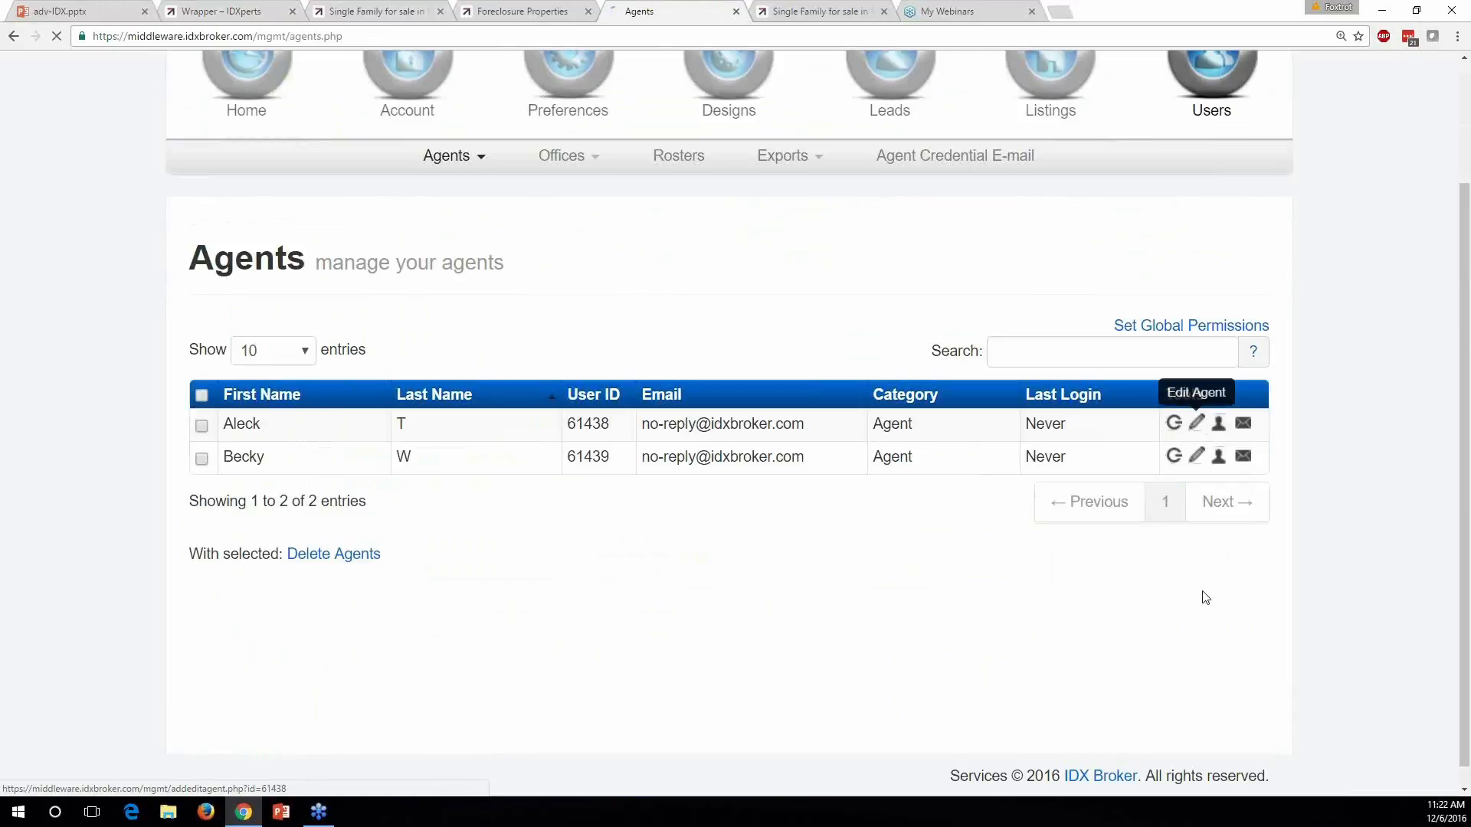
scroll(1119, 607, "down", 2)
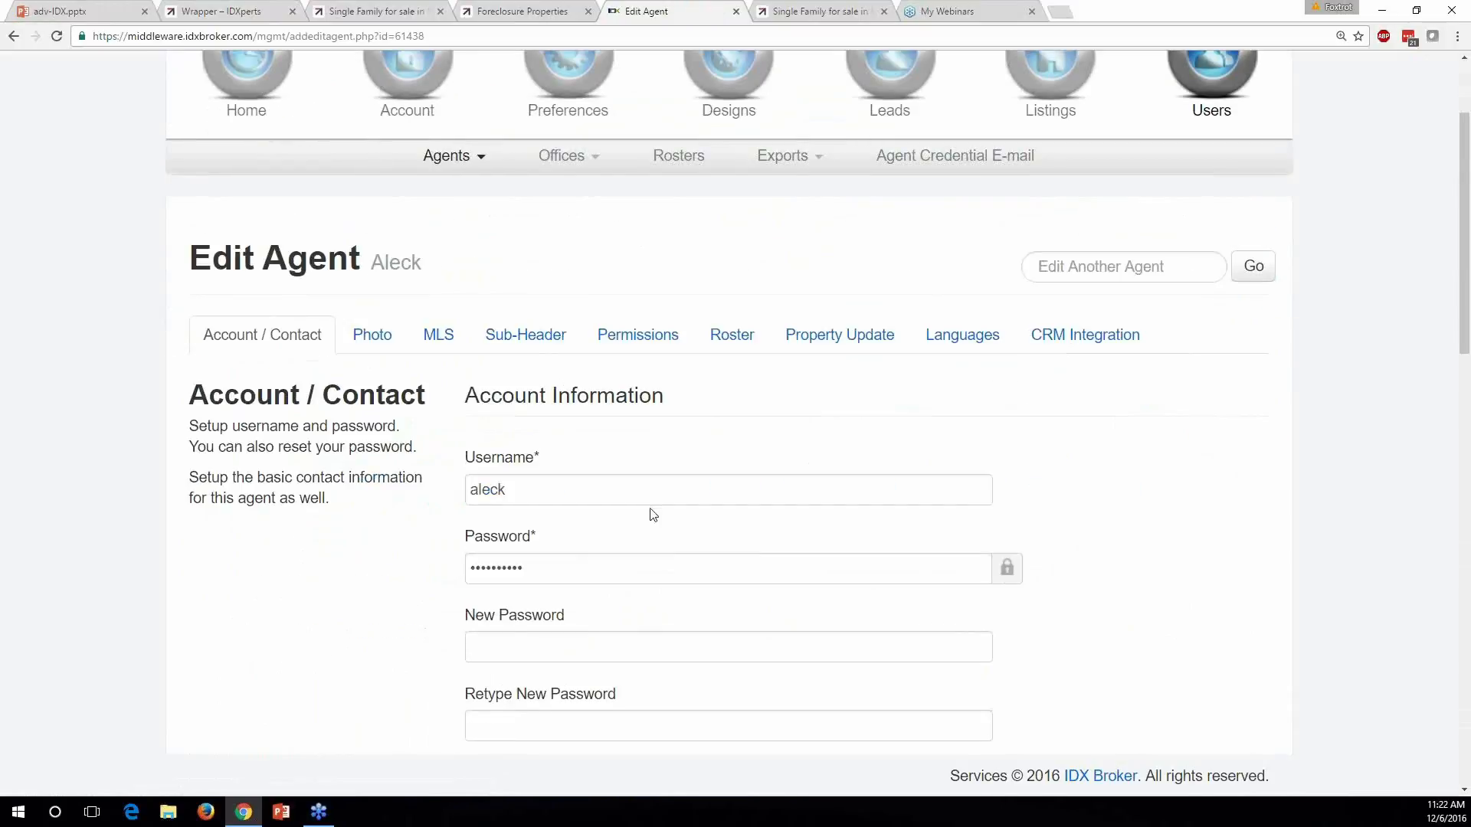
left_click(528, 335)
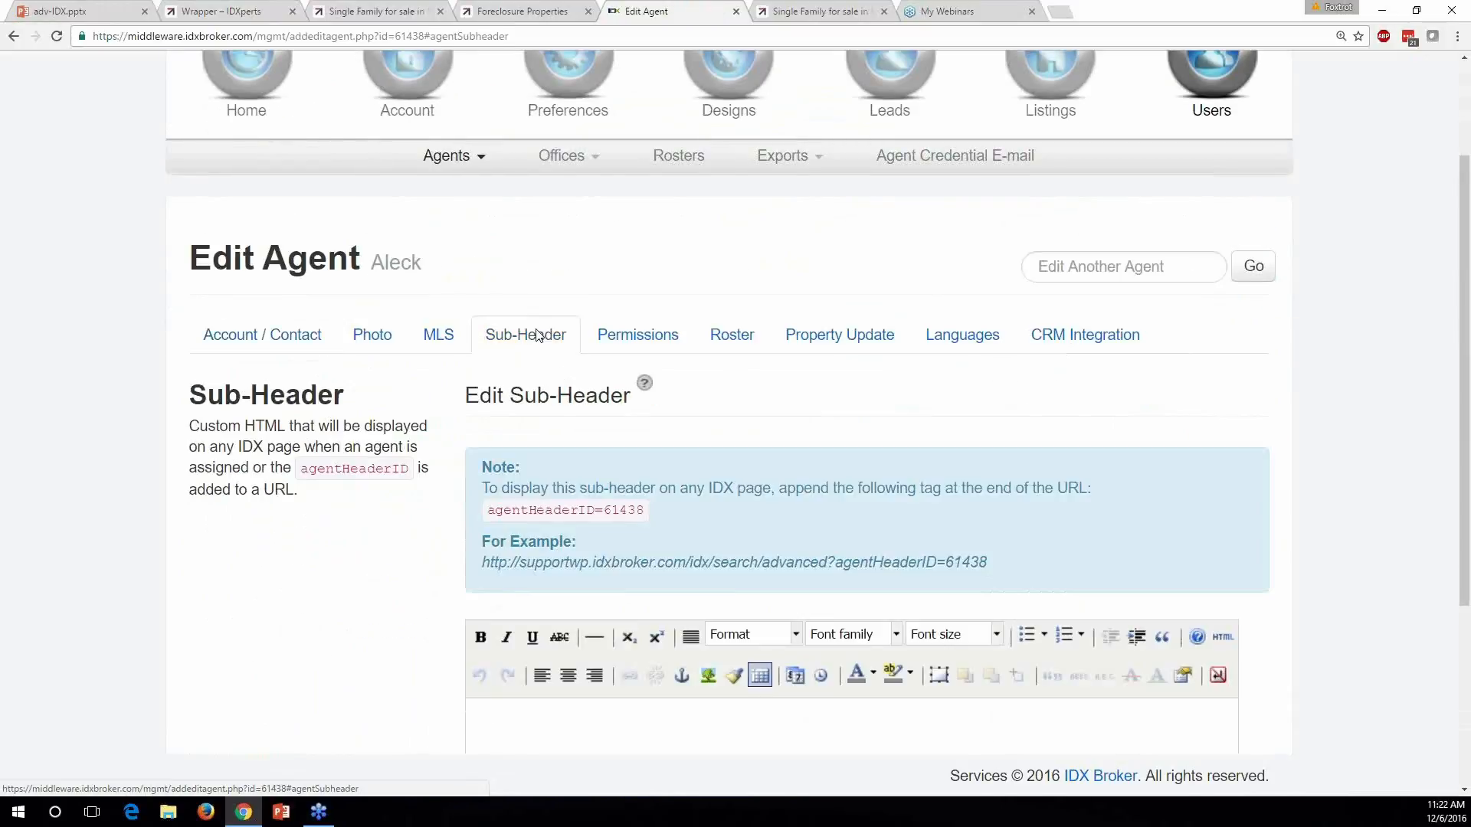
scroll(460, 330, "down", 2)
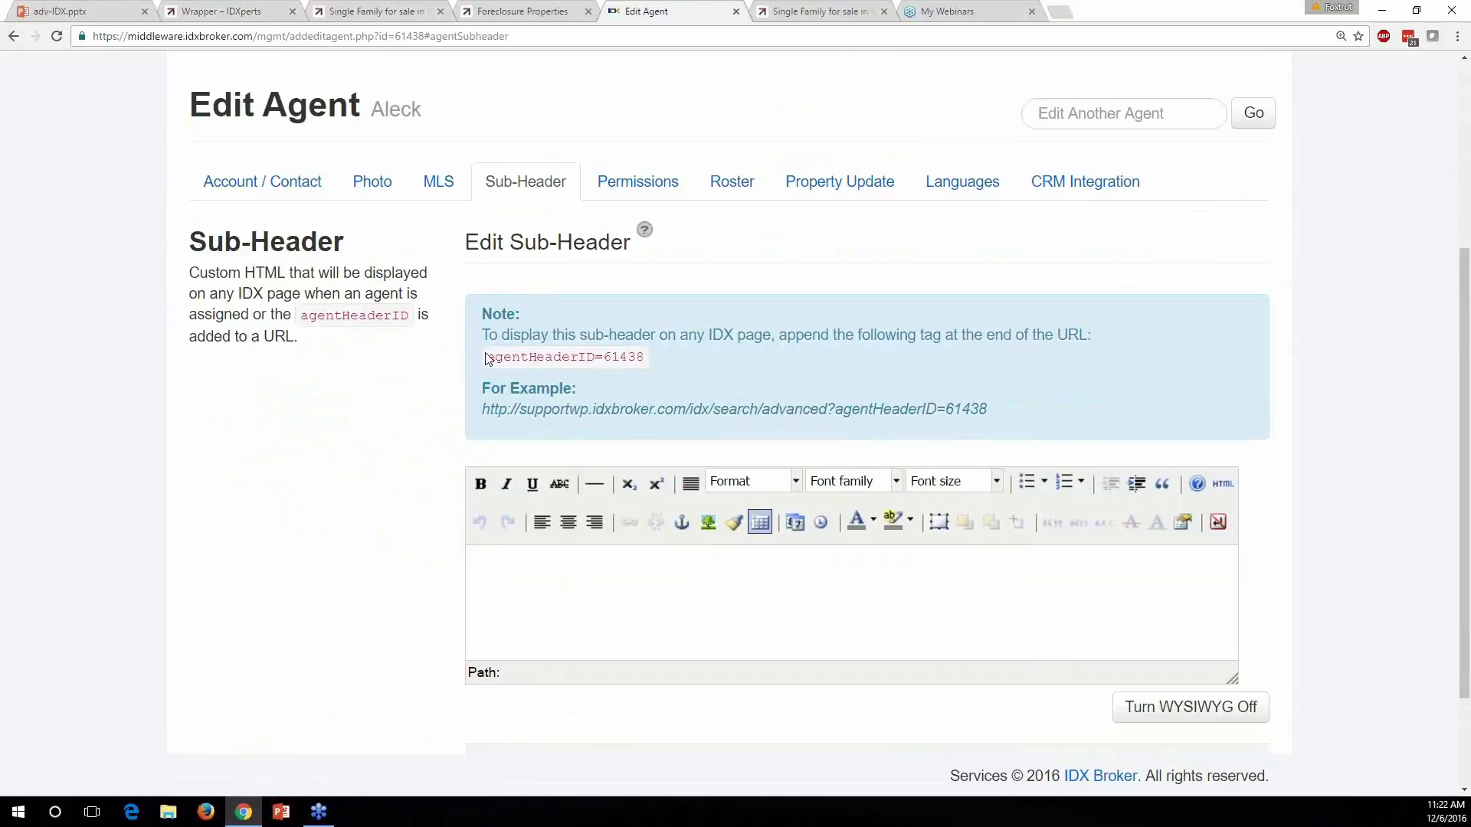
left_click_drag(664, 361, 485, 361)
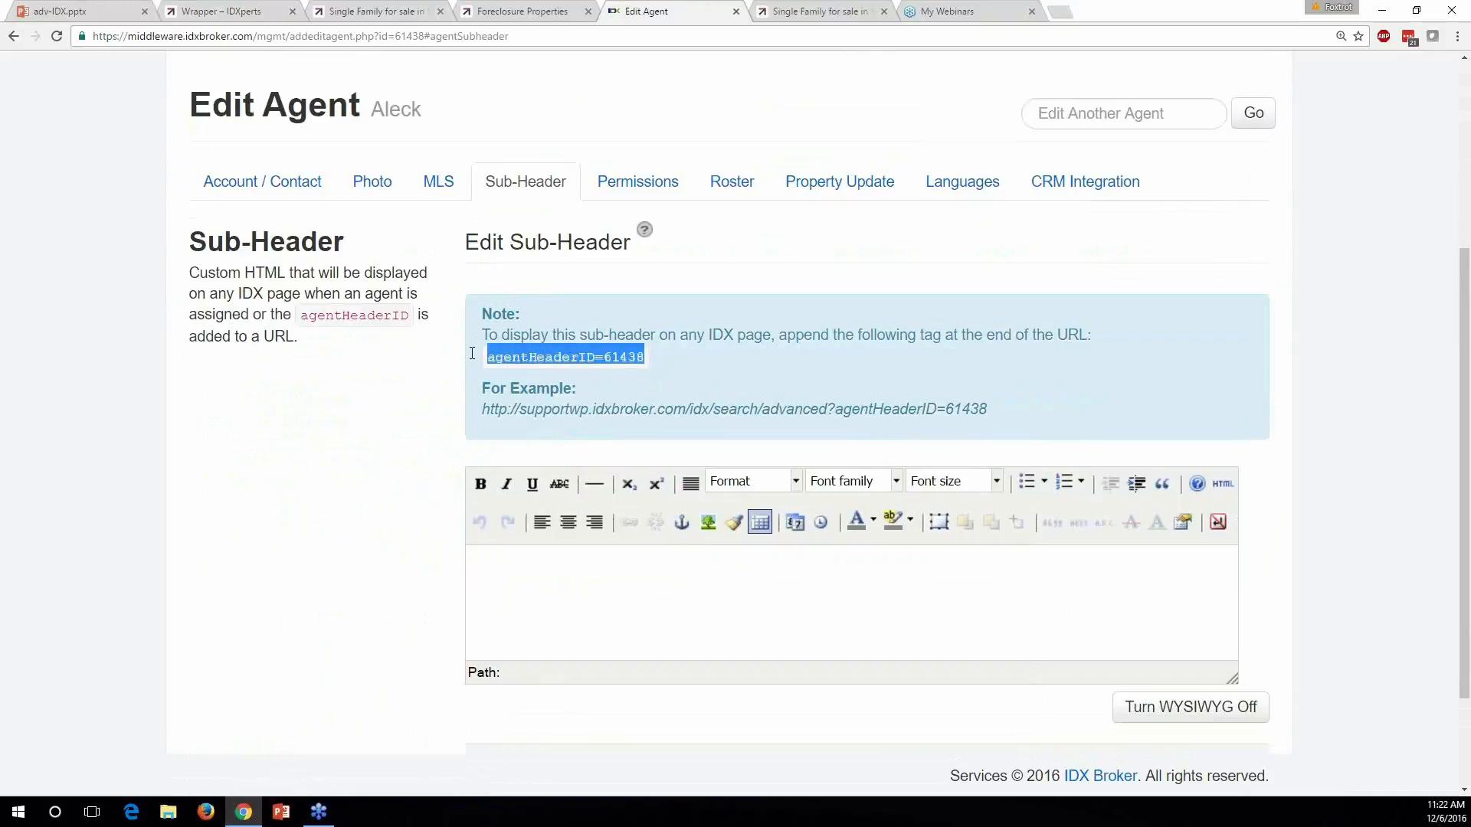
left_click(564, 360)
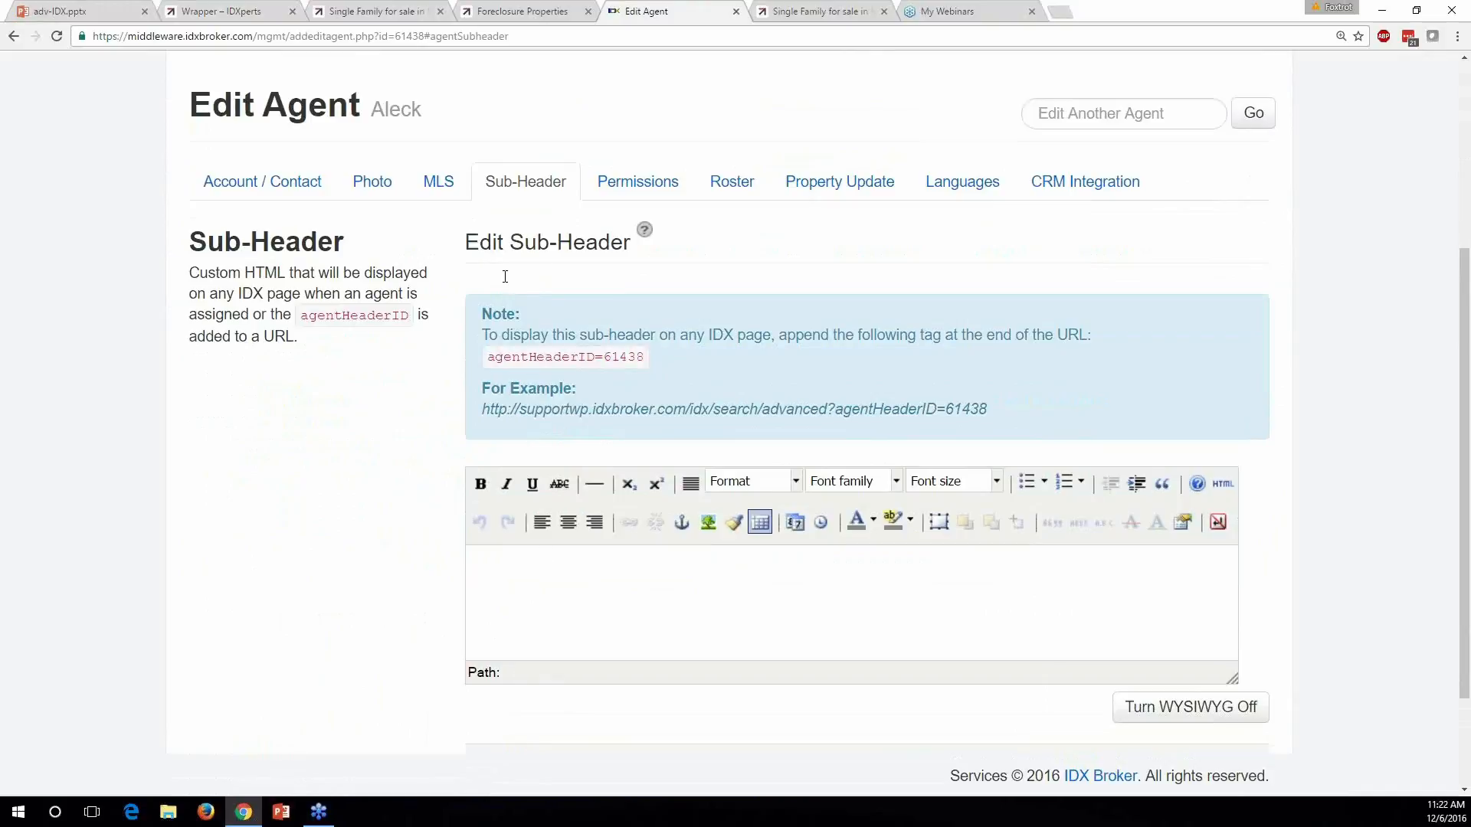
Point out the agentHeaderID name, the ID 61438, and where the tag joins the example URL
left_click_drag(487, 357, 563, 362)
left_click(563, 365)
left_click_drag(602, 357, 653, 360)
left_click(685, 370)
scroll(683, 371, "down", 1)
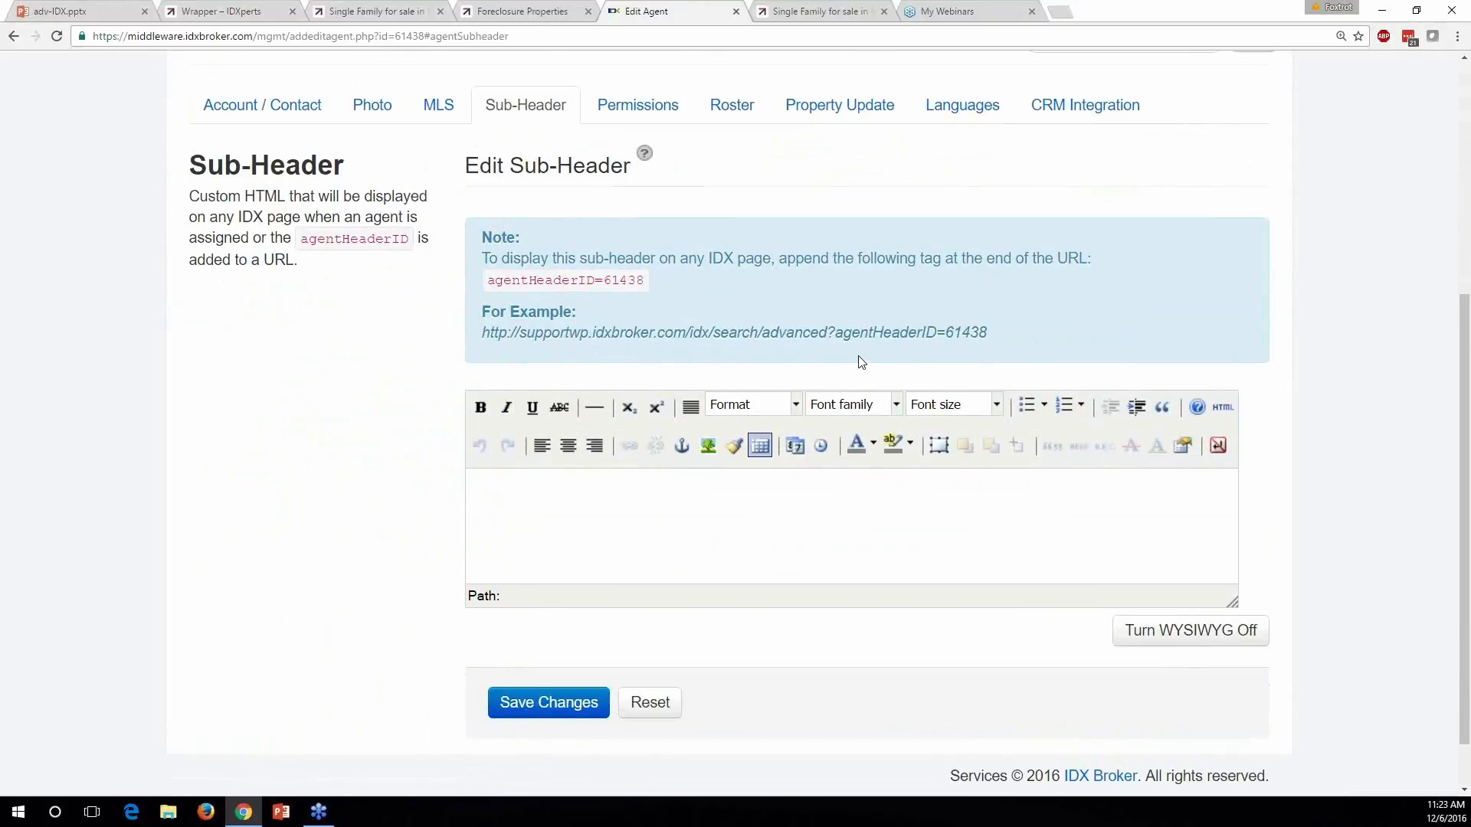
left_click_drag(842, 335, 819, 334)
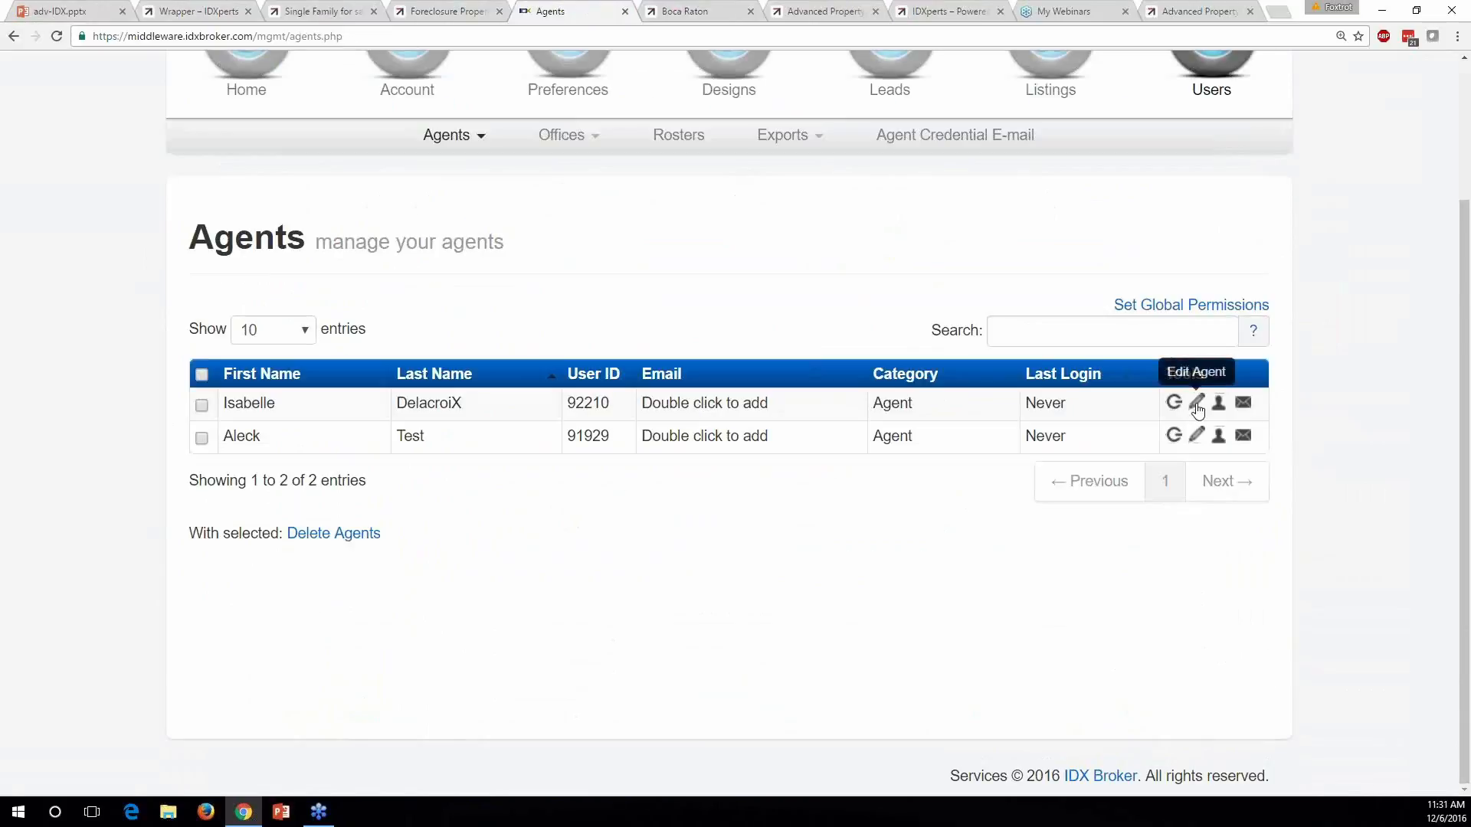
left_click(1198, 402)
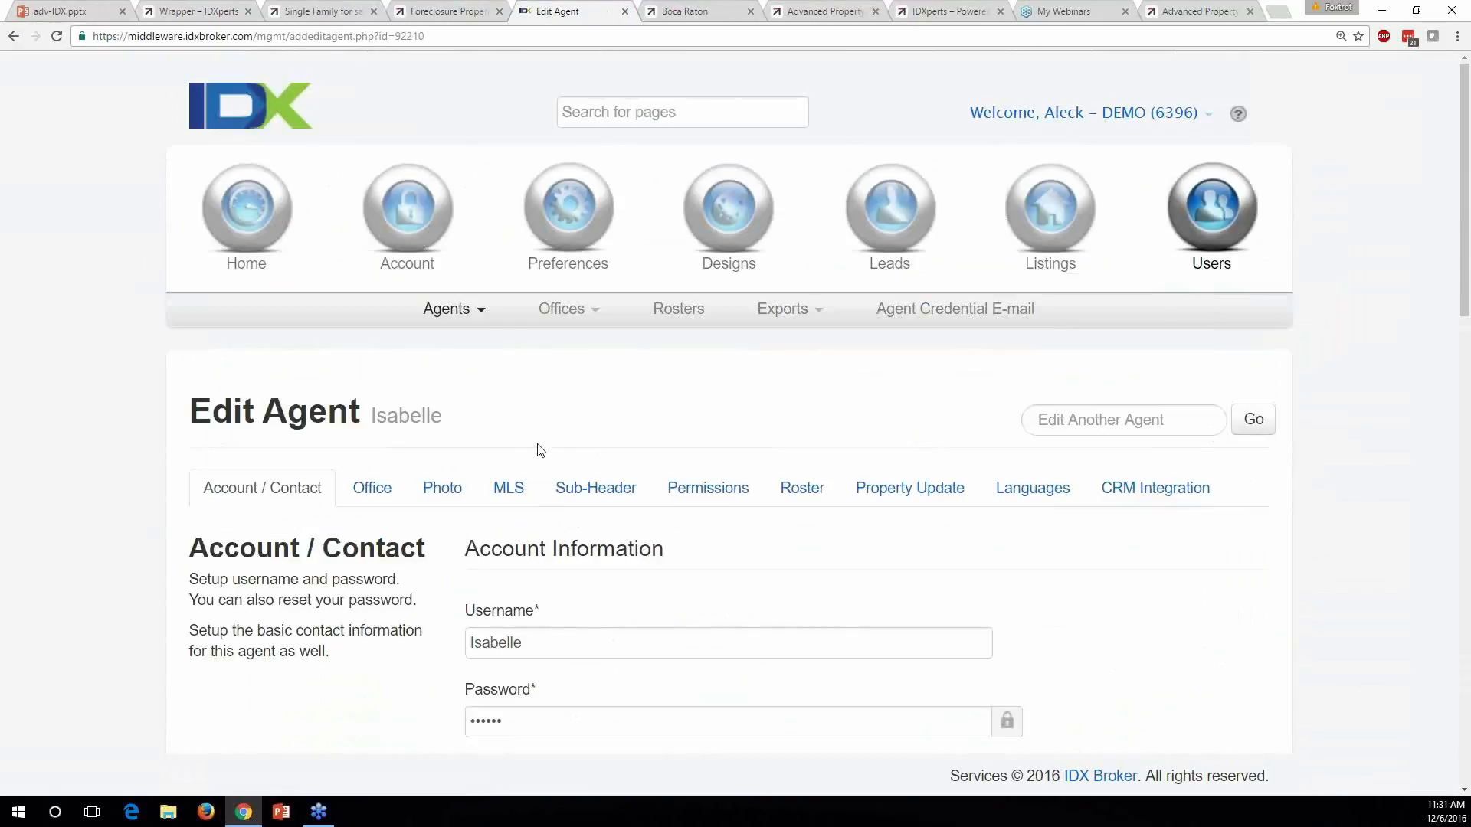
Give agent 92210 a saved Heading 1 sub-header line praising the agent
scroll(570, 440, "down", 1)
left_click(608, 431)
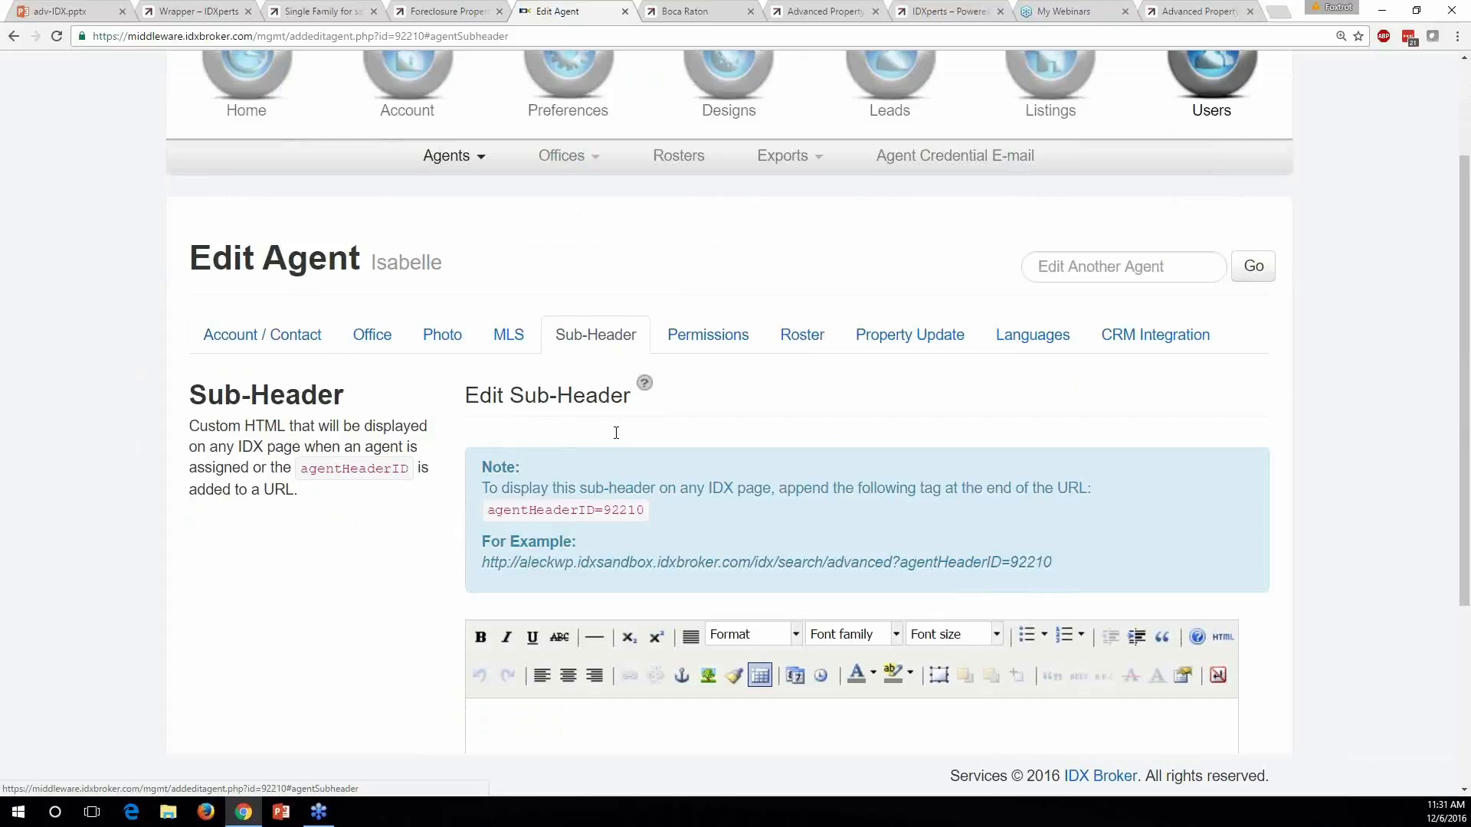
scroll(614, 432, "down", 3)
left_click(590, 509)
type("UIsabel")
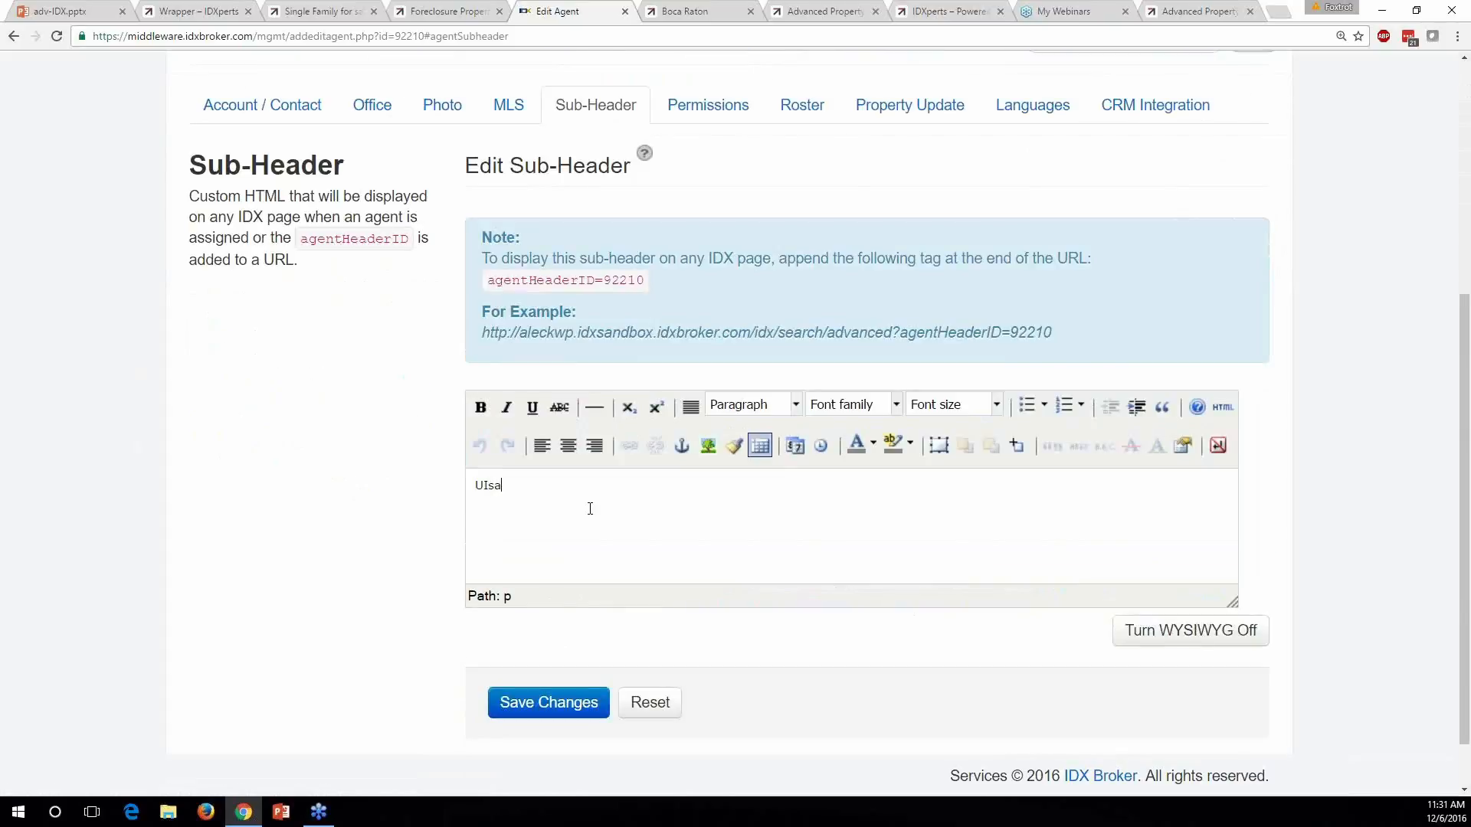
key("BackSpace")
key("BackSpace")
key("BackSpace")
key("BackSpace")
key("BackSpace")
key("BackSpace")
key("BackSpace")
type("Isabelle is great")
left_click_drag(613, 495, 259, 480)
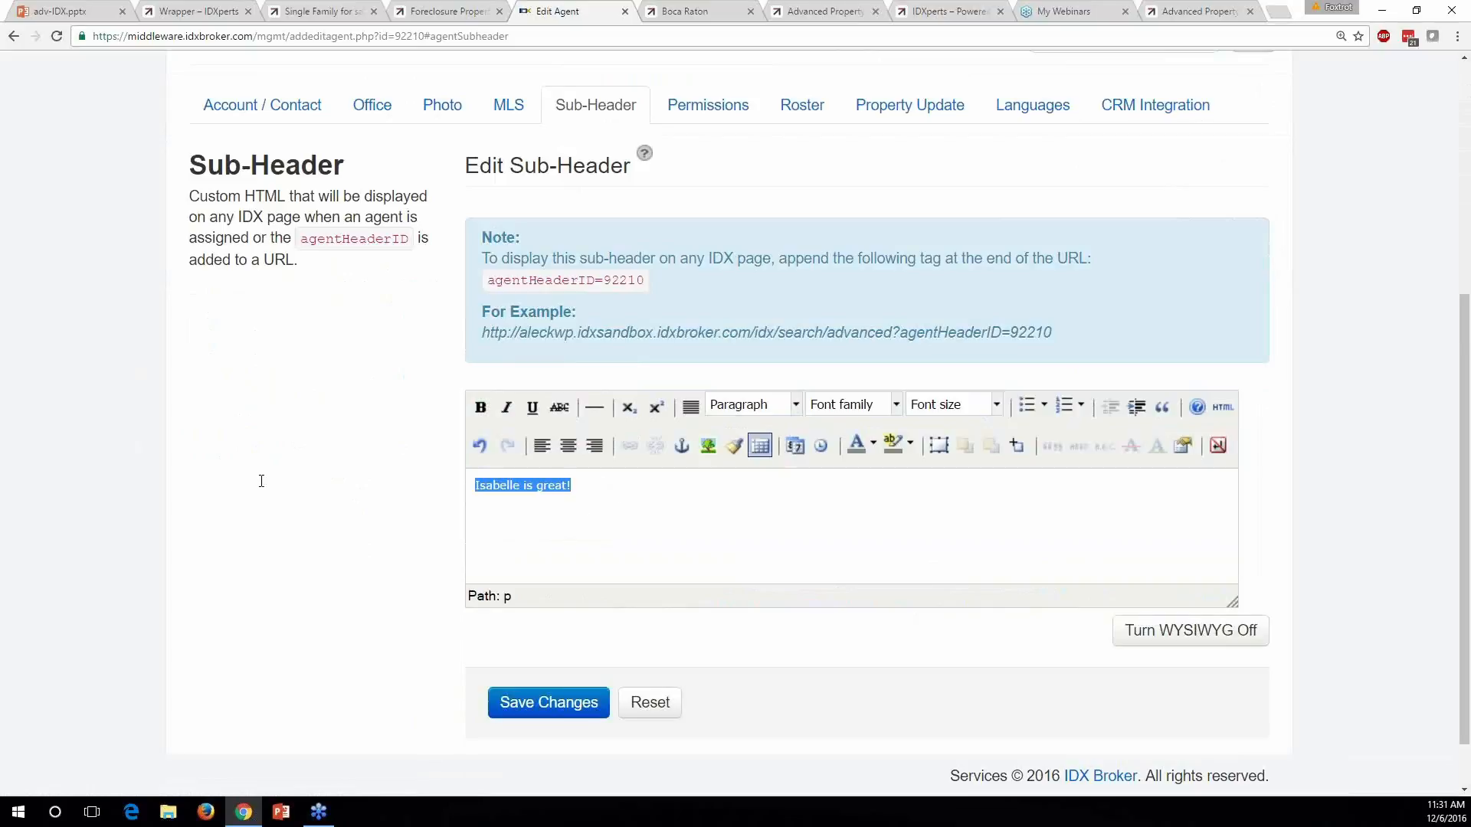
left_click(796, 405)
left_click(791, 544)
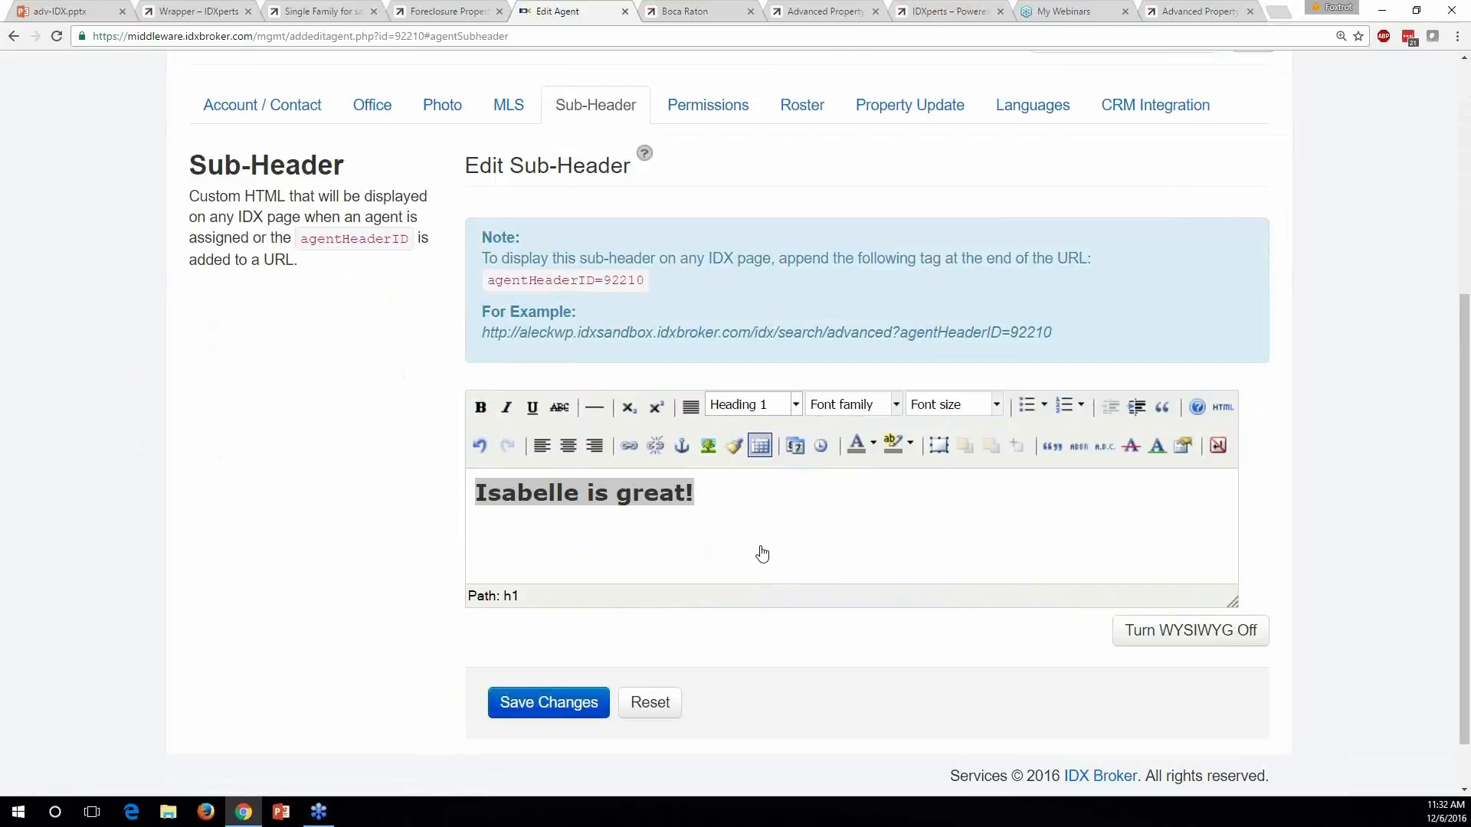
left_click(561, 703)
Copy the example search URL and select the IDXperts site's web address
left_click_drag(1063, 334, 481, 357)
key("ctrl+c")
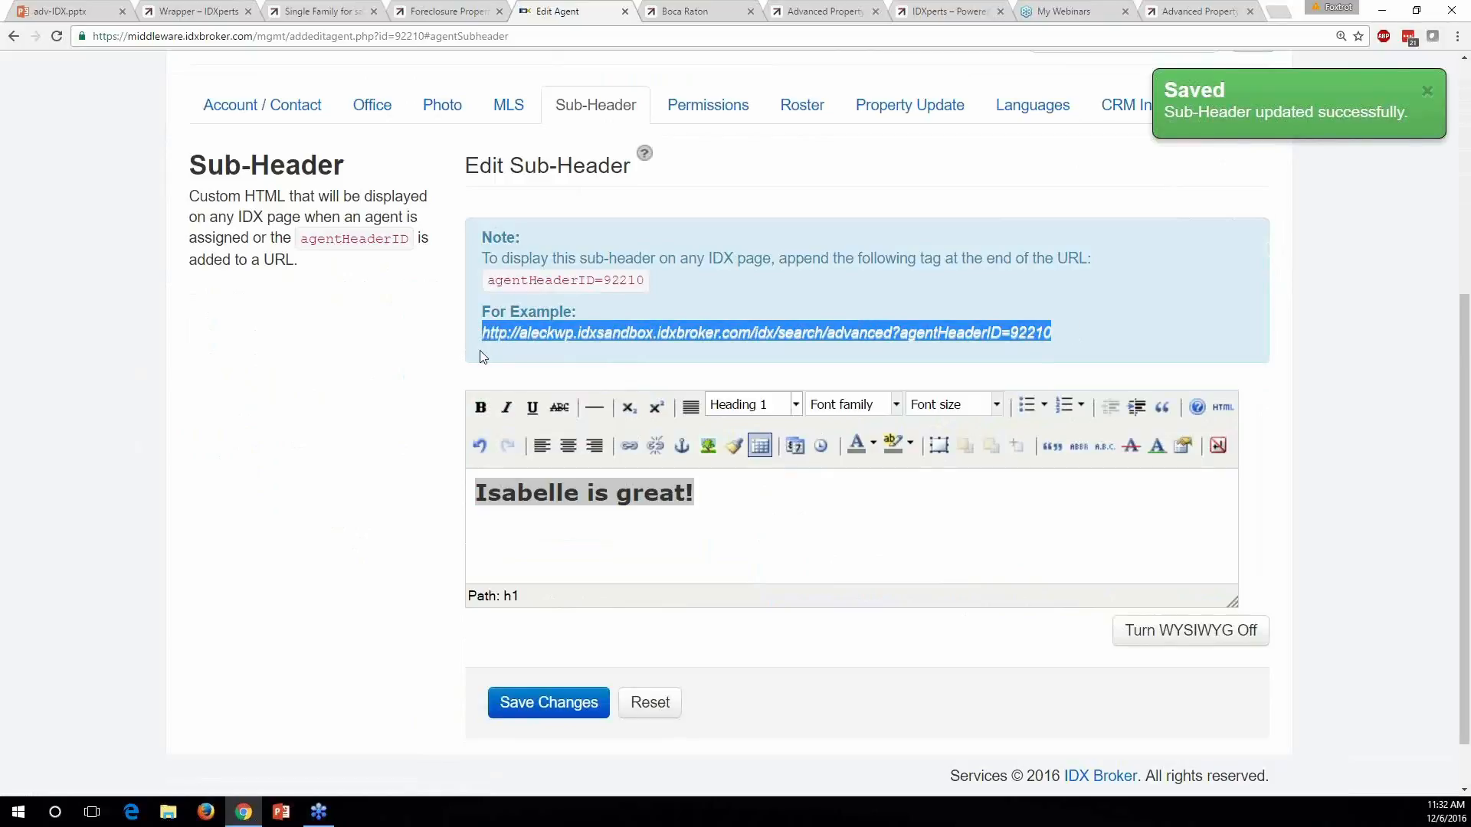
left_click(954, 11)
left_click(814, 37)
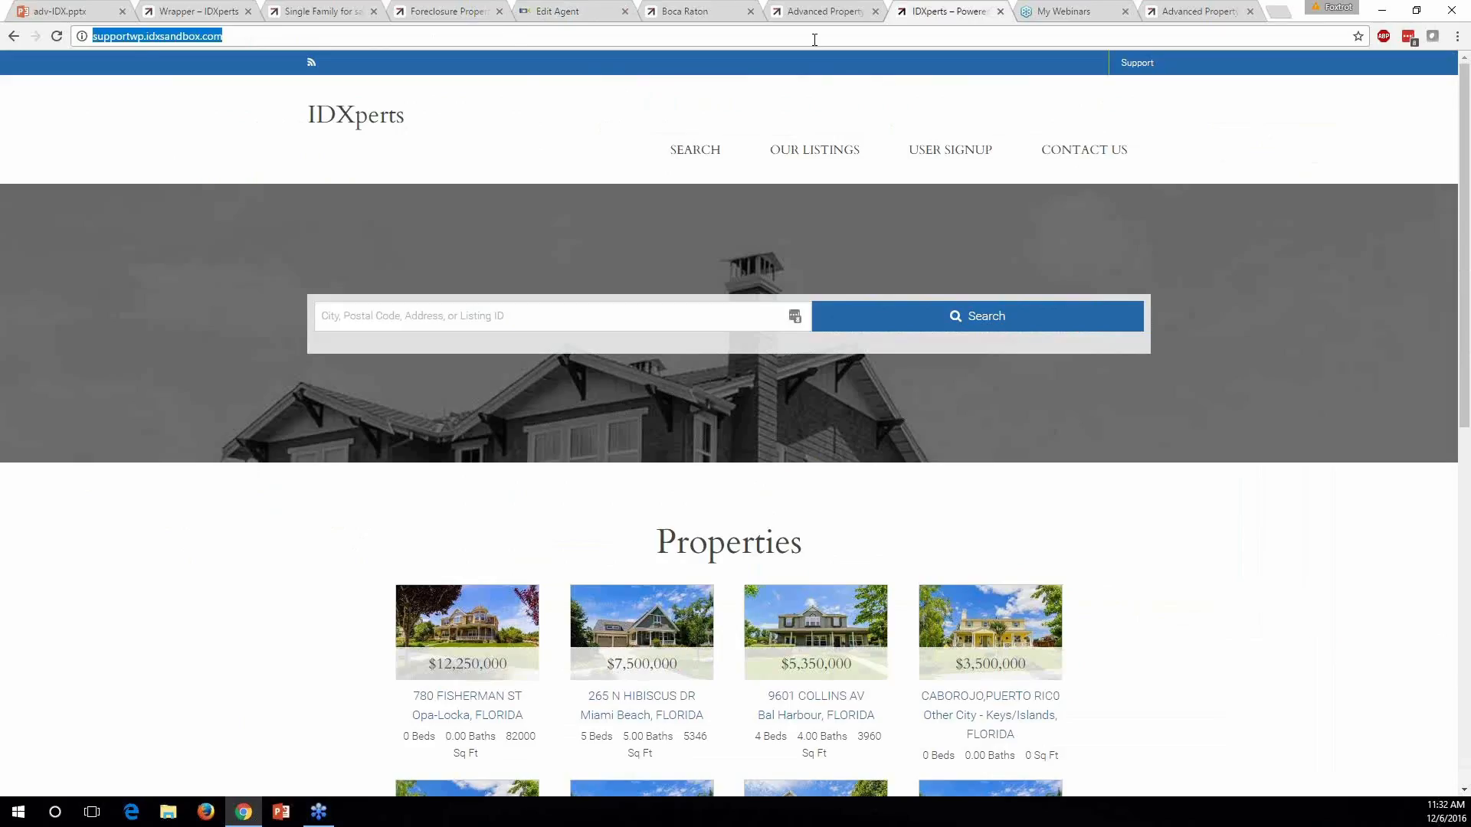
Load the pasted example search URL and highlight the agent's new praise heading
key("ctrl+v")
key("Return")
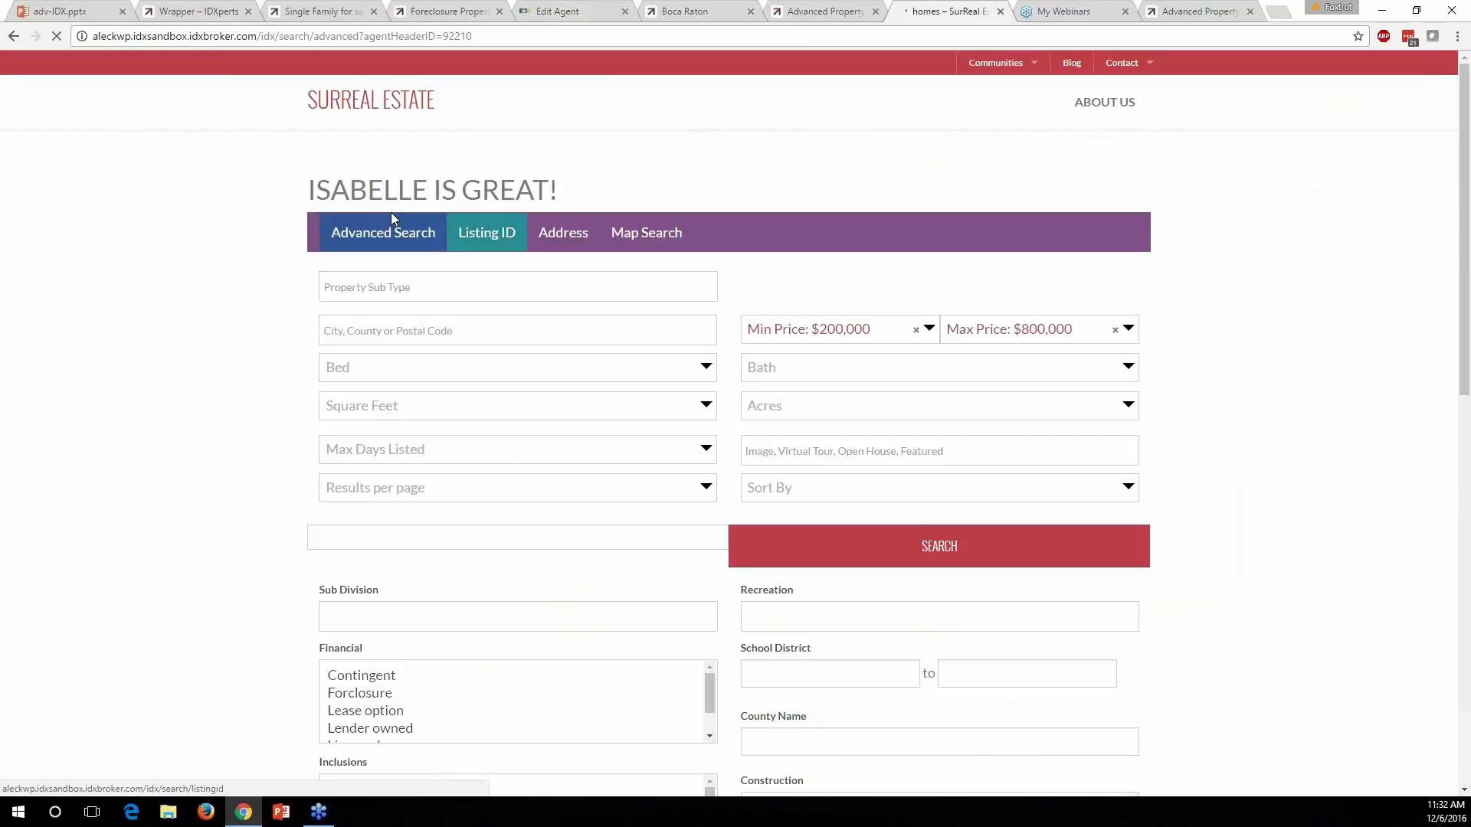
left_click_drag(589, 199, 263, 164)
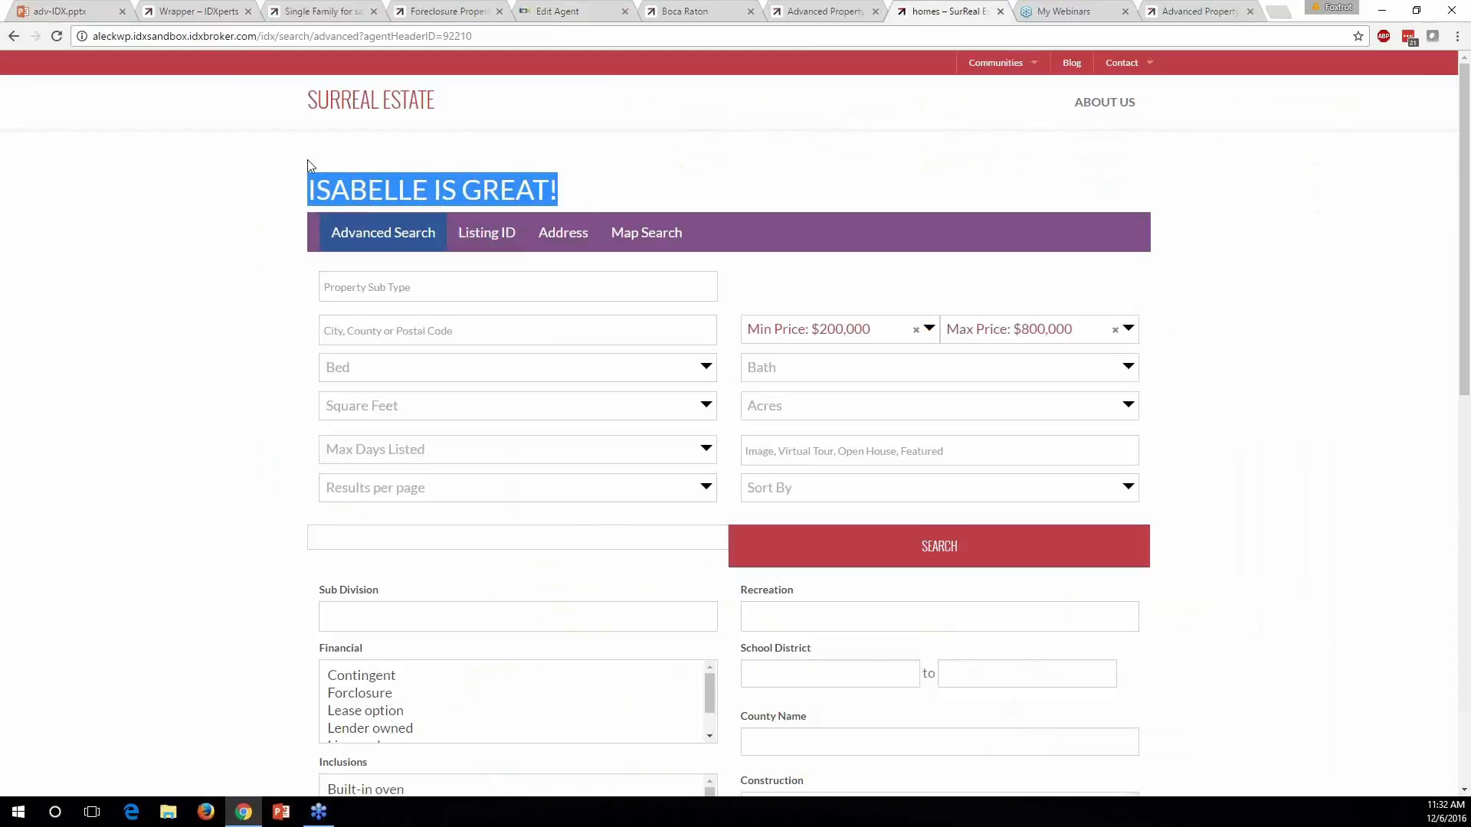
left_click_drag(308, 190, 605, 203)
left_click(605, 203)
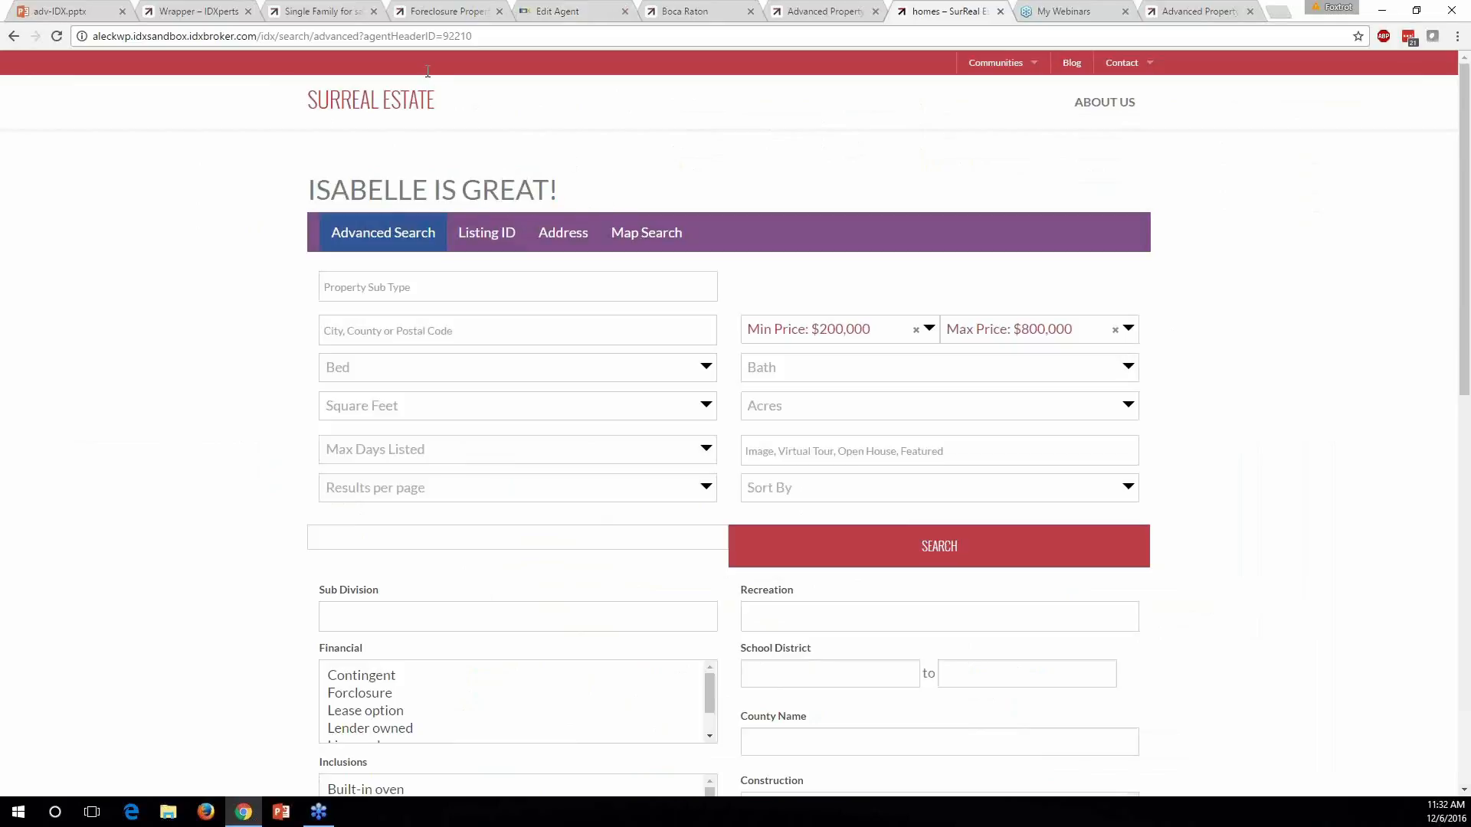
Point out the agentHeaderID=92210 parameter in the address alongside the heading
left_click_drag(366, 36, 474, 36)
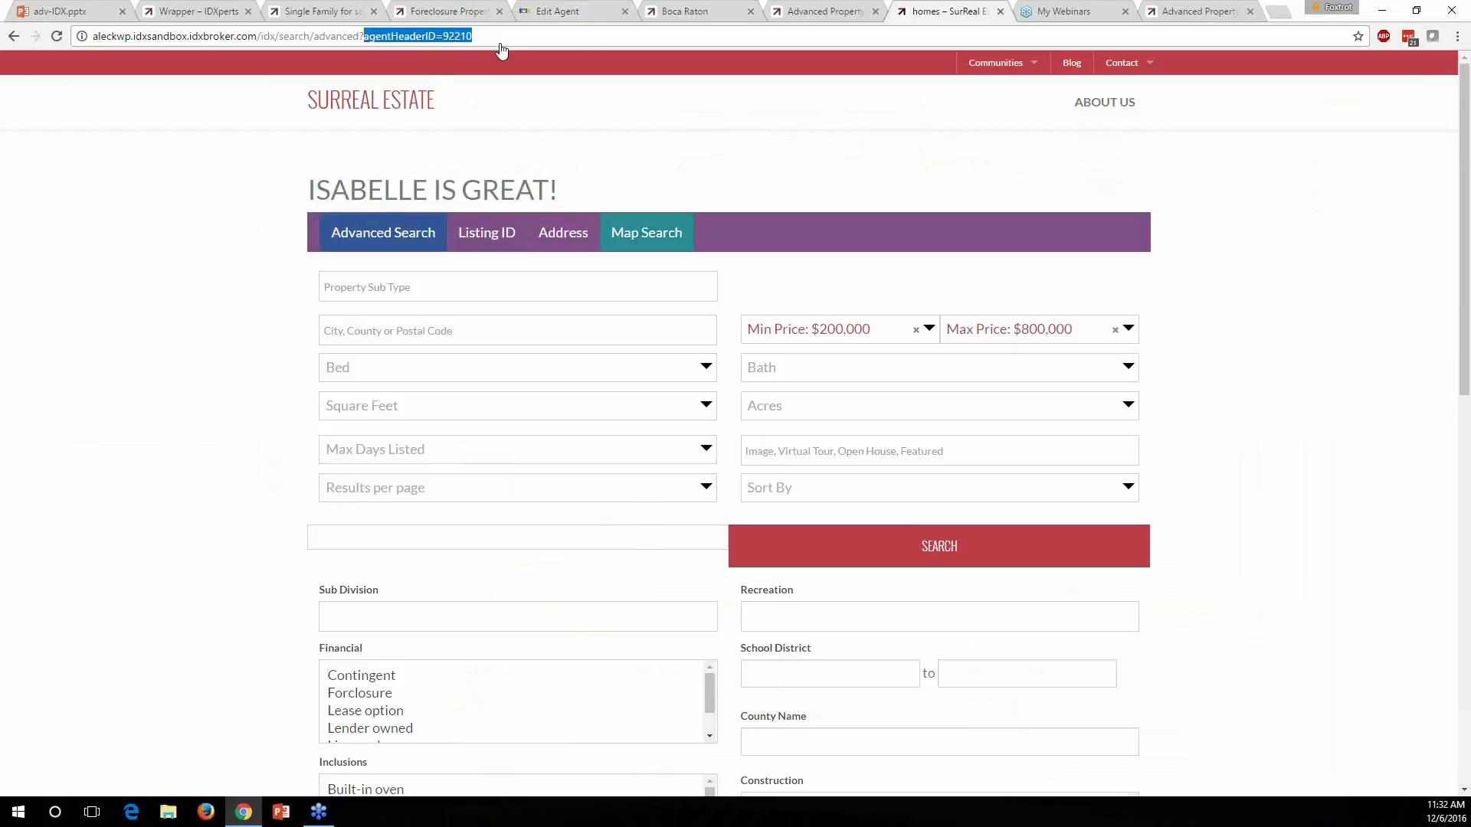
left_click(629, 197)
left_click_drag(628, 189, 273, 208)
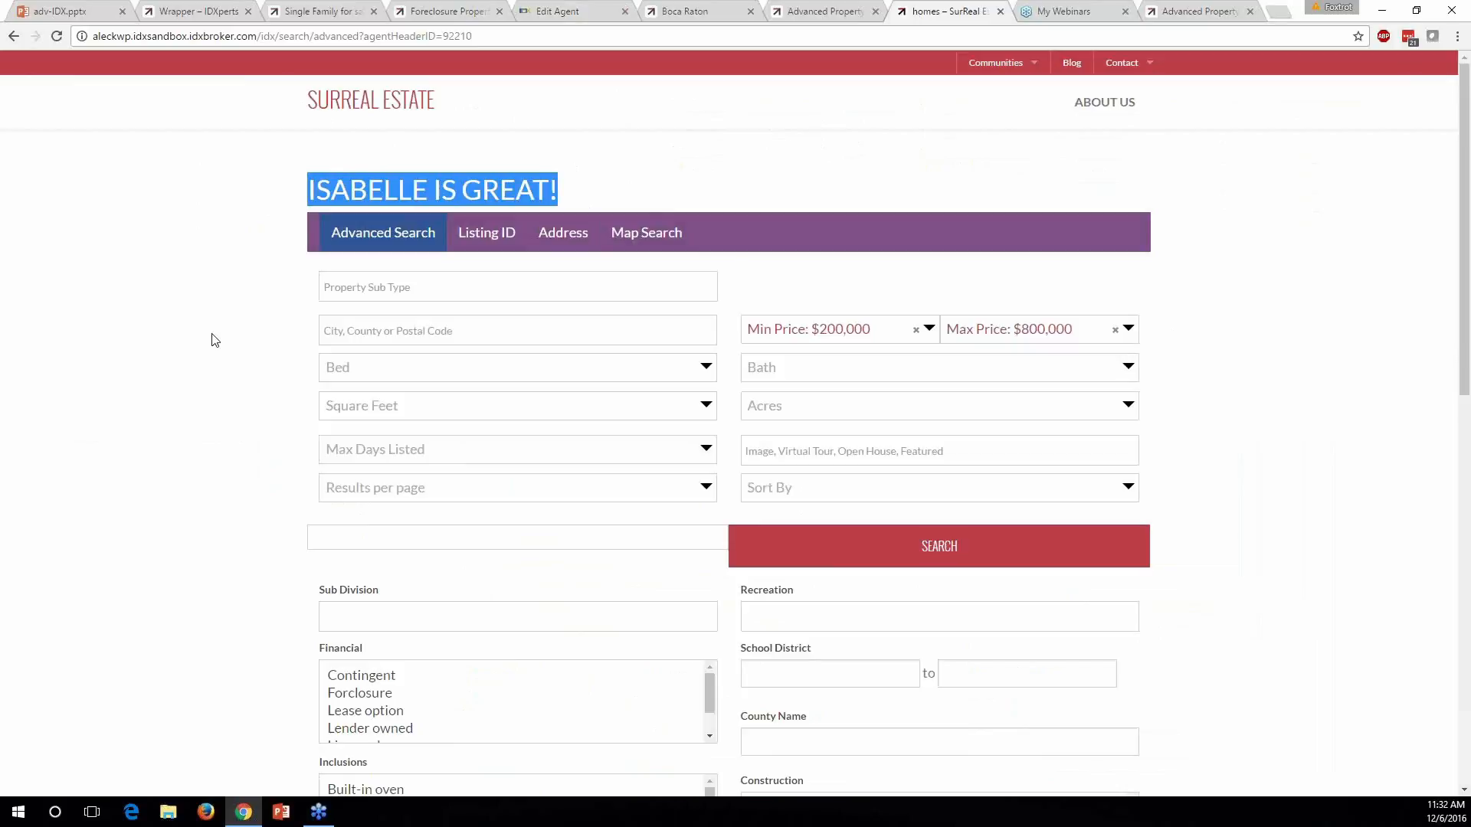
left_click(217, 284)
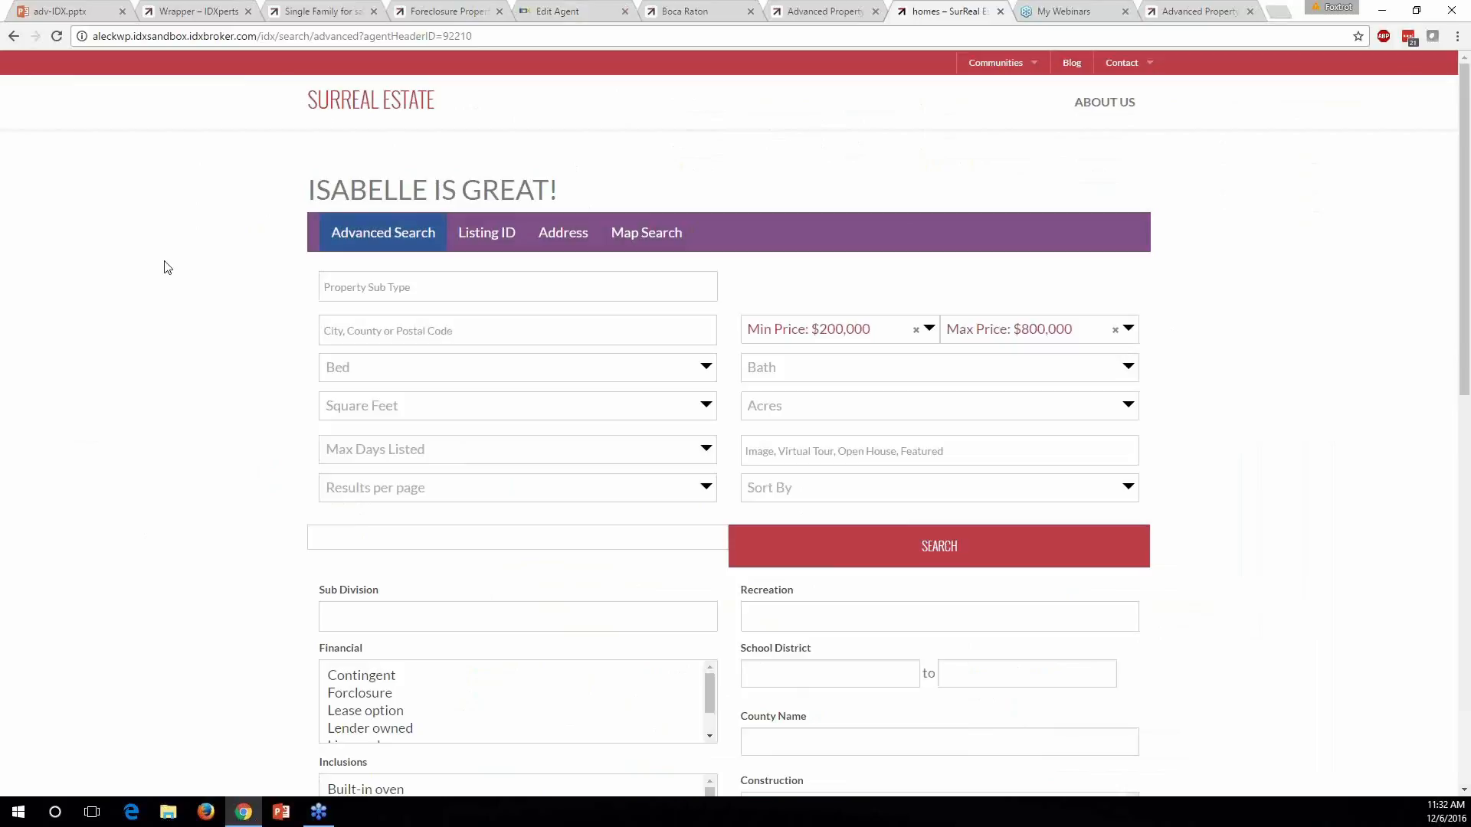
left_click(83, 17)
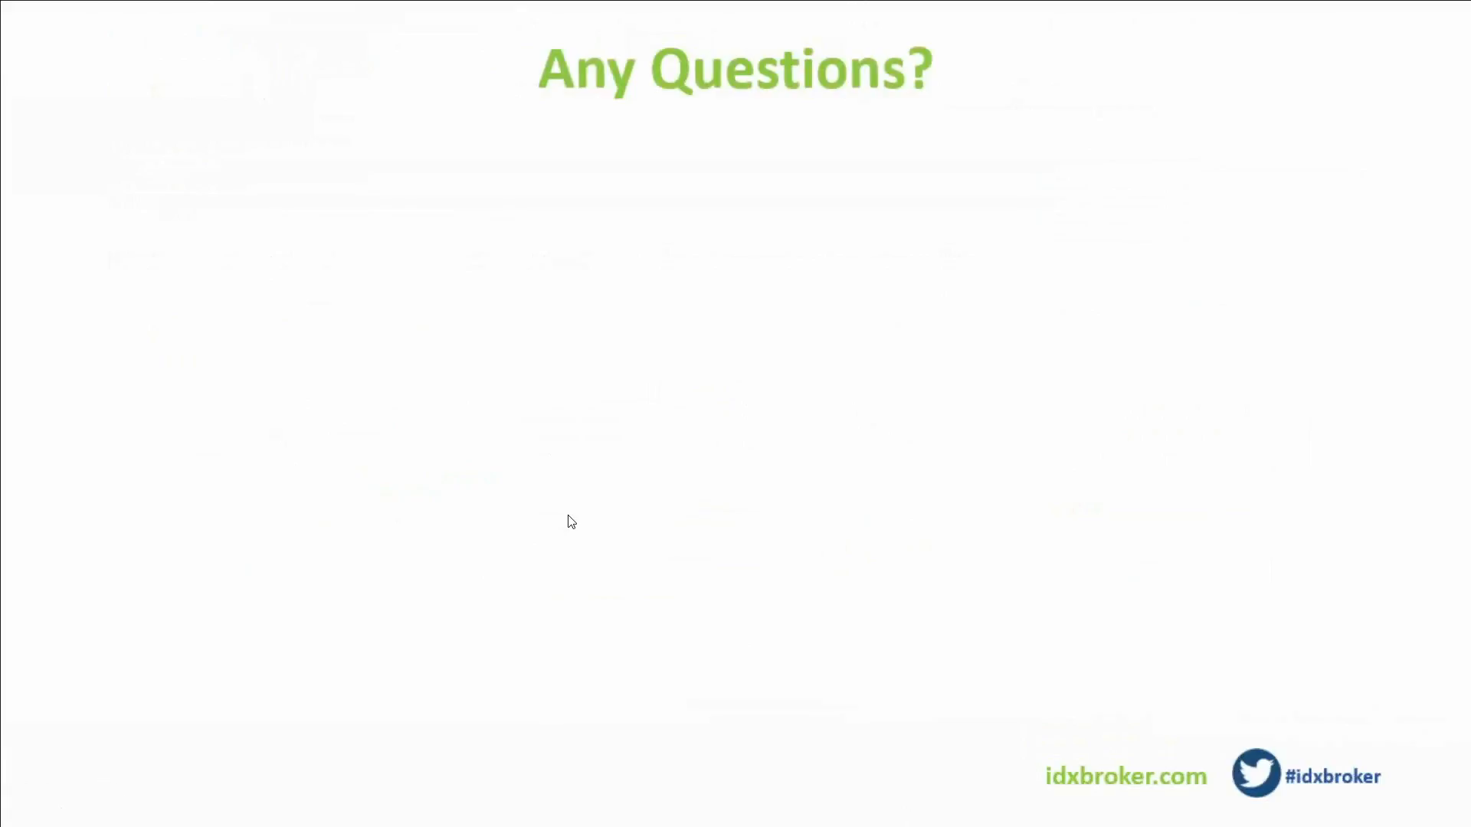